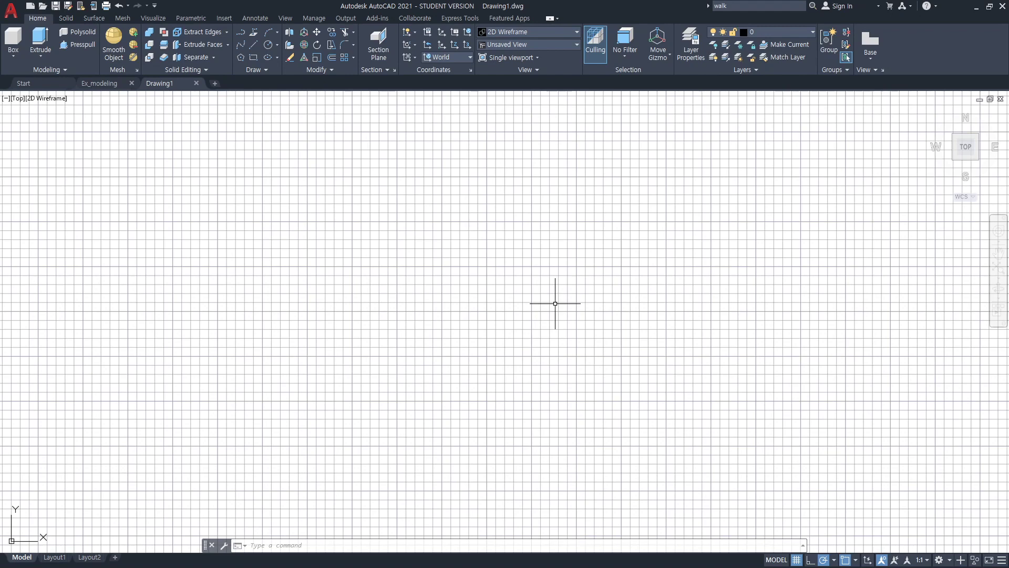
mouse_move(613, 295)
left_mouse_down()
mouse_move(702, 348)
mouse_move(618, 342)
mouse_move(660, 398)
mouse_move(697, 418)
left_mouse_up()
left_click_drag(622, 334, 706, 383)
left_click_drag(699, 347, 706, 394)
mouse_move(578, 345)
left_mouse_down()
mouse_move(589, 377)
mouse_move(581, 374)
mouse_move(691, 433)
left_mouse_up()
left_click_drag(557, 368, 542, 374)
mouse_move(549, 372)
left_mouse_down()
mouse_move(613, 419)
mouse_move(667, 427)
mouse_move(551, 406)
mouse_move(642, 467)
mouse_move(753, 442)
left_mouse_up()
mouse_move(705, 347)
left_mouse_down()
mouse_move(767, 339)
mouse_move(768, 436)
left_mouse_up()
mouse_move(610, 292)
left_mouse_down()
mouse_move(678, 287)
mouse_move(762, 336)
left_mouse_up()
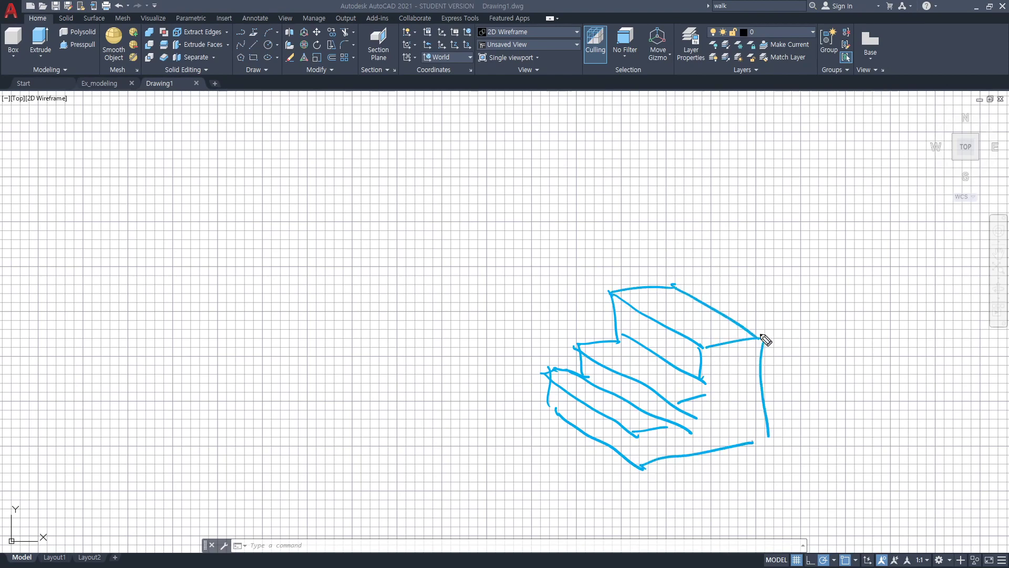
left_click_drag(809, 463, 821, 391)
left_click_drag(753, 410, 665, 427)
left_click_drag(760, 386, 700, 394)
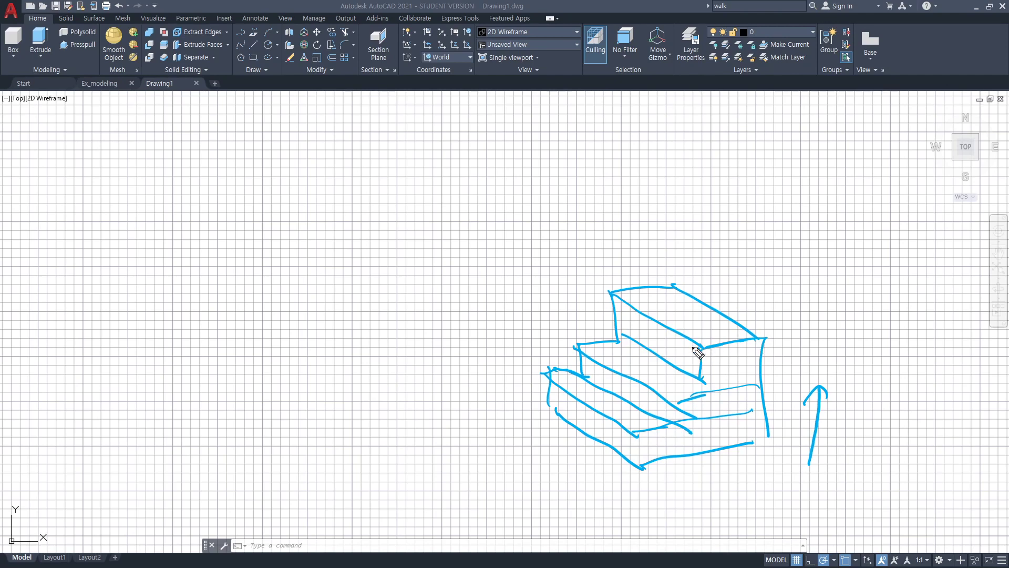
mouse_move(749, 256)
left_mouse_down()
mouse_move(597, 457)
mouse_move(575, 468)
left_mouse_up()
left_click_drag(592, 244, 755, 486)
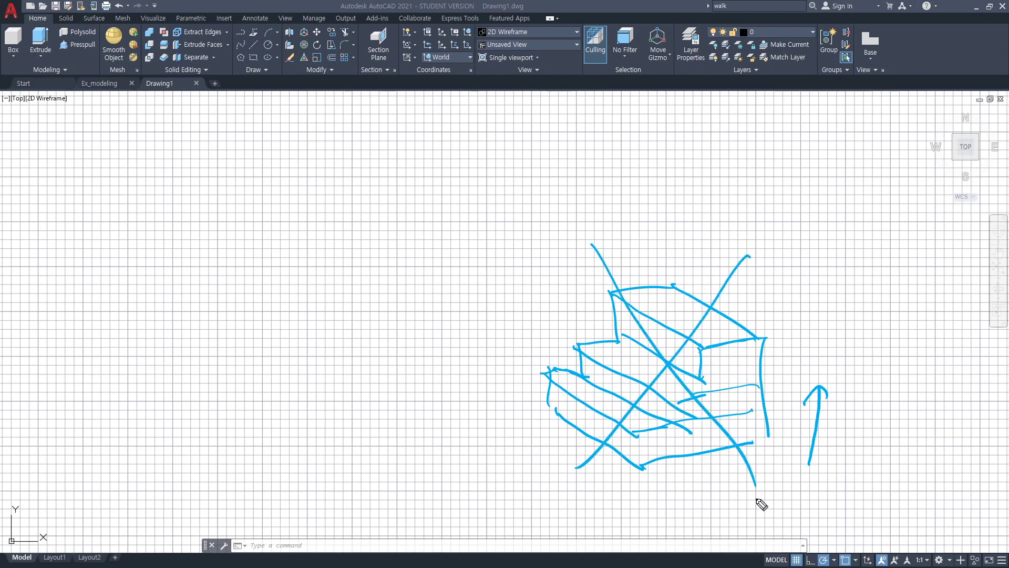
mouse_move(358, 324)
left_mouse_down()
mouse_move(323, 339)
mouse_move(316, 376)
mouse_move(342, 393)
mouse_move(331, 424)
mouse_move(415, 371)
mouse_move(355, 326)
mouse_move(338, 362)
mouse_move(332, 253)
mouse_move(359, 330)
mouse_move(340, 206)
mouse_move(351, 234)
mouse_move(413, 232)
left_mouse_up()
mouse_move(332, 199)
left_mouse_down()
mouse_move(408, 212)
mouse_move(423, 384)
left_mouse_up()
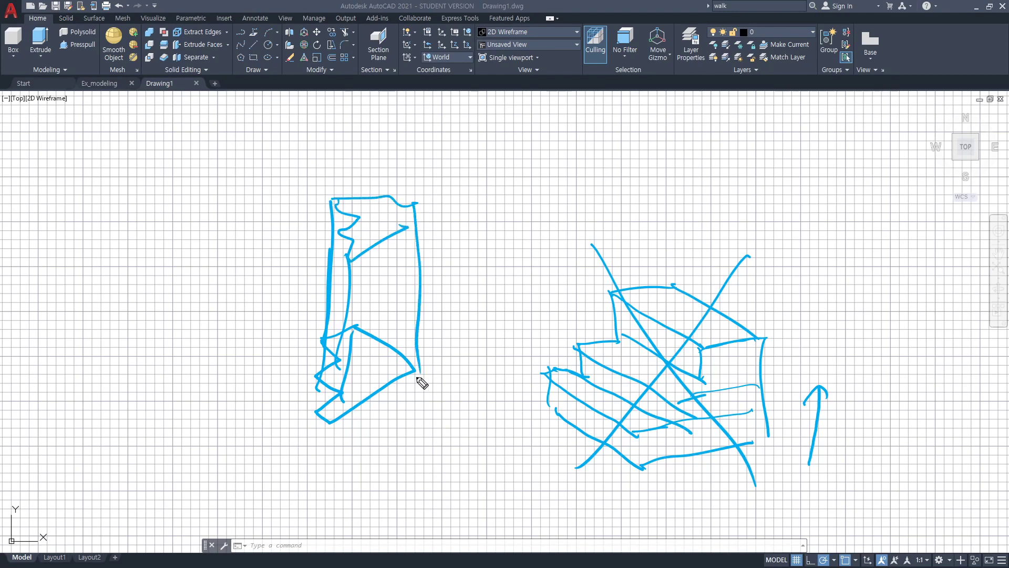
left_click_drag(288, 463, 506, 299)
left_click_drag(475, 304, 479, 345)
mouse_move(354, 403)
left_mouse_down()
mouse_move(336, 444)
mouse_move(367, 430)
left_mouse_up()
left_click_drag(403, 375, 395, 398)
left_click_drag(394, 383, 418, 394)
mouse_move(378, 355)
left_mouse_down()
mouse_move(399, 345)
mouse_move(445, 385)
mouse_move(478, 371)
left_mouse_up()
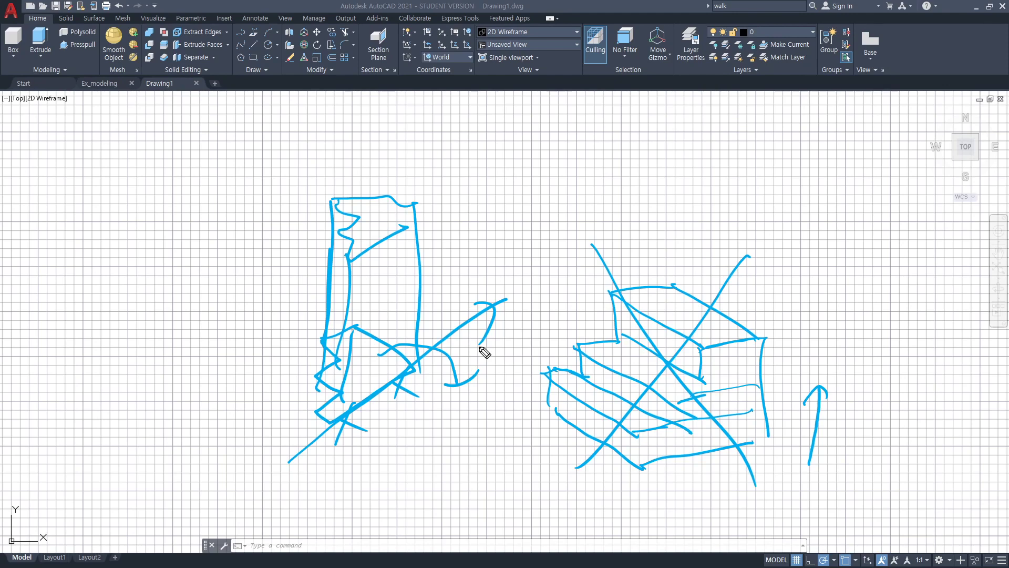
key("Escape")
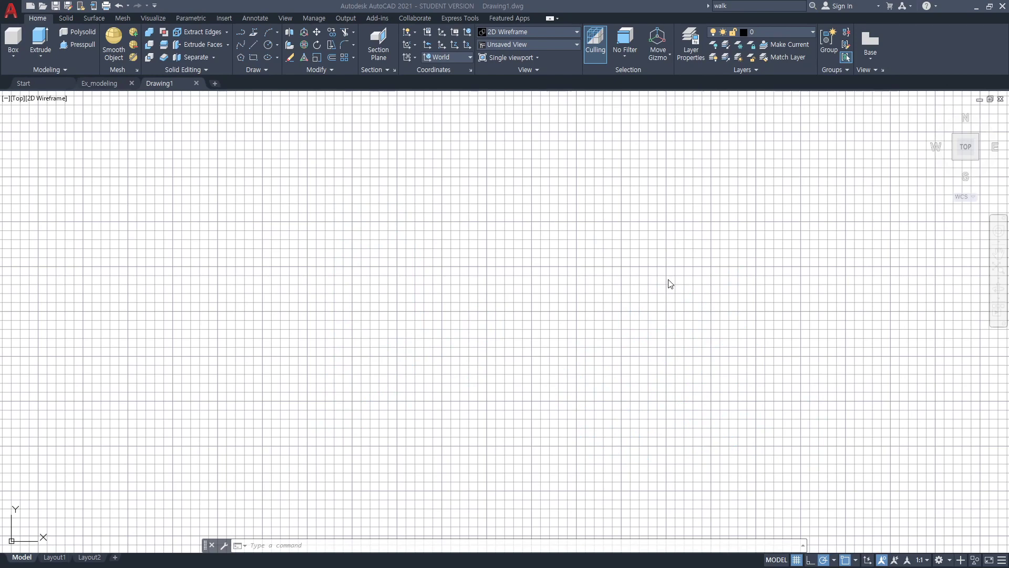
Turn on Ortho mode and draw a single-segment horizontal polyline across the middle of the drawing area.
type("pl")
key("Return")
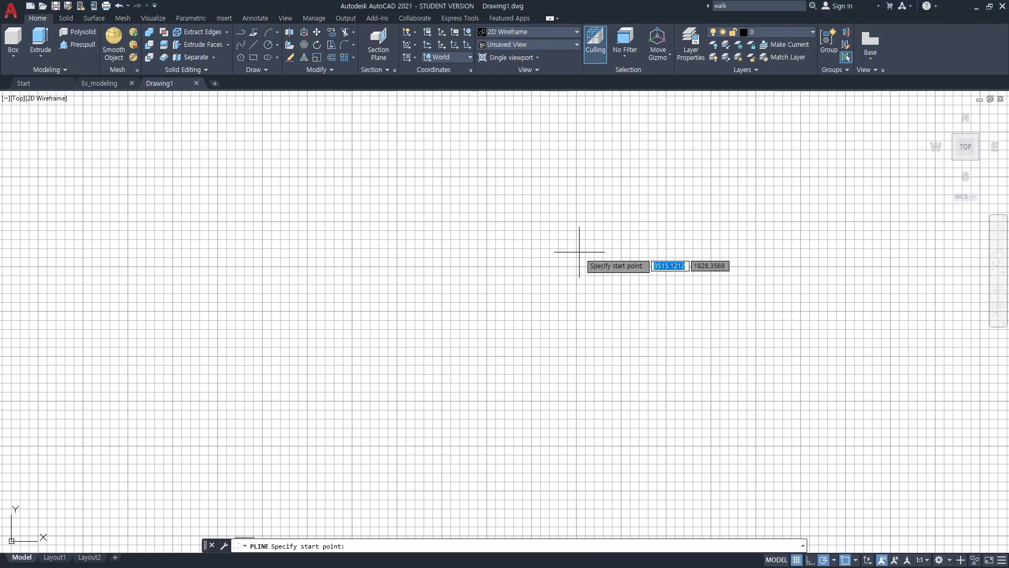
key("F8")
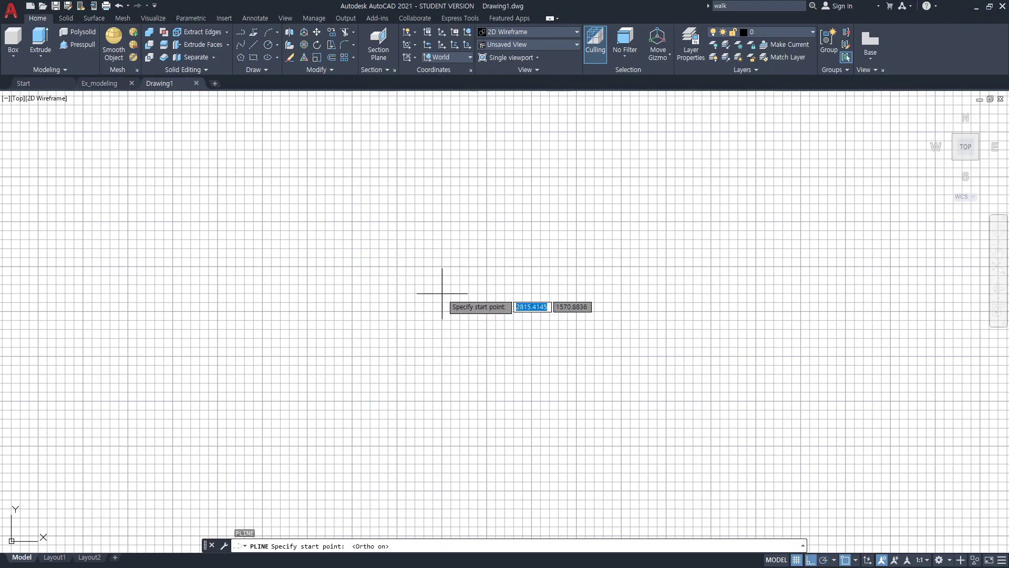
left_click(384, 288)
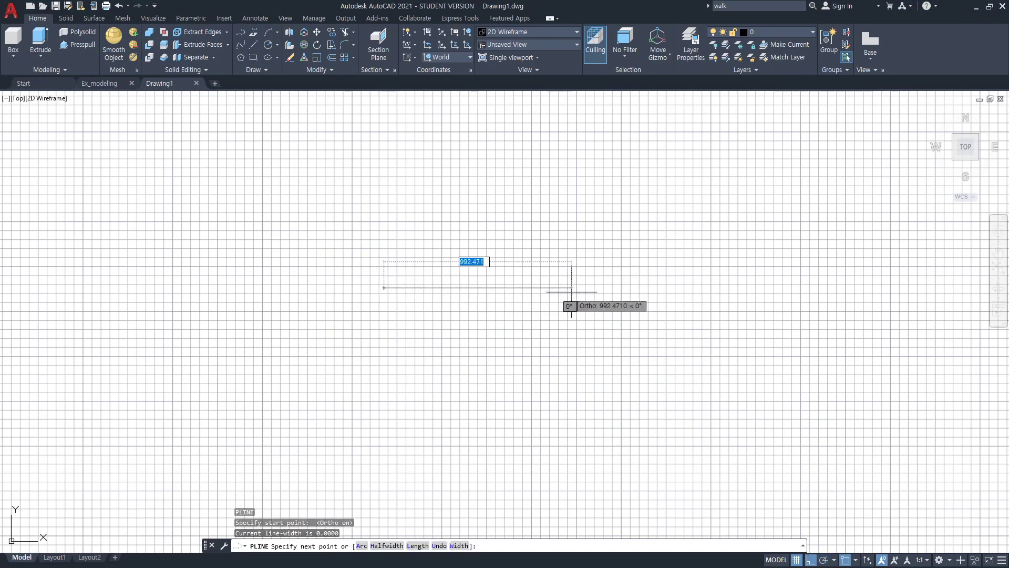
left_click(634, 313)
key("Return")
Draw a vertical polyline crossing the horizontal one near its left end and extending well below it.
key("Return")
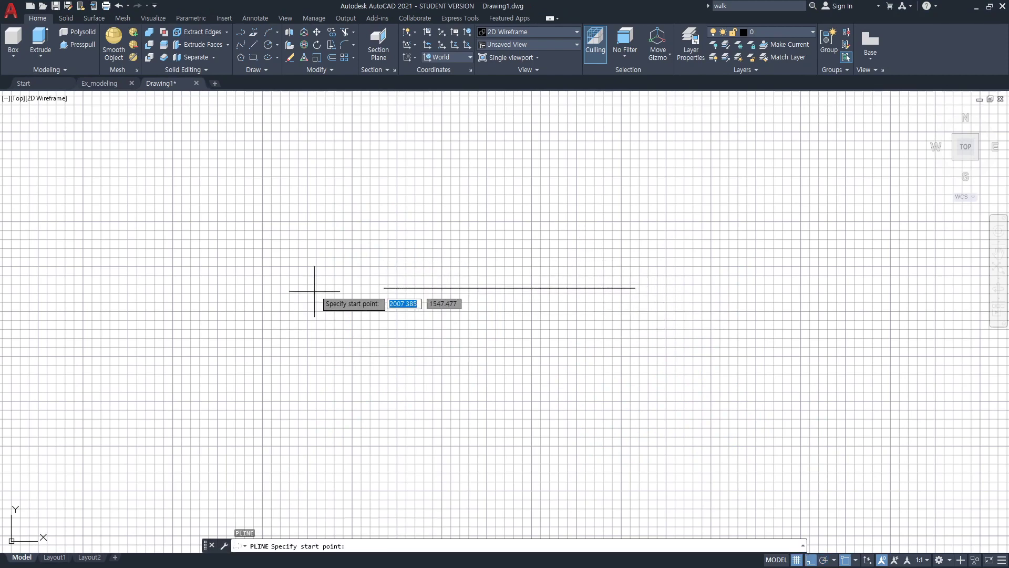
left_click(410, 255)
left_click(409, 451)
key("Return")
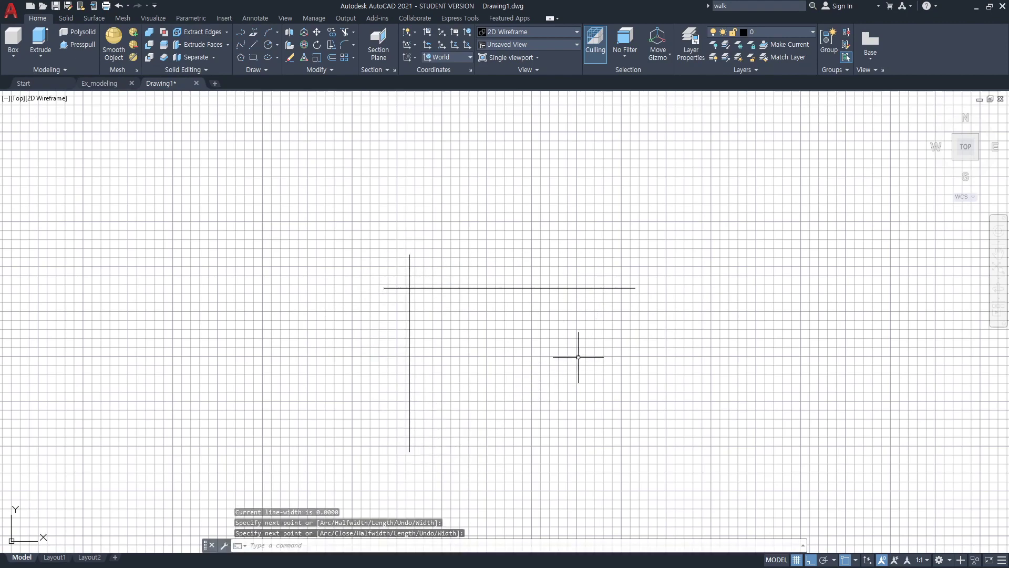
Offset the vertical line to the right three times in succession at a spacing of 300.
middle_click_drag(578, 356, 566, 346)
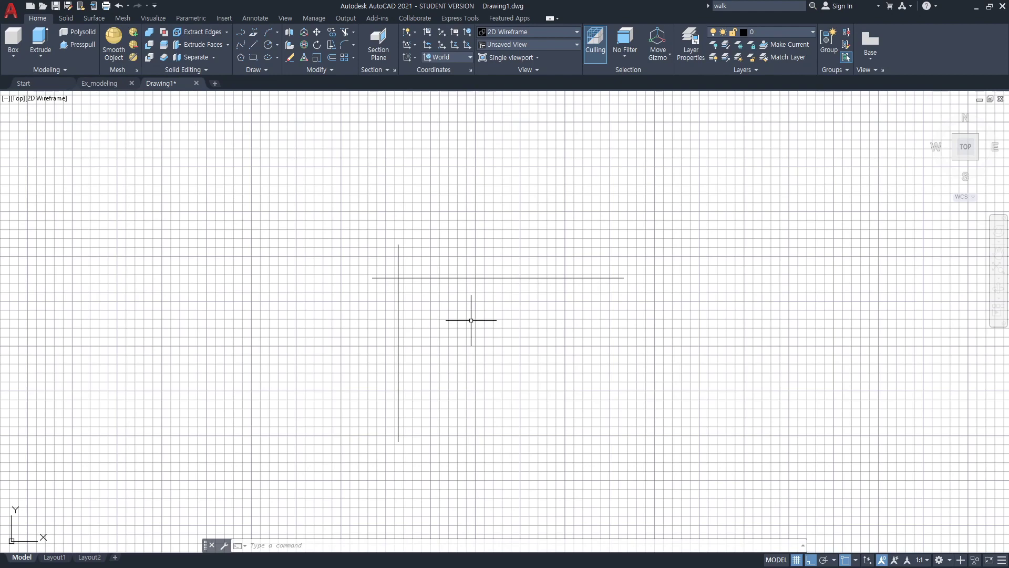
key("Escape")
key("Escape")
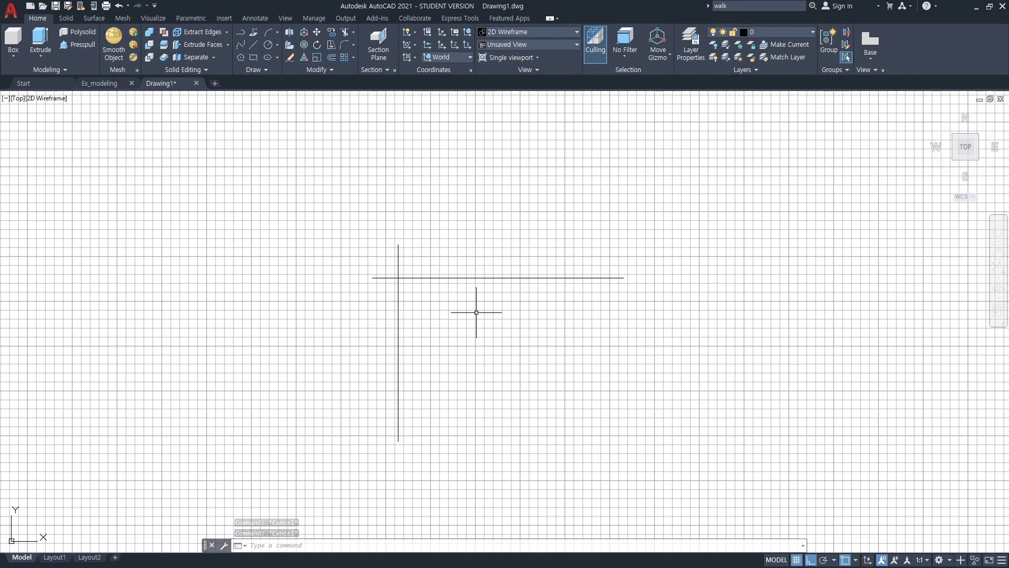
key("Escape")
type("offset")
key("Return")
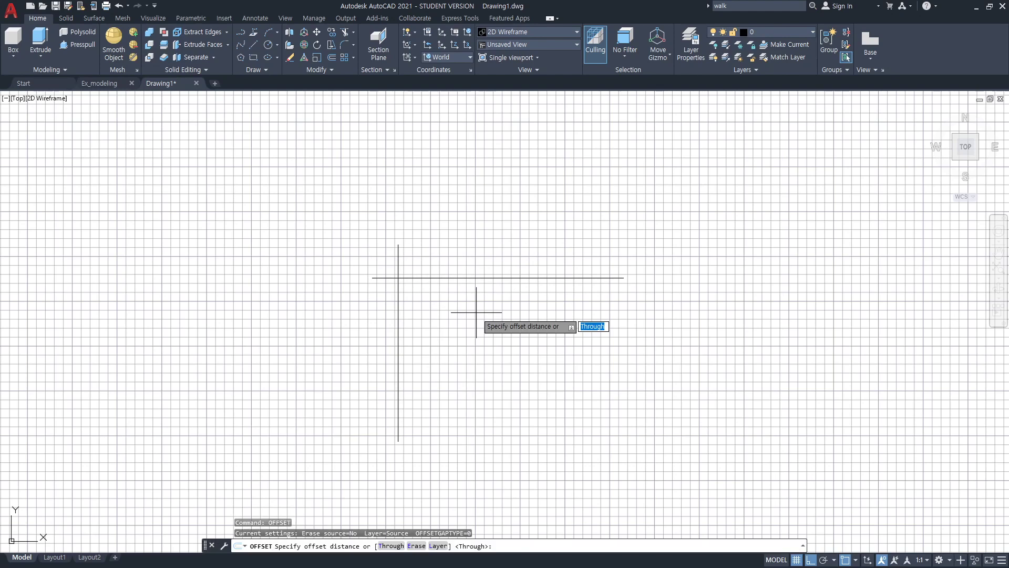
type("300")
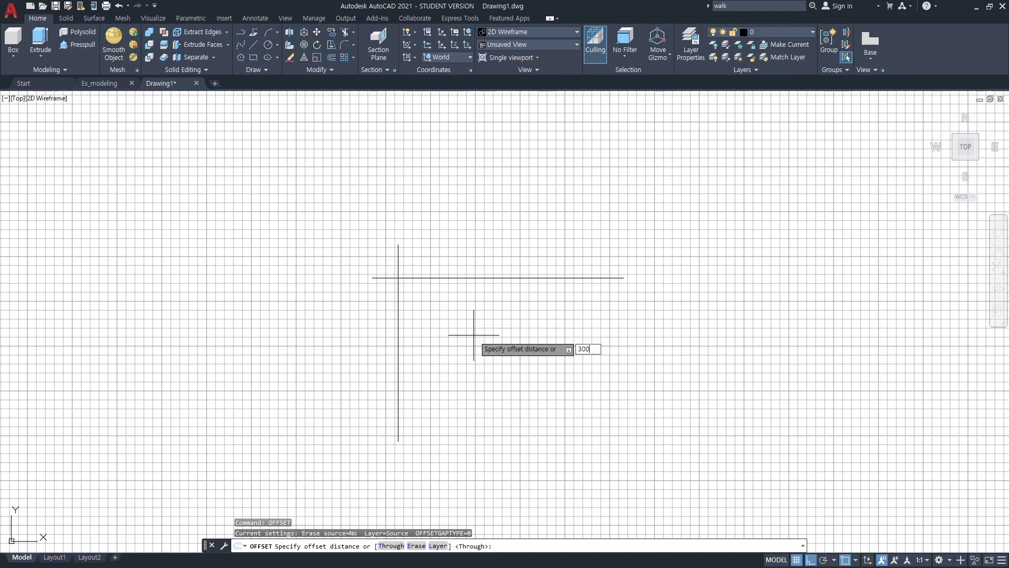
key("Return")
left_click(398, 342)
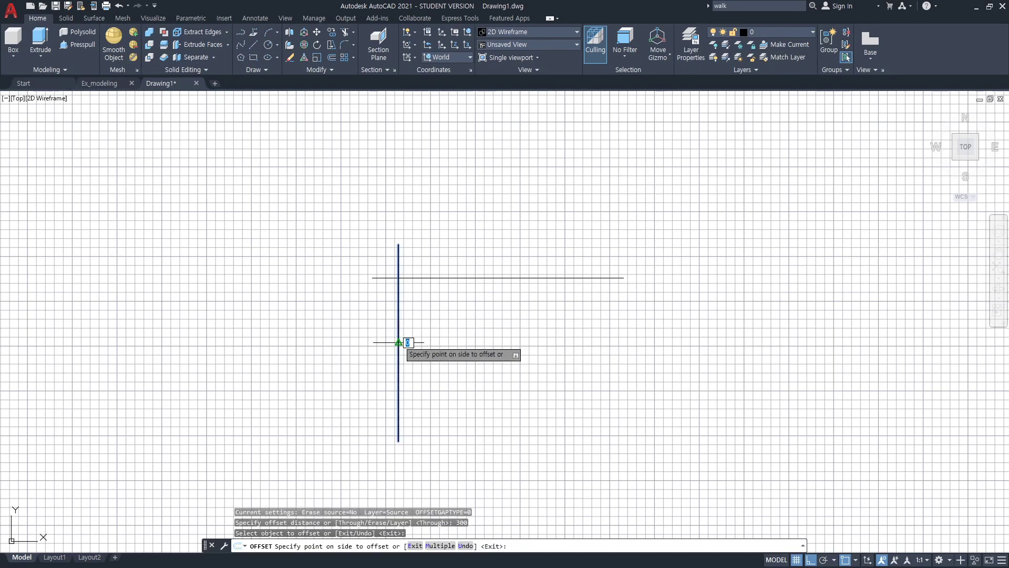
left_click(453, 340)
left_click(452, 340)
left_click(481, 334)
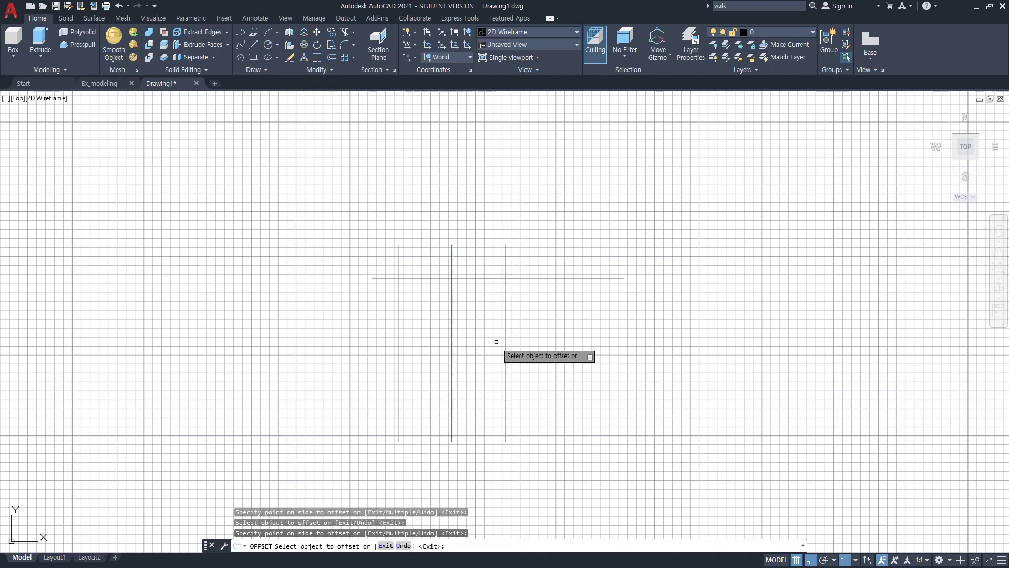
left_click(505, 342)
left_click(533, 342)
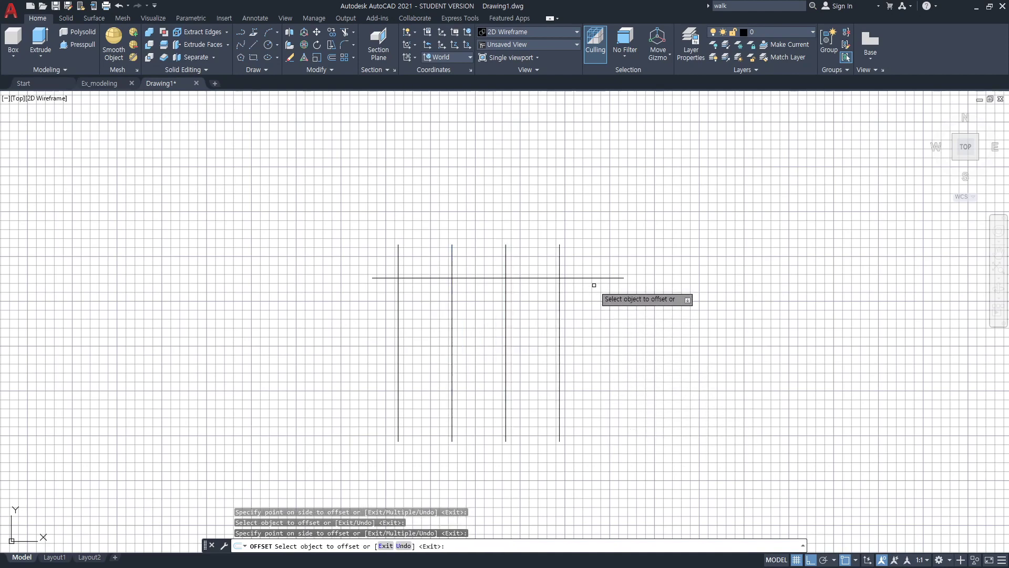
key("Escape")
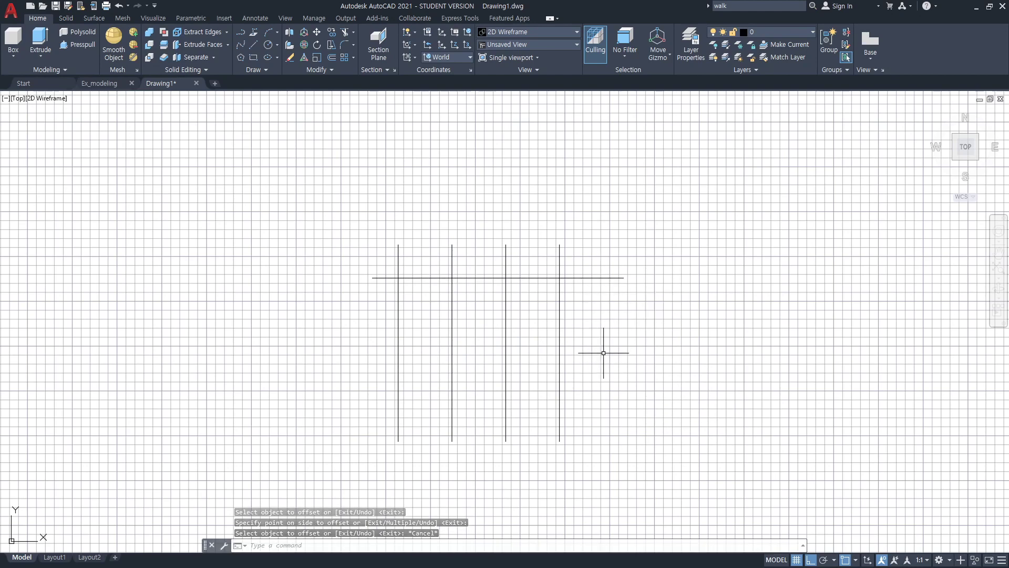
Offset the horizontal line downward three times in succession at a spacing of 200.
type("offset")
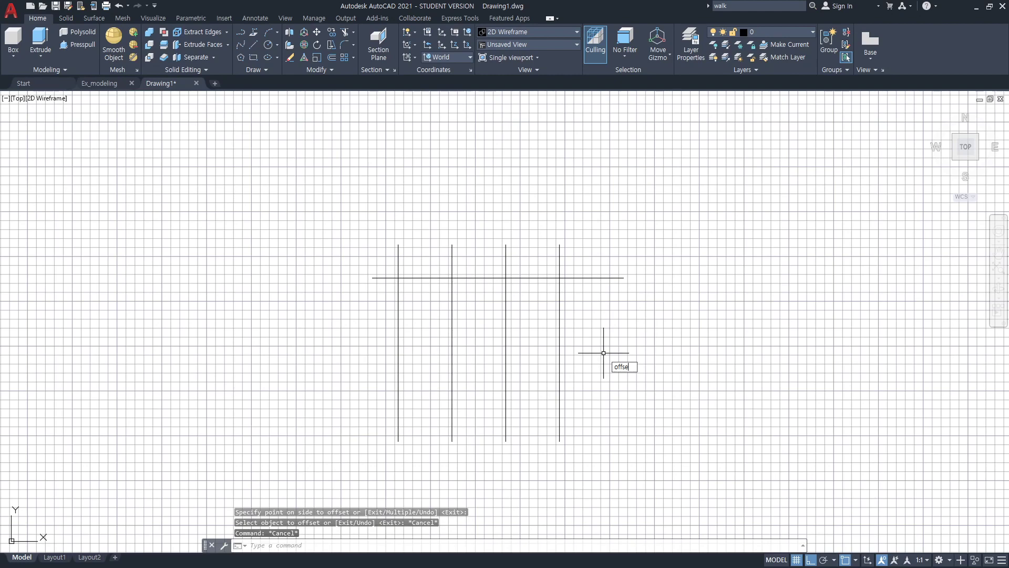
key("Return")
type("200")
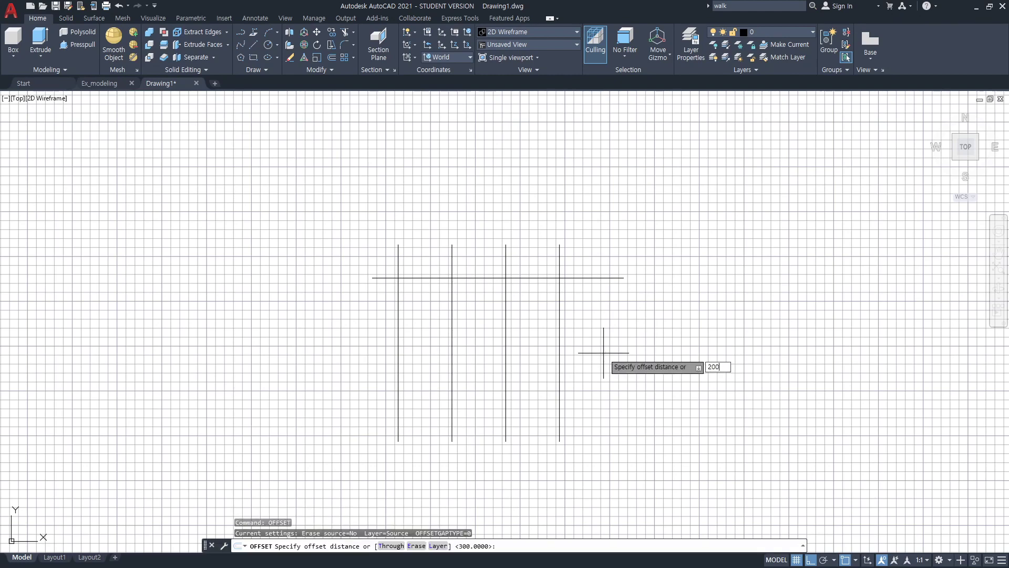
key("Return")
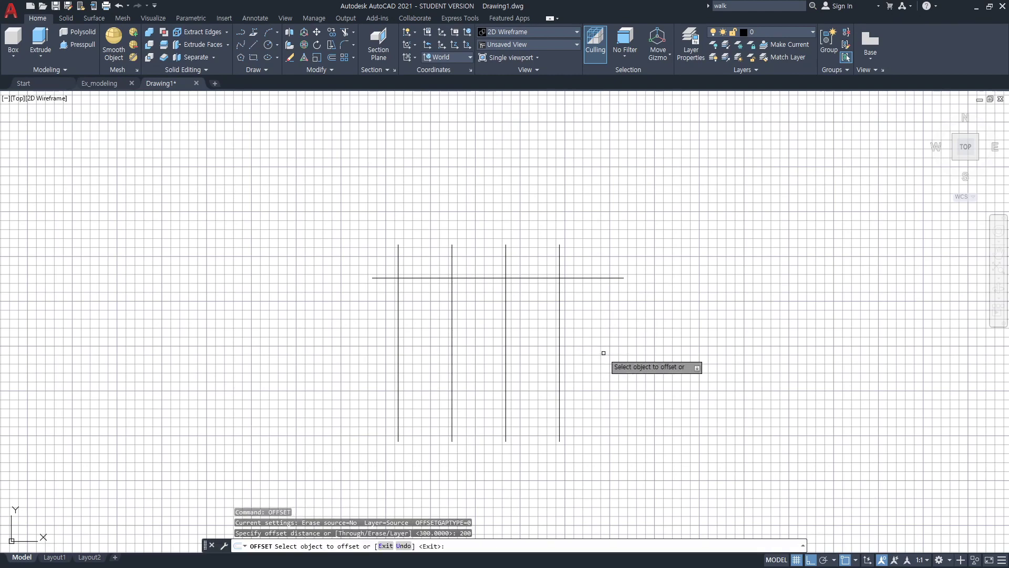
left_click(591, 278)
left_click(593, 325)
left_click(596, 313)
left_click(597, 331)
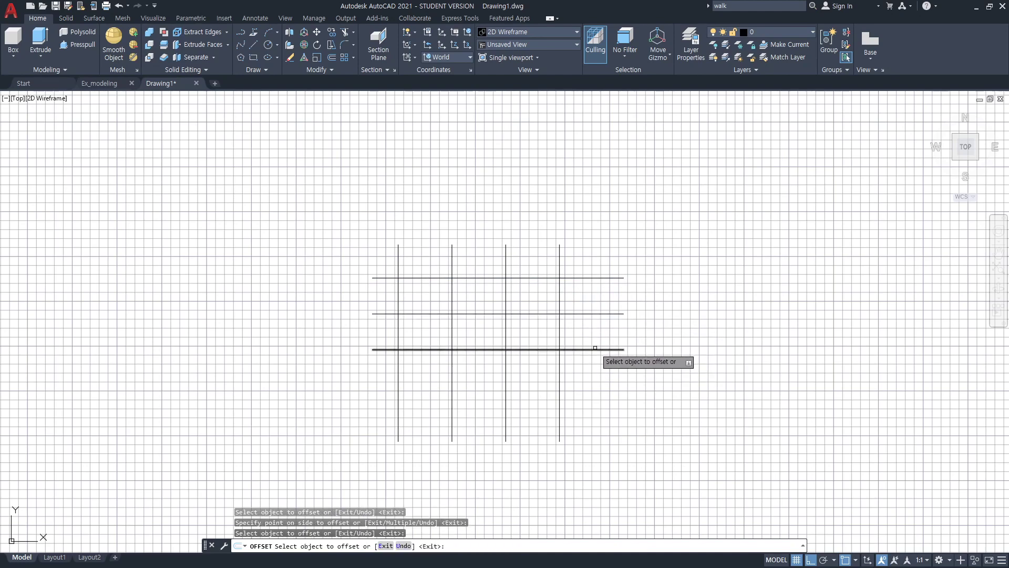
left_click(596, 349)
left_click(592, 418)
key("Escape")
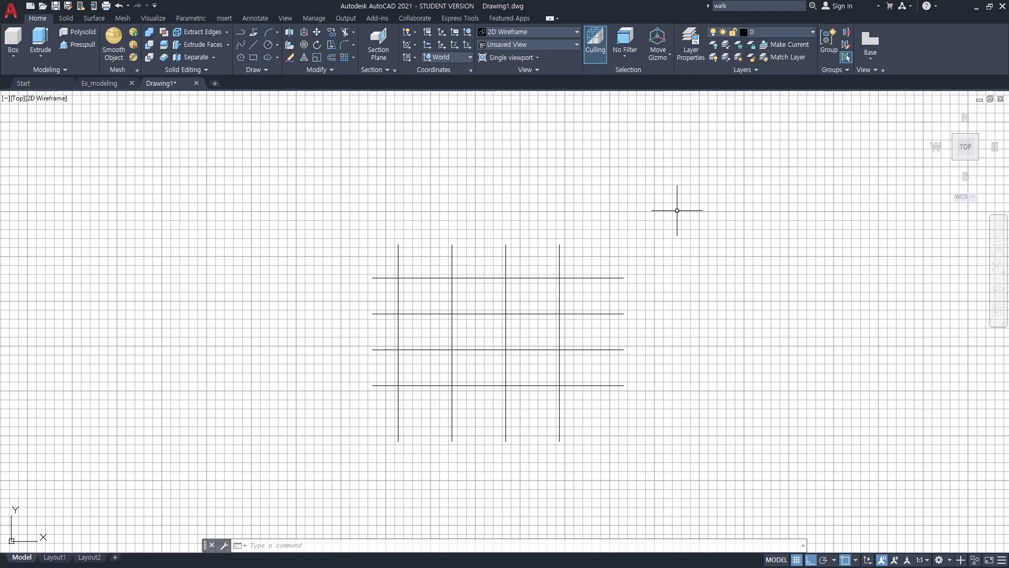
Create a new layer with red index color 10 and make it the current layer.
type("la")
key("Return")
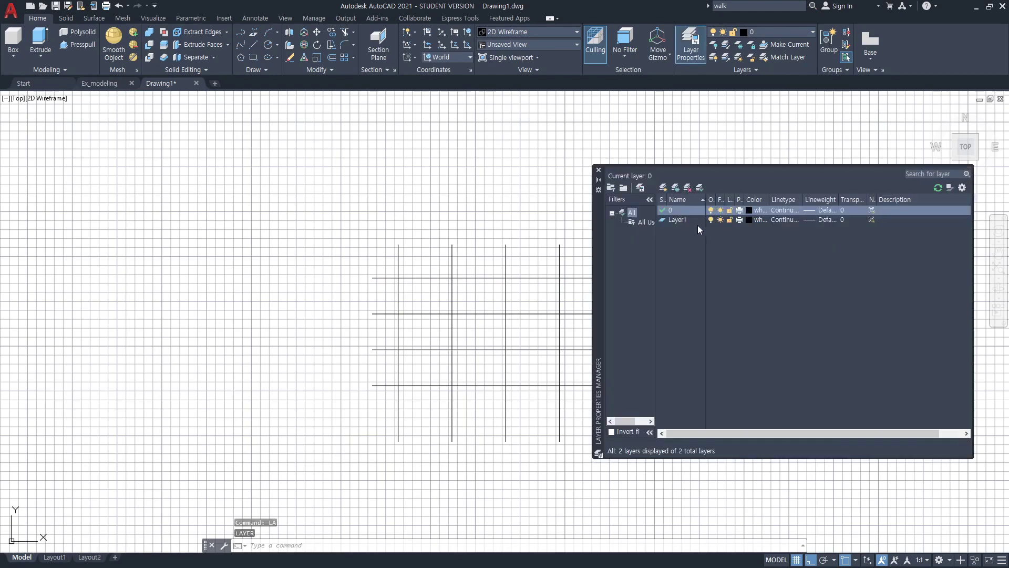
left_click(662, 188)
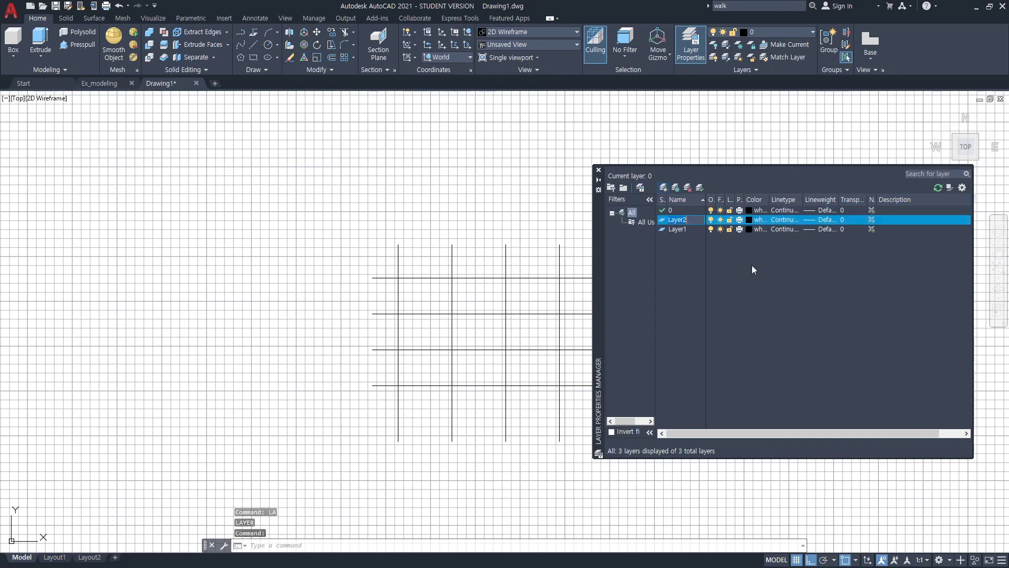
left_click(755, 221)
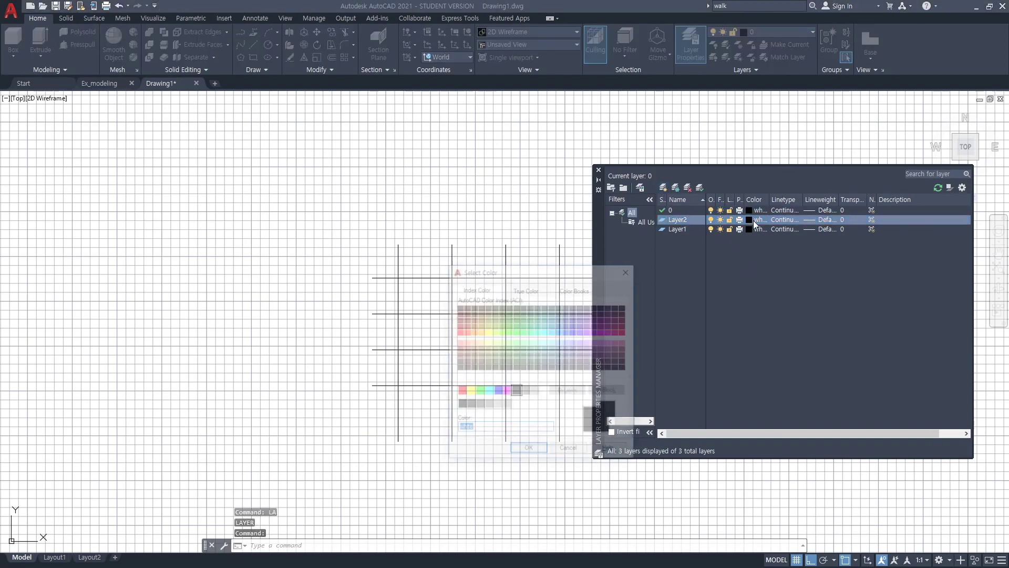
left_click(459, 326)
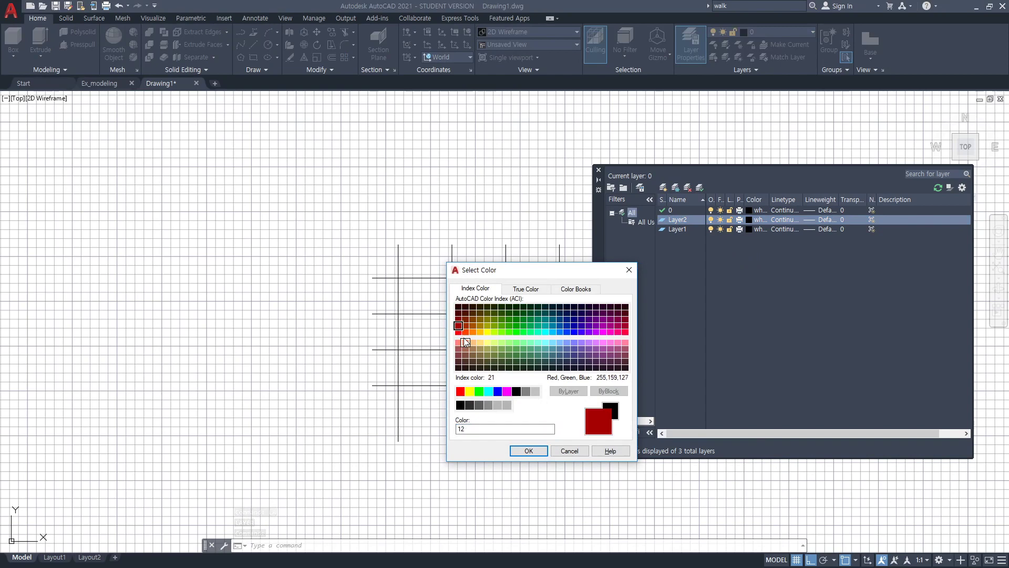
left_click(459, 332)
left_click(527, 451)
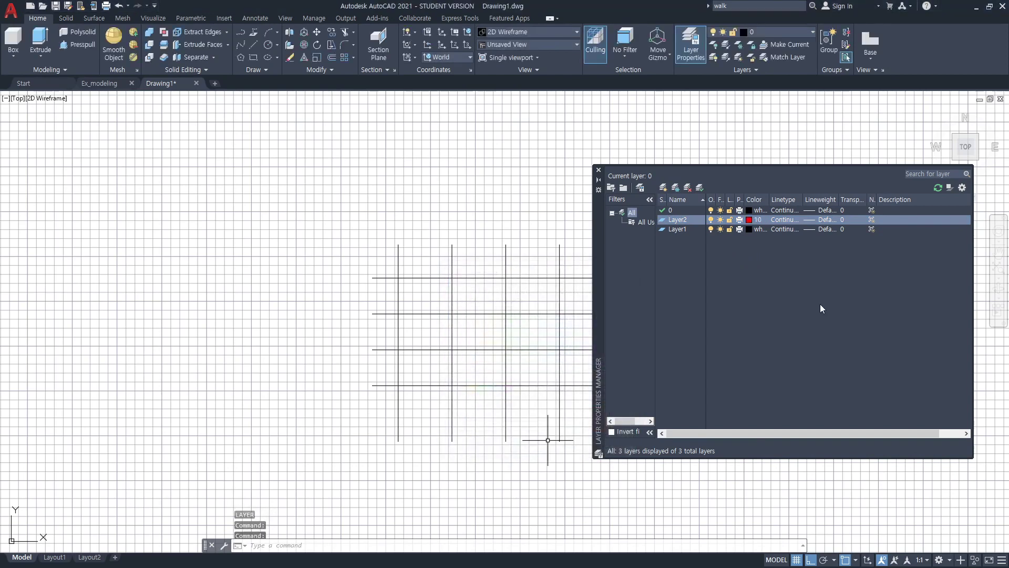
left_click(599, 170)
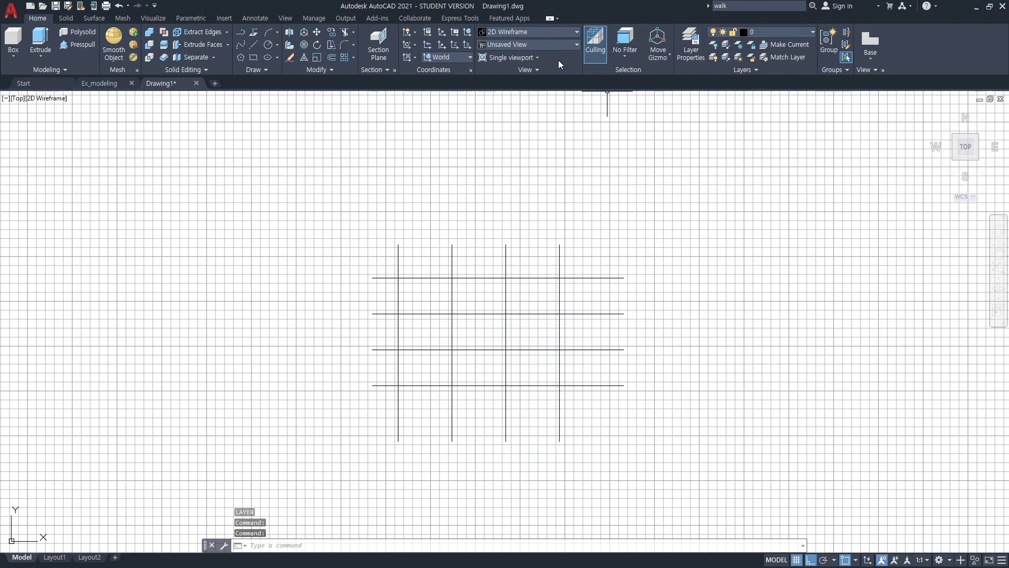
left_click(799, 33)
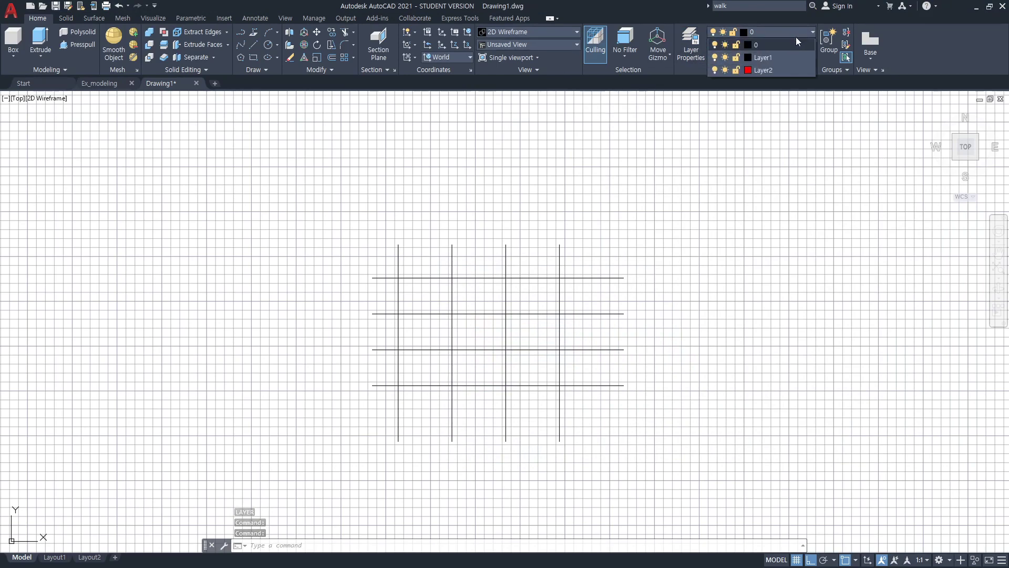
left_click(774, 70)
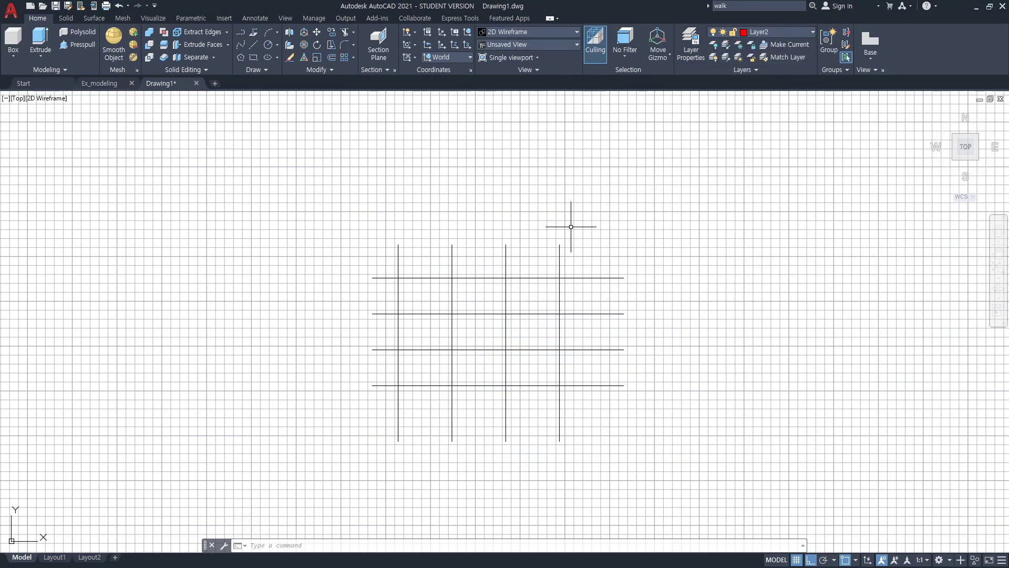
Trace the three-step stair profile over the guide-line grid intersections with a single closed polyline, including its base and tall back edge.
type("pl")
key("Return")
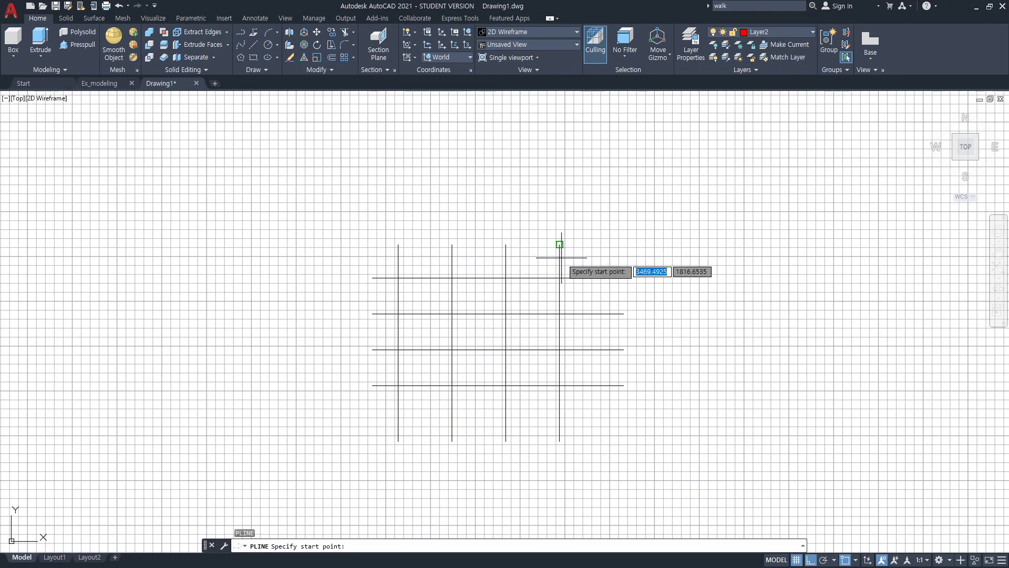
left_click(560, 278)
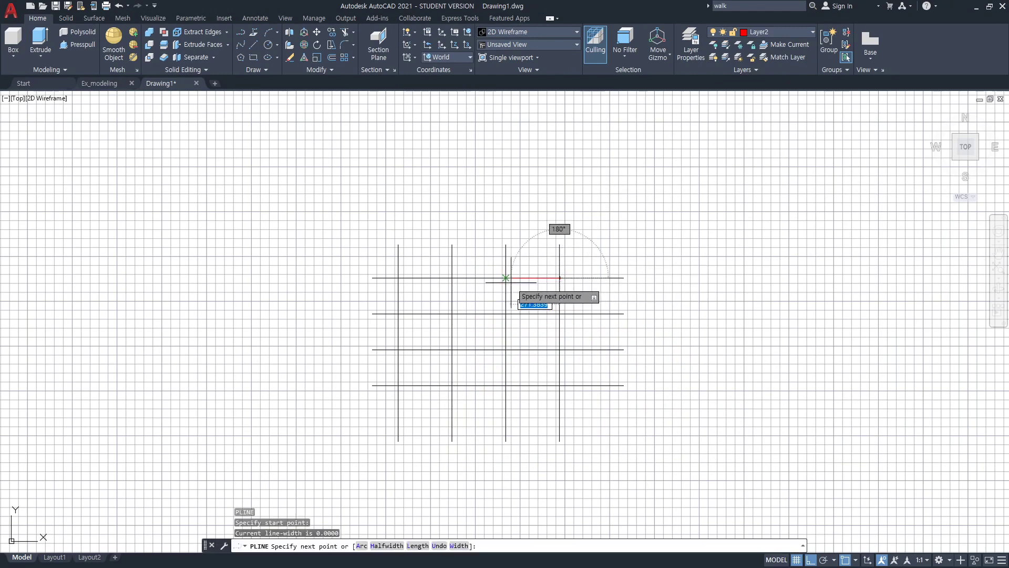
left_click(505, 277)
left_click(505, 314)
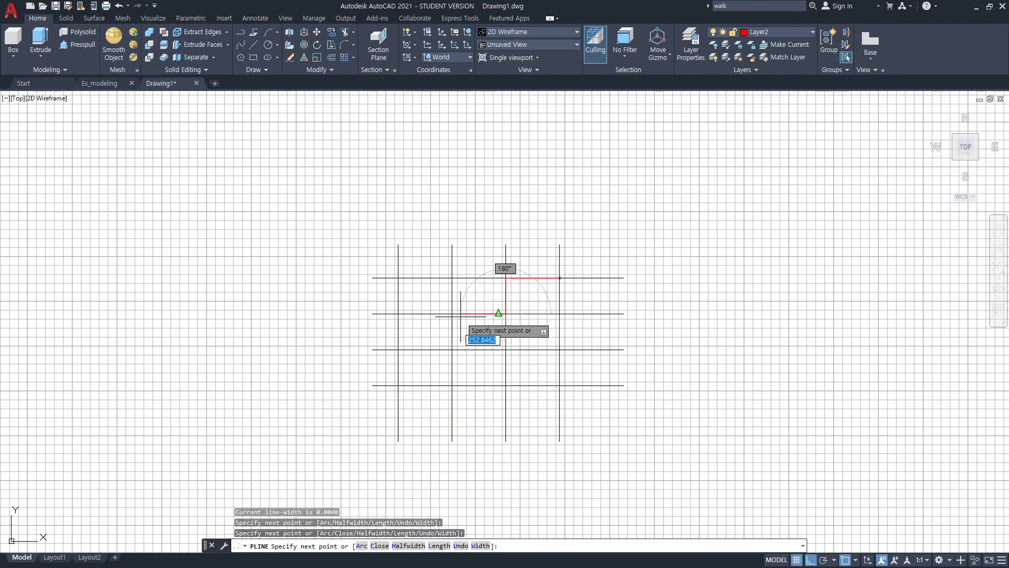
left_click(452, 314)
left_click(452, 350)
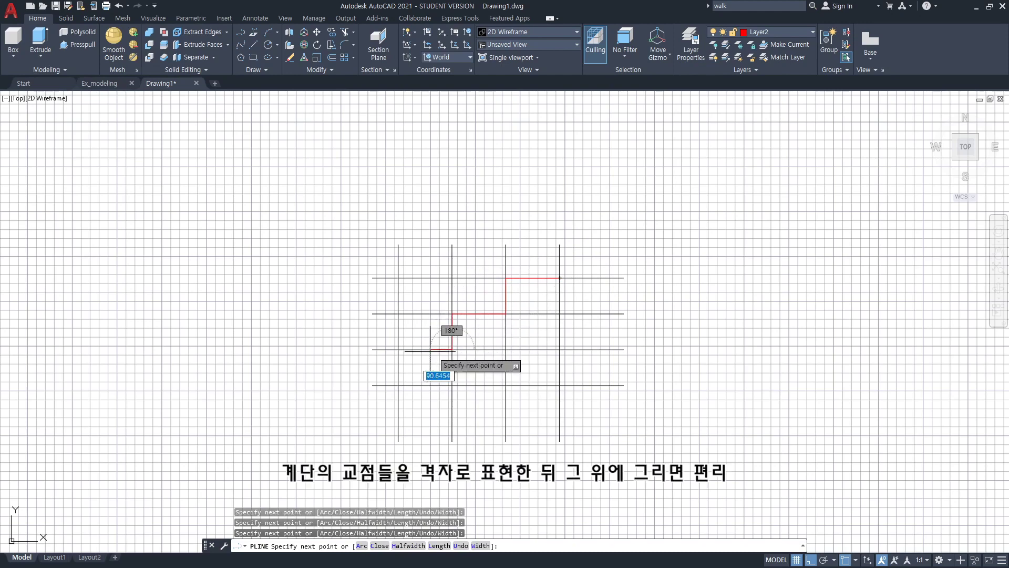
left_click(399, 350)
left_click(398, 385)
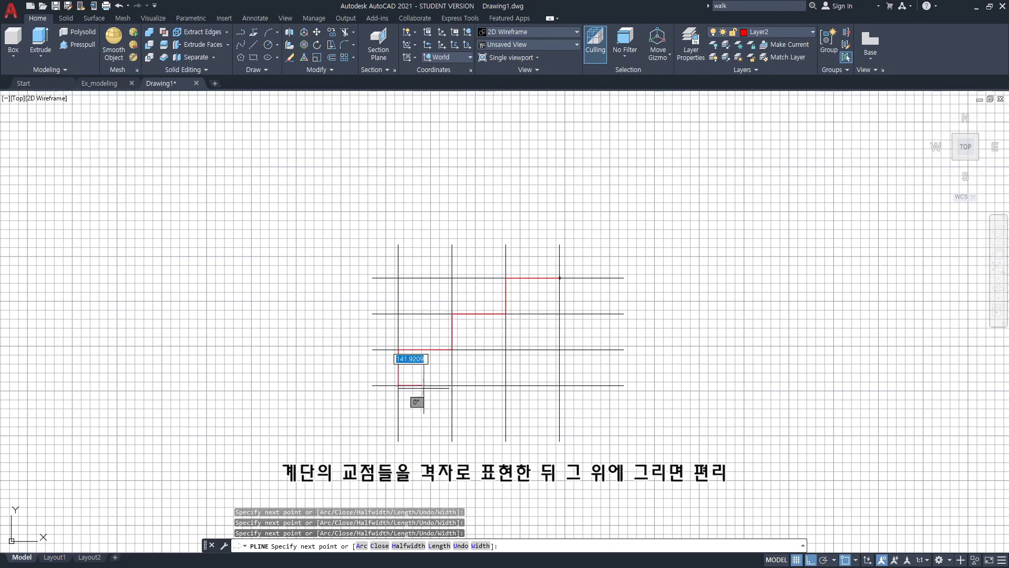
left_click(560, 385)
type("c")
key("Return")
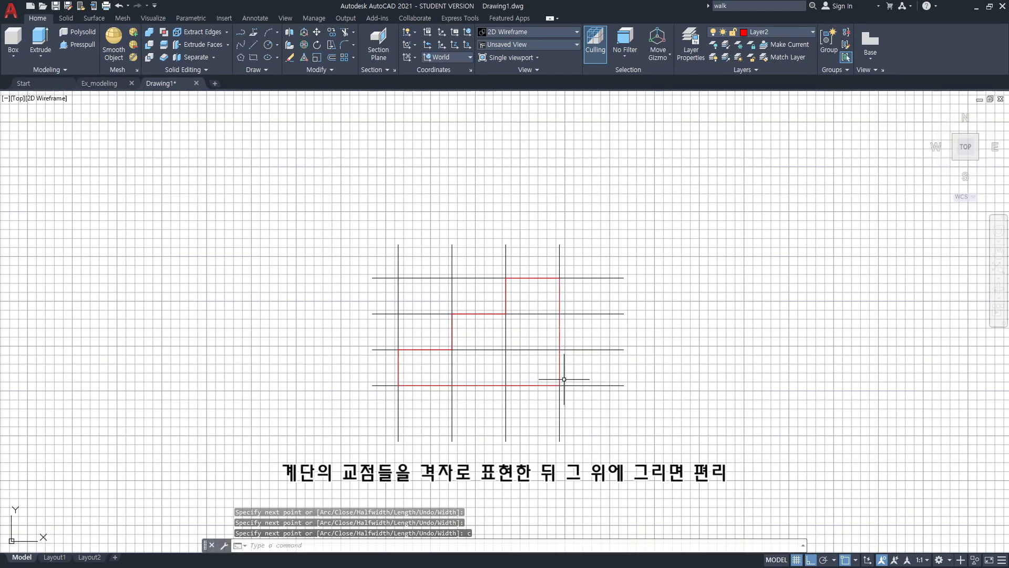
Turn off layer 0 to hide the guide lines around the stair profile.
left_click(810, 32)
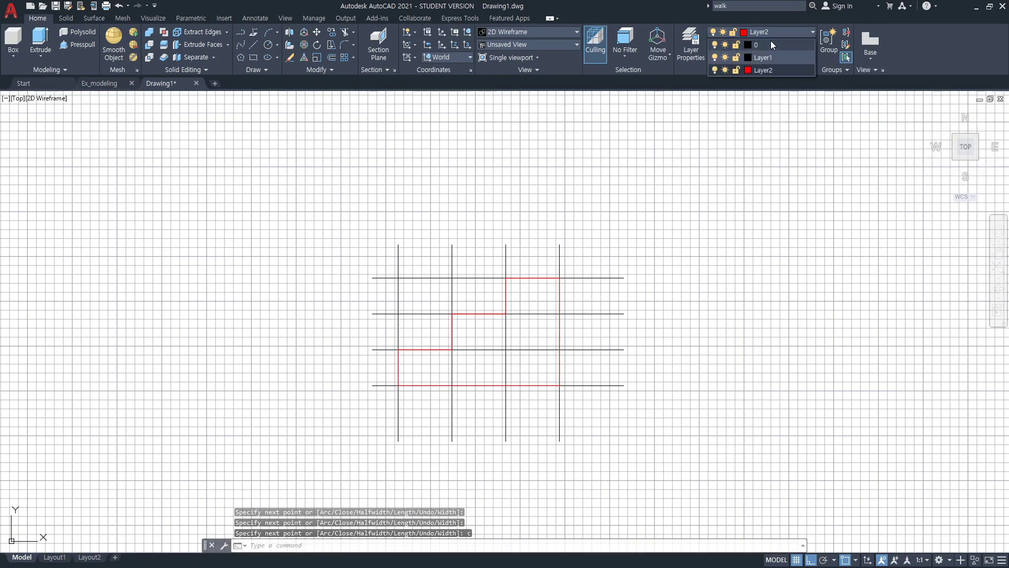
left_click(716, 45)
key("Escape")
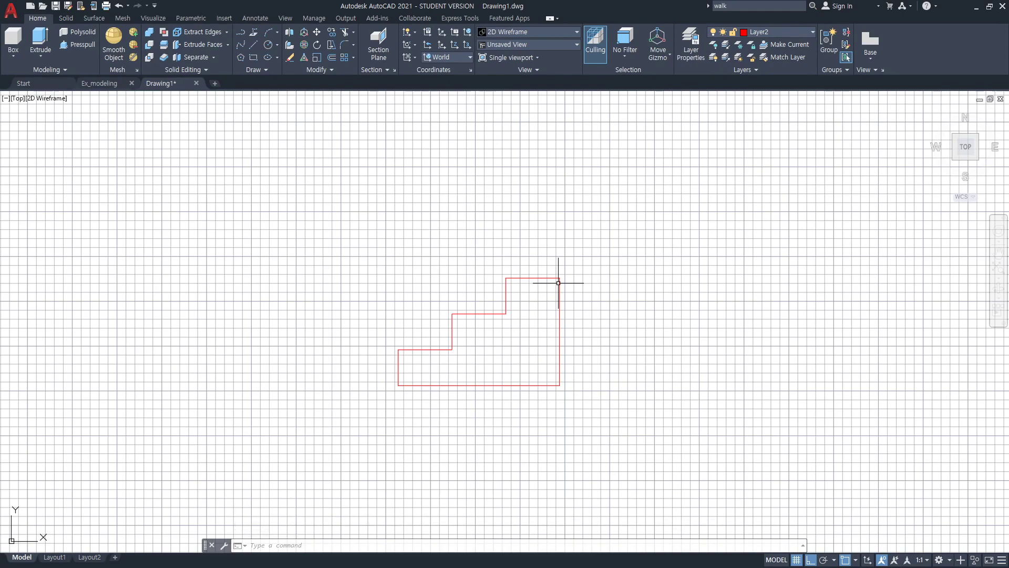
Extrude the closed stair profile to a height of 1500 in a tilted 3D view.
type("3dorbit")
key("Return")
left_click_drag(594, 347, 604, 273)
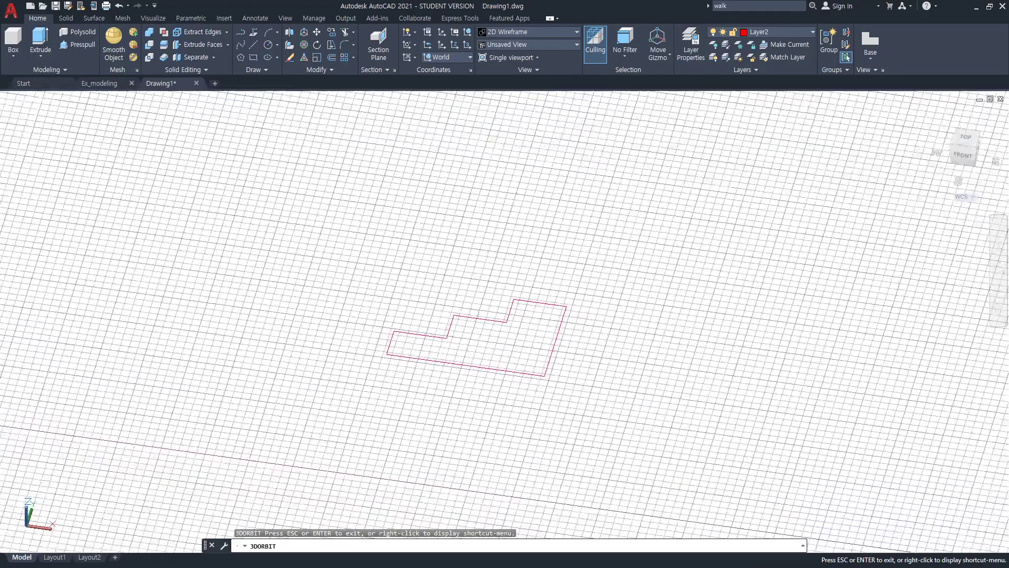
key("Escape")
type("e")
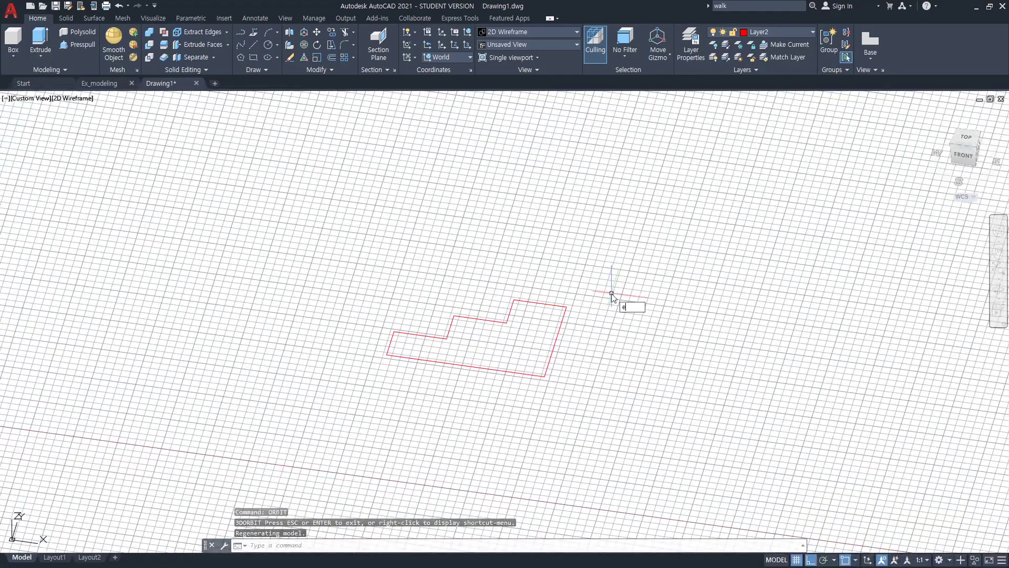
type("xtrude")
key("Return")
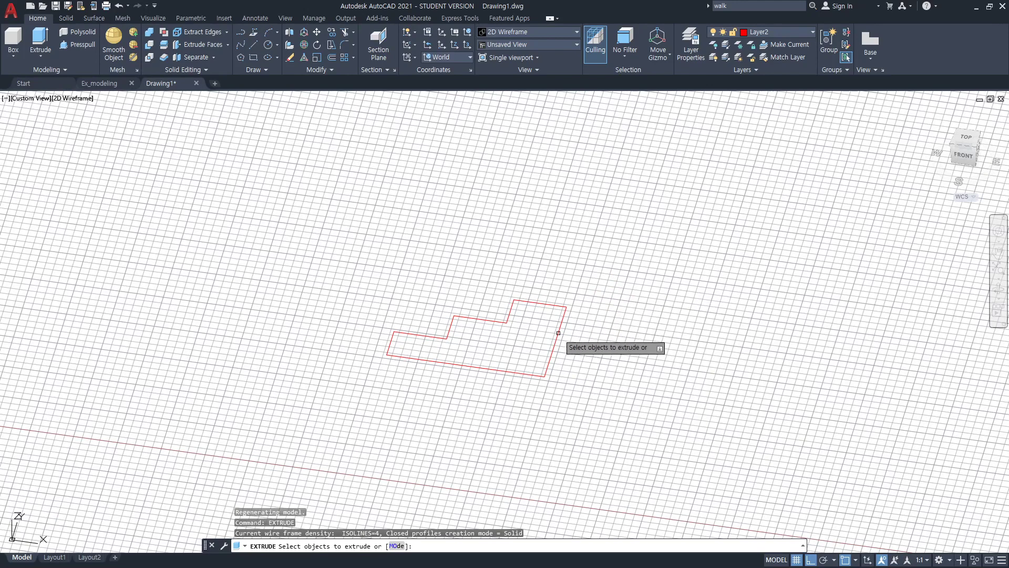
left_click(549, 356)
left_click(547, 361)
left_click(547, 365)
key("Return")
type("15")
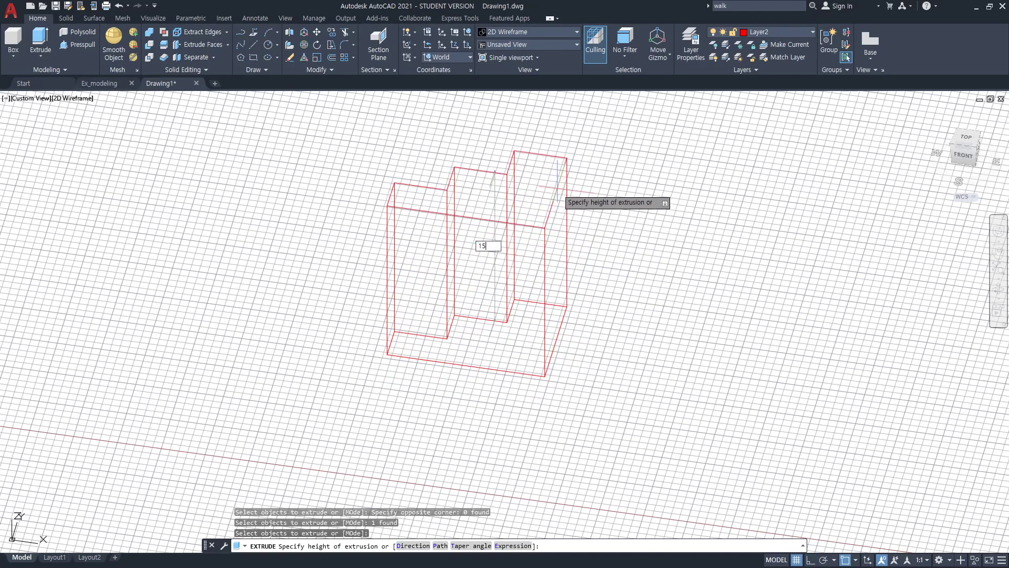
type("500")
key("Return")
scroll(587, 236, "down", 2)
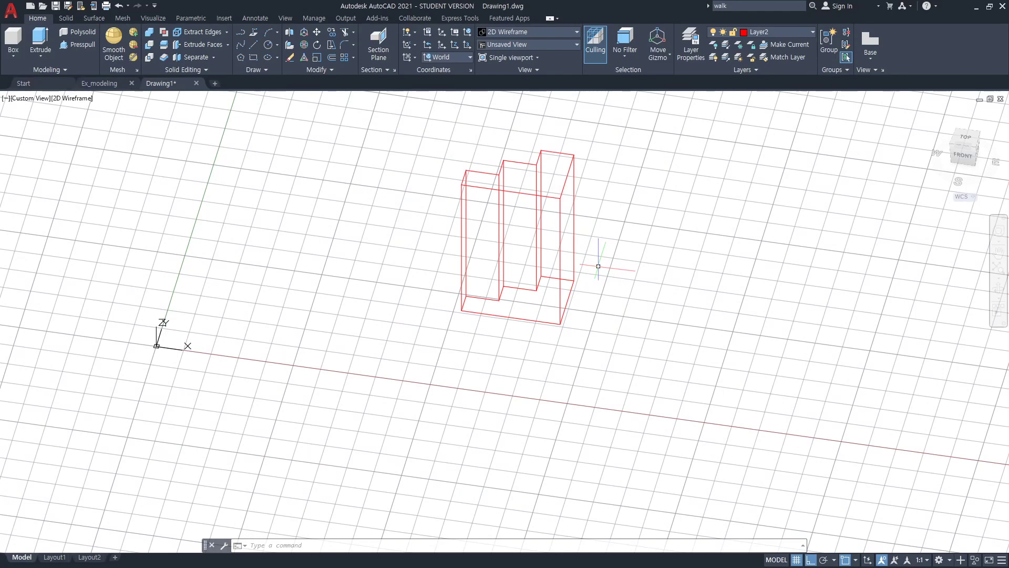
Rotate the stair solid upright with Rotate3D by 90 degrees, using the two endpoints of its long bottom front edge as the axis.
type("rotate3D")
key("Return")
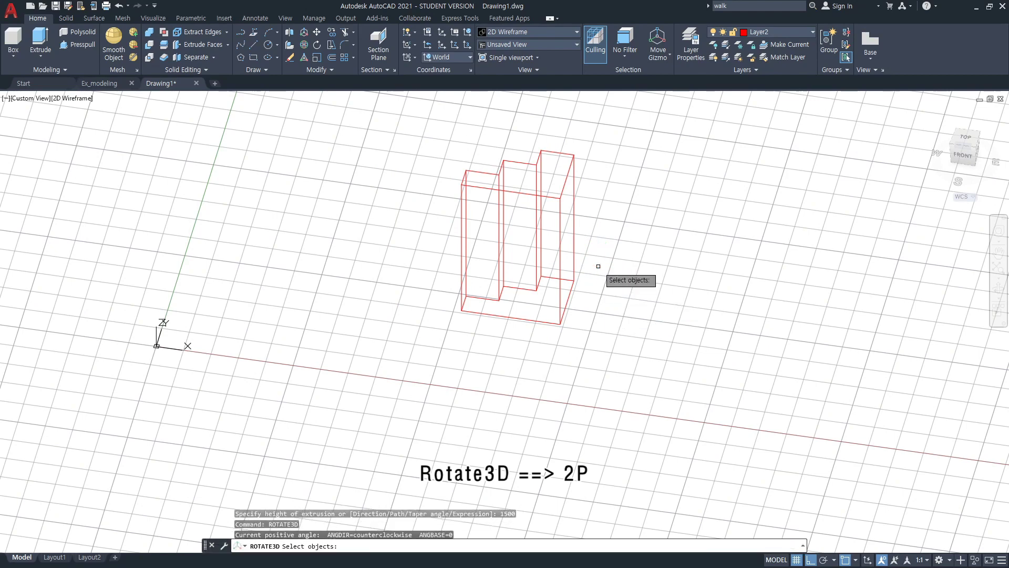
left_click(560, 255)
key("Return")
type("2p")
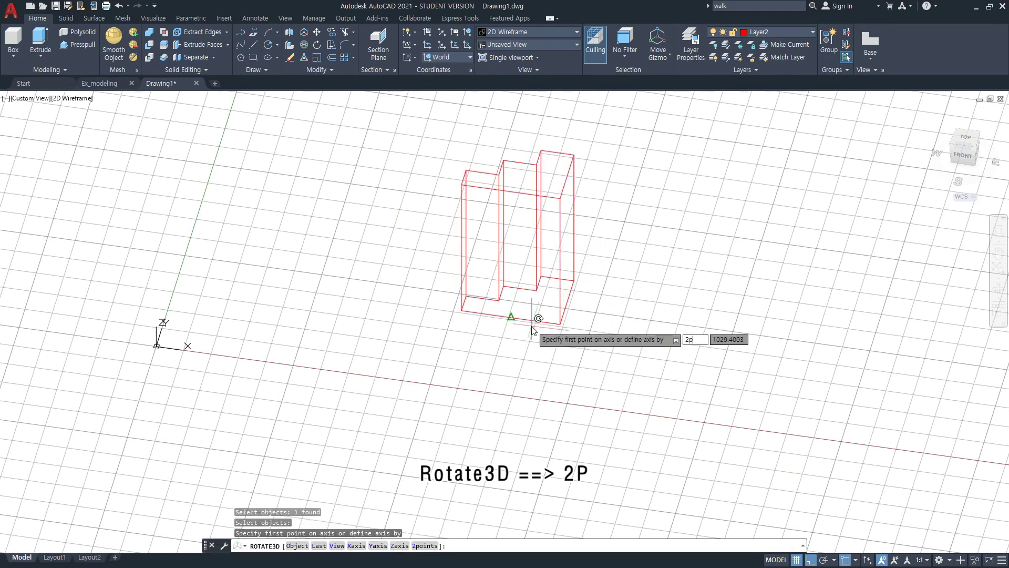
key("Return")
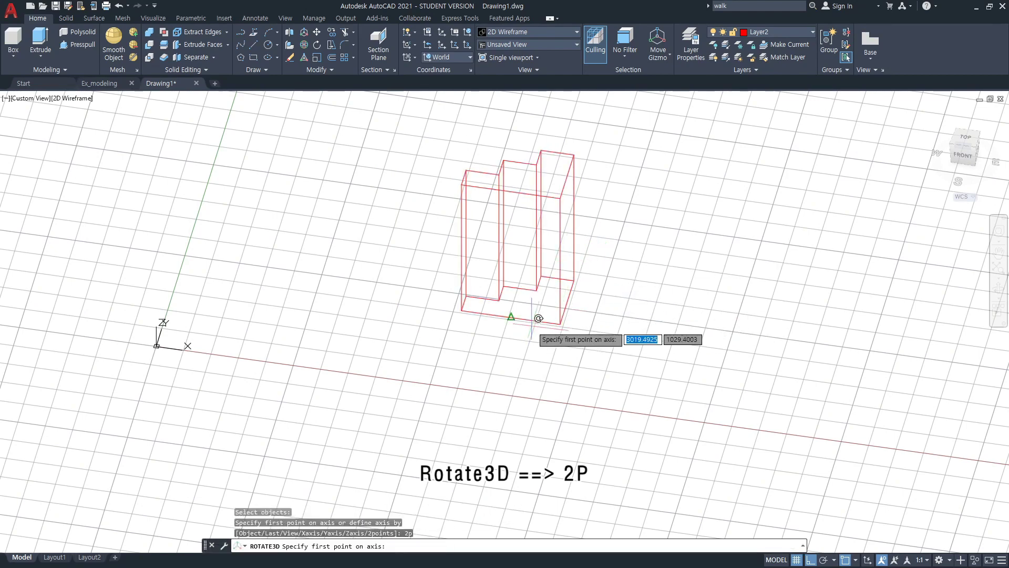
left_click(462, 311)
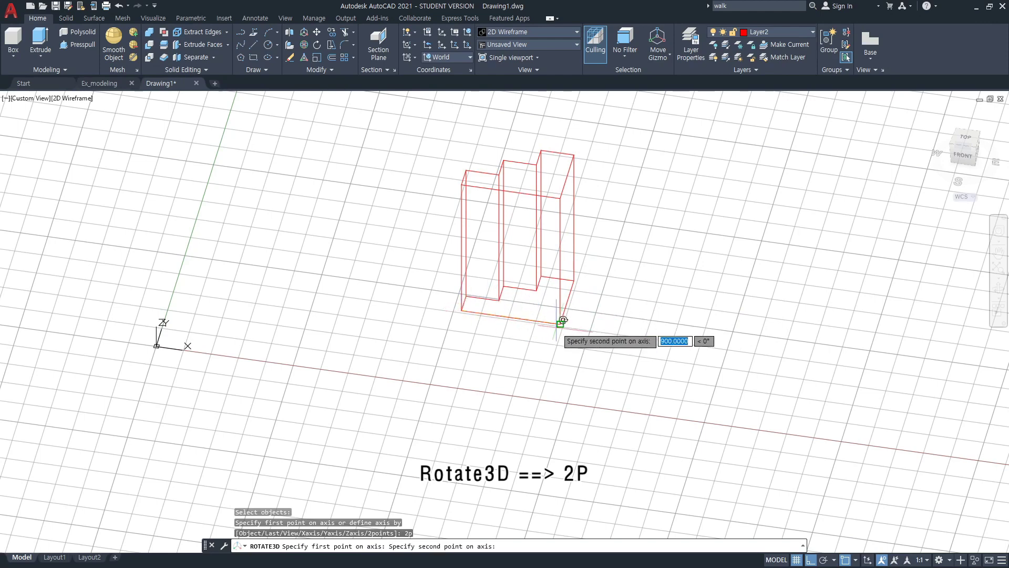
left_click(560, 324)
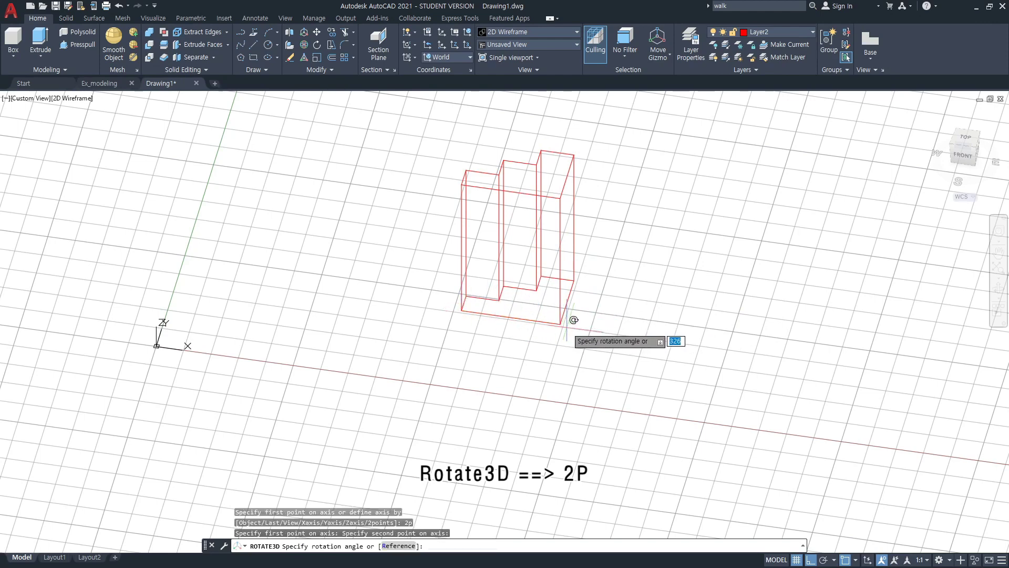
type("90")
key("Return")
key("Escape")
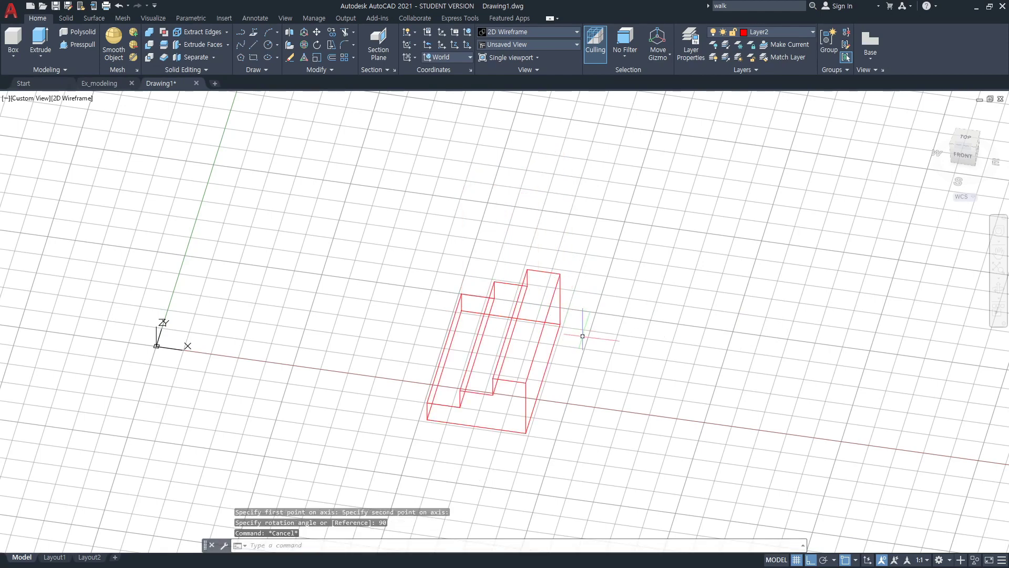
type("3do")
key("Return")
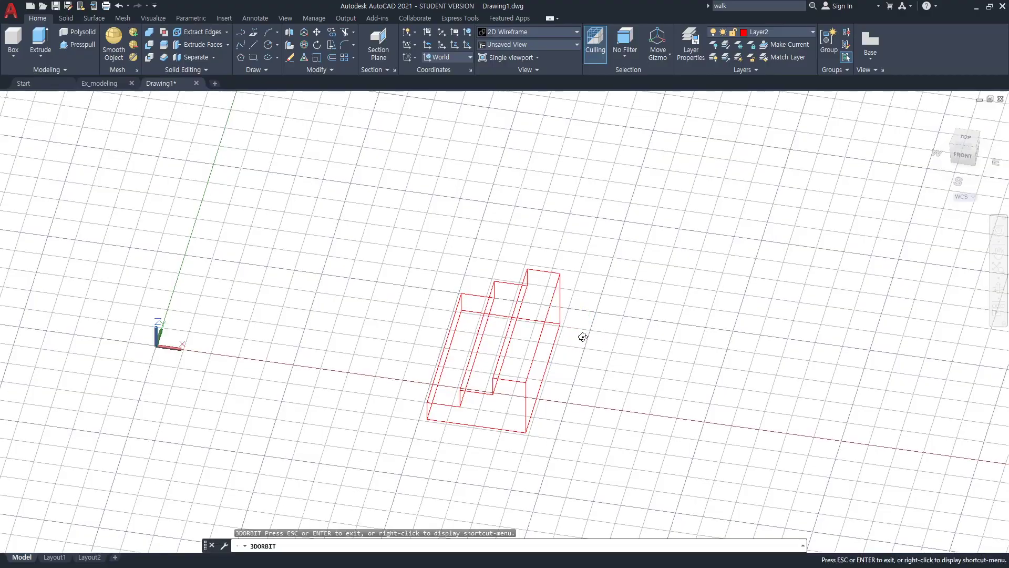
mouse_move(592, 336)
left_mouse_down()
mouse_move(577, 363)
mouse_move(673, 365)
mouse_move(730, 313)
mouse_move(721, 270)
mouse_move(689, 338)
mouse_move(692, 327)
left_mouse_up()
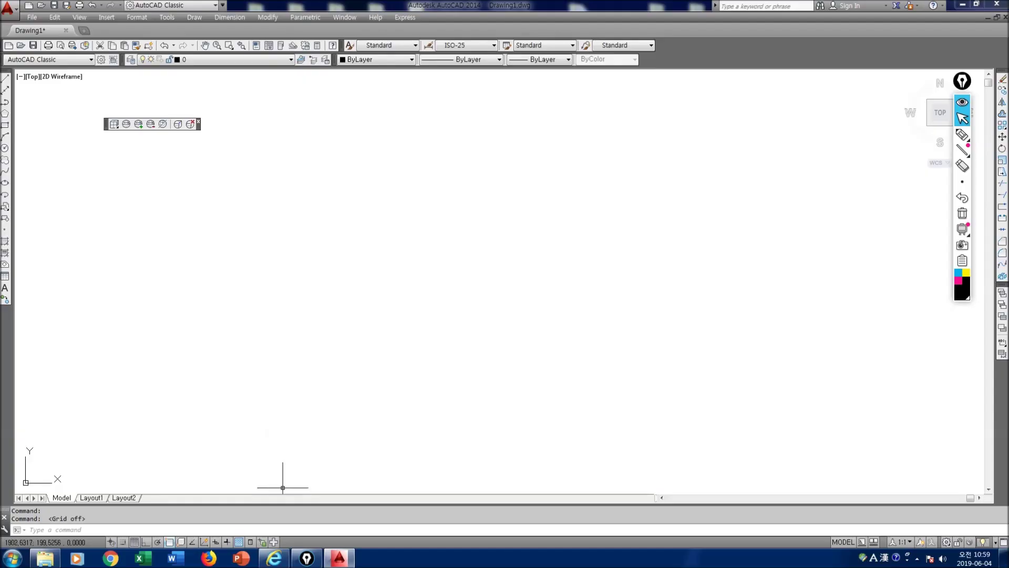
Switch to Internet Explorer and open the Villa Rotunda post's attachment 빌라로툰다_바닥도면.dwg directly in AutoCAD.
left_click(280, 558)
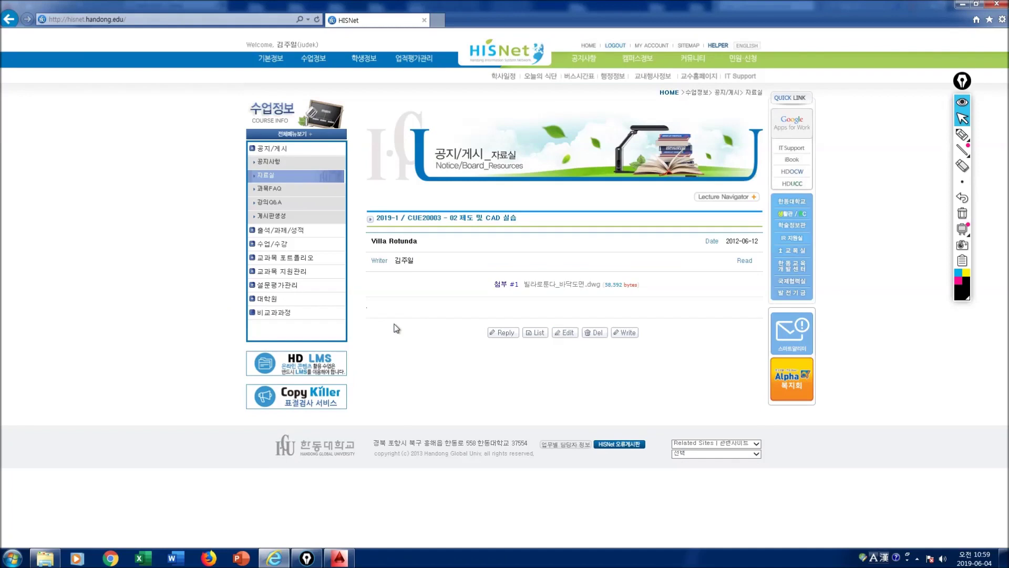
left_click(569, 286)
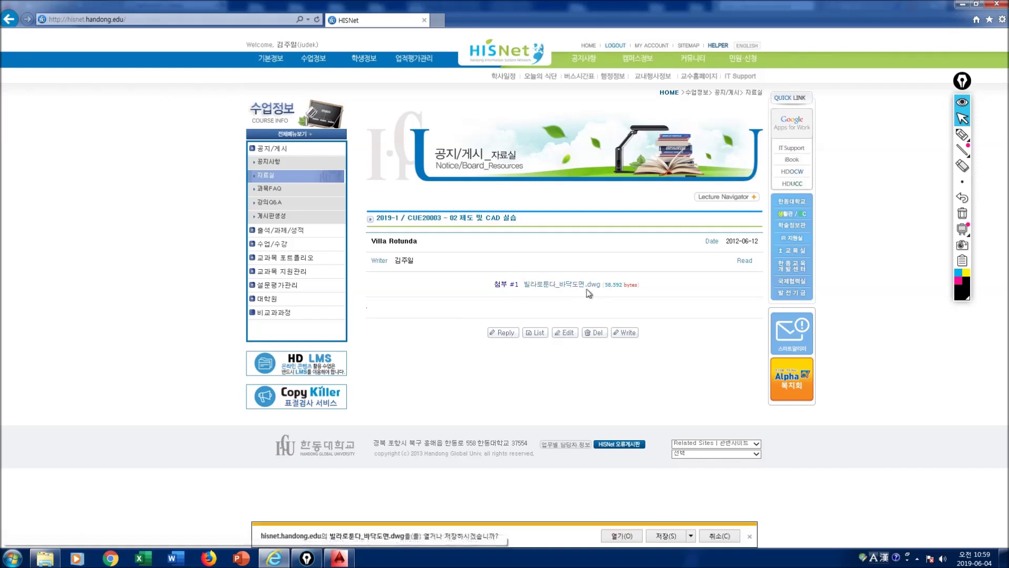
left_click(622, 536)
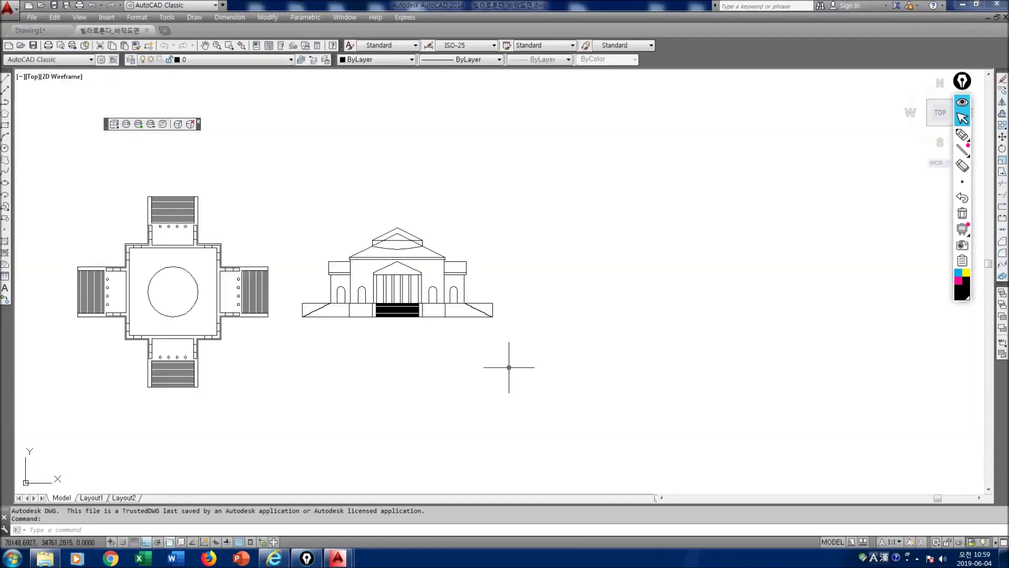
Measure the main wall's height in the elevation with DIST, from the top of the base to the underside of the roof.
middle_click_drag(449, 369, 655, 379)
scroll(564, 366, "down", 2)
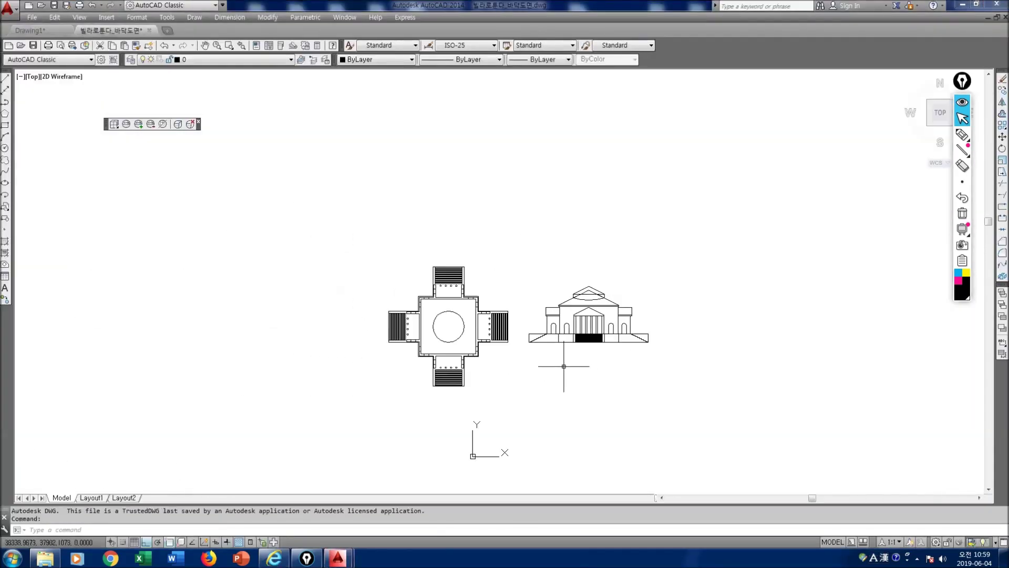
scroll(564, 366, "up", 3)
scroll(592, 385, "up", 1)
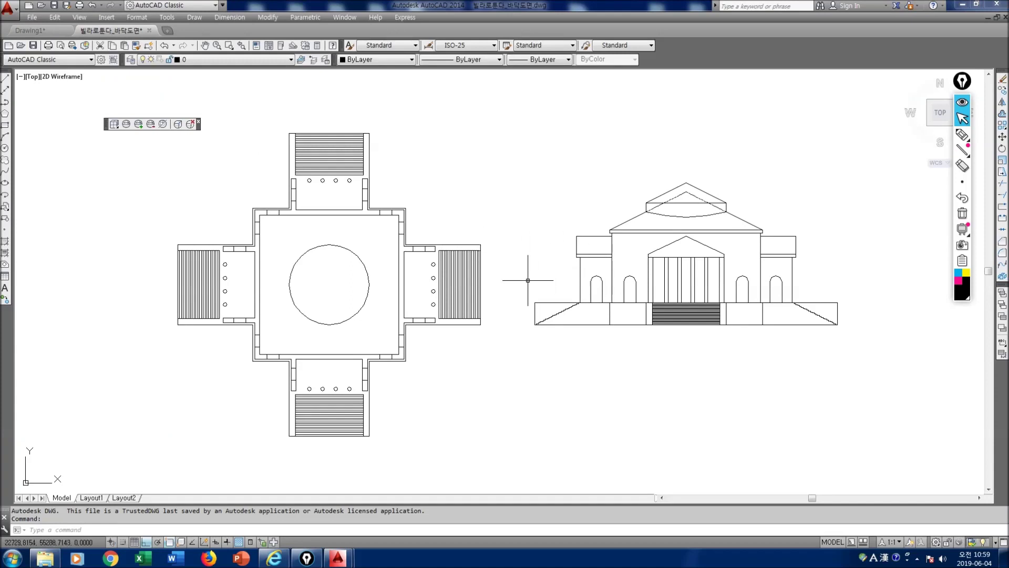
type("dist")
key("Return")
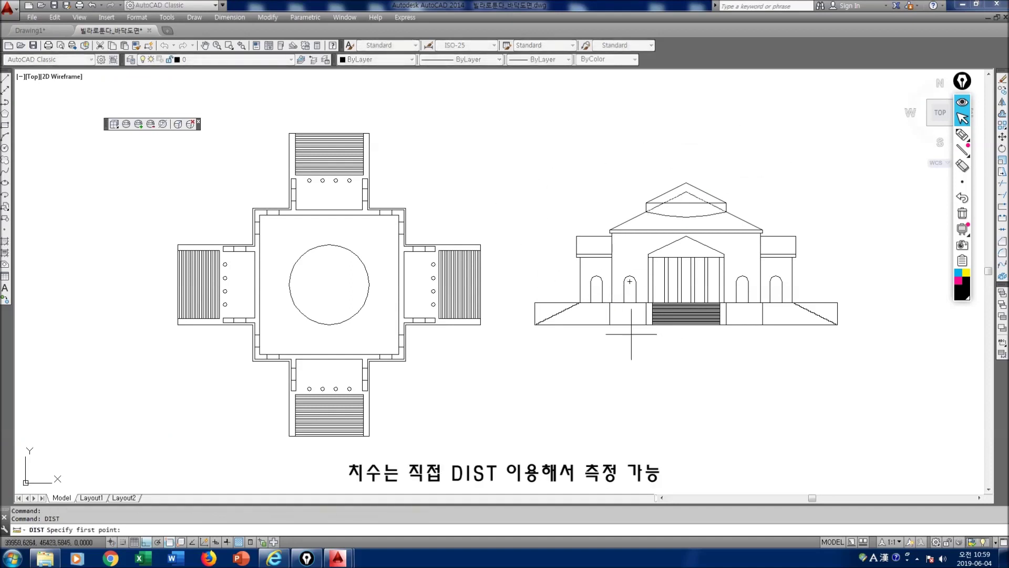
scroll(654, 276, "up", 4)
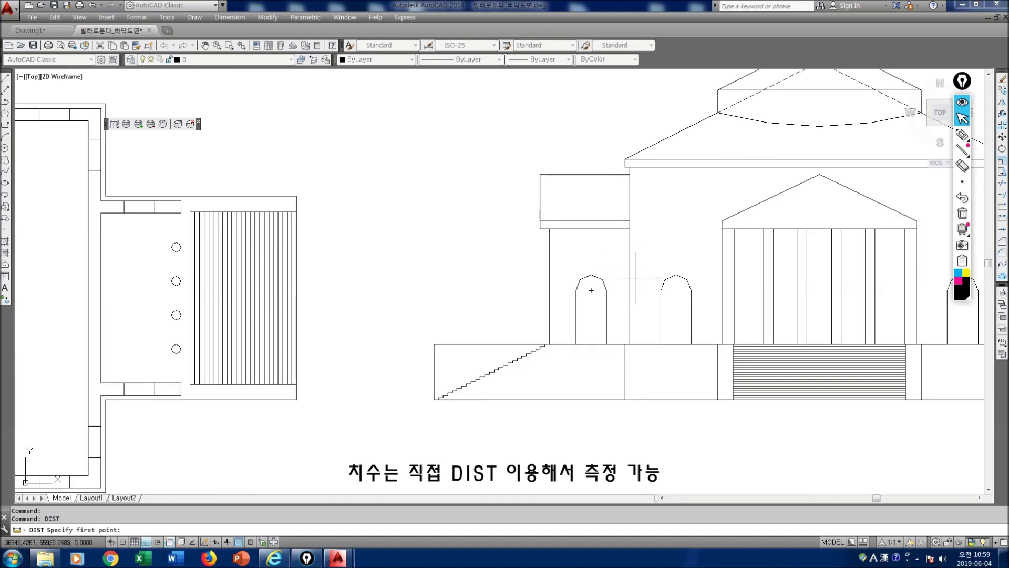
left_click(629, 344)
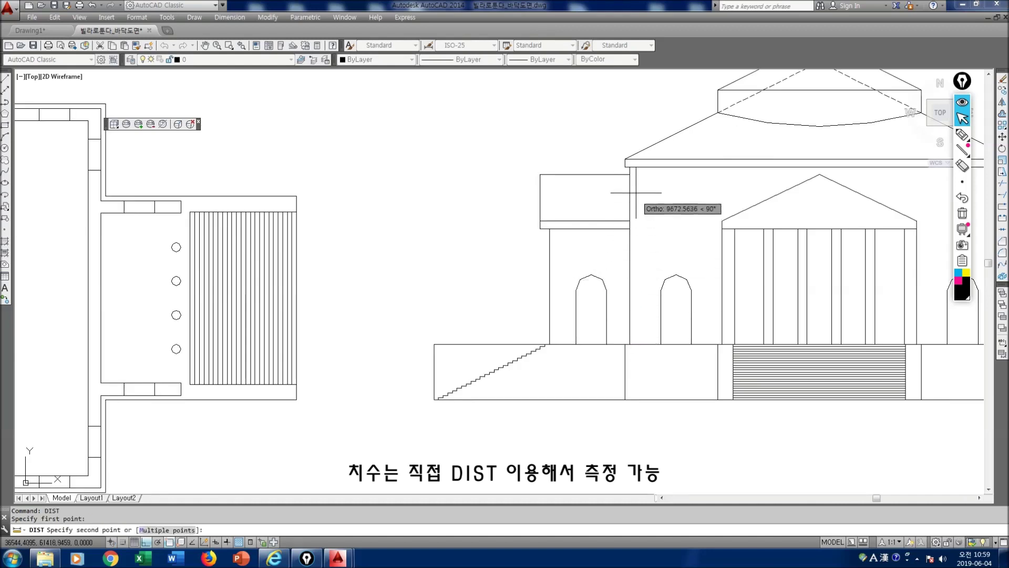
left_click(629, 166)
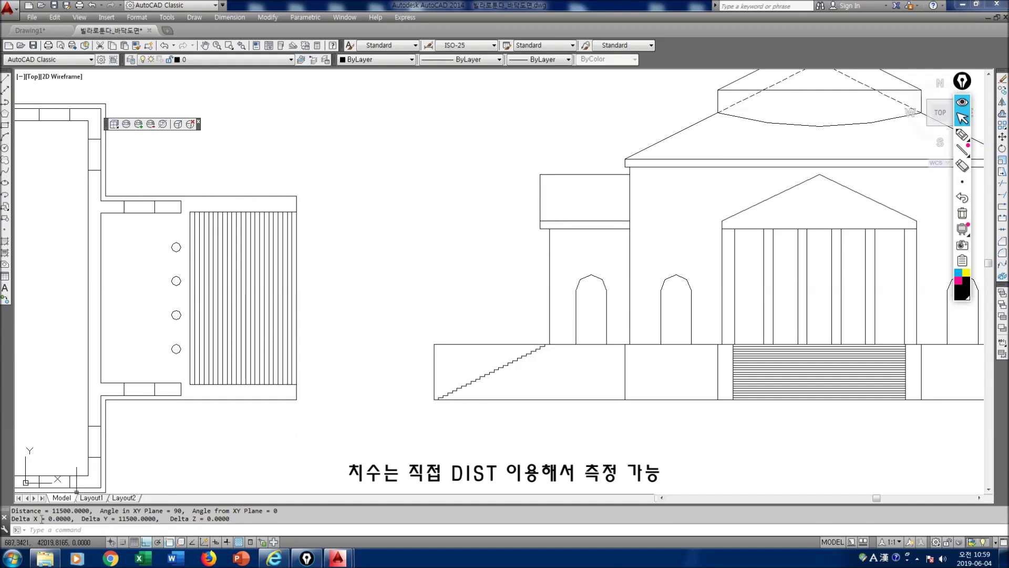
Mark the central square hall and its inner circle on the plan and the dome on the elevation with freehand pen outlines.
scroll(486, 329, "down", 3)
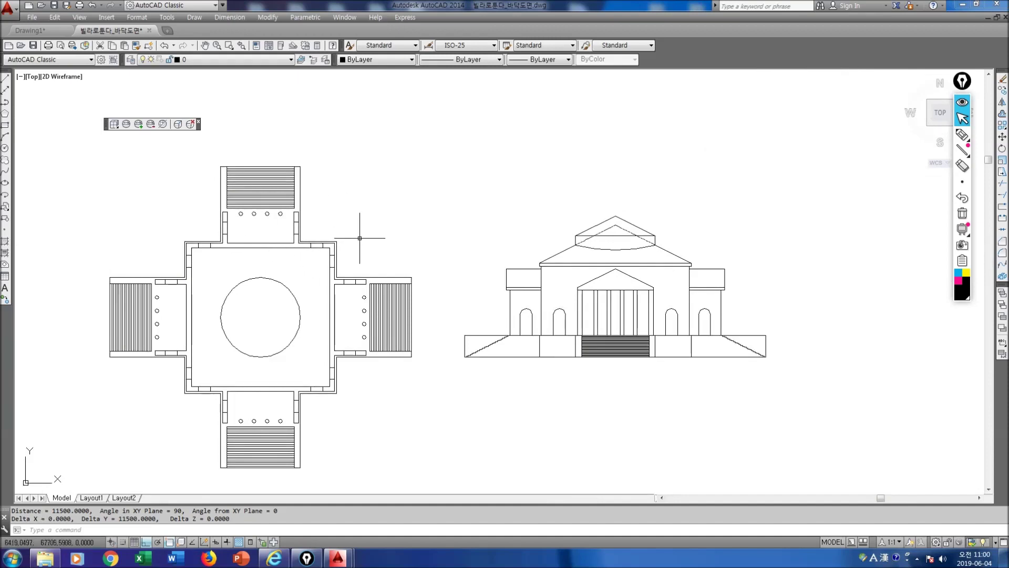
key("ctrl+shift+3")
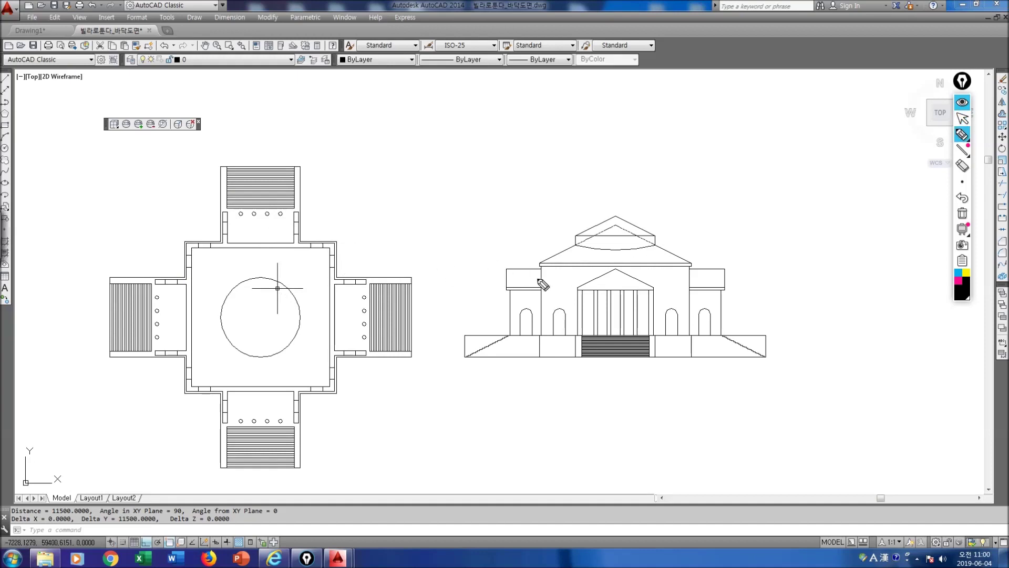
mouse_move(330, 270)
left_mouse_down()
mouse_move(333, 257)
mouse_move(199, 258)
mouse_move(194, 339)
mouse_move(212, 392)
mouse_move(329, 393)
mouse_move(337, 345)
left_mouse_up()
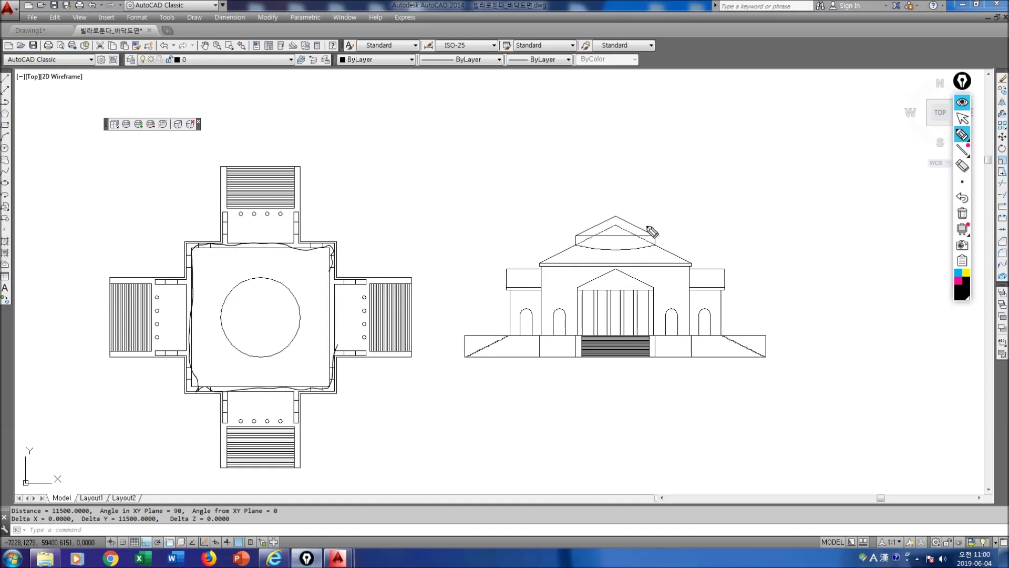
mouse_move(638, 222)
left_mouse_down()
mouse_move(604, 216)
mouse_move(593, 250)
mouse_move(645, 220)
mouse_move(570, 231)
left_mouse_up()
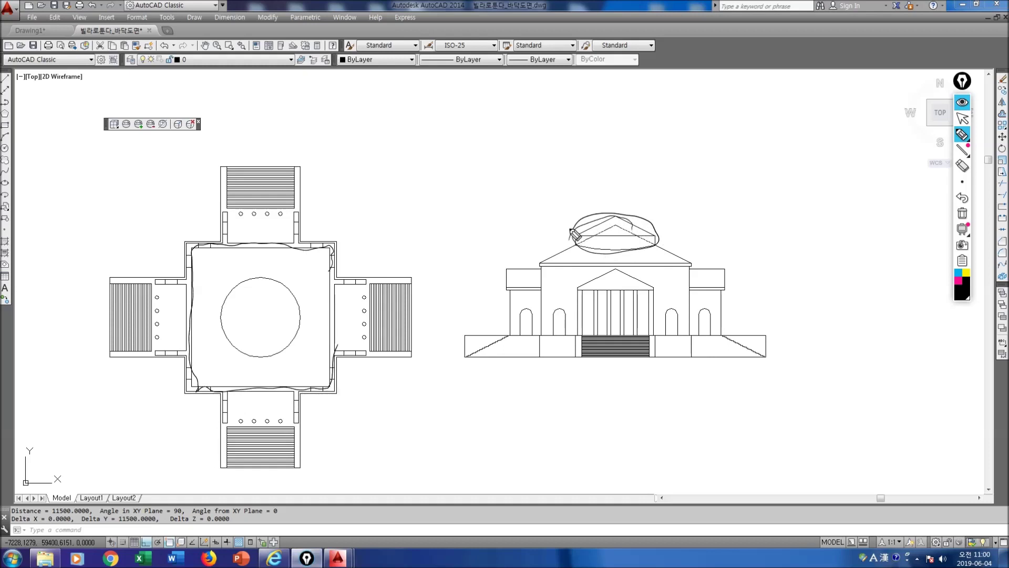
mouse_move(295, 287)
left_mouse_down()
mouse_move(220, 308)
mouse_move(276, 360)
mouse_move(301, 320)
left_mouse_up()
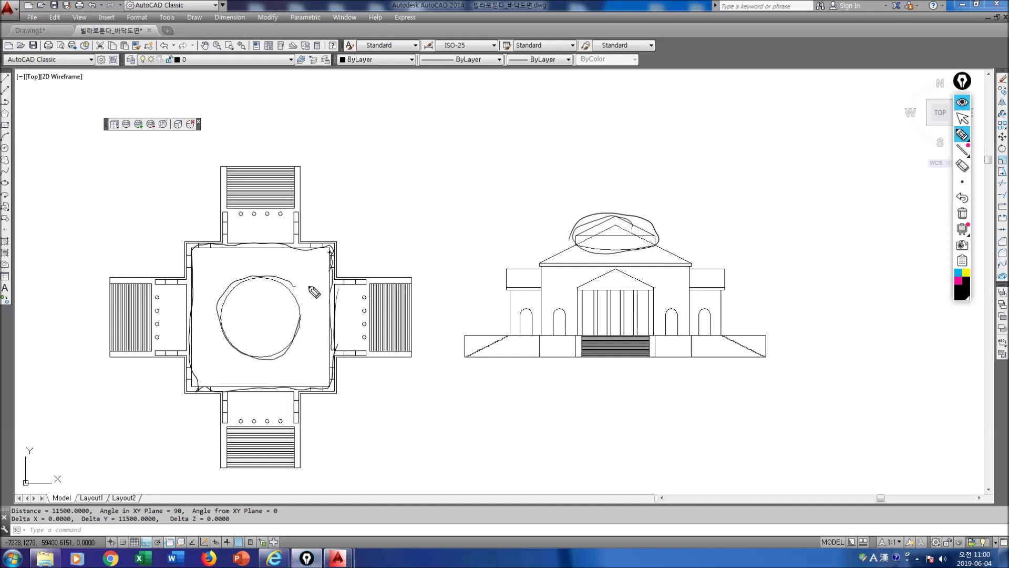
Mark the four wings and an enclosing circle on the plan, and the wall height and roof on the elevation, with freehand pen strokes.
mouse_move(339, 286)
left_mouse_down()
mouse_move(299, 191)
mouse_move(231, 174)
mouse_move(215, 244)
mouse_move(188, 280)
mouse_move(106, 288)
mouse_move(176, 361)
mouse_move(225, 394)
mouse_move(247, 468)
mouse_move(322, 411)
mouse_move(328, 341)
left_mouse_up()
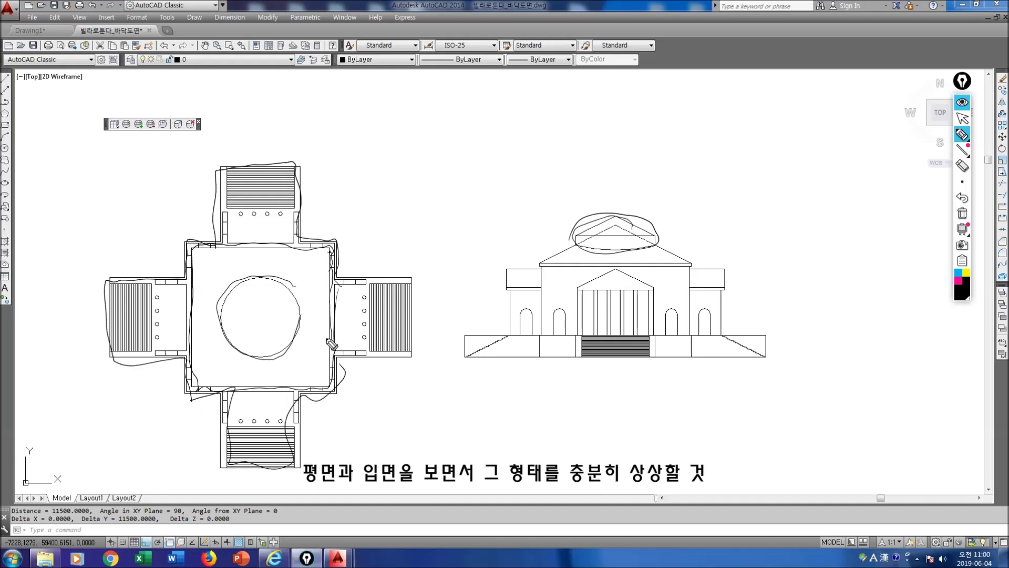
mouse_move(356, 203)
left_mouse_down()
mouse_move(289, 174)
mouse_move(156, 372)
mouse_move(406, 400)
mouse_move(344, 227)
left_mouse_up()
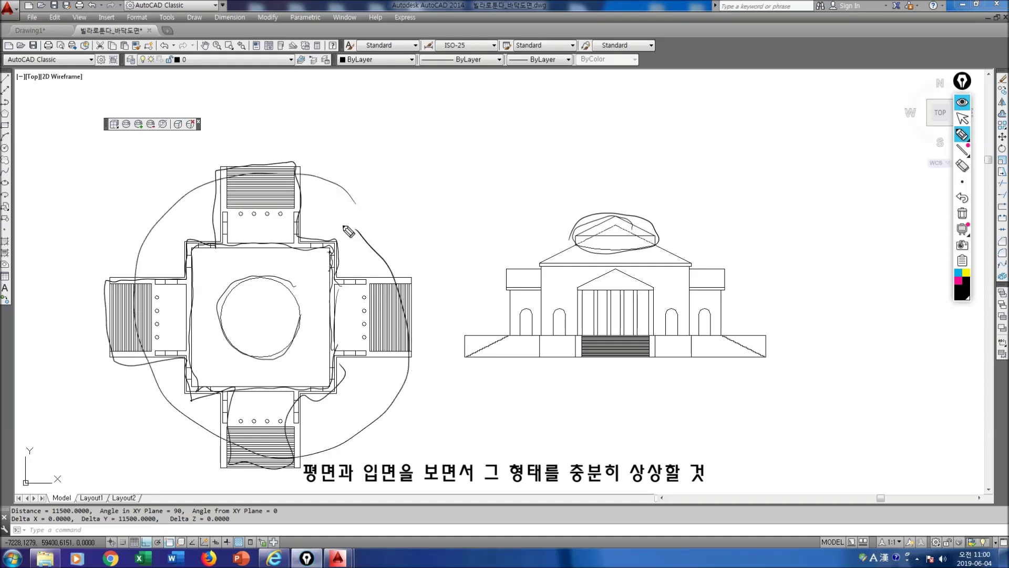
mouse_move(560, 323)
left_mouse_down()
mouse_move(541, 282)
mouse_move(573, 281)
left_mouse_up()
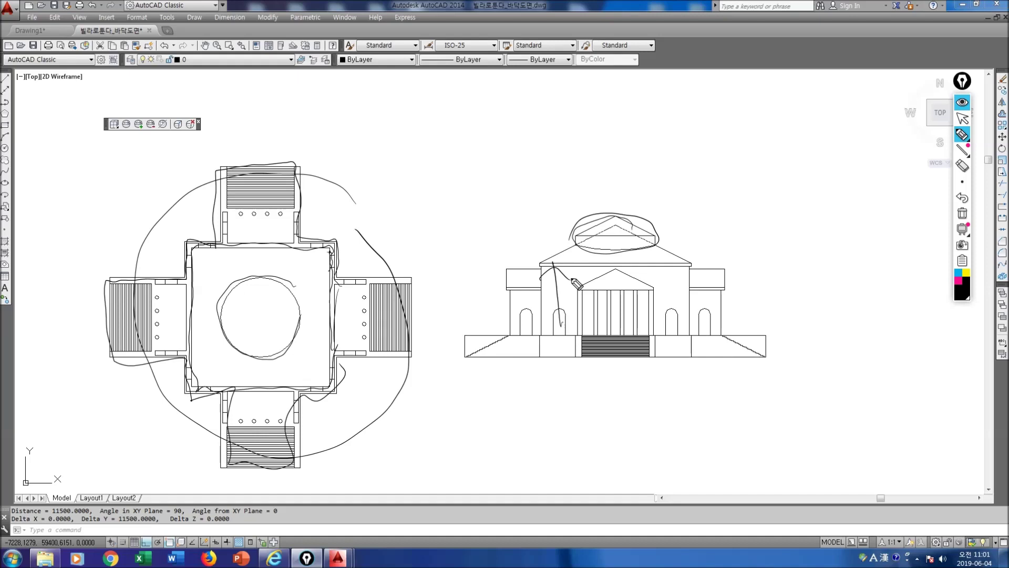
mouse_move(624, 210)
left_mouse_down()
mouse_move(576, 239)
mouse_move(588, 279)
mouse_move(707, 259)
mouse_move(623, 209)
mouse_move(570, 231)
left_mouse_up()
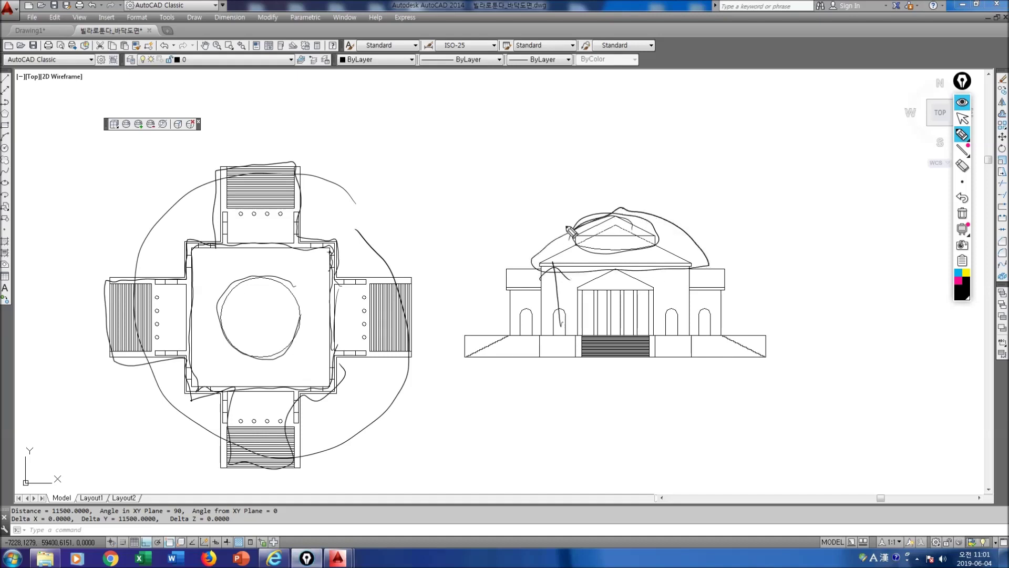
mouse_move(294, 288)
left_mouse_down()
mouse_move(493, 208)
mouse_move(503, 215)
left_mouse_up()
left_click_drag(765, 138, 706, 180)
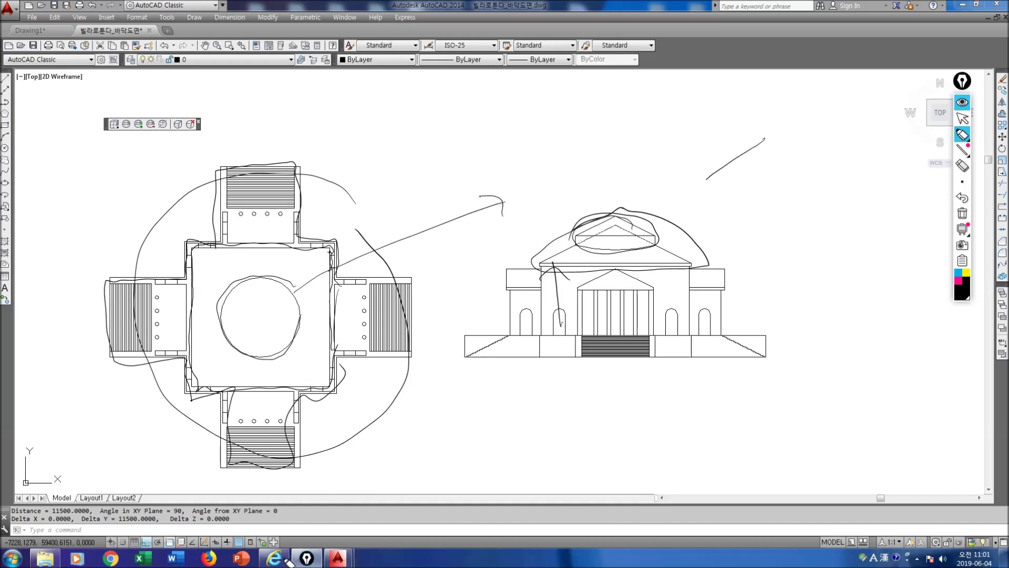
Switch to Internet Explorer, examine the Villa Rotonda photos, and circle the handwritten pen label "Portico".
left_click(288, 560)
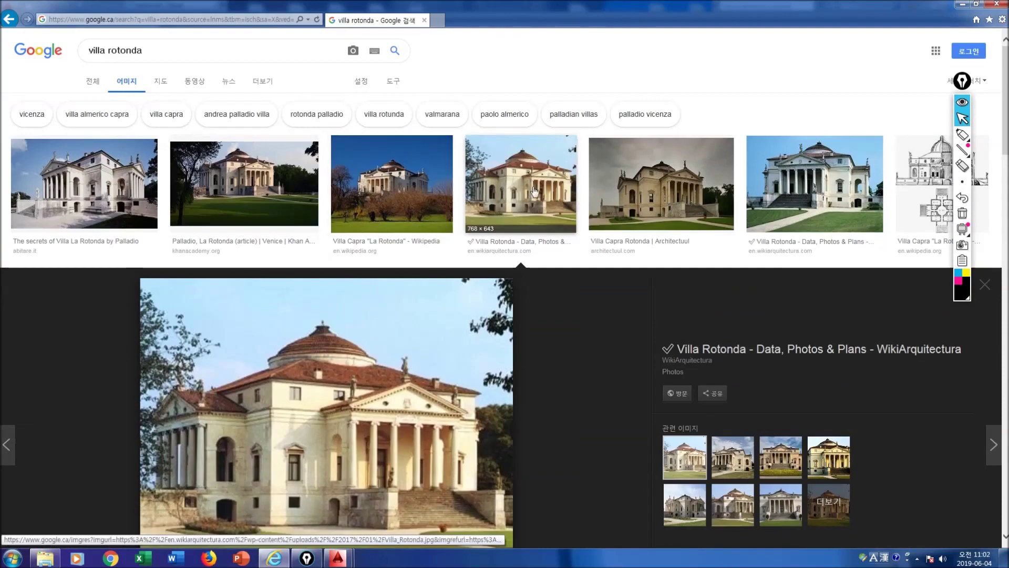
scroll(436, 278, "down", 5)
scroll(443, 275, "up", 3)
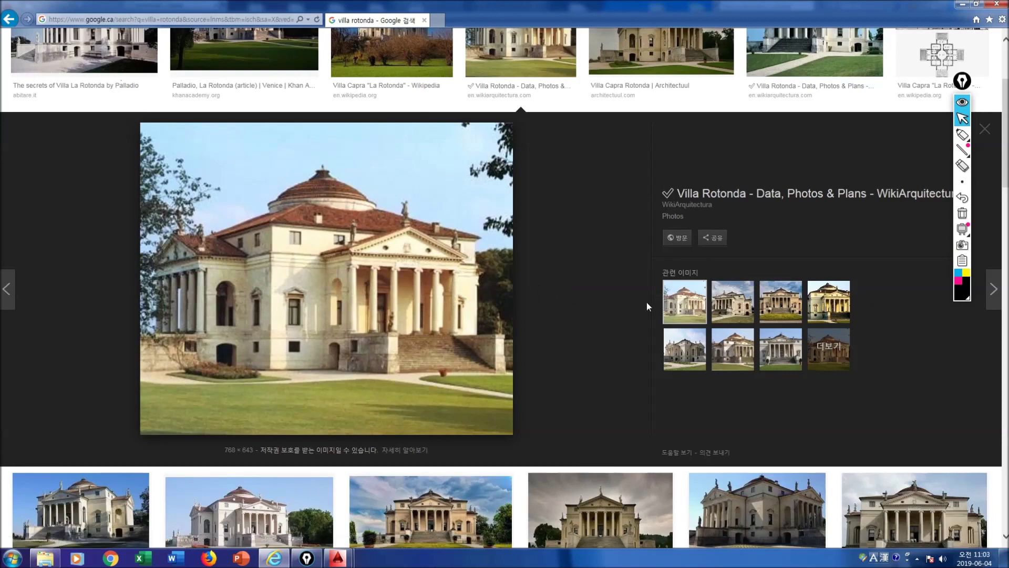
scroll(649, 304, "down", 3)
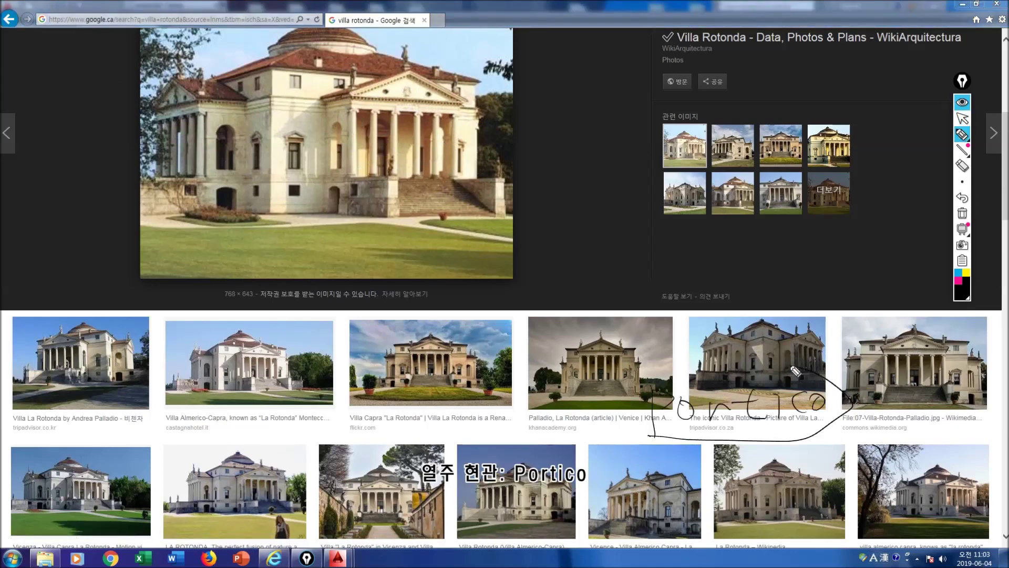
left_click_drag(802, 368, 651, 392)
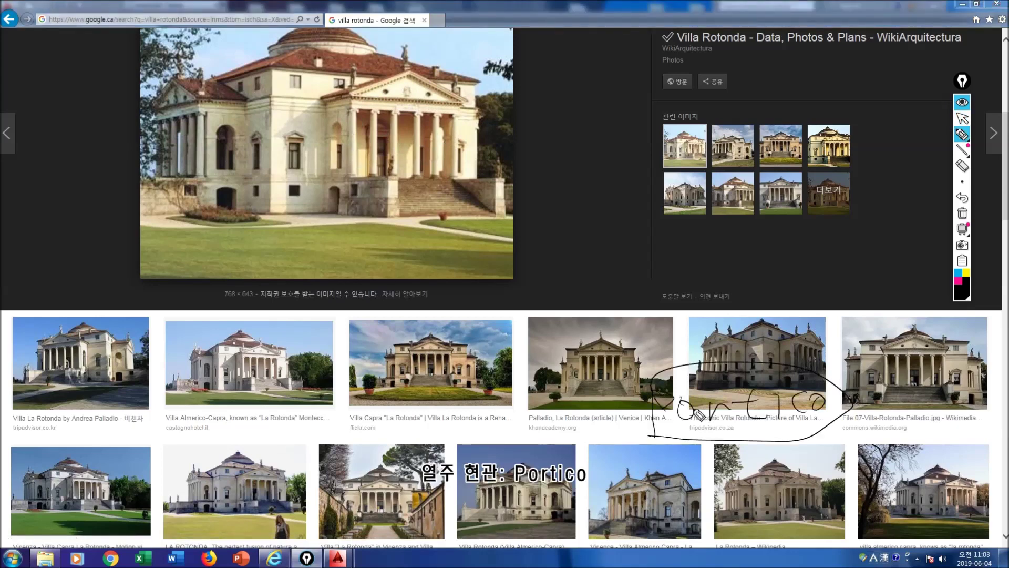
left_click(962, 119)
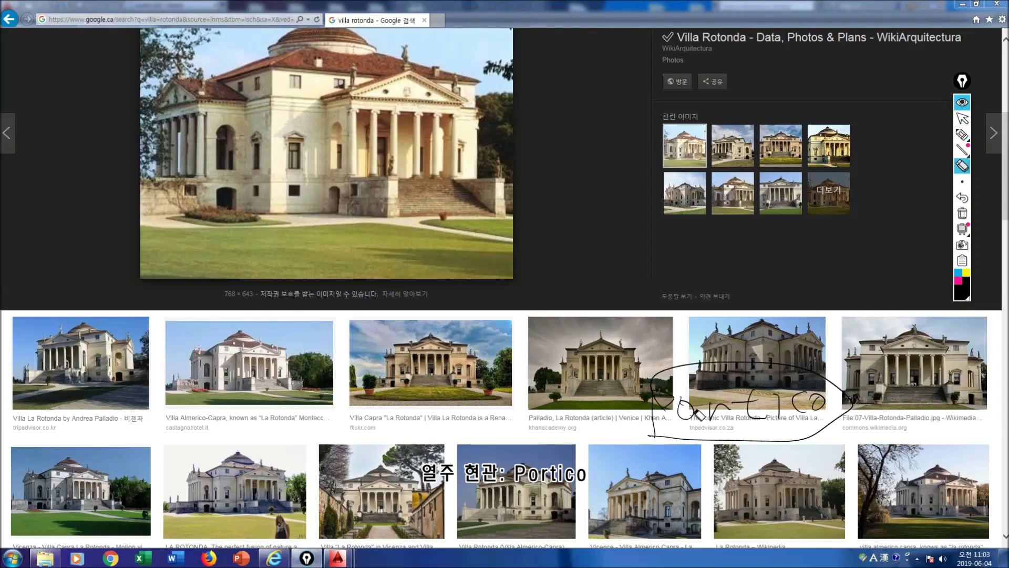
Return to the villa drawing in AutoCAD and circle the north, east and south porticoes on the plan and the columned portico on the elevation.
mouse_move(338, 558)
left_click(392, 509)
middle_click_drag(317, 287, 366, 259)
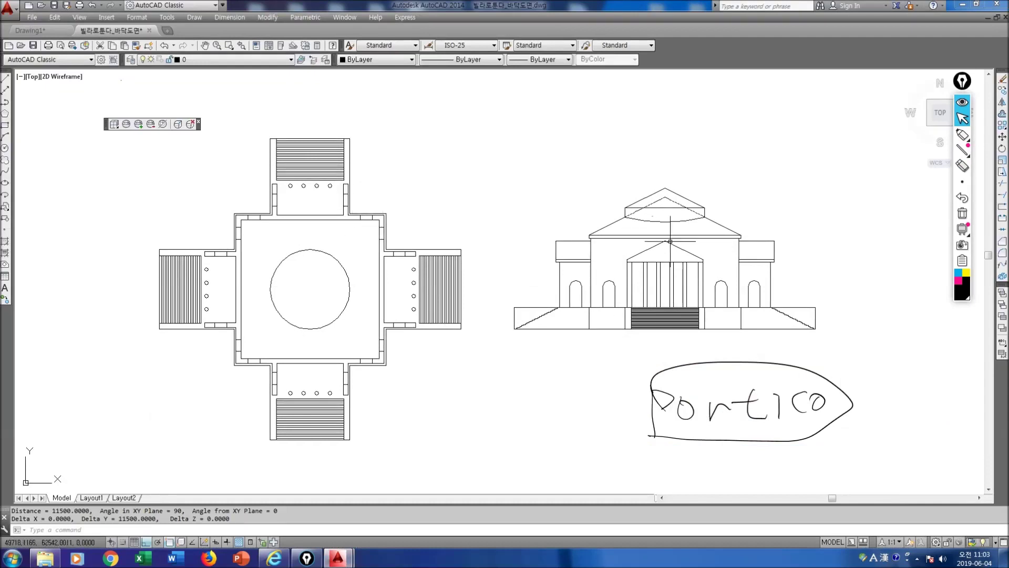
right_click(700, 261)
key("ctrl+shift+p")
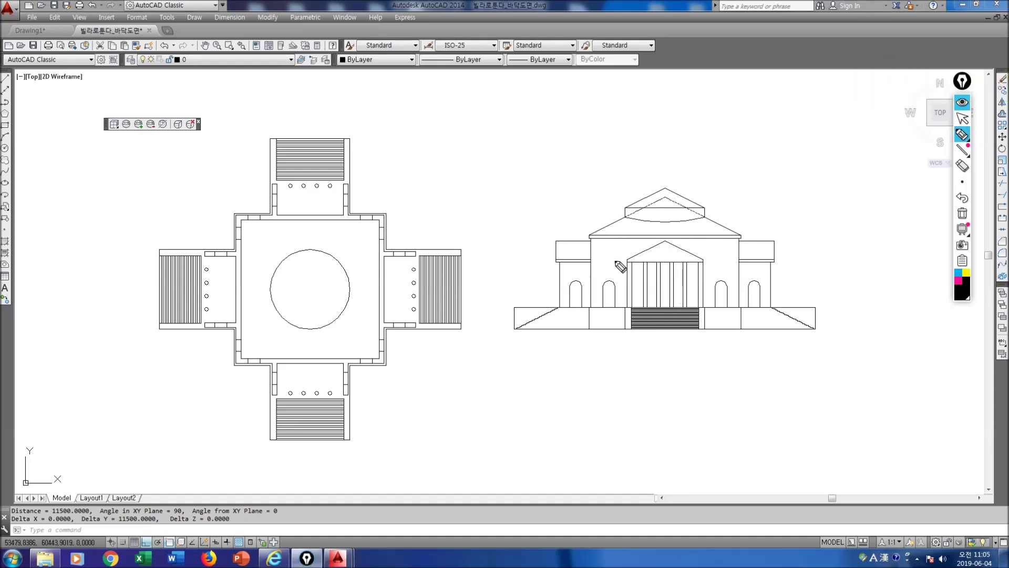
mouse_move(318, 231)
left_mouse_down()
mouse_move(392, 192)
mouse_move(378, 217)
left_mouse_up()
left_click_drag(672, 309, 699, 304)
left_click_drag(331, 210, 366, 170)
mouse_move(425, 352)
left_mouse_down()
mouse_move(462, 234)
mouse_move(474, 310)
left_mouse_up()
mouse_move(344, 458)
left_mouse_down()
mouse_move(266, 430)
mouse_move(352, 442)
left_mouse_up()
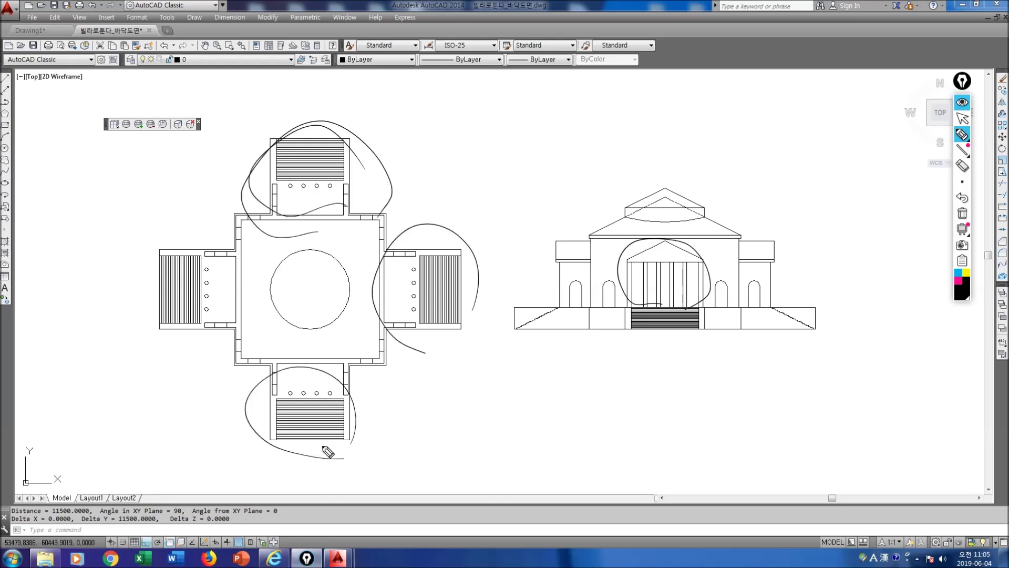
Emphasise the east portico with the pen, sketch its polar repetition around the plan's centre, and circle the roof on the elevation.
mouse_move(439, 348)
left_mouse_down()
mouse_move(480, 247)
mouse_move(481, 289)
left_mouse_up()
mouse_move(427, 352)
left_mouse_down()
mouse_move(401, 349)
mouse_move(478, 286)
mouse_move(475, 314)
left_mouse_up()
mouse_move(429, 259)
left_mouse_down()
mouse_move(327, 175)
mouse_move(221, 220)
mouse_move(207, 311)
mouse_move(265, 414)
mouse_move(295, 384)
left_mouse_up()
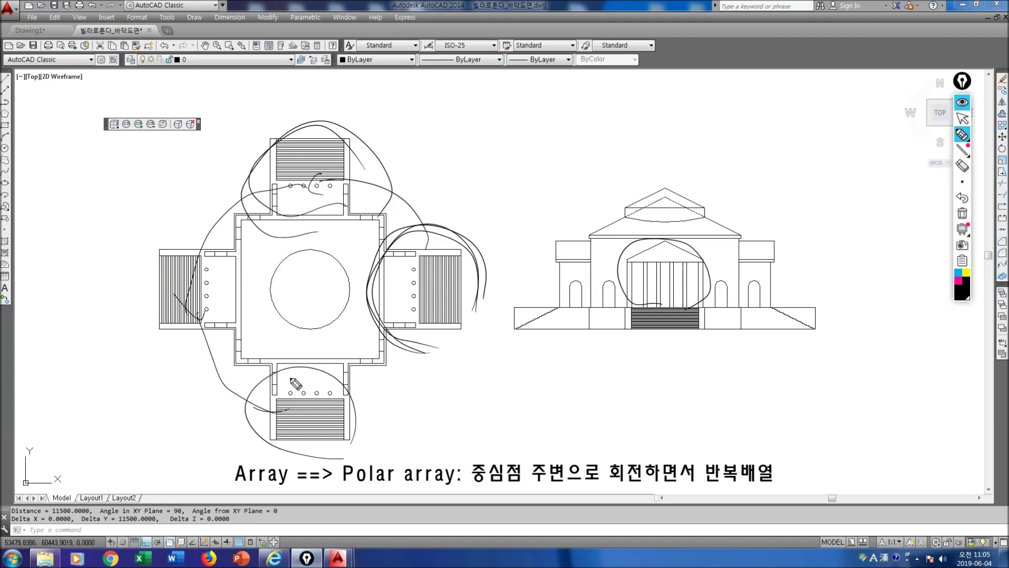
mouse_move(684, 234)
left_mouse_down()
mouse_move(592, 213)
mouse_move(736, 231)
mouse_move(688, 230)
left_mouse_up()
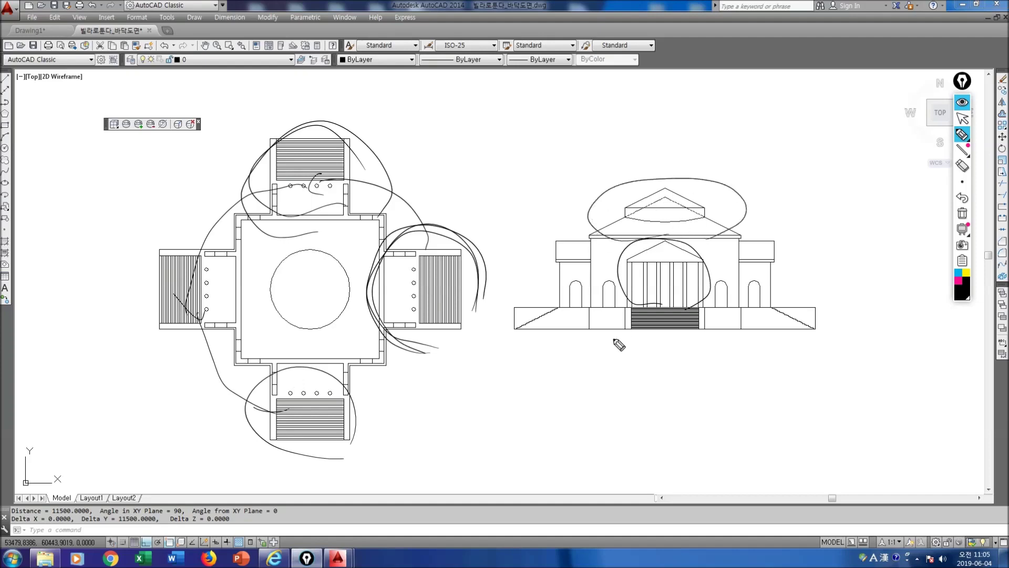
Examine the roof form in the aerial Villa Rotonda photo in Internet Explorer, and return to the villa drawing in AutoCAD.
left_click(274, 558)
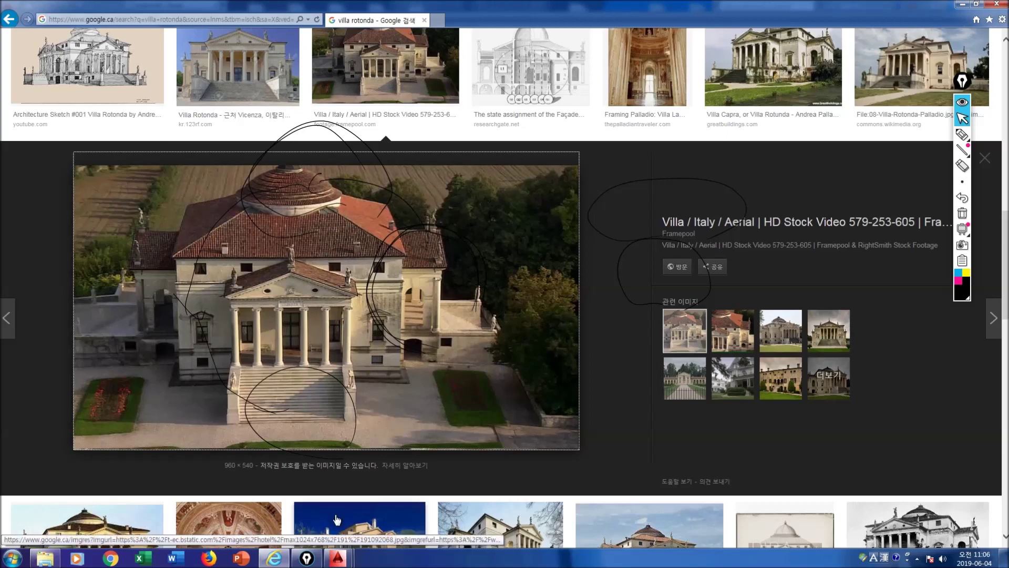
left_click(338, 559)
left_click(373, 507)
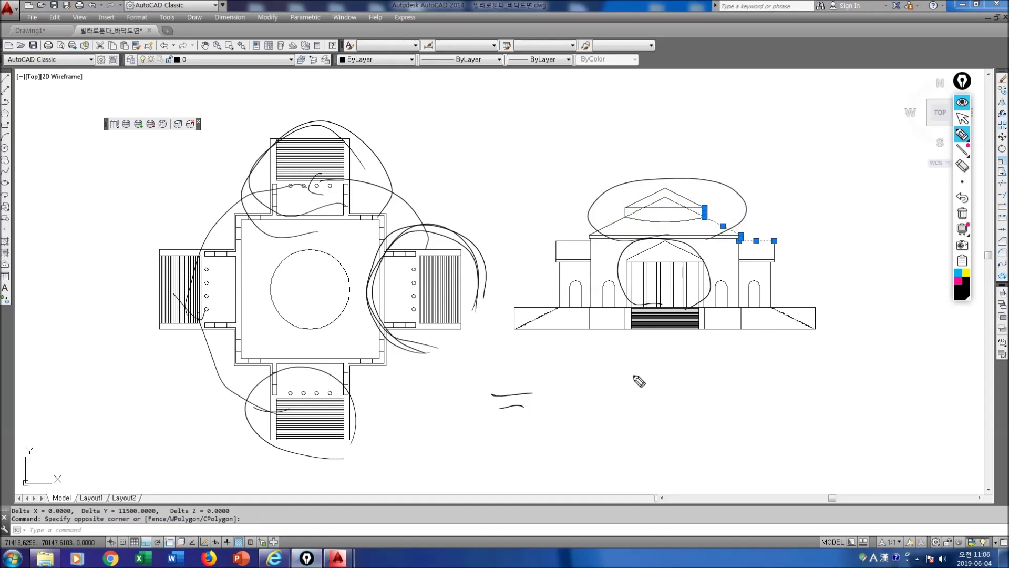
Sketch the roof with the pen as a pyramid plus a cone on a cylinder, and number the parts 1, 2 and 3.
mouse_move(645, 372)
left_mouse_down()
mouse_move(573, 402)
mouse_move(647, 426)
mouse_move(648, 397)
mouse_move(646, 429)
mouse_move(717, 385)
mouse_move(646, 426)
mouse_move(670, 368)
mouse_move(717, 386)
left_mouse_up()
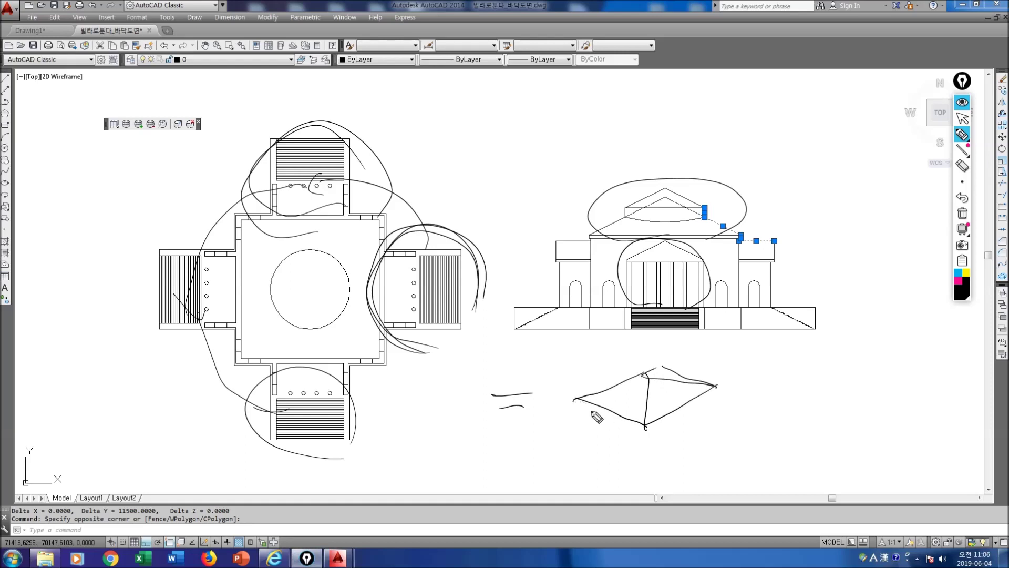
mouse_move(741, 372)
left_mouse_down()
mouse_move(739, 394)
mouse_move(749, 386)
left_mouse_up()
mouse_move(839, 338)
left_mouse_down()
mouse_move(796, 363)
mouse_move(803, 372)
mouse_move(888, 368)
left_mouse_up()
left_click_drag(841, 337, 886, 366)
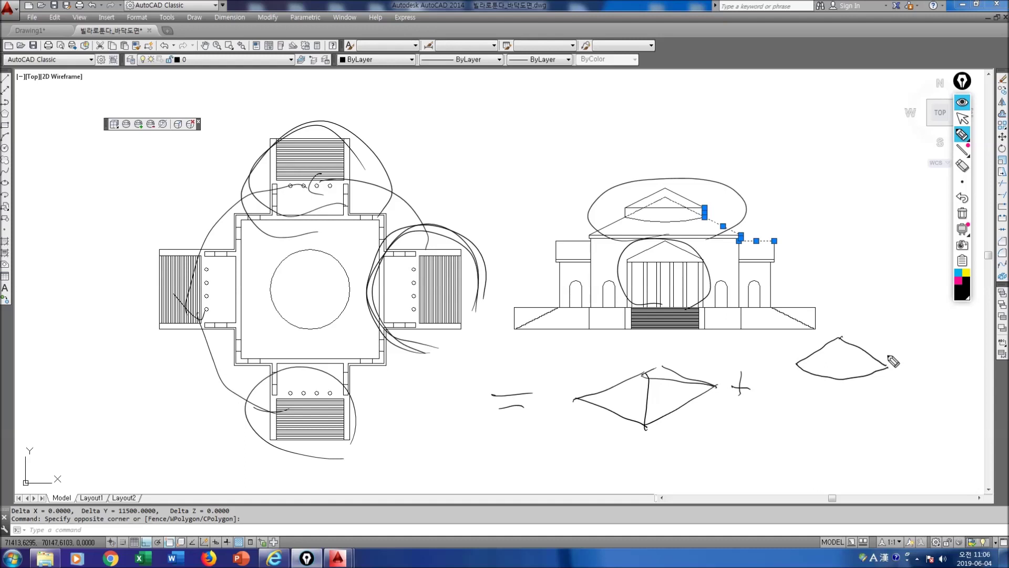
mouse_move(795, 367)
left_mouse_down()
mouse_move(793, 399)
mouse_move(831, 414)
mouse_move(889, 392)
mouse_move(888, 371)
left_mouse_up()
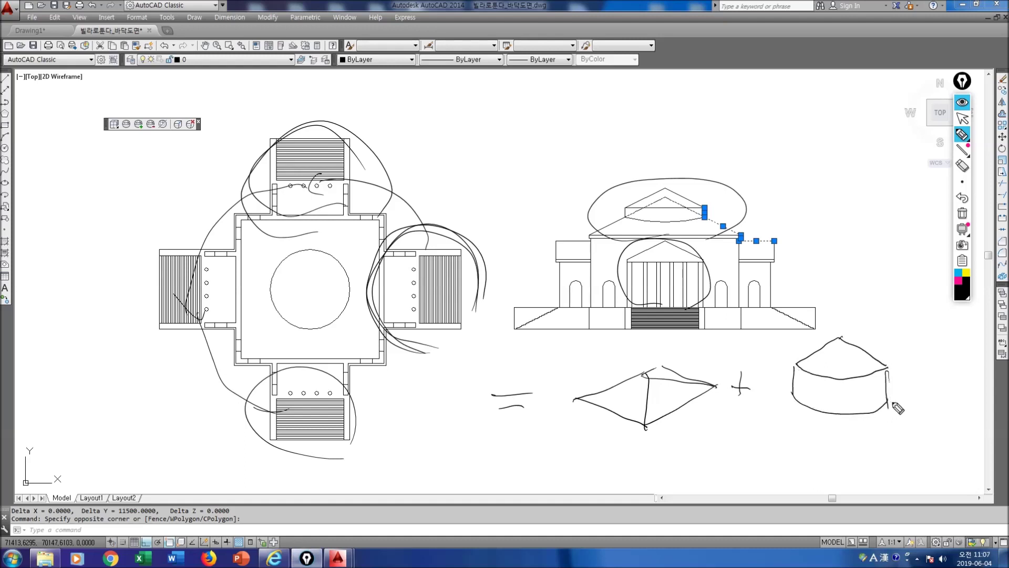
left_click_drag(750, 370, 740, 397)
left_click_drag(672, 389, 672, 400)
mouse_move(840, 356)
left_mouse_down()
mouse_move(850, 366)
mouse_move(842, 406)
left_mouse_up()
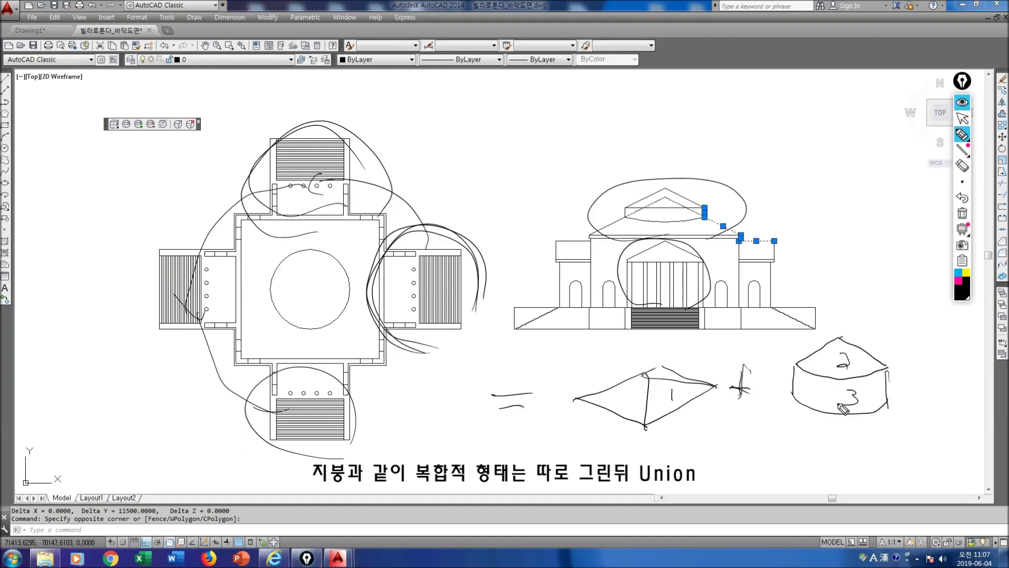
Note "UNION" below the roof sketch, draw the cone-on-cylinder profile as method 1, and sketch "Revolve" about a vertical axis as method 2.
mouse_move(699, 435)
left_mouse_down()
mouse_move(739, 456)
mouse_move(762, 437)
mouse_move(751, 467)
mouse_move(774, 442)
mouse_move(798, 456)
mouse_move(797, 437)
left_mouse_up()
left_click_drag(688, 462, 798, 464)
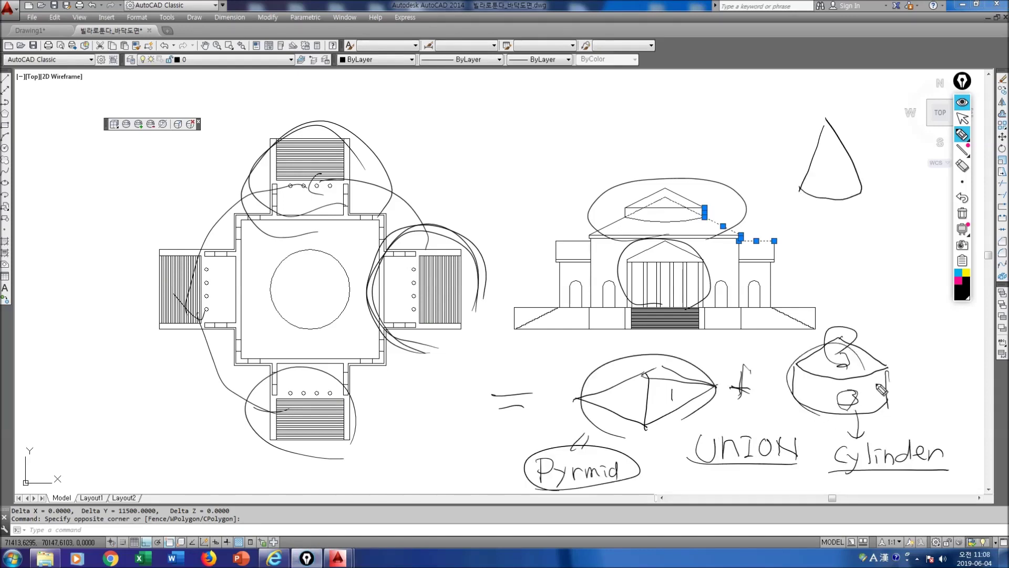
mouse_move(840, 216)
left_mouse_down()
mouse_move(815, 246)
mouse_move(872, 243)
mouse_move(839, 218)
mouse_move(812, 267)
mouse_move(857, 267)
mouse_move(872, 244)
mouse_move(842, 254)
left_mouse_up()
mouse_move(787, 217)
left_mouse_down()
mouse_move(785, 231)
mouse_move(789, 213)
left_mouse_up()
mouse_move(854, 289)
left_mouse_down()
mouse_move(864, 300)
mouse_move(866, 288)
left_mouse_up()
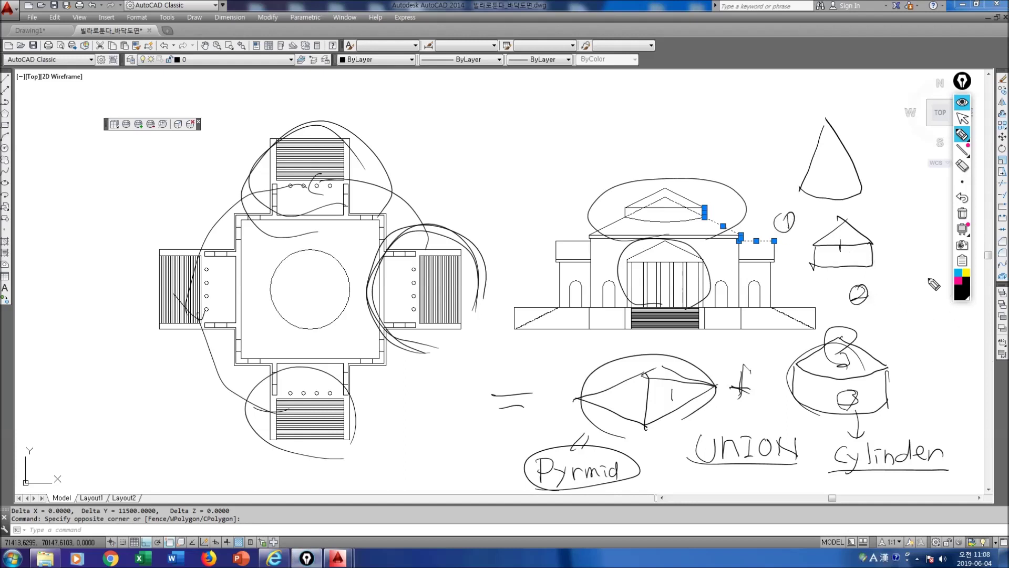
mouse_move(895, 285)
left_mouse_down()
mouse_move(917, 292)
mouse_move(934, 282)
mouse_move(954, 295)
mouse_move(896, 298)
mouse_move(946, 297)
left_mouse_up()
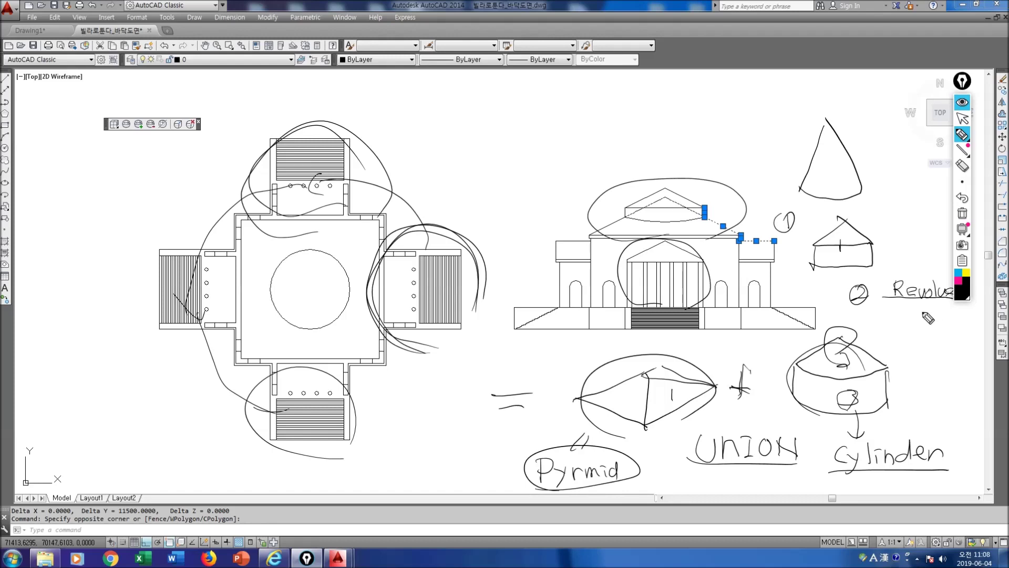
mouse_move(928, 311)
left_mouse_down()
mouse_move(897, 347)
mouse_move(928, 345)
mouse_move(927, 306)
mouse_move(927, 363)
left_mouse_up()
mouse_move(927, 317)
left_mouse_down()
mouse_move(895, 335)
mouse_move(898, 347)
mouse_move(945, 348)
mouse_move(936, 316)
mouse_move(960, 327)
mouse_move(960, 349)
mouse_move(946, 332)
mouse_move(941, 337)
mouse_move(958, 342)
left_mouse_up()
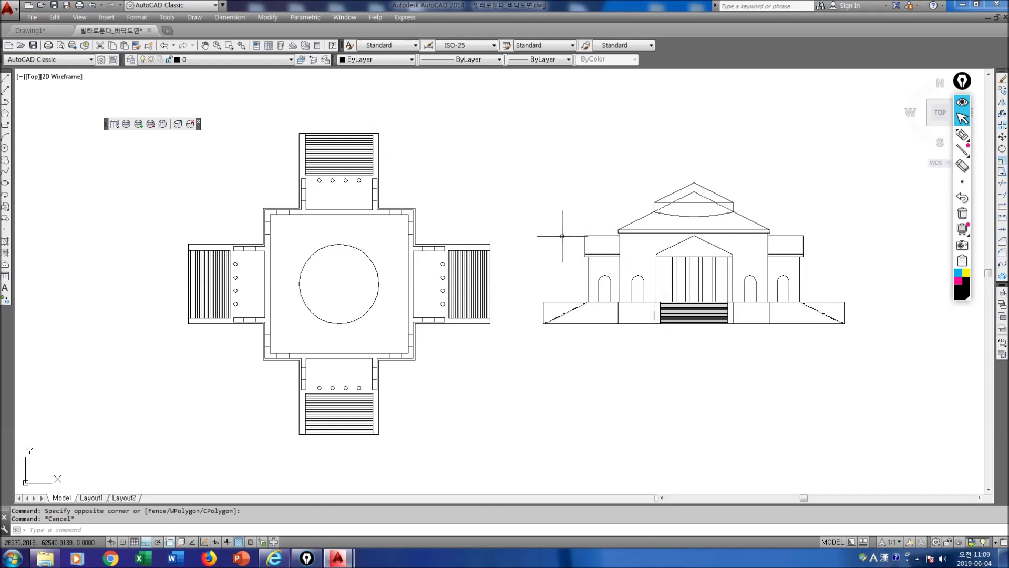
Open the Layer Properties Manager and create three new layers.
key("Return")
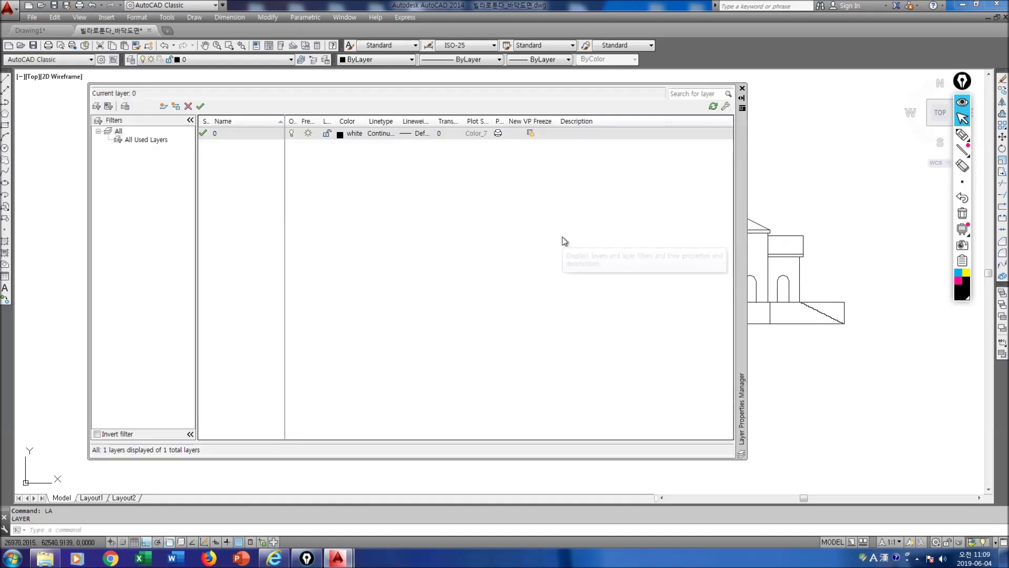
left_click(164, 106)
left_click(164, 106)
left_click(163, 106)
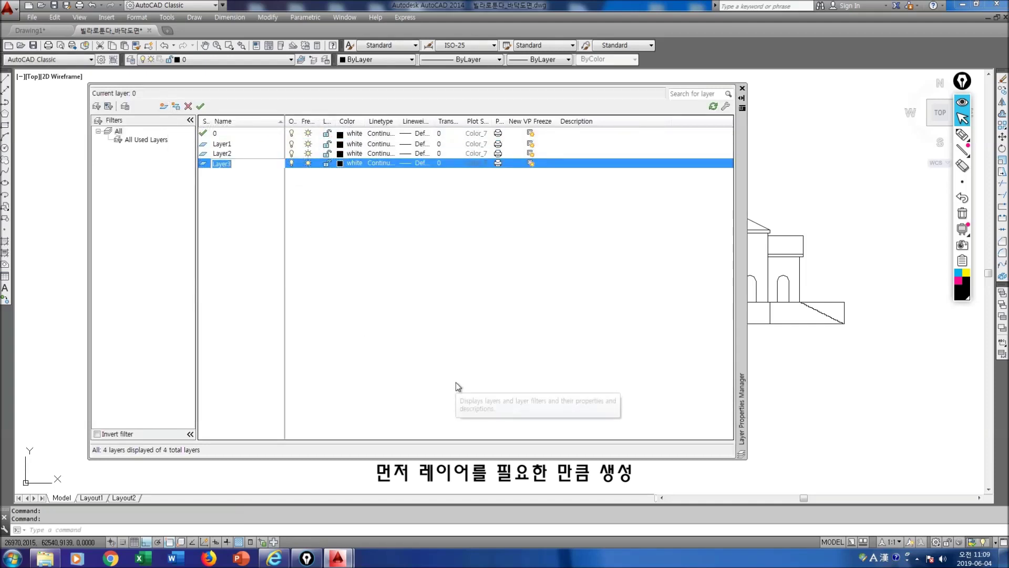
Assign index color 20 to Layer1, Layer2 and Layer3.
left_click(345, 145)
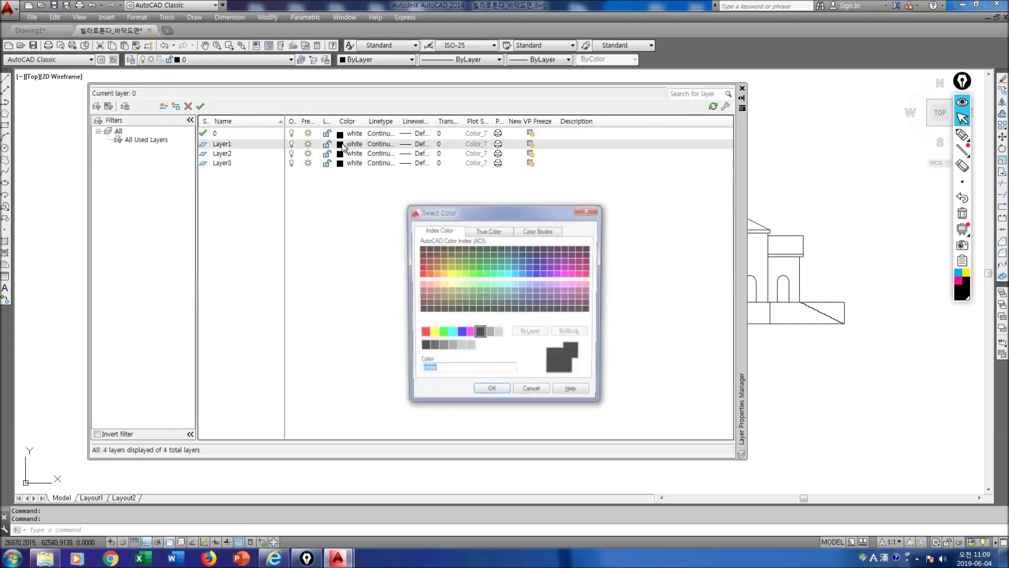
left_click(428, 274)
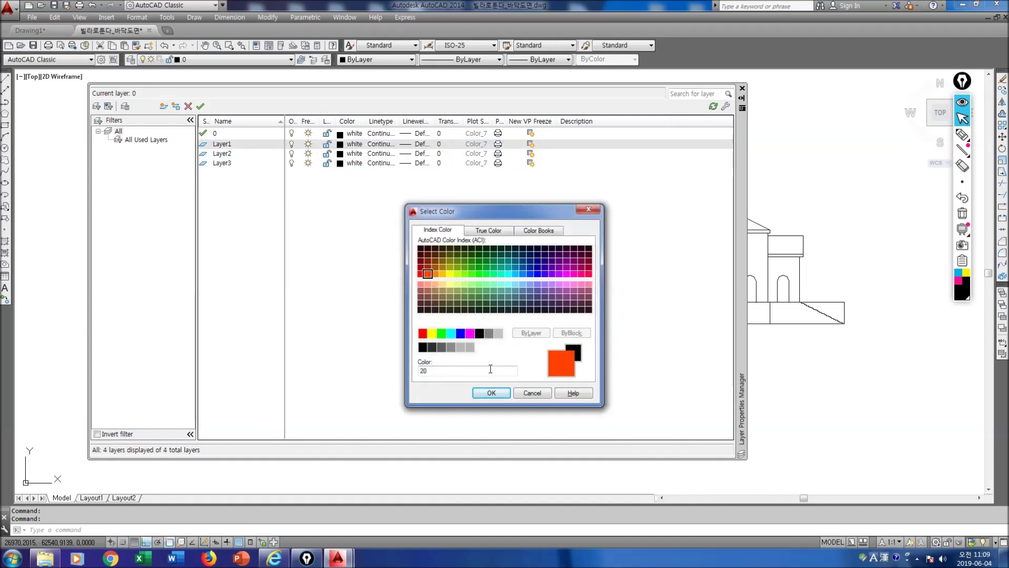
key("Return")
left_click(341, 153)
left_click(429, 274)
left_click(492, 391)
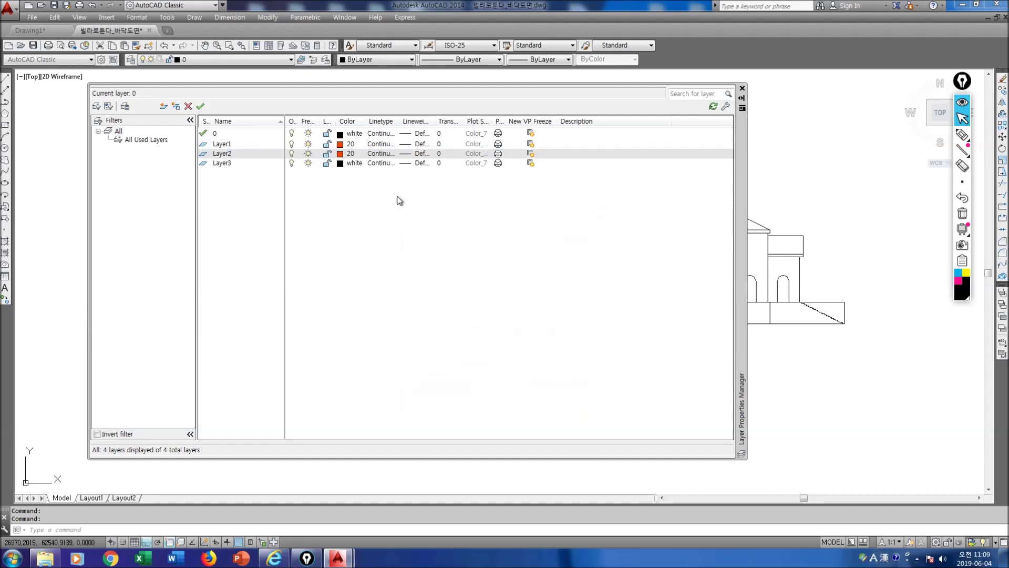
left_click(340, 163)
left_click(428, 274)
left_click(492, 393)
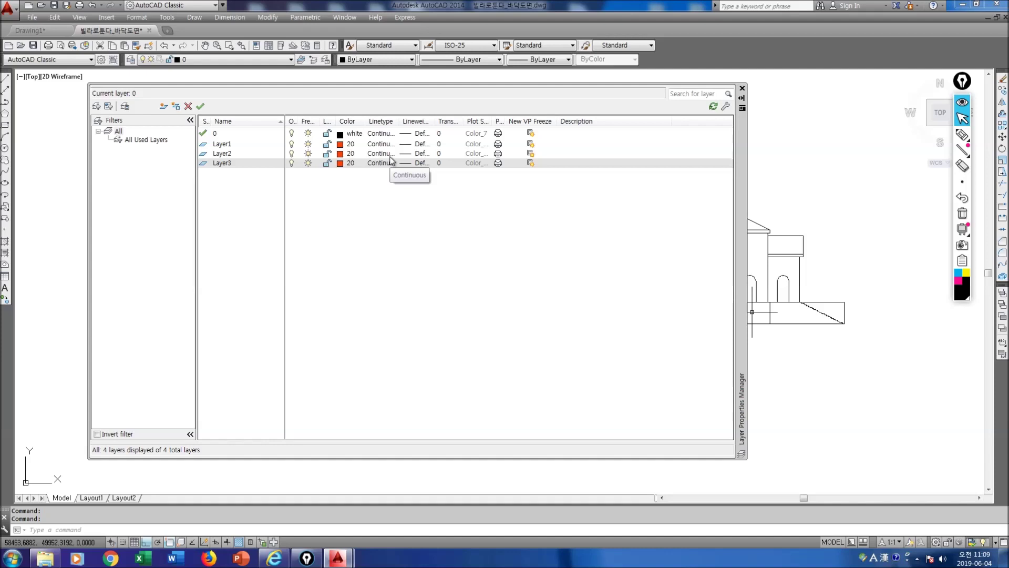
Rename the three new layers Foundation, Middle and Top, and close the Layer Properties Manager.
left_click(219, 146)
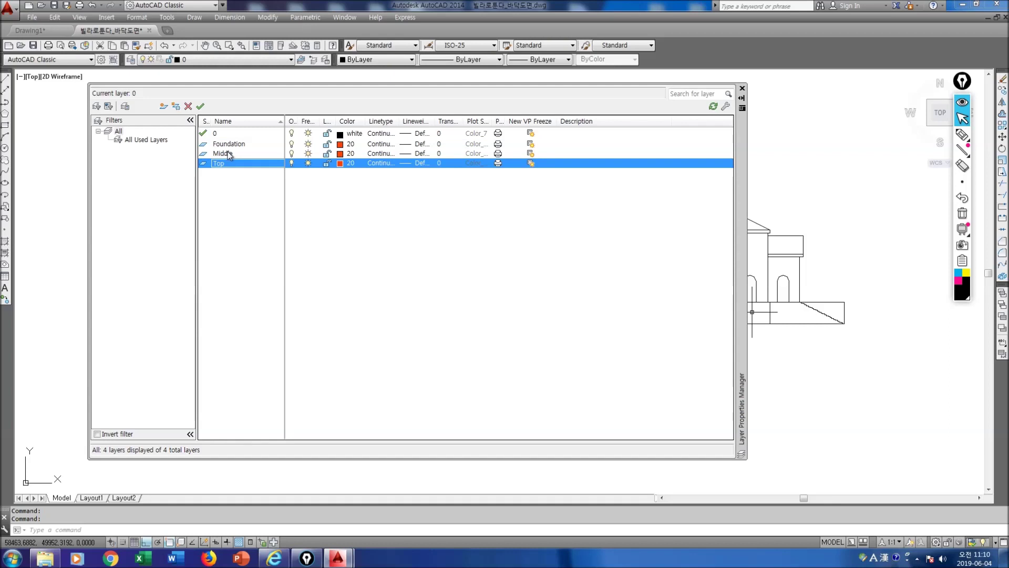
left_click(742, 88)
Make Foundation the current layer and lock layer 0.
left_click(291, 59)
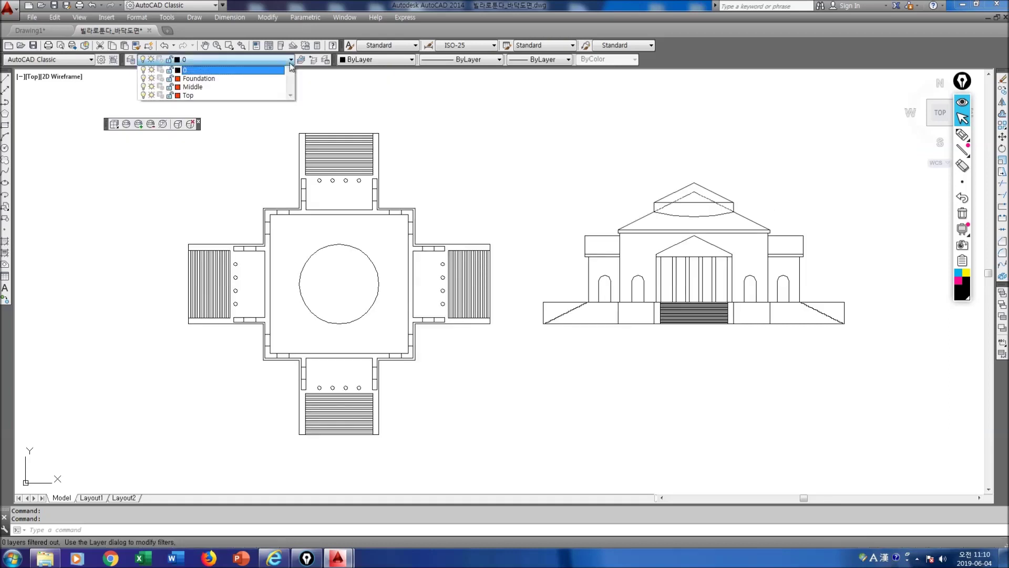
left_click(218, 78)
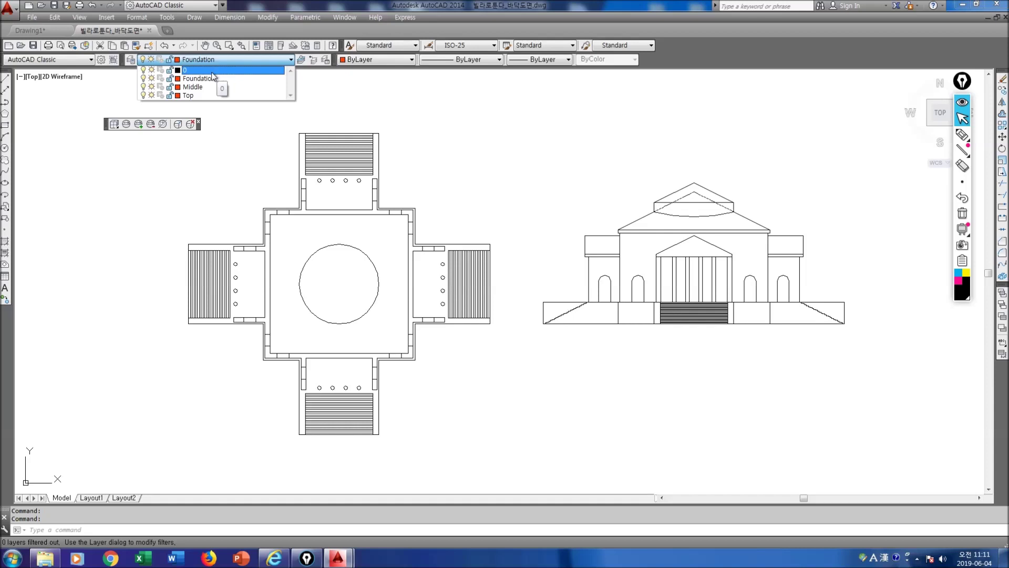
left_click(170, 70)
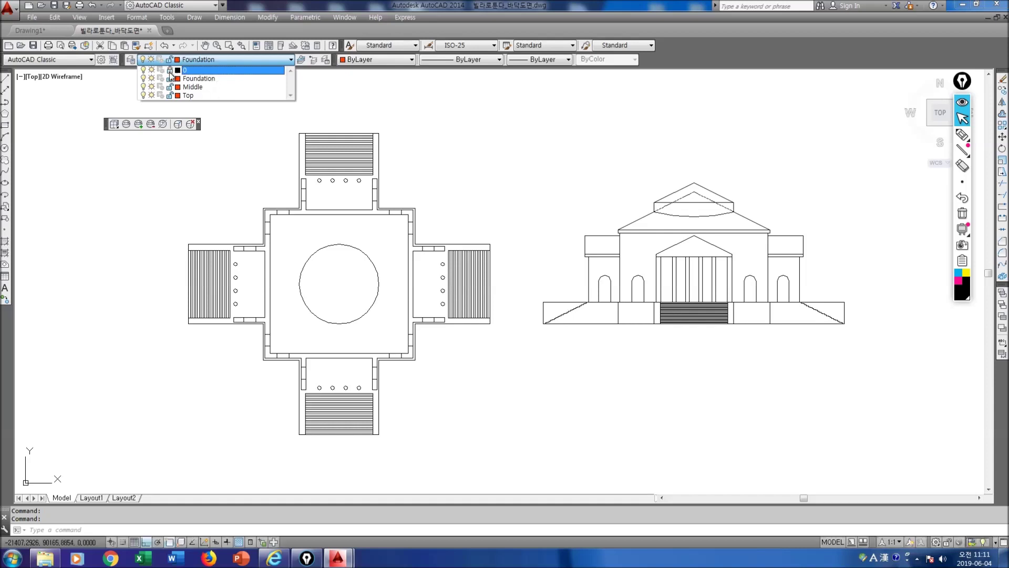
Test the lock on layer 0 by selecting lines in the elevation and plan, and clear the selection.
left_click(168, 212)
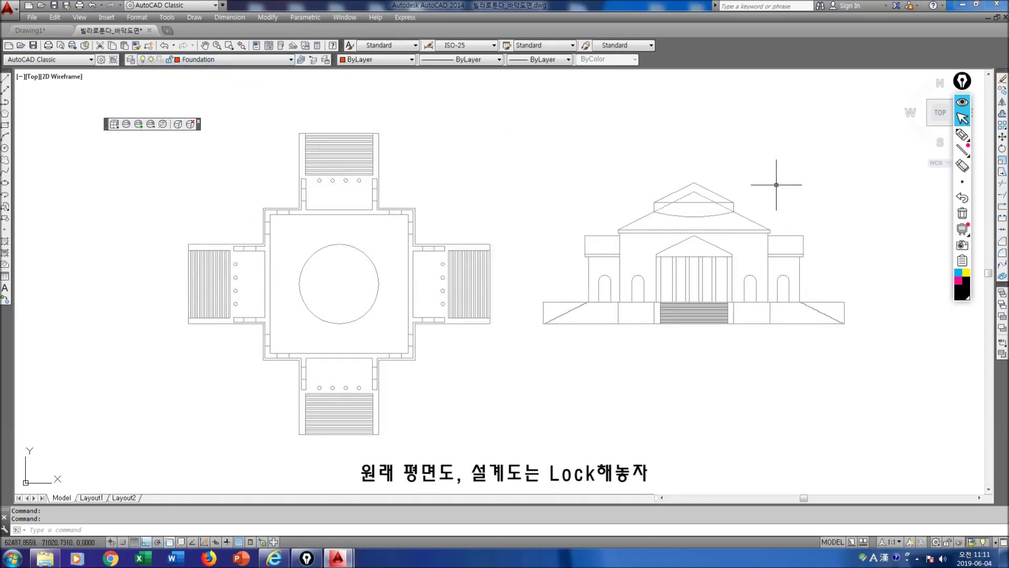
left_click(643, 329)
left_click(556, 264)
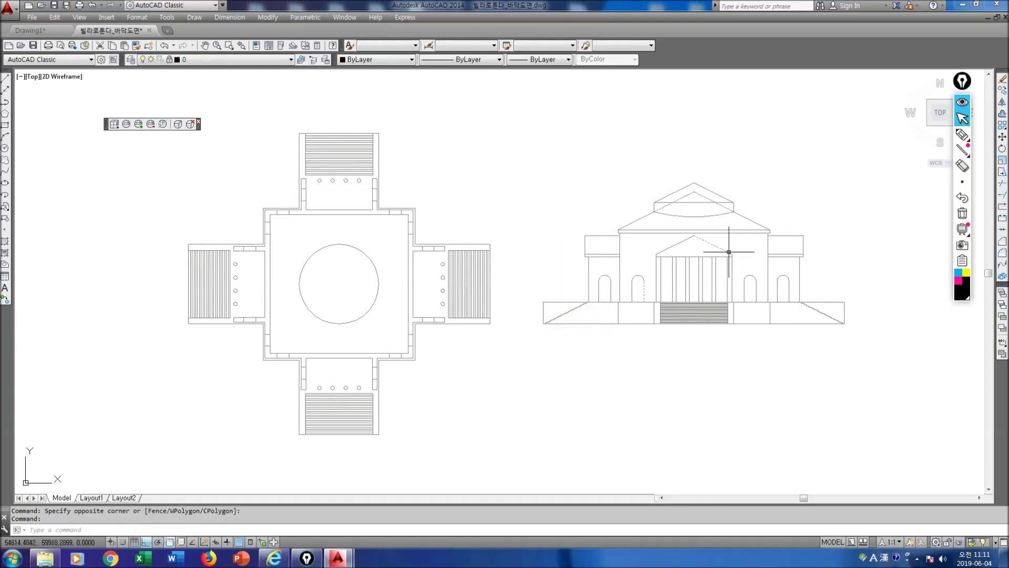
left_click(511, 230)
left_click(447, 227)
left_click(422, 228)
left_click(384, 211)
left_click(305, 216)
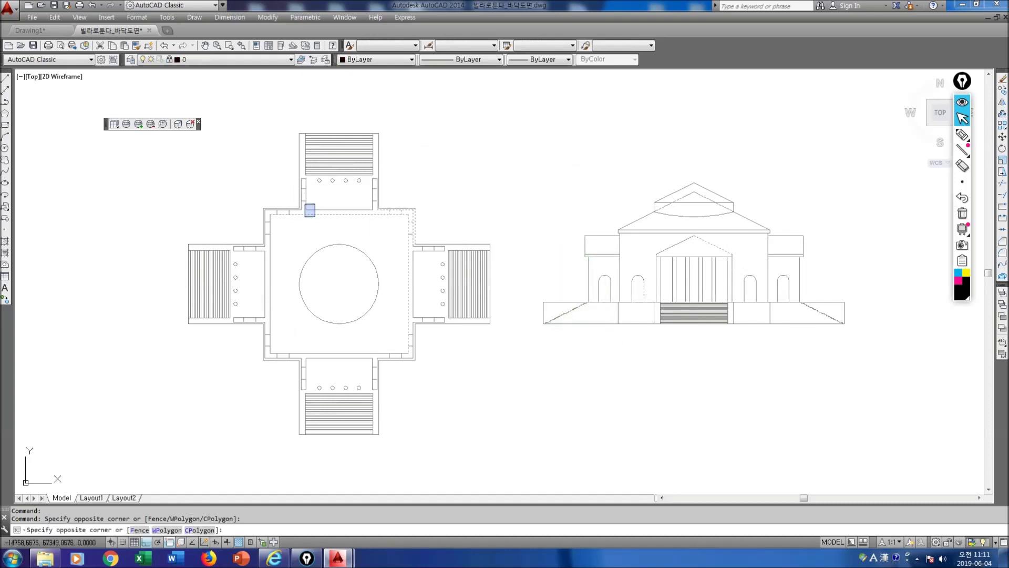
key("Escape")
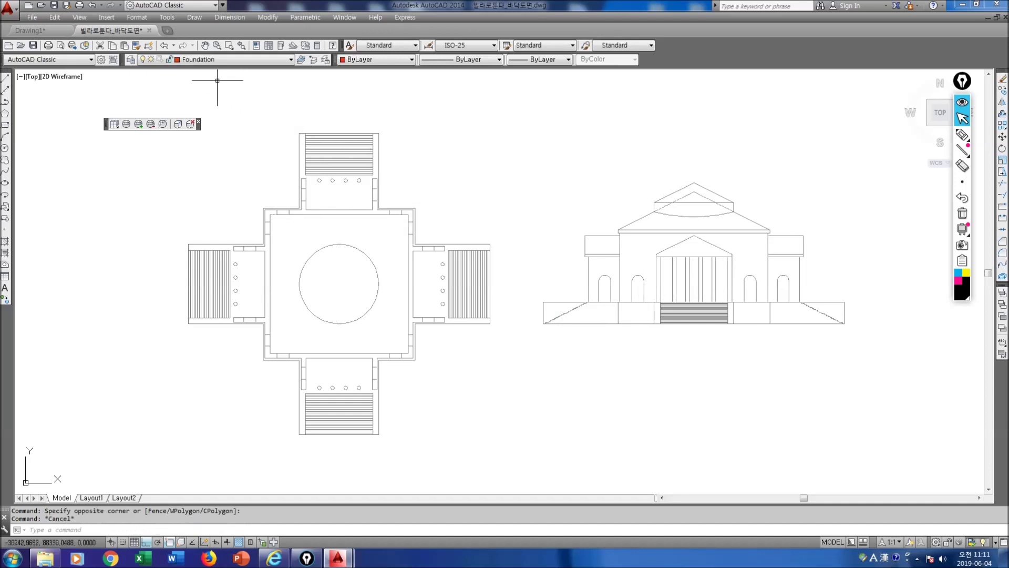
Set Foundation as the current layer.
left_click(226, 60)
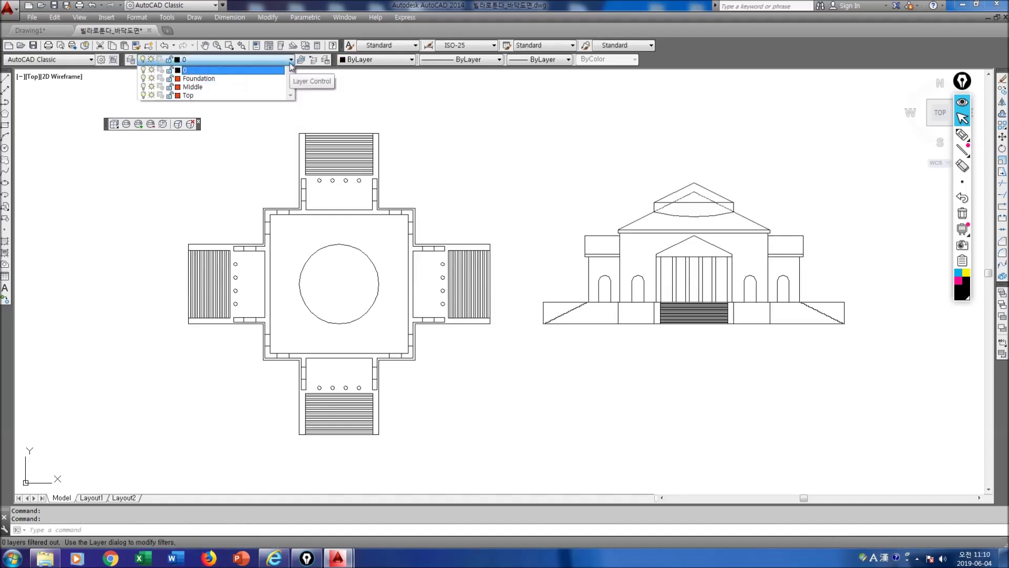
left_click(214, 79)
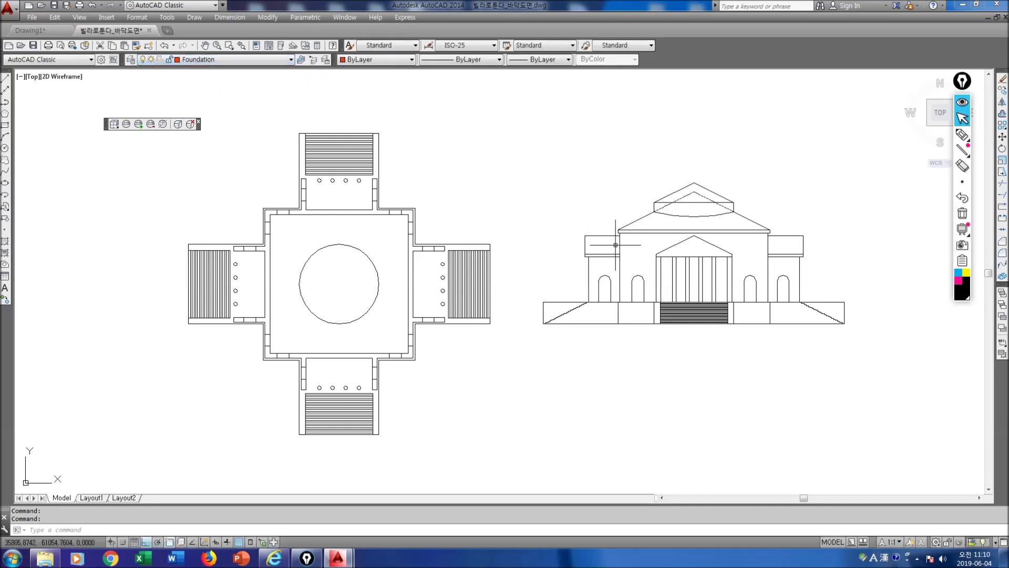
Mark the foundation band, plan outline and stair edges with the screen pen, and clear the marks.
left_click(962, 134)
mouse_move(550, 325)
left_mouse_down()
mouse_move(751, 328)
mouse_move(847, 305)
mouse_move(546, 311)
mouse_move(551, 328)
left_mouse_up()
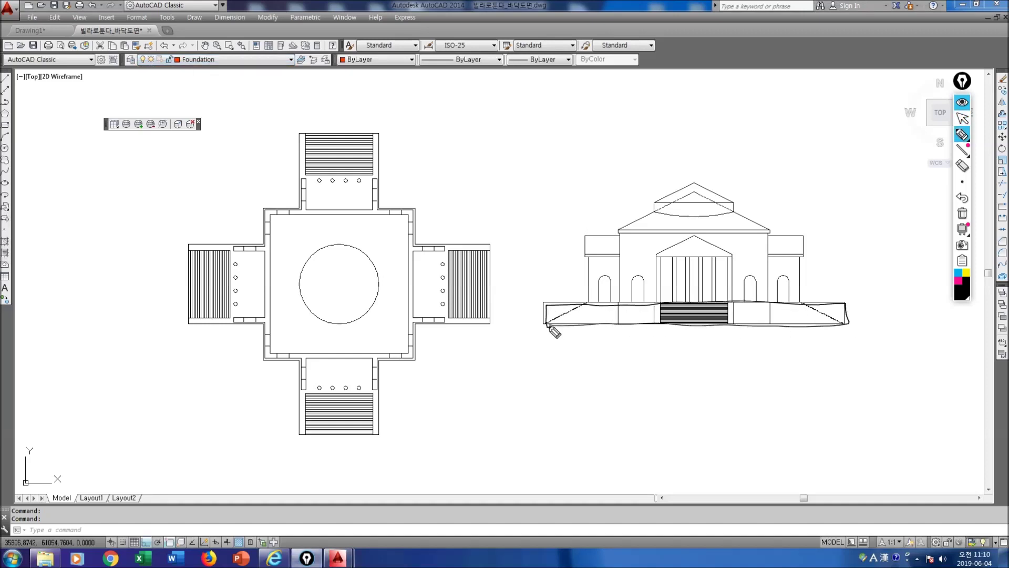
mouse_move(379, 363)
left_mouse_down()
mouse_move(184, 273)
mouse_move(306, 421)
mouse_move(377, 378)
left_mouse_up()
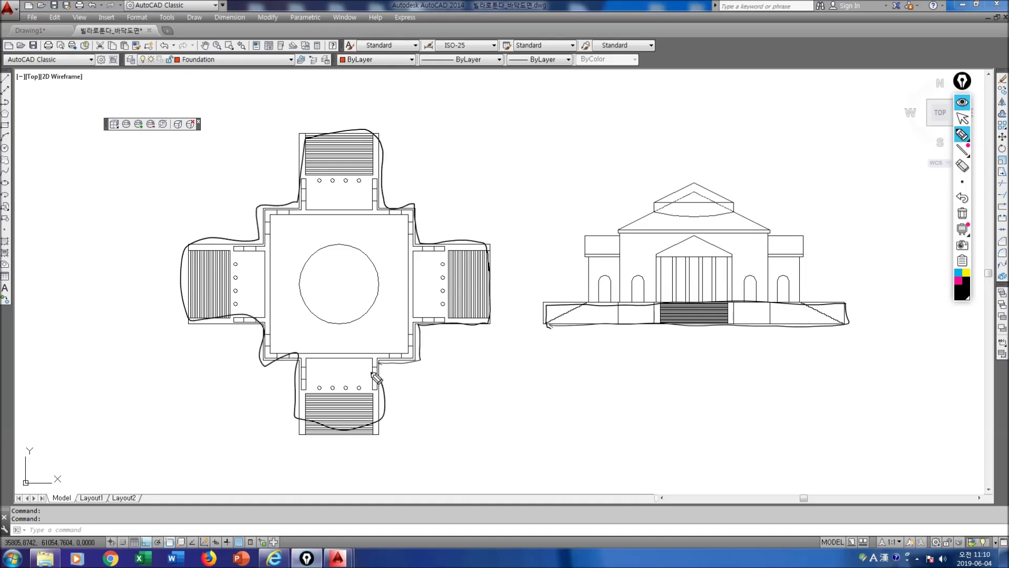
left_click_drag(691, 317, 670, 329)
mouse_move(490, 258)
left_mouse_down()
mouse_move(475, 256)
mouse_move(442, 284)
mouse_move(489, 324)
left_mouse_up()
mouse_move(375, 138)
left_mouse_down()
mouse_move(375, 152)
mouse_move(320, 180)
mouse_move(303, 143)
left_mouse_up()
mouse_move(192, 253)
left_mouse_down()
mouse_move(229, 257)
mouse_move(233, 317)
mouse_move(193, 319)
left_mouse_up()
mouse_move(308, 438)
left_mouse_down()
mouse_move(323, 397)
mouse_move(374, 402)
mouse_move(375, 434)
left_mouse_up()
key("ctrl+shift+7")
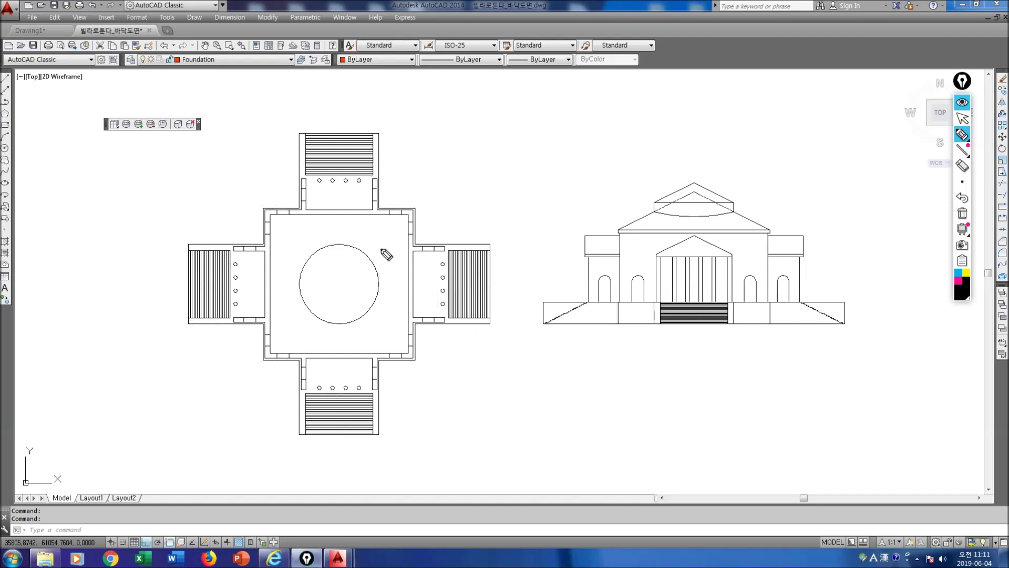
key("ctrl+shift+1")
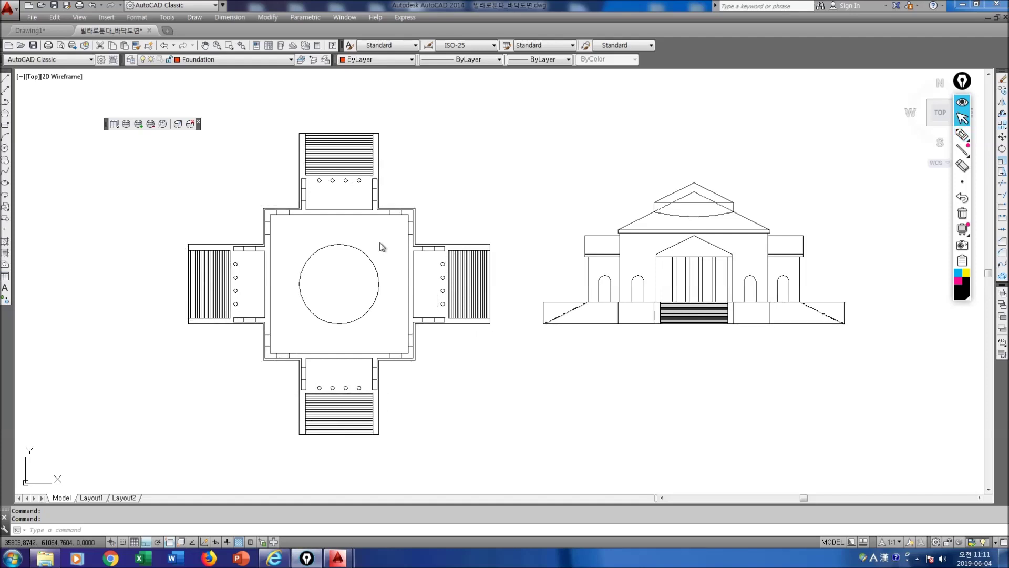
Lock layer 0 so the original plan and elevation are protected while tracing.
left_click(289, 60)
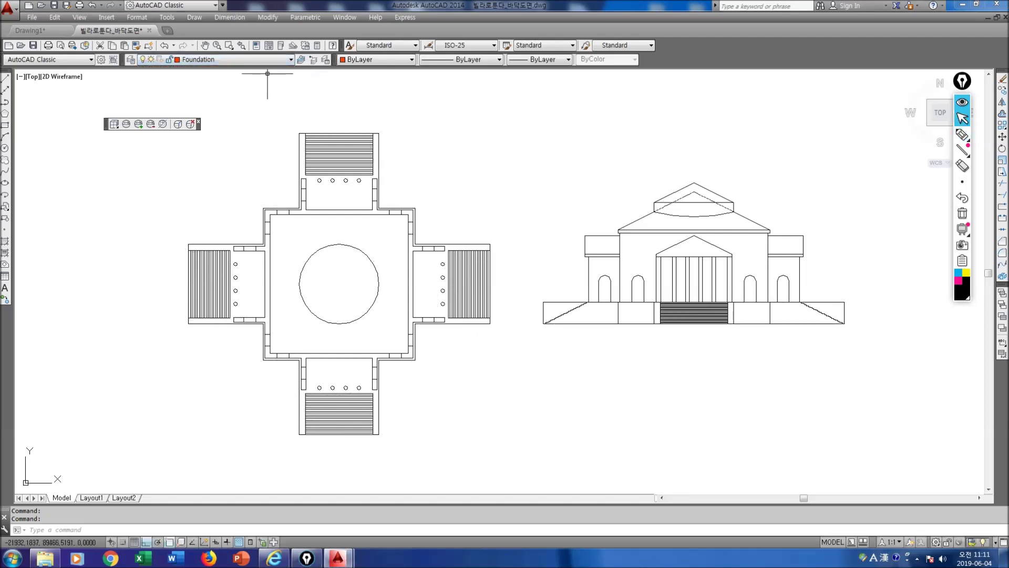
left_click(291, 60)
left_click(379, 214)
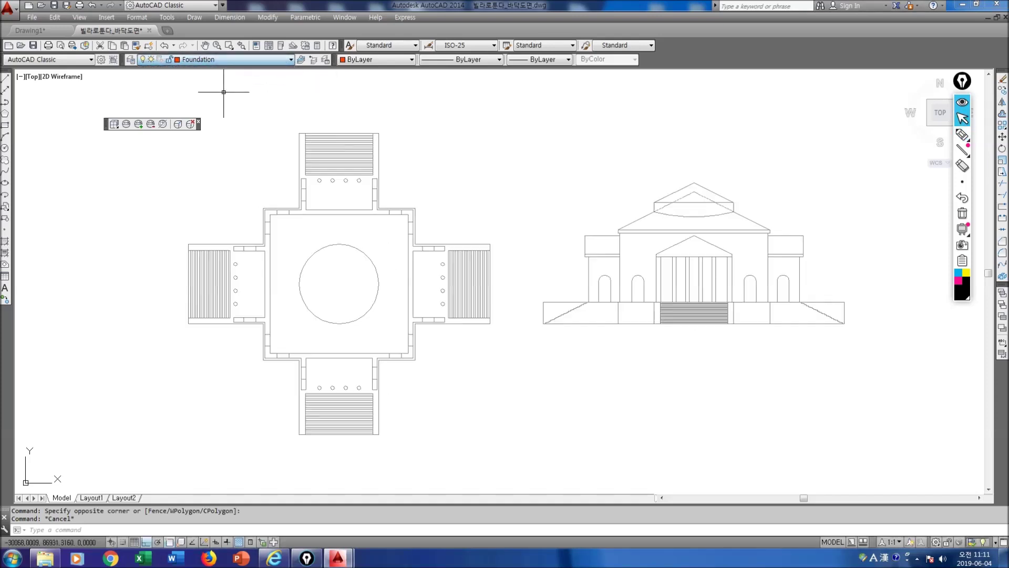
Start a polyline at the upper wing's right inner corner and trace that wing around its stair recess to its left inner corner.
type("pl")
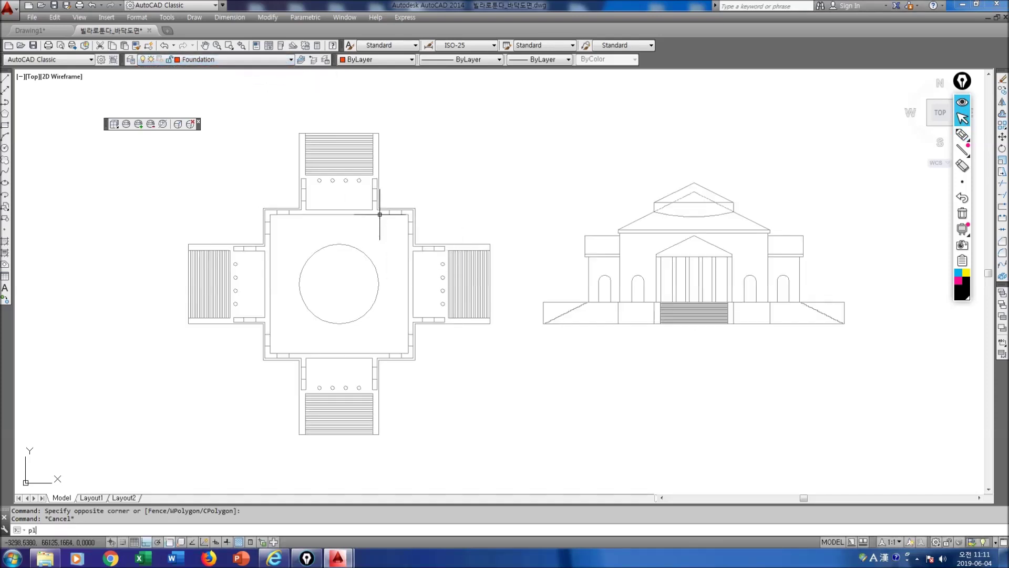
key("Return")
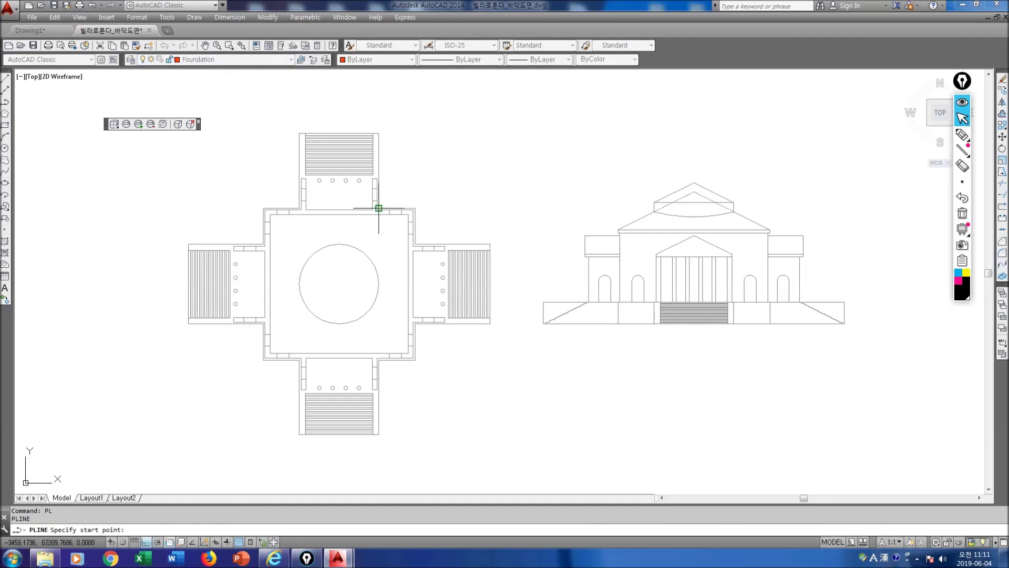
left_click(378, 208)
left_click(379, 133)
left_click(374, 133)
left_click(373, 174)
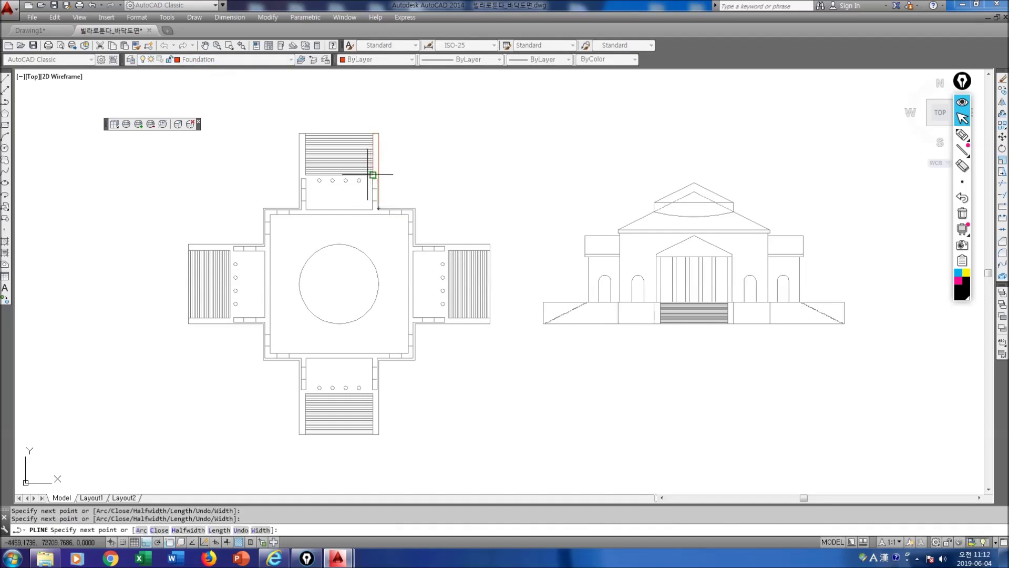
left_click(305, 174)
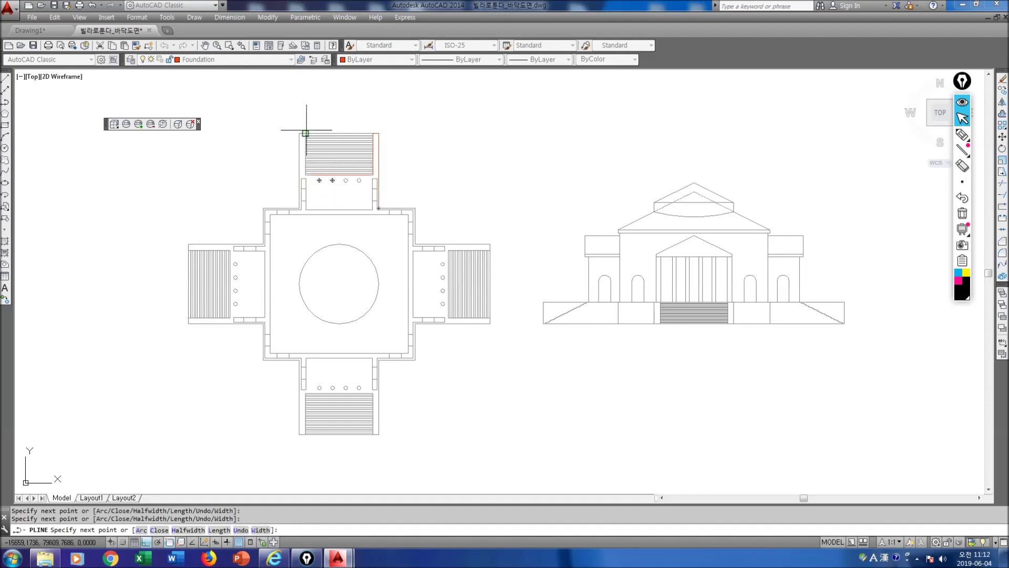
left_click(305, 133)
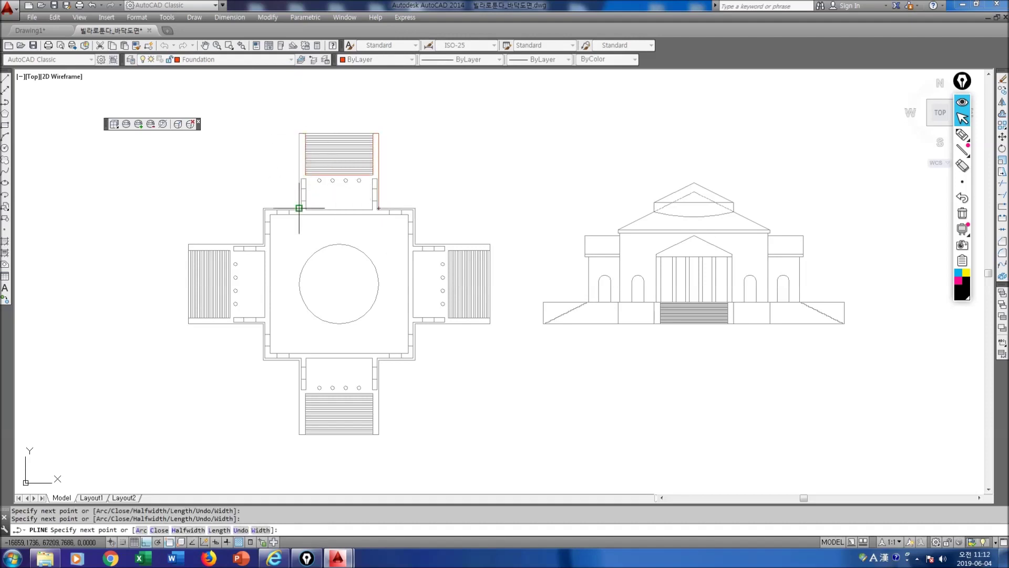
left_click(299, 208)
left_click(265, 210)
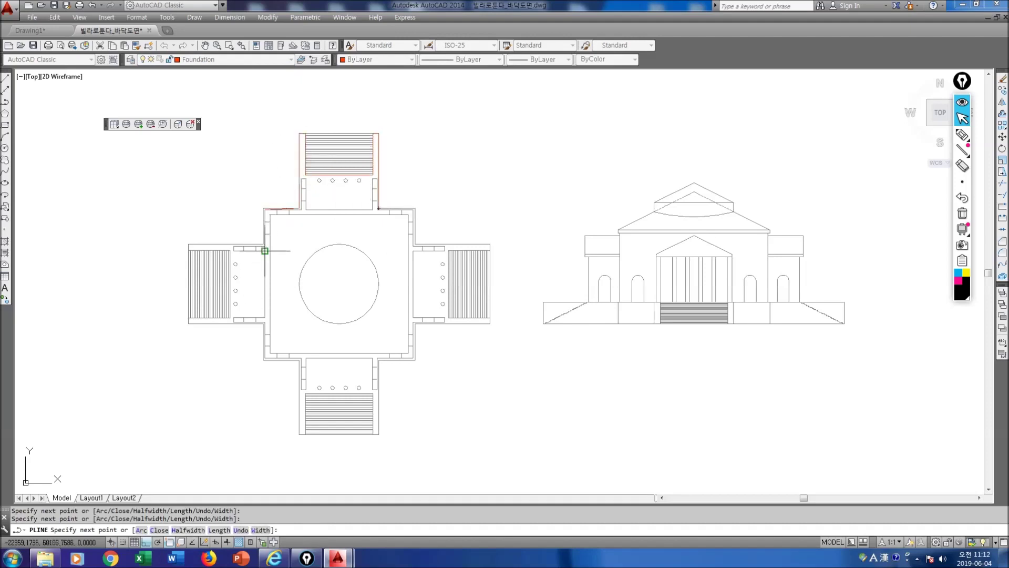
scroll(266, 192, "up", 4)
type("u")
key("Return")
Continue the polyline around the main block's upper-left corner and the left wing, following its stair recess to the lower inner corner.
left_click(258, 235)
left_click(257, 327)
left_click(67, 326)
left_click(67, 341)
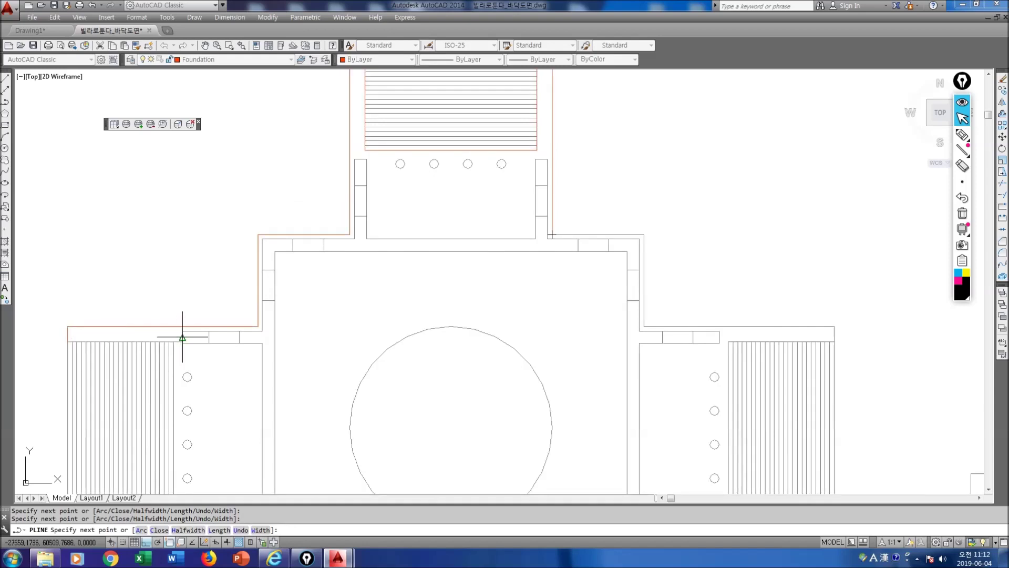
left_click(173, 342)
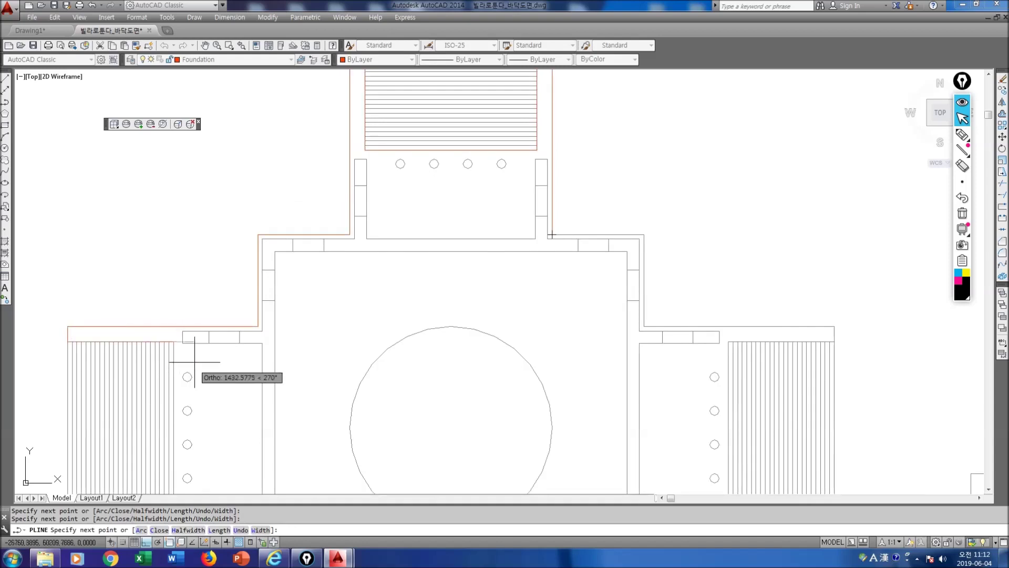
middle_click_drag(189, 448, 266, 263)
left_click(145, 330)
left_click(145, 345)
left_click(334, 345)
Continue the polyline around the main block's lower-left corner and the lower wing, following the edges of its stair recess.
left_click(335, 437)
middle_click_drag(379, 439, 296, 287)
left_click(343, 284)
left_click(343, 474)
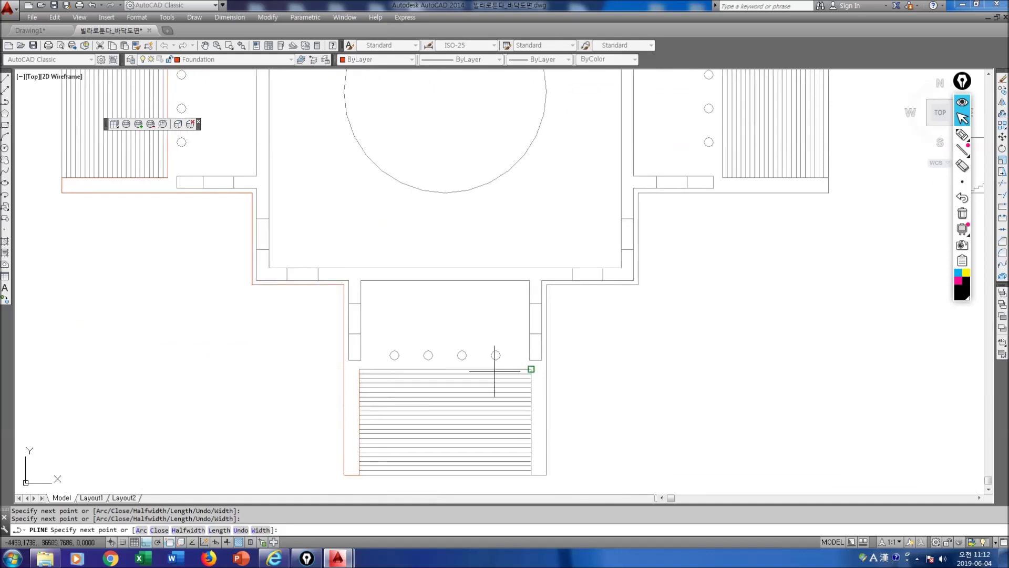
left_click(547, 474)
left_click(546, 285)
Trace the main block's lower-right corner, the right wing with its stair recess and the upper-right corner, and close the polyline.
left_click(639, 284)
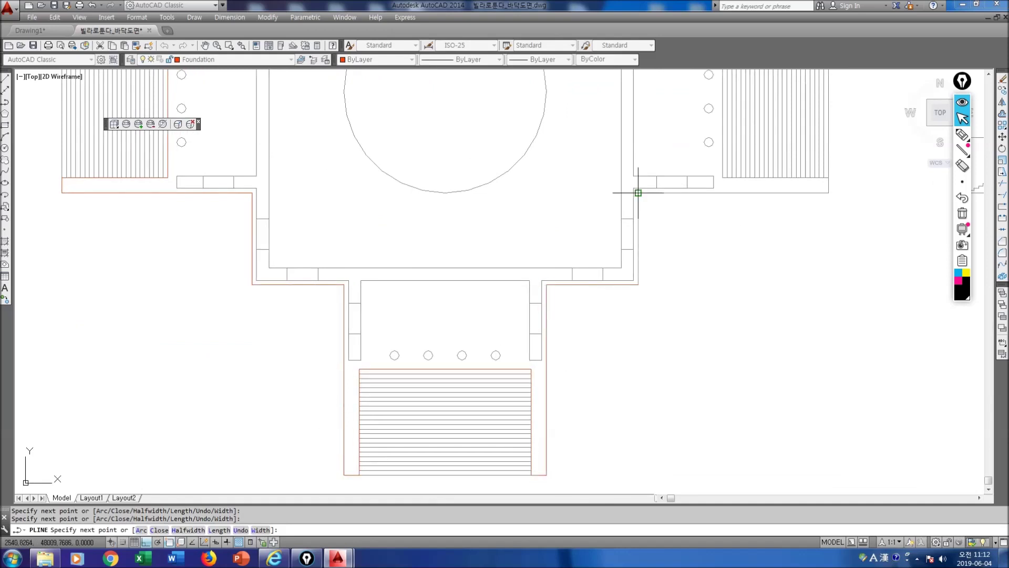
left_click(638, 192)
left_click(829, 193)
left_click(828, 178)
middle_click_drag(724, 174, 660, 406)
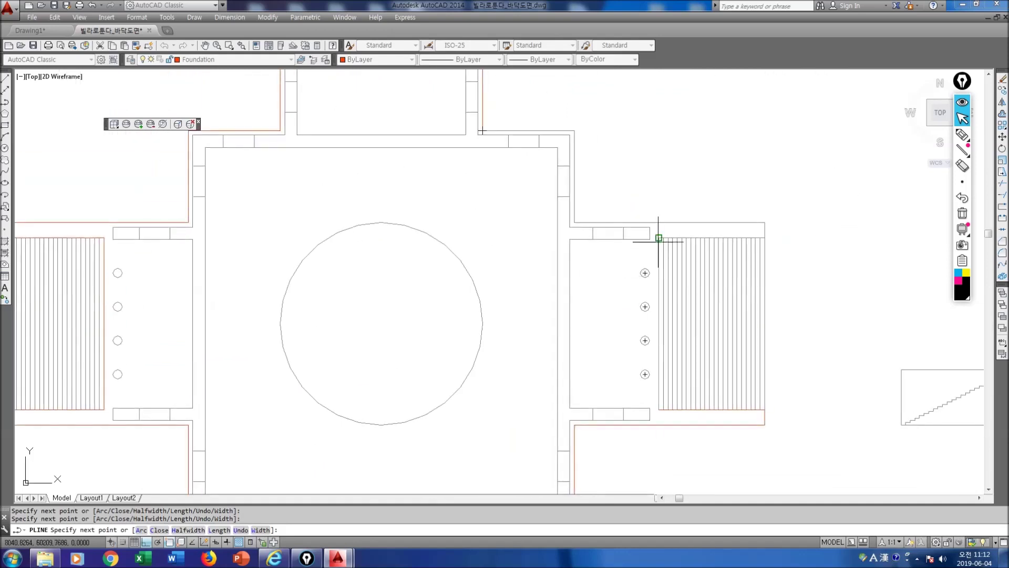
left_click(765, 222)
left_click(575, 222)
left_click(575, 130)
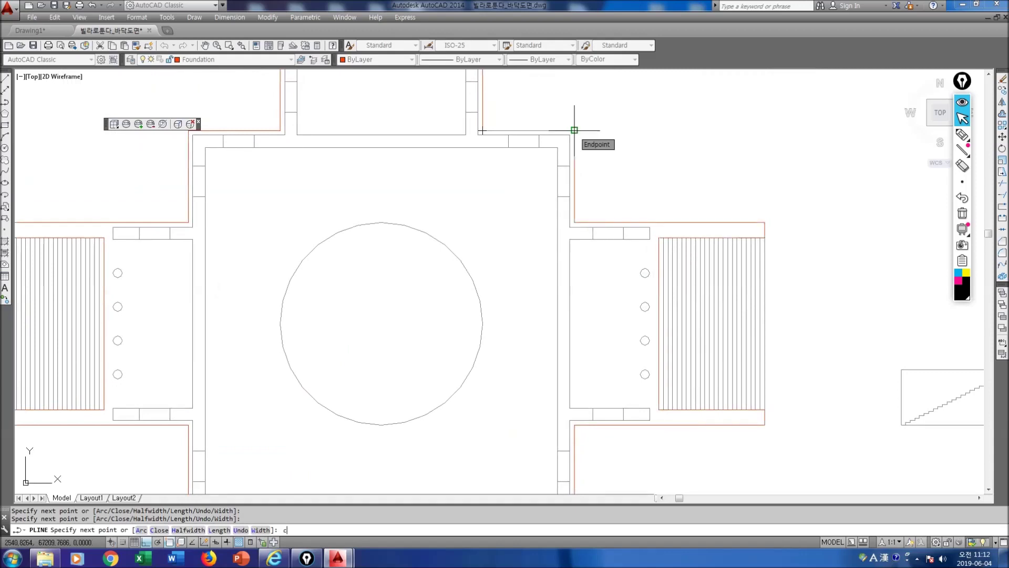
type("c")
key("Return")
Select the traced foundation polyline to check its whole outline, and clear the selection.
scroll(547, 243, "down", 6)
middle_click_drag(580, 244, 507, 244)
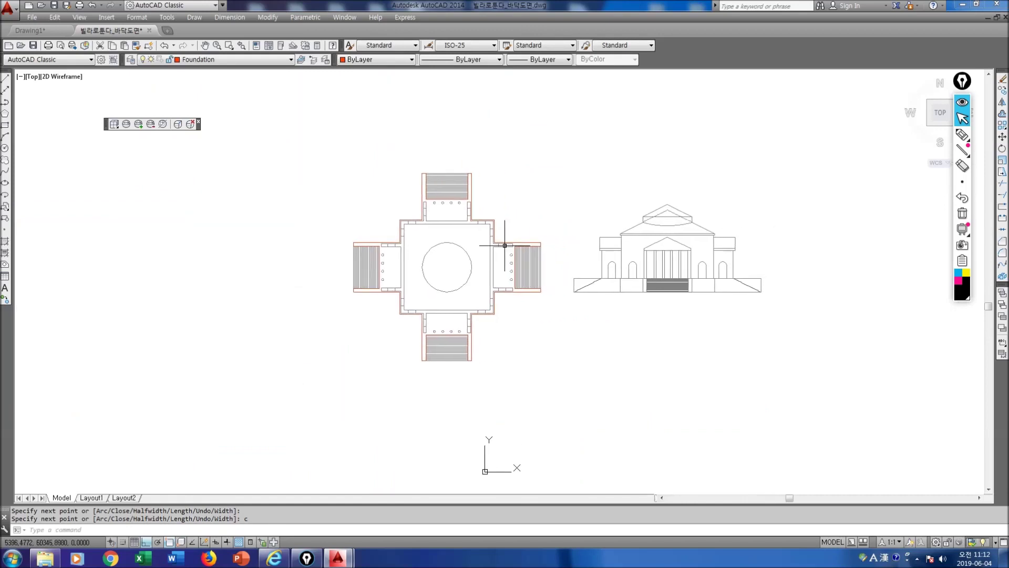
scroll(507, 241, "up", 2)
left_click(451, 169)
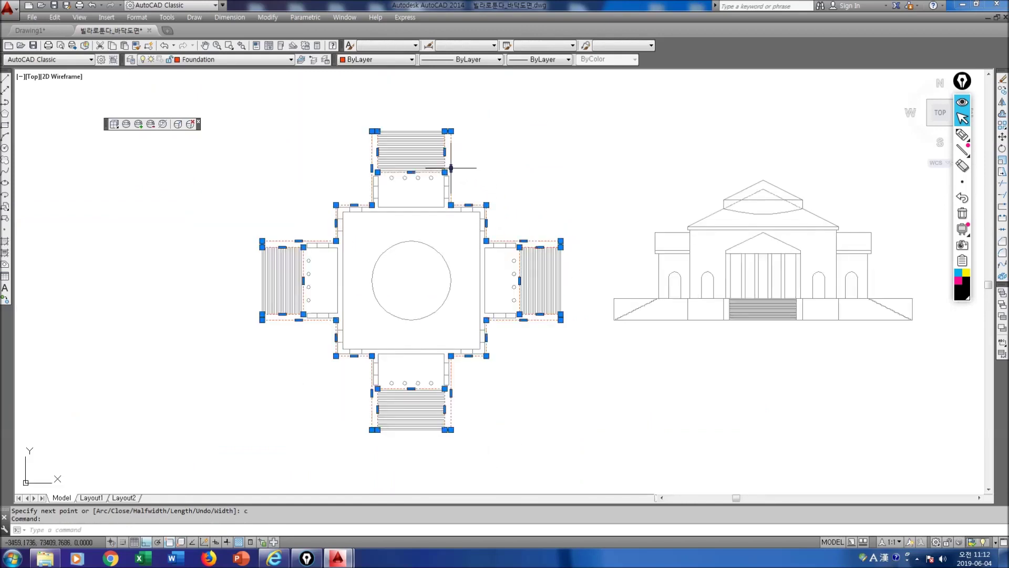
mouse_move(451, 168)
key("Escape")
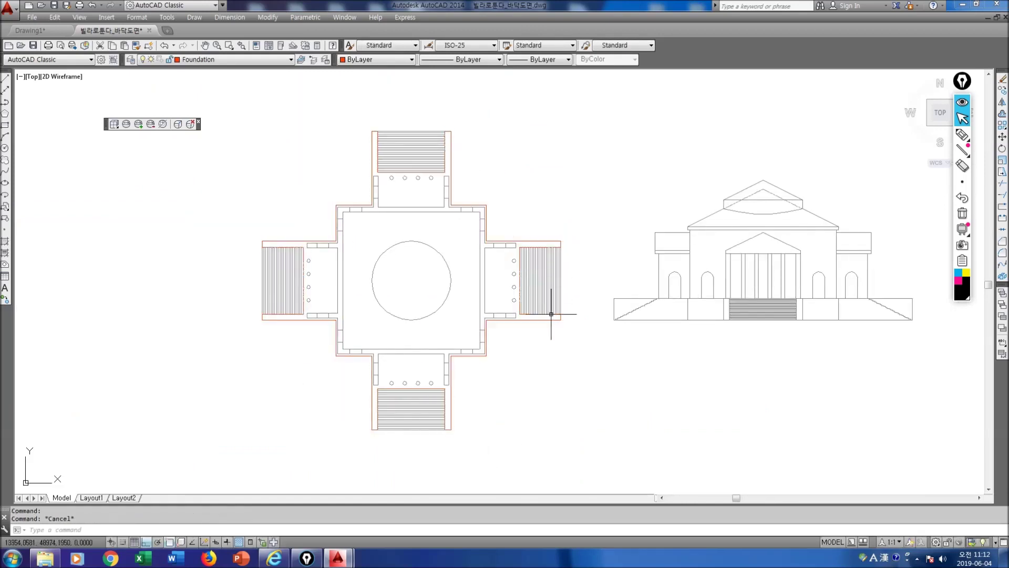
Measure the foundation's height on the elevation, from its base line to its upper edge.
type("orbit")
key("Return")
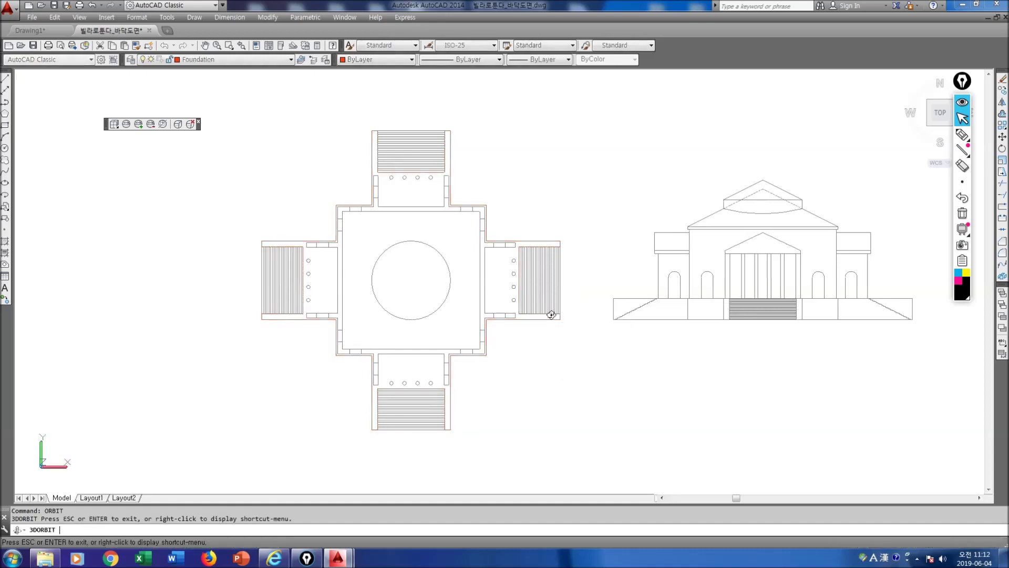
left_click_drag(552, 331, 559, 259)
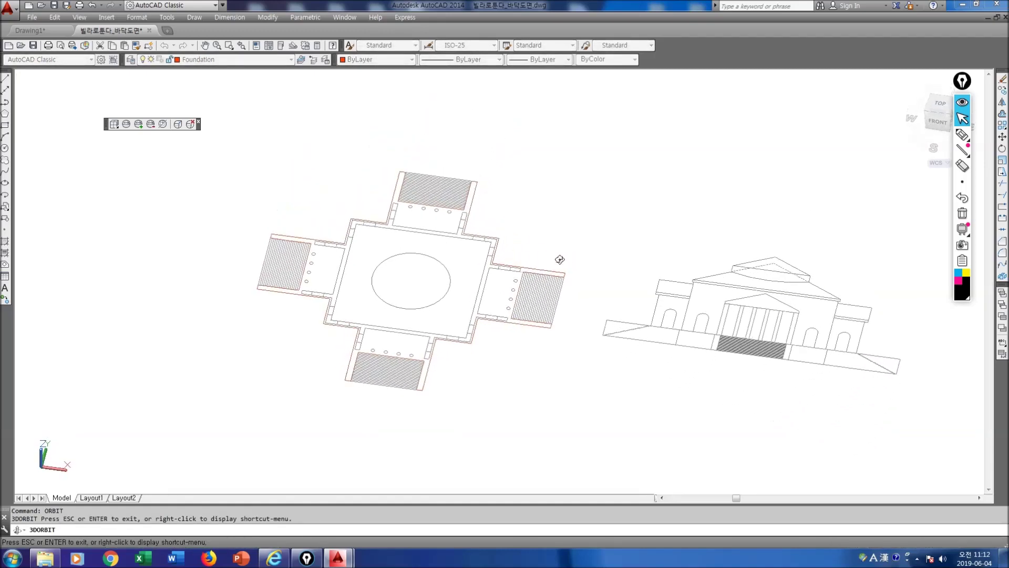
key("Escape")
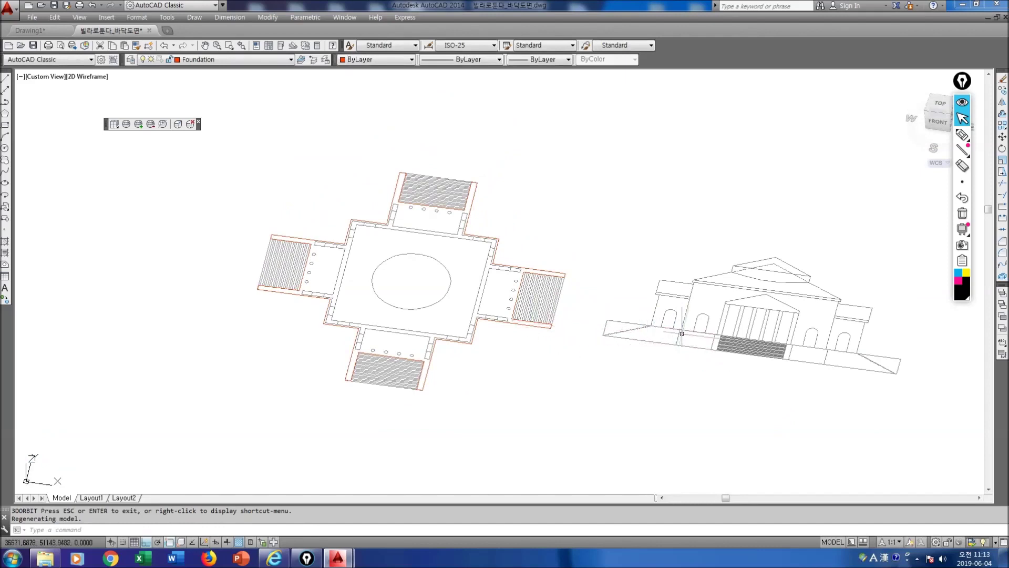
key("ctrl+shift+3")
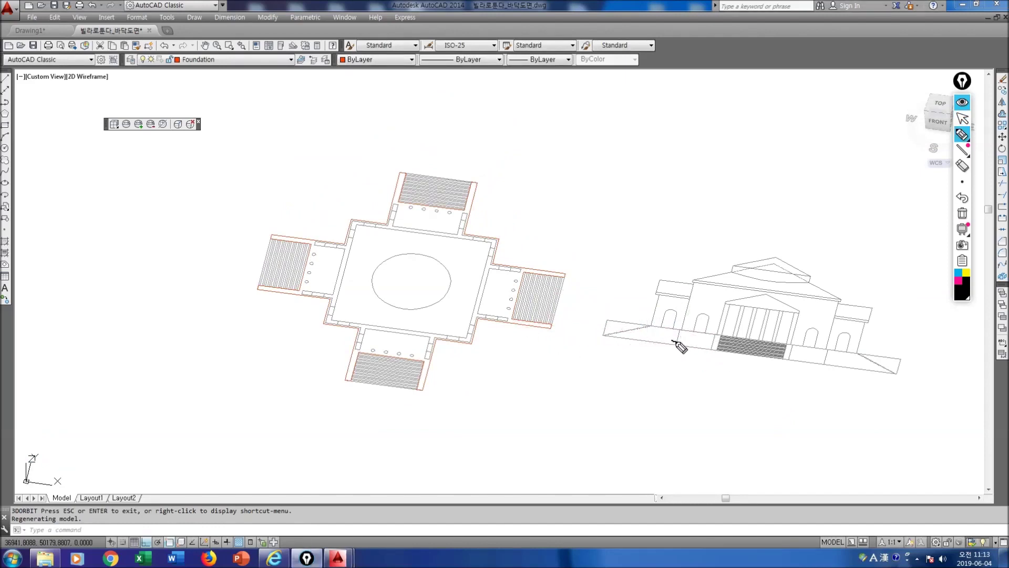
key("ctrl+shift+1")
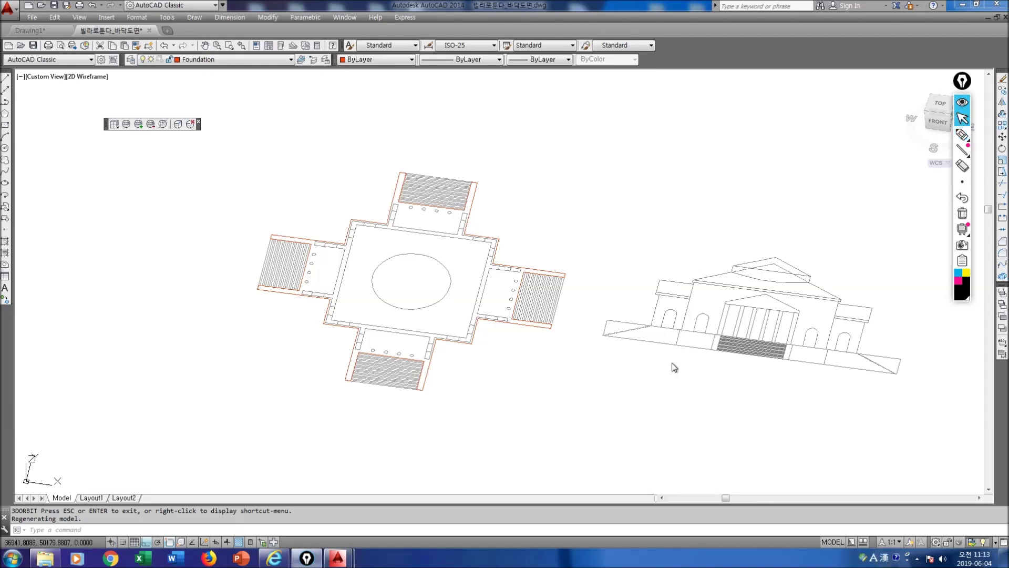
key("Escape")
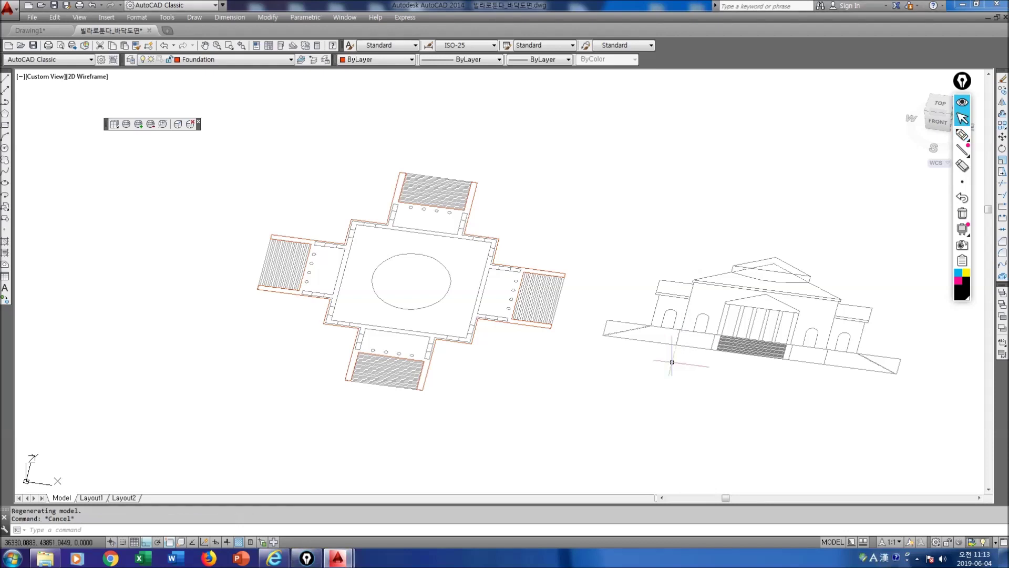
type("dist")
key("Return")
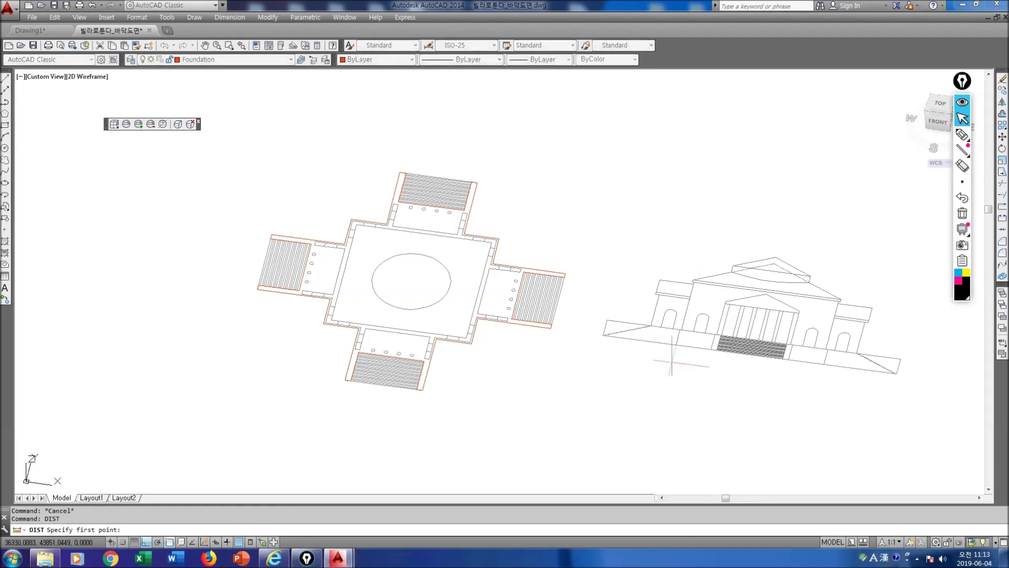
left_click(677, 344)
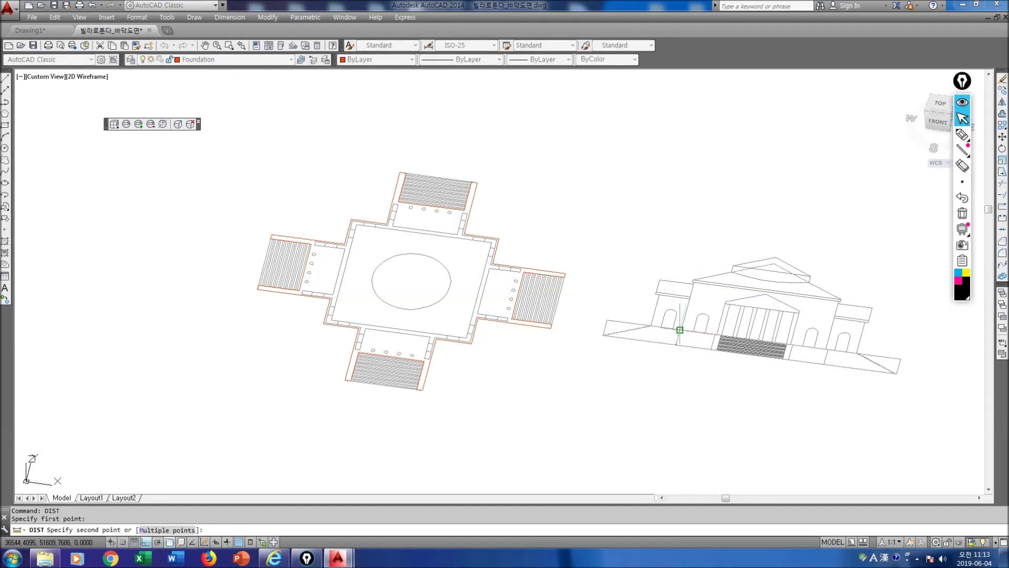
left_click(680, 330)
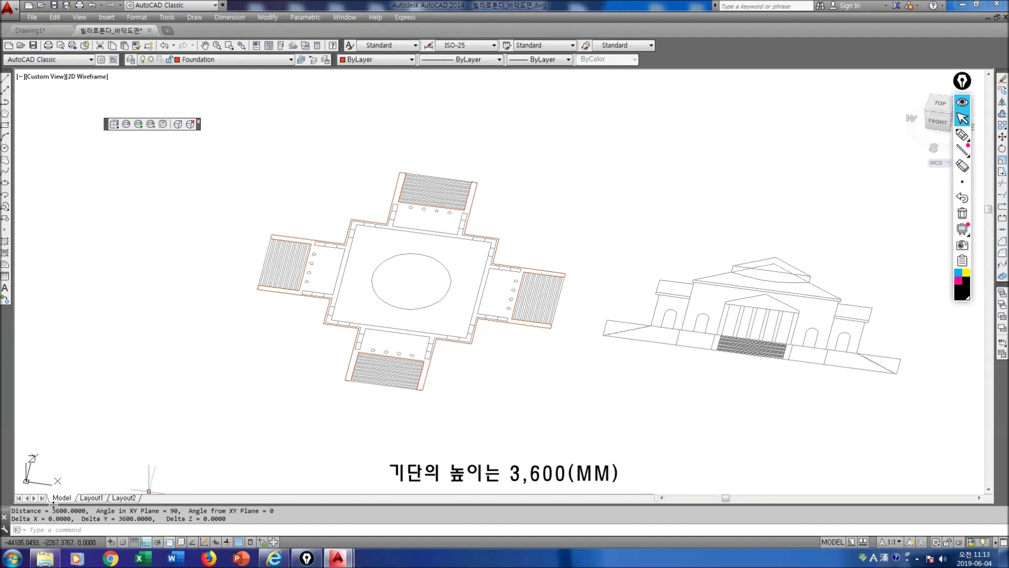
key("Escape")
Annotate the foundation's lower-right corner in the plan with a freehand upward arrow and 3600, and clear the marks.
key("ctrl+shift+3")
mouse_move(471, 344)
left_mouse_down()
mouse_move(471, 326)
mouse_move(494, 344)
mouse_move(518, 343)
left_mouse_up()
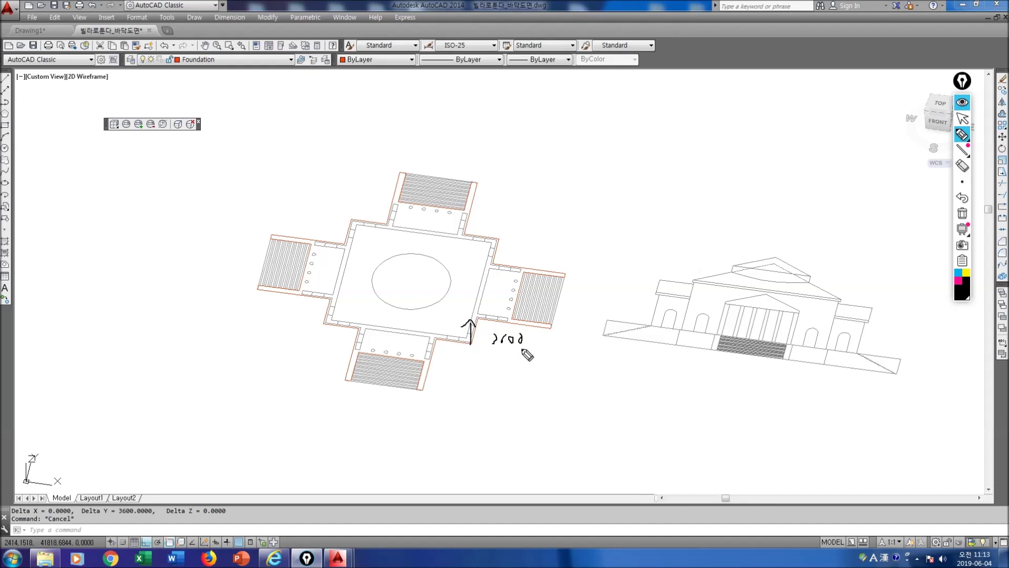
key("ctrl+shift+2")
key("ctrl+shift+7")
left_click(521, 350)
key("Escape")
Extrude the closed foundation polyline to a height of 3600 and display the model with hidden lines removed.
type("extrude")
key("Return")
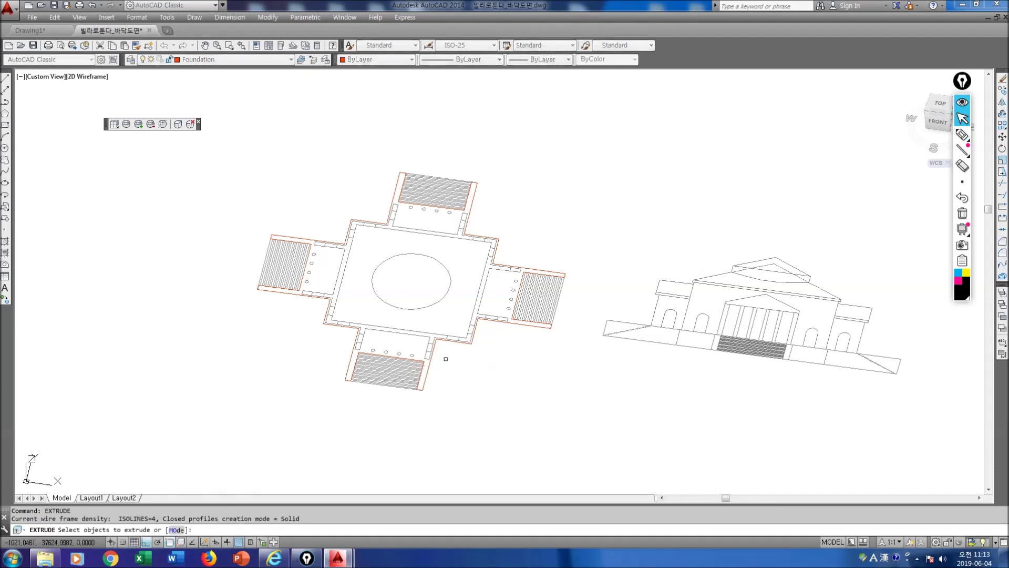
left_click(430, 366)
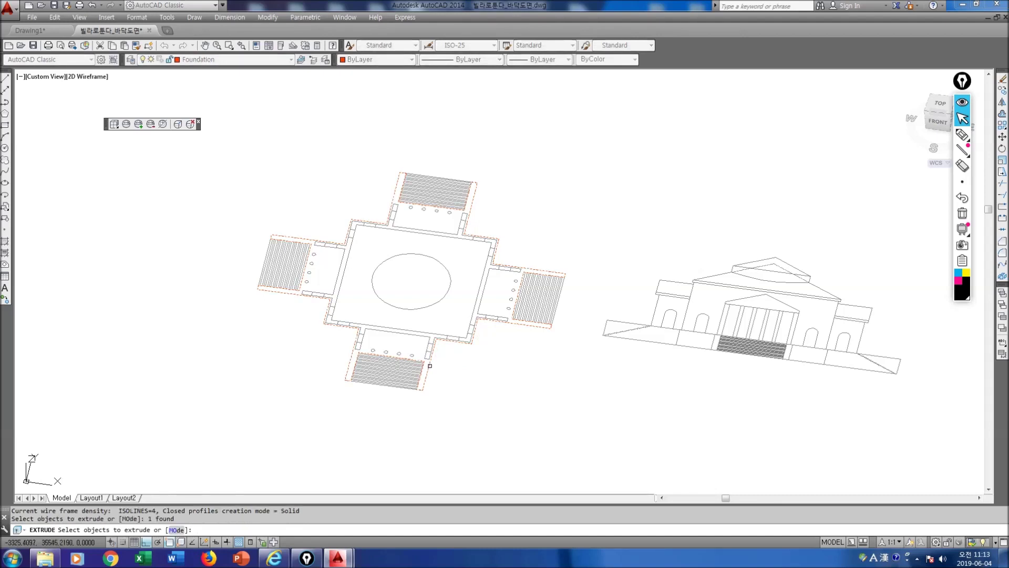
key("Return")
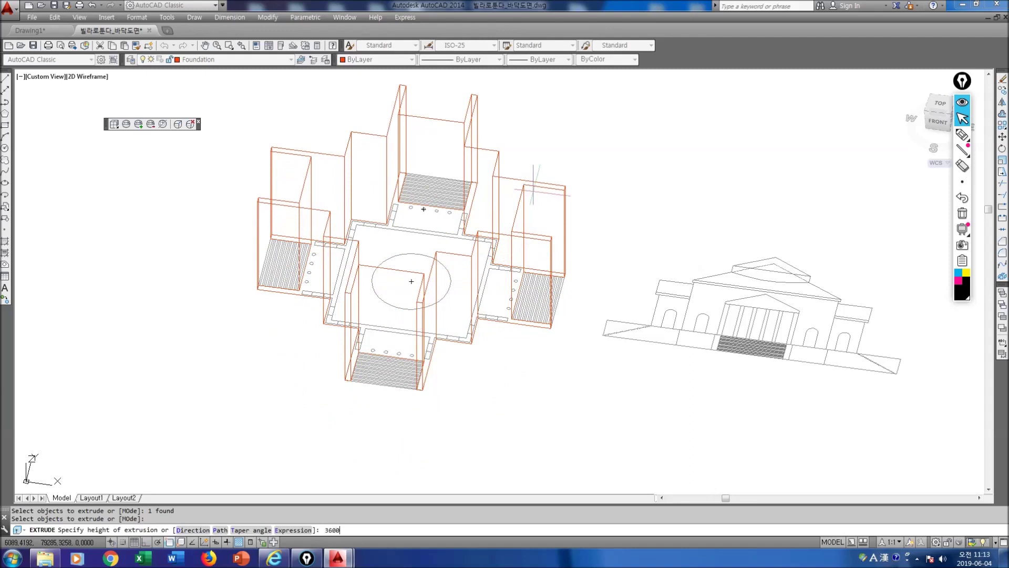
key("Return")
type("hide")
key("Return")
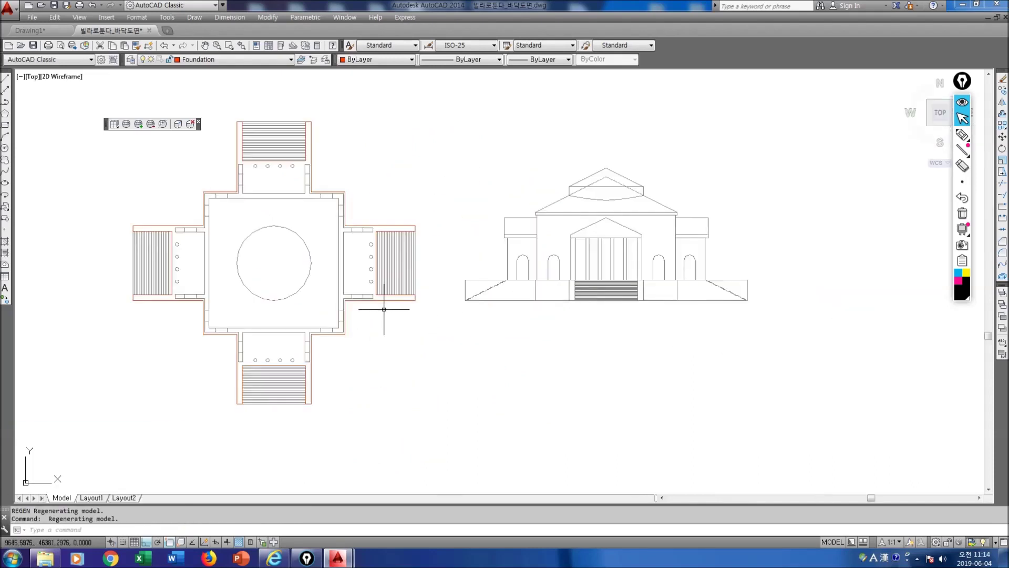
Mark up the stepped stair profile at the elevation's left end with freehand annotation strokes.
middle_click_drag(363, 303, 377, 316)
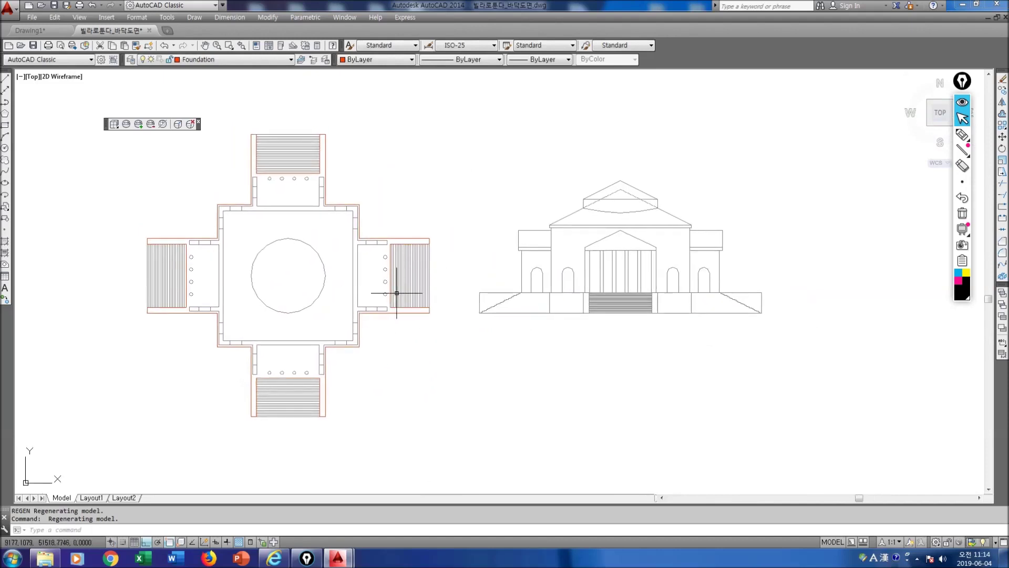
scroll(397, 293, "up", 4)
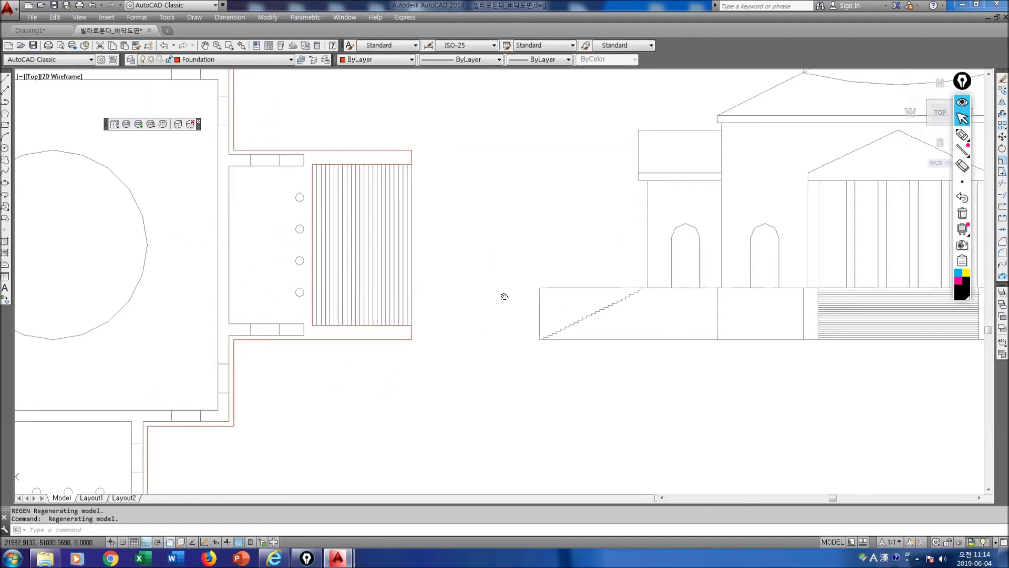
middle_click_drag(522, 295, 426, 292)
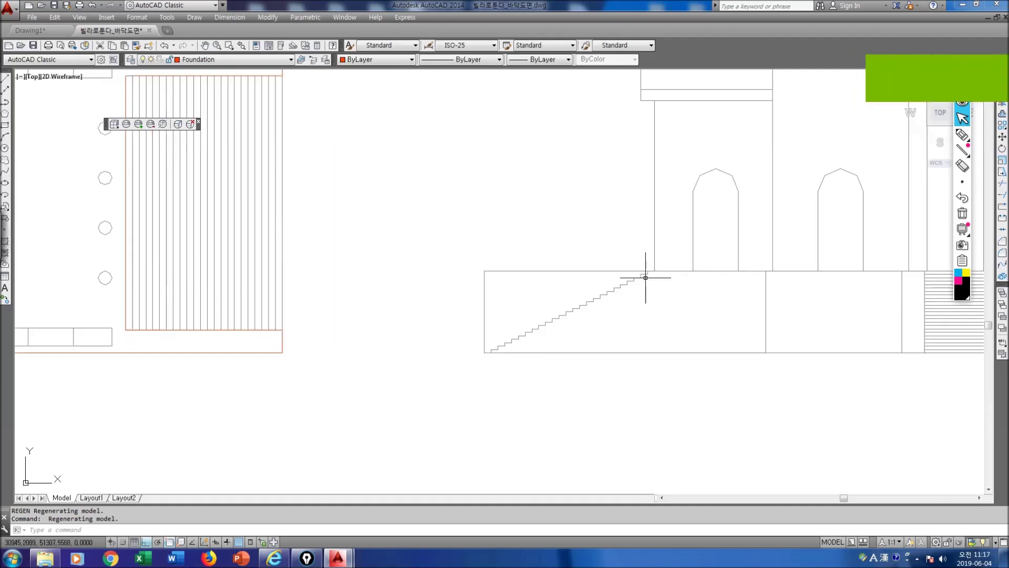
left_click(648, 273)
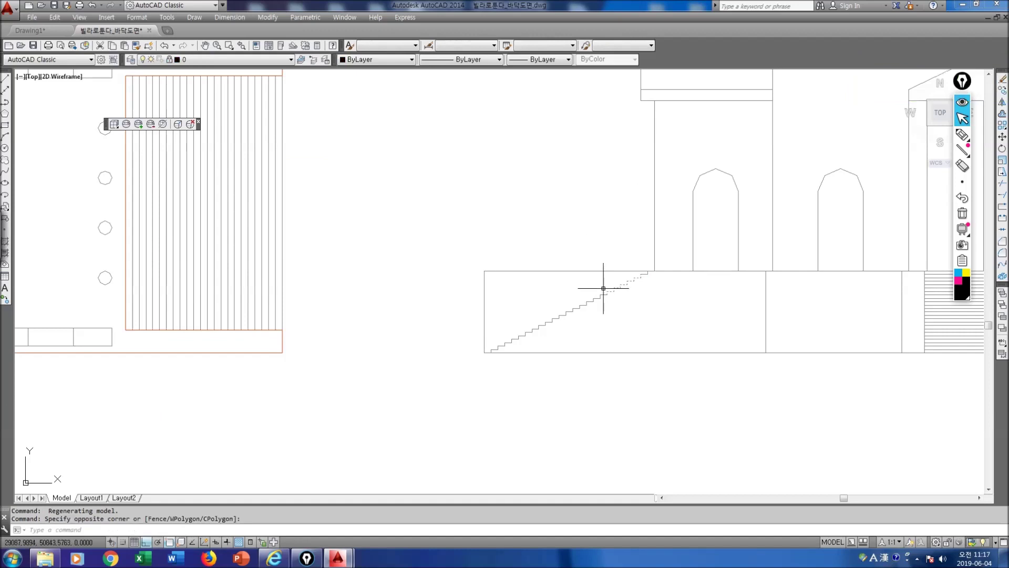
key("ctrl+shift+3")
mouse_move(648, 273)
left_mouse_down()
mouse_move(495, 353)
mouse_move(605, 347)
mouse_move(648, 314)
mouse_move(642, 282)
left_mouse_up()
mouse_move(507, 348)
left_mouse_down()
mouse_move(499, 184)
mouse_move(653, 108)
left_mouse_up()
mouse_move(481, 193)
left_mouse_down()
mouse_move(651, 173)
mouse_move(652, 303)
left_mouse_up()
left_click_drag(457, 349, 695, 341)
mouse_move(549, 325)
left_mouse_down()
mouse_move(563, 376)
mouse_move(574, 379)
left_mouse_up()
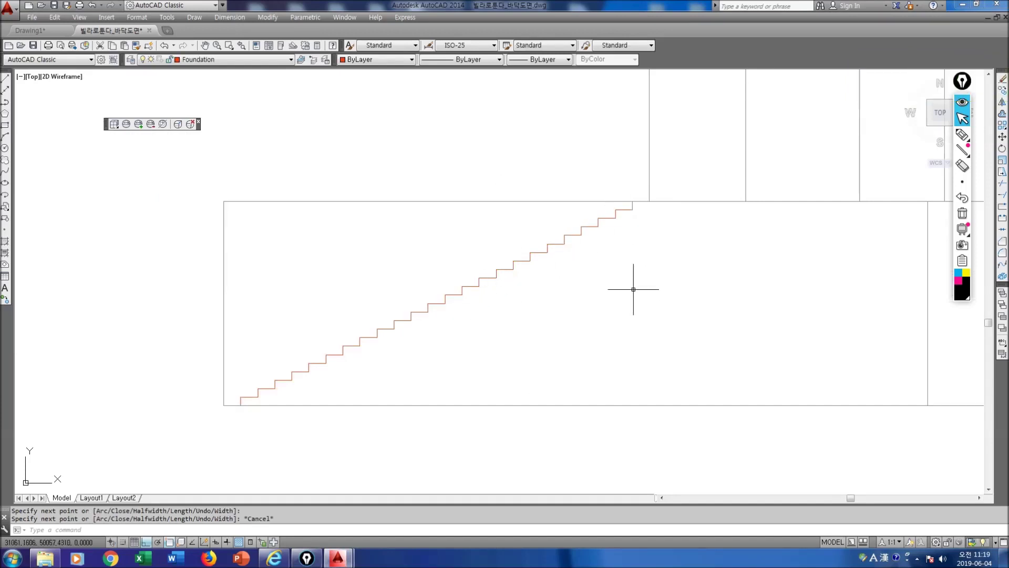
Indicate the stair profile's missing vertical and base edges with freehand annotation strokes, and clear the marks.
key("ctrl+shift+1")
left_click_drag(632, 209, 629, 381)
left_click_drag(245, 402, 608, 412)
key("ctrl+shift+1")
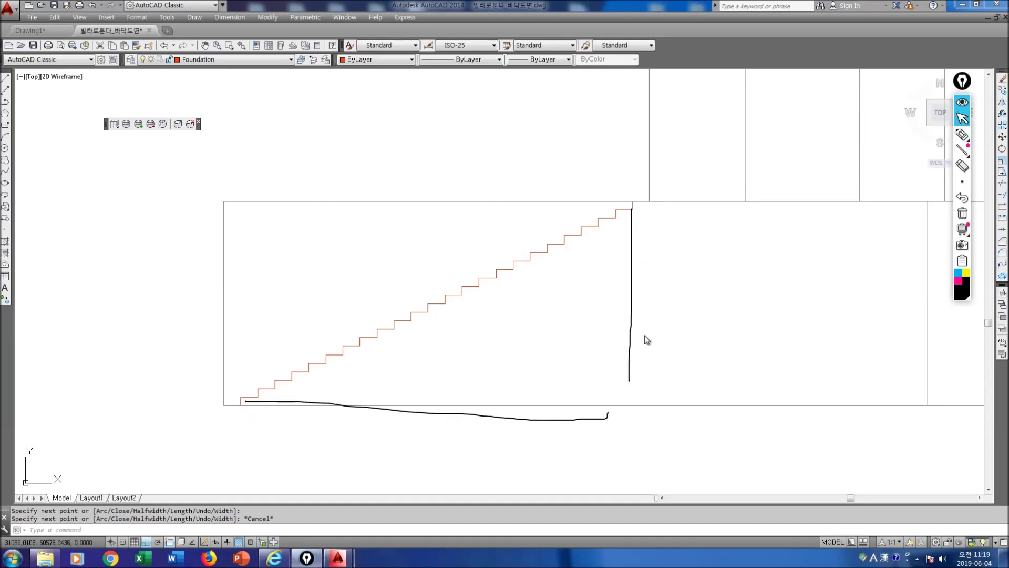
Draw a vertical polyline down from the stair profile's upper end and a horizontal one along the base from its lower end, so they cross.
type("pl")
key("Return")
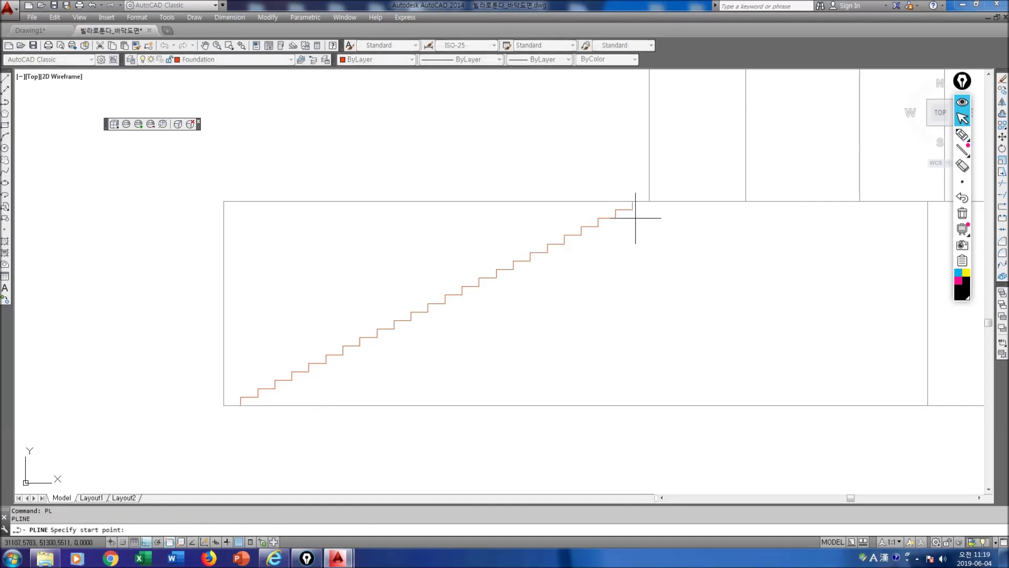
left_click(633, 210)
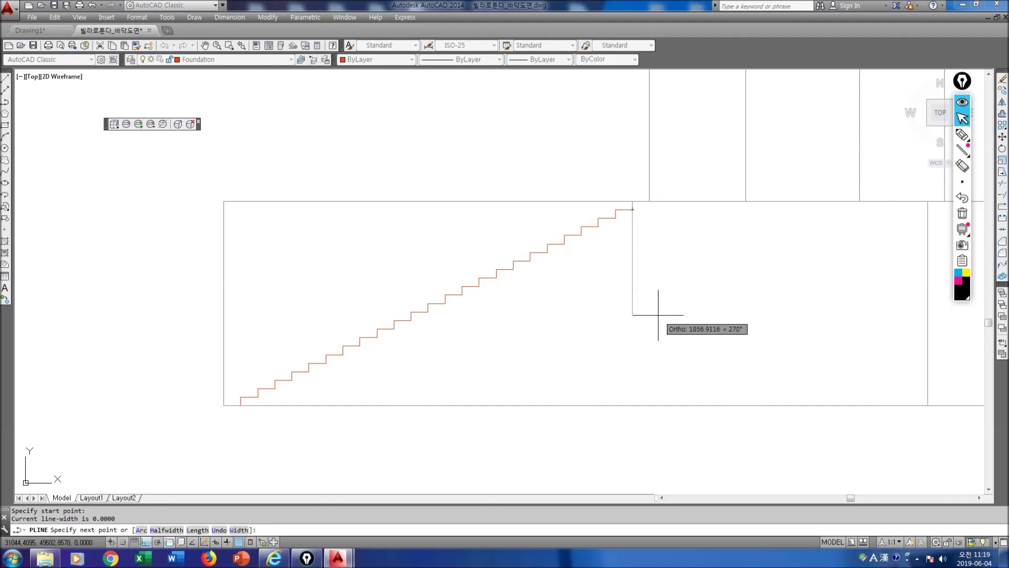
left_click(658, 459)
key("Return")
key("Return")
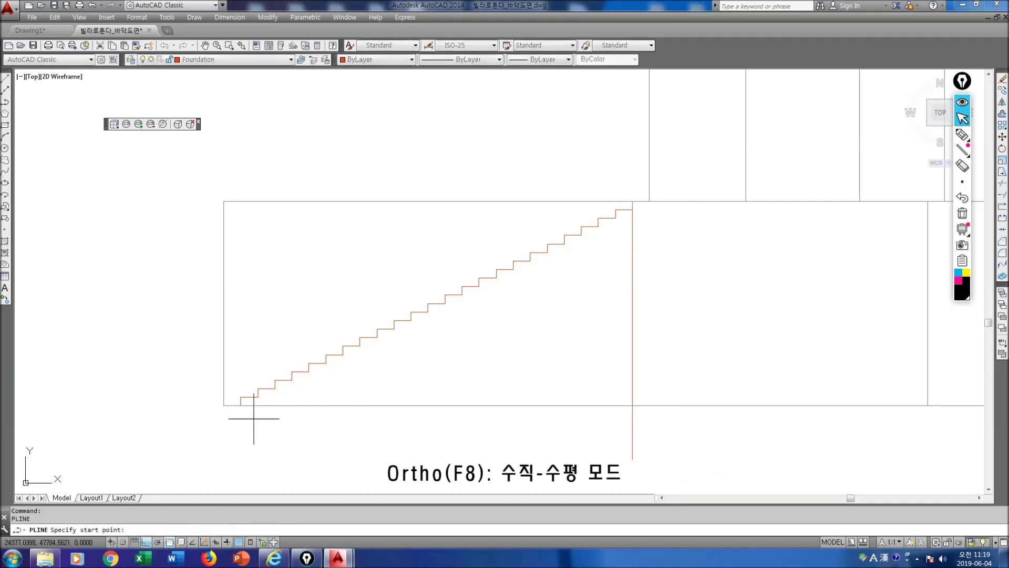
left_click(238, 405)
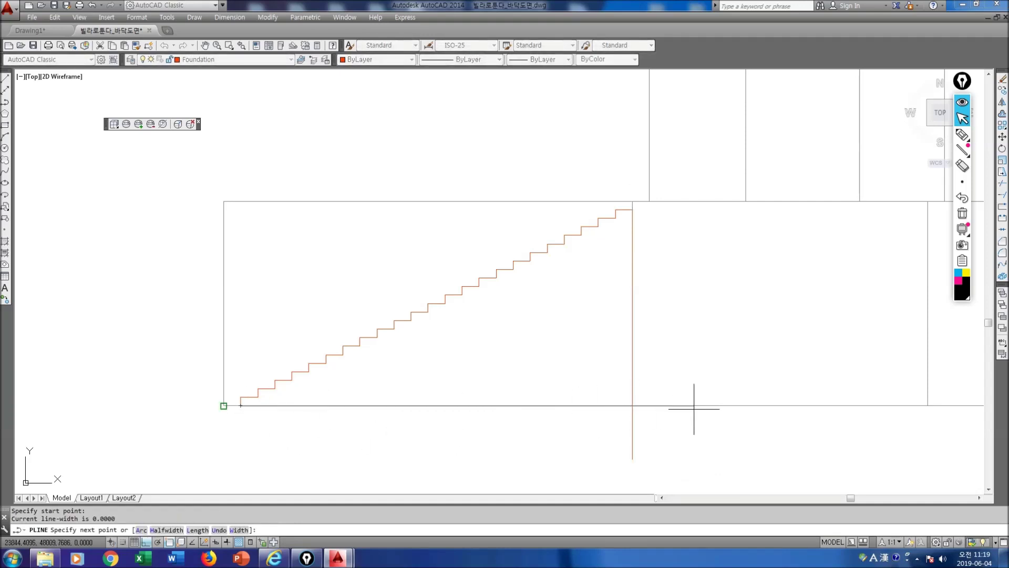
left_click(759, 410)
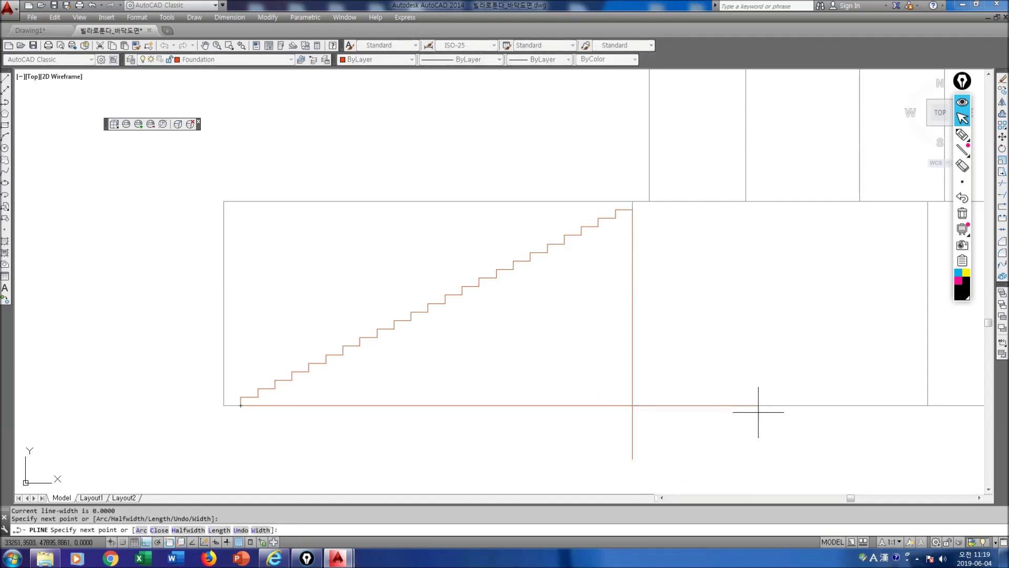
key("Escape")
Trim the overshooting ends of the vertical and base lines where they cross at the stair profile's lower-right corner.
type("tr")
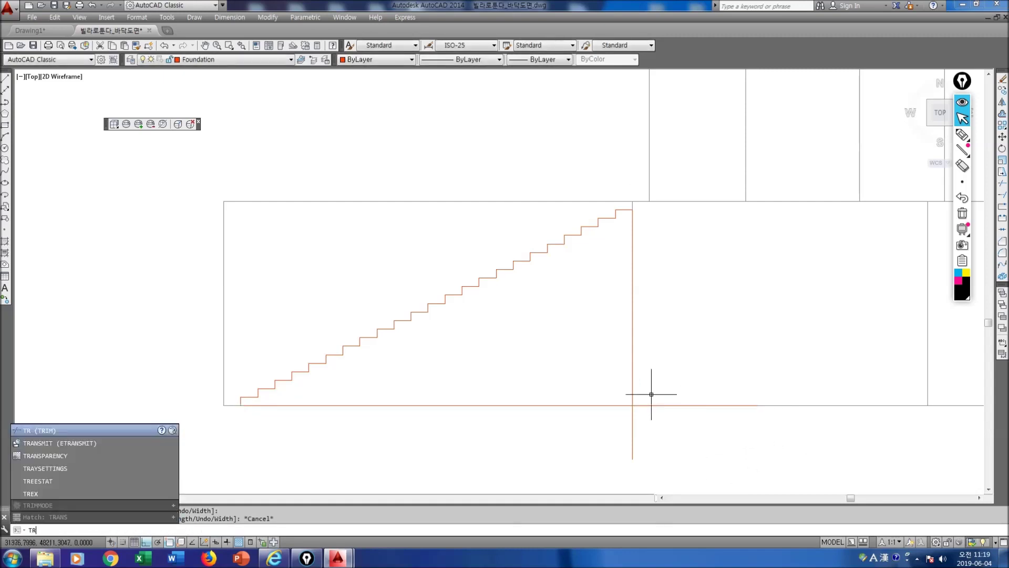
key("Return")
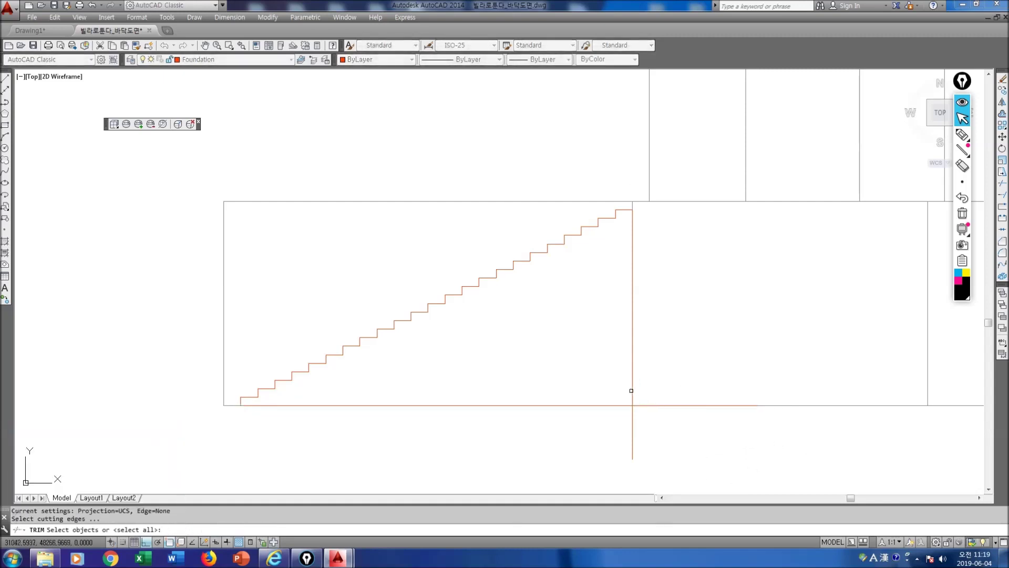
left_click(632, 391)
left_click(615, 405)
key("Return")
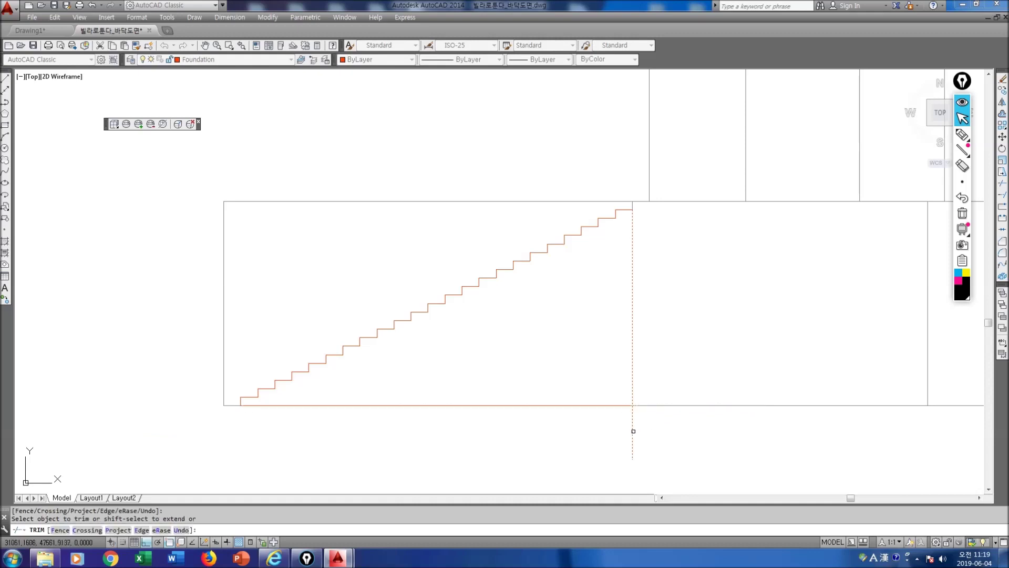
key("Escape")
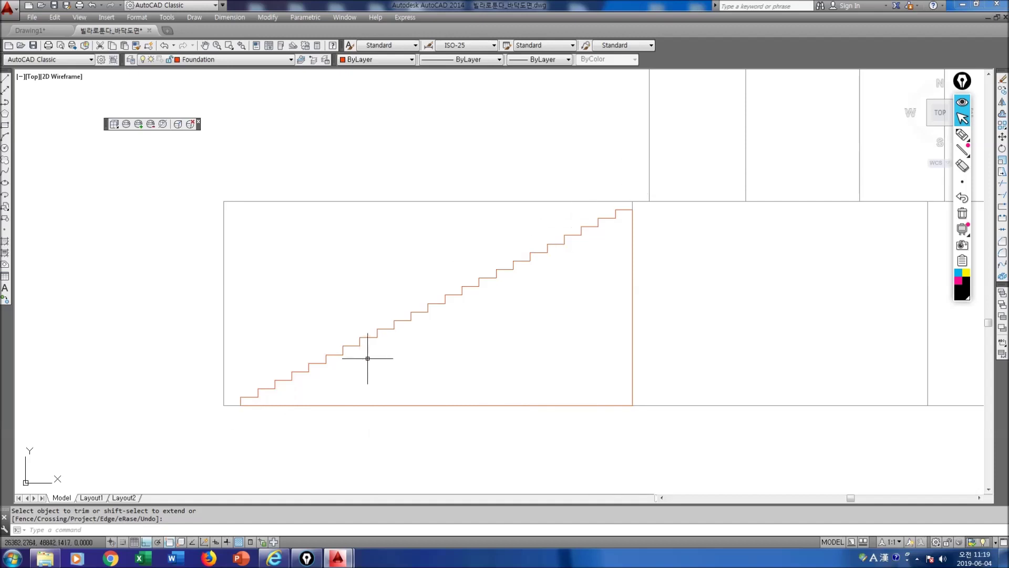
Select the stepped line, the vertical line and the base line to check the stair outline's segments, and clear the selection.
left_click(467, 287)
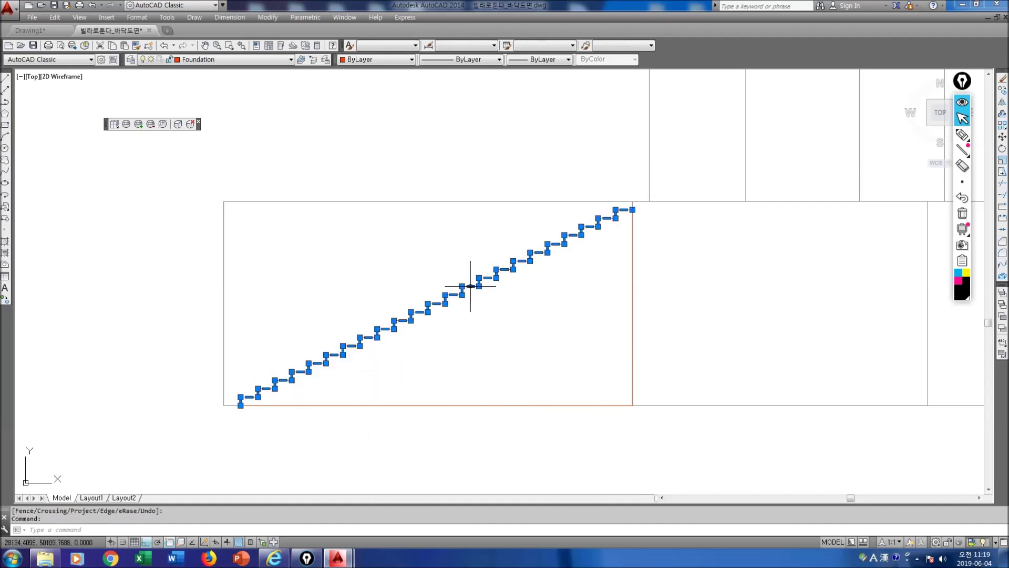
left_click(635, 327)
left_click(602, 405)
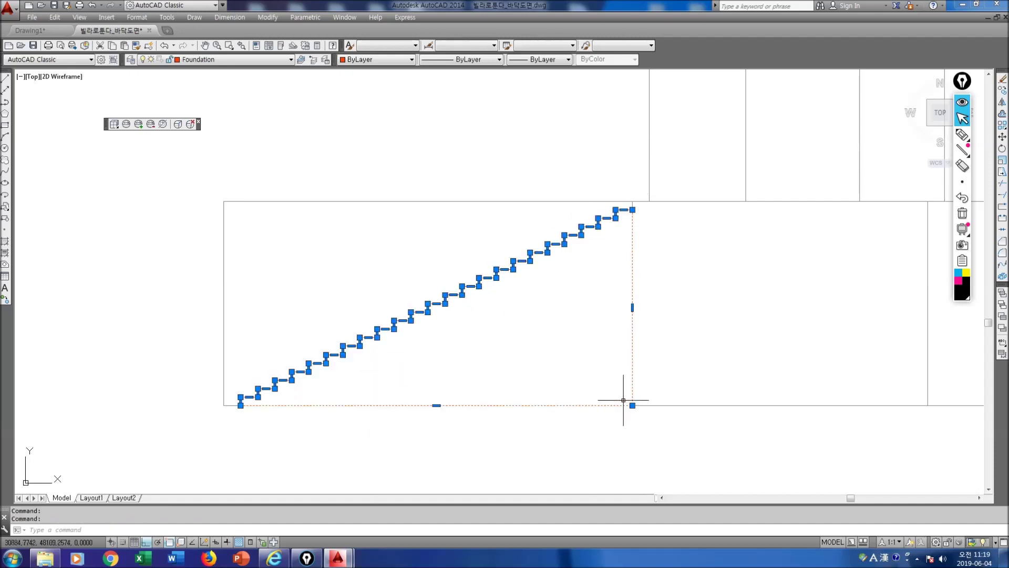
key("Escape")
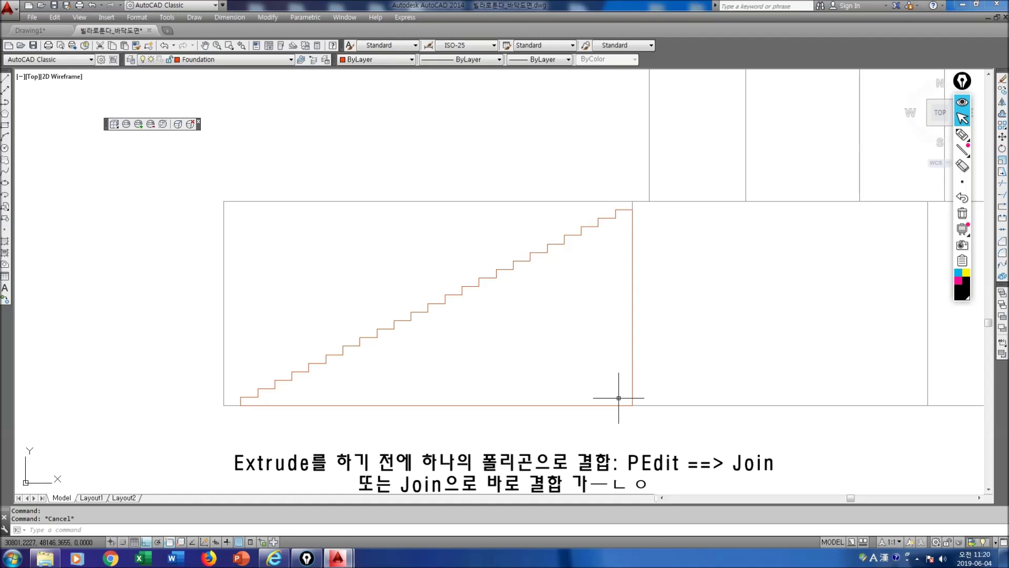
Join the stepped stair line, the vertical line and the base line into one polyline.
key("Return")
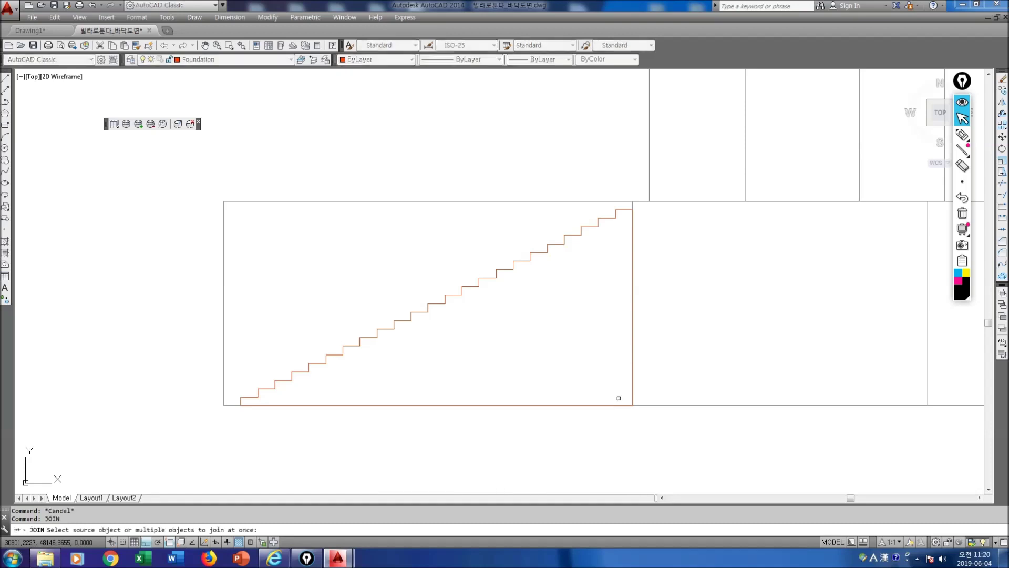
left_click(469, 286)
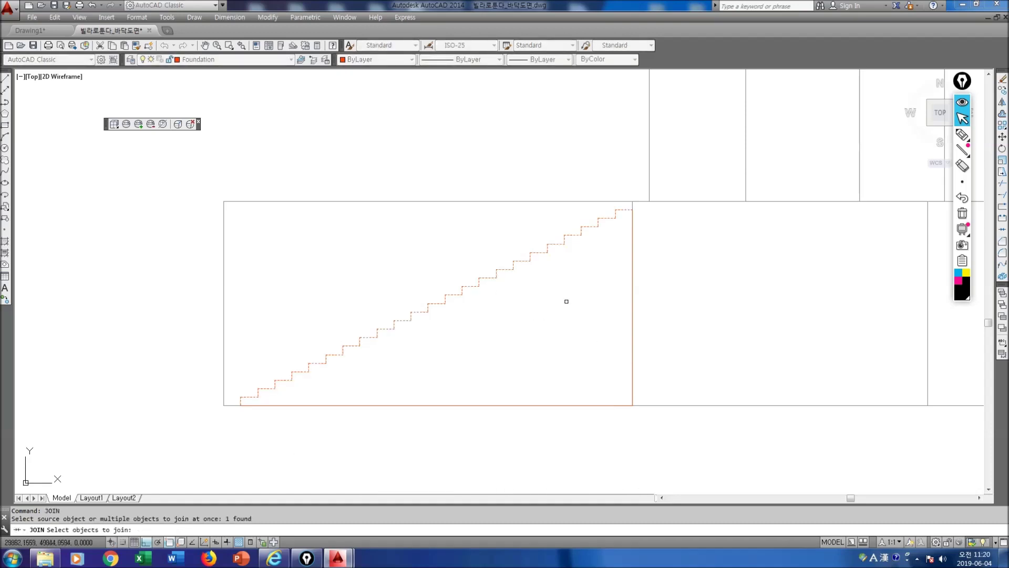
left_click(631, 311)
left_click(582, 405)
key("Return")
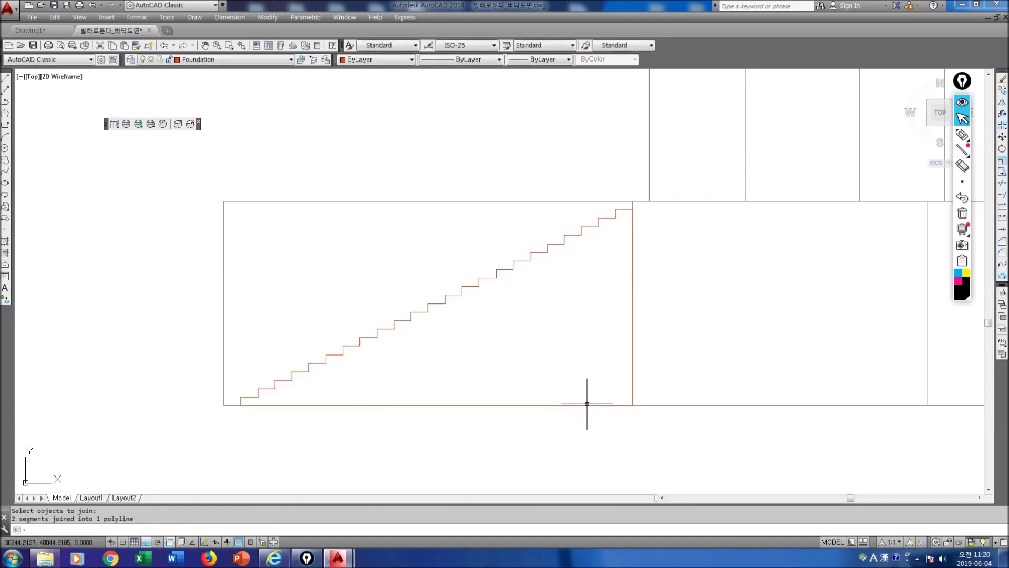
Select the joined stair outline to check that it is one polyline, and clear the selection.
left_click(633, 376)
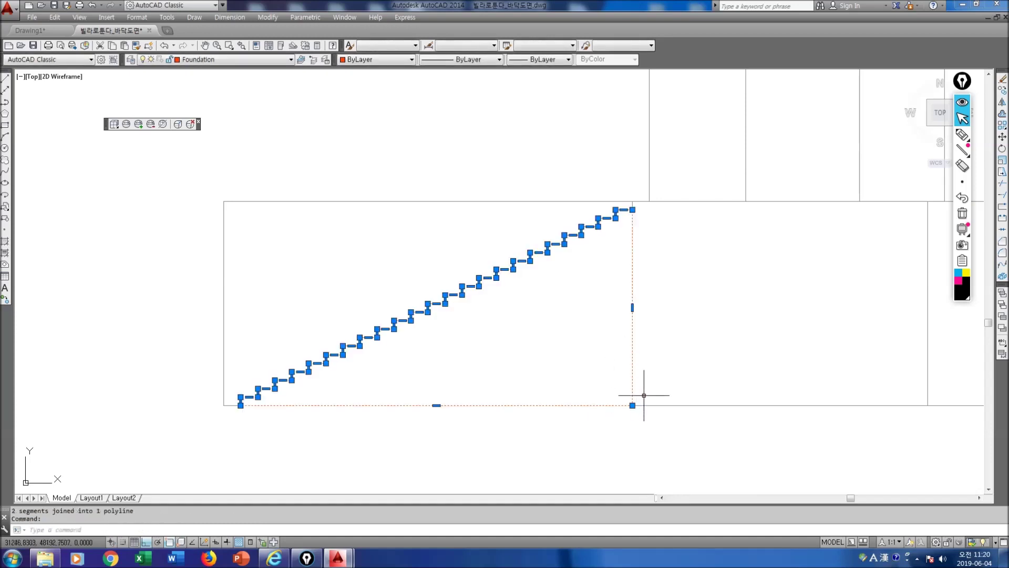
scroll(583, 384, "down", 5)
key("Escape")
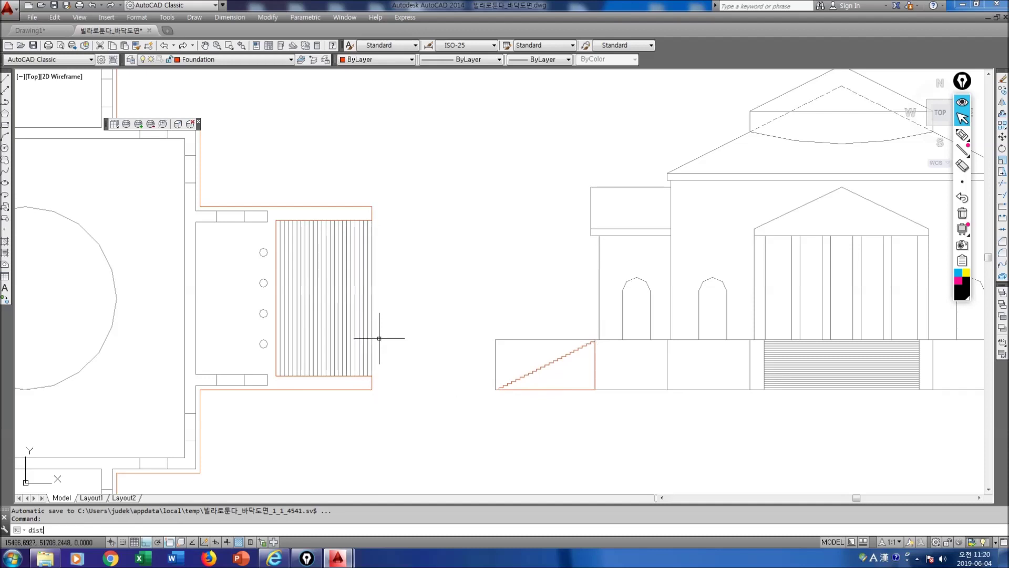
Measure the width of the east staircase in the floor plan between its two side walls.
key("Return")
left_click(374, 375)
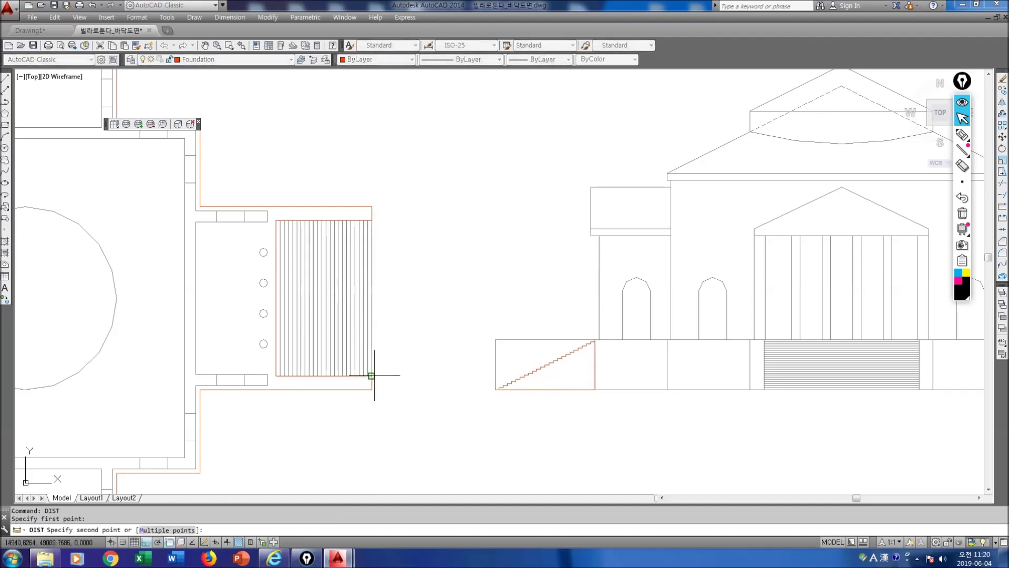
left_click(371, 222)
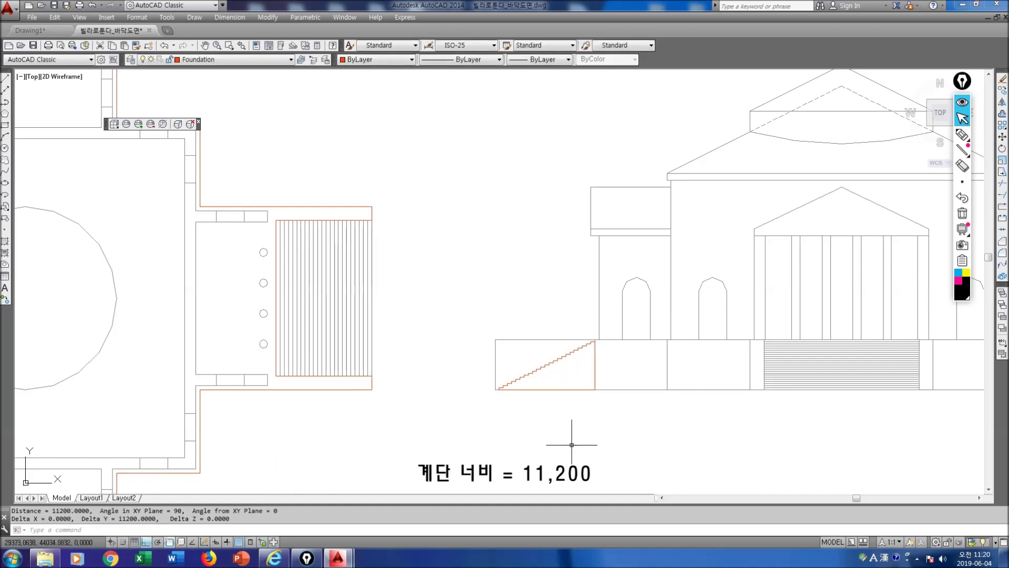
key("Escape")
Extrude the closed stair profile in the elevation to a height of 11200 while in a tilted 3D view.
type("o")
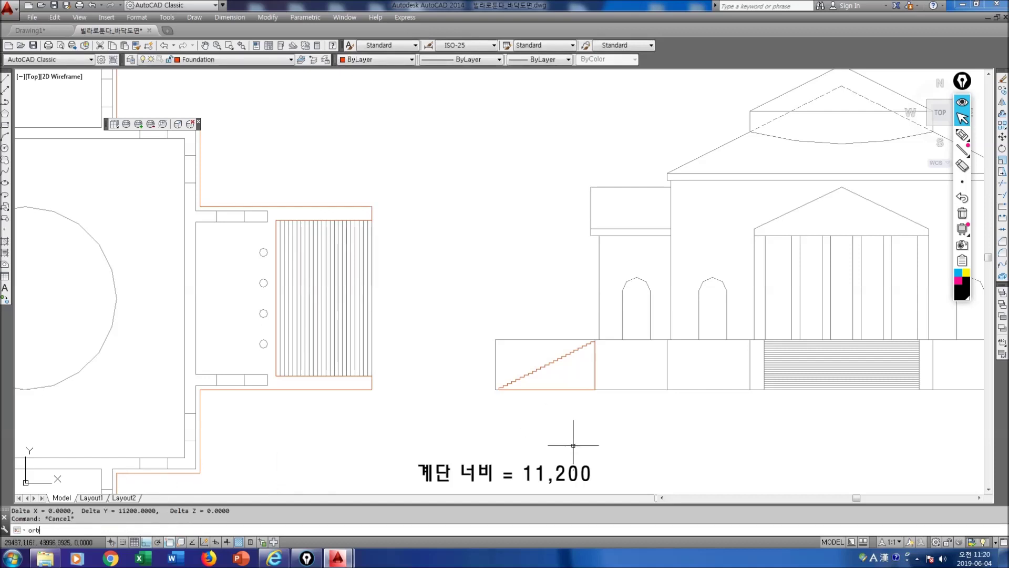
type("rb")
key("Return")
left_click_drag(570, 446, 545, 376)
key("Escape")
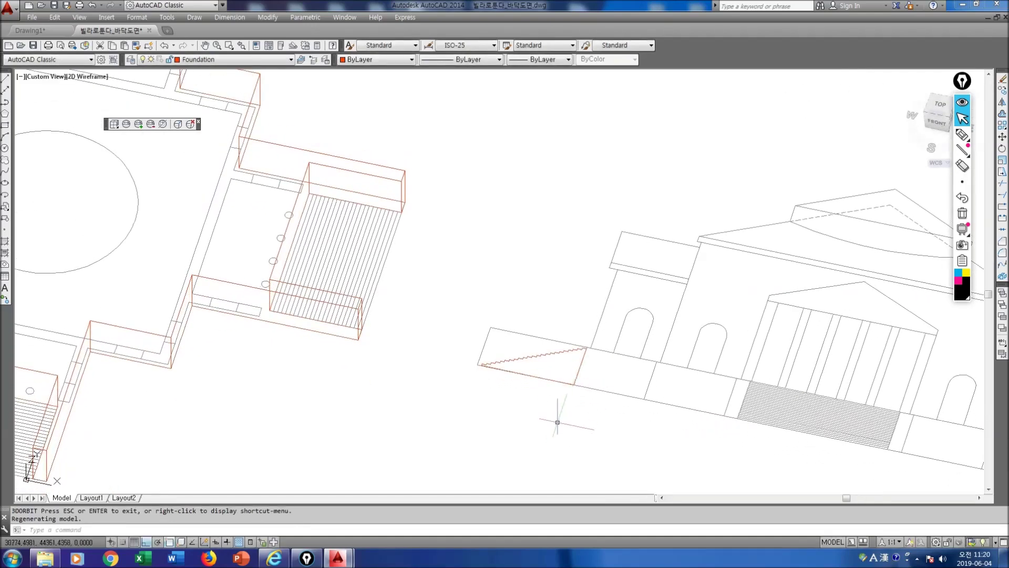
type("extr")
type("u")
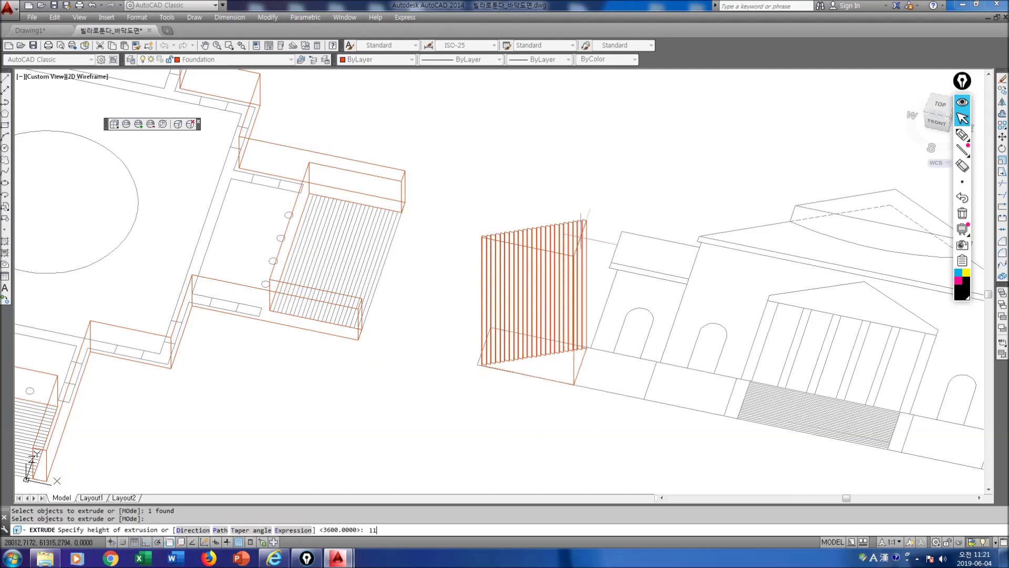
type("0")
key("Return")
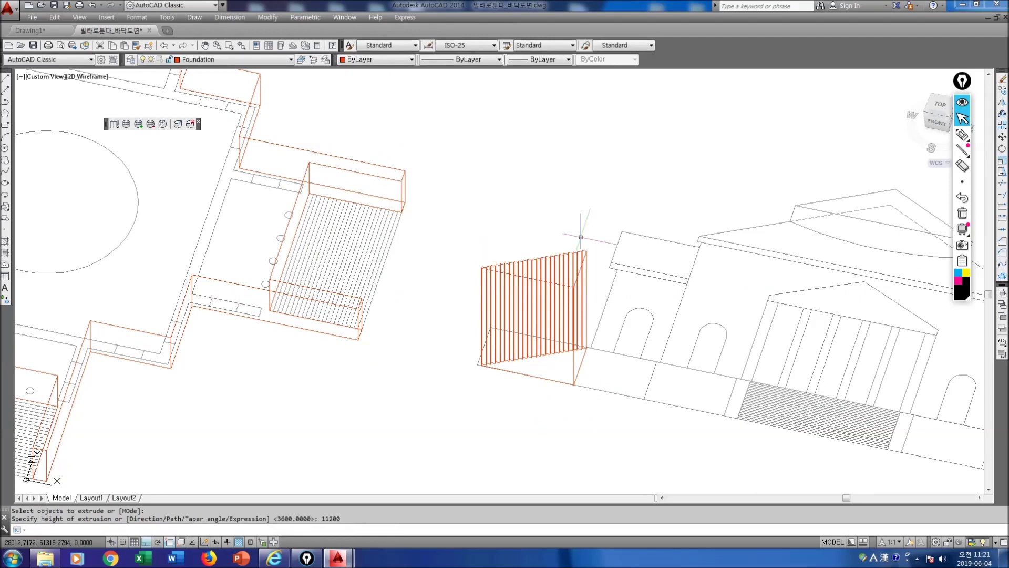
key("Return")
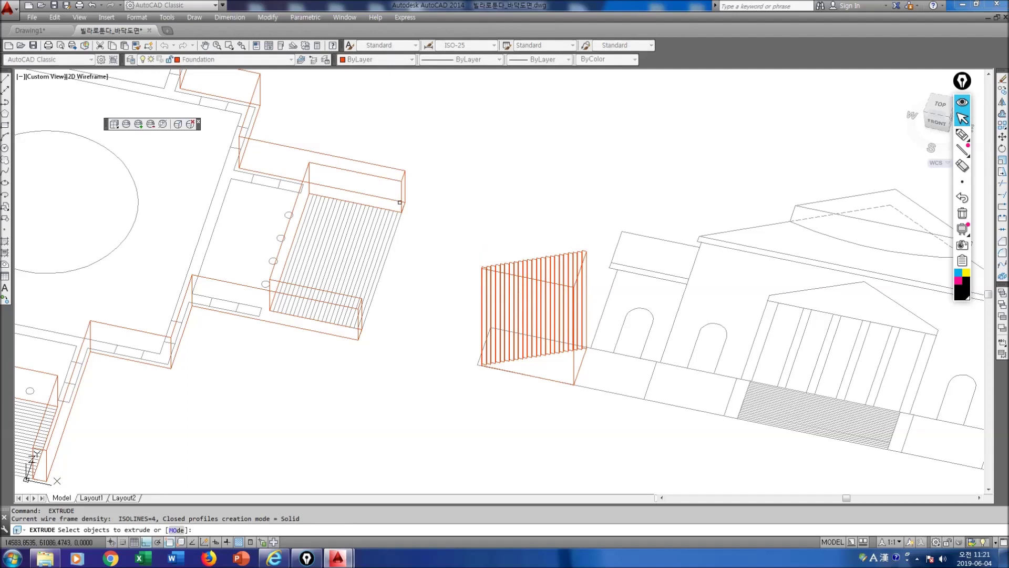
key("Escape")
key("Escape")
key("ctrl+shift+3")
mouse_move(531, 355)
left_mouse_down()
mouse_move(499, 374)
mouse_move(507, 373)
left_mouse_up()
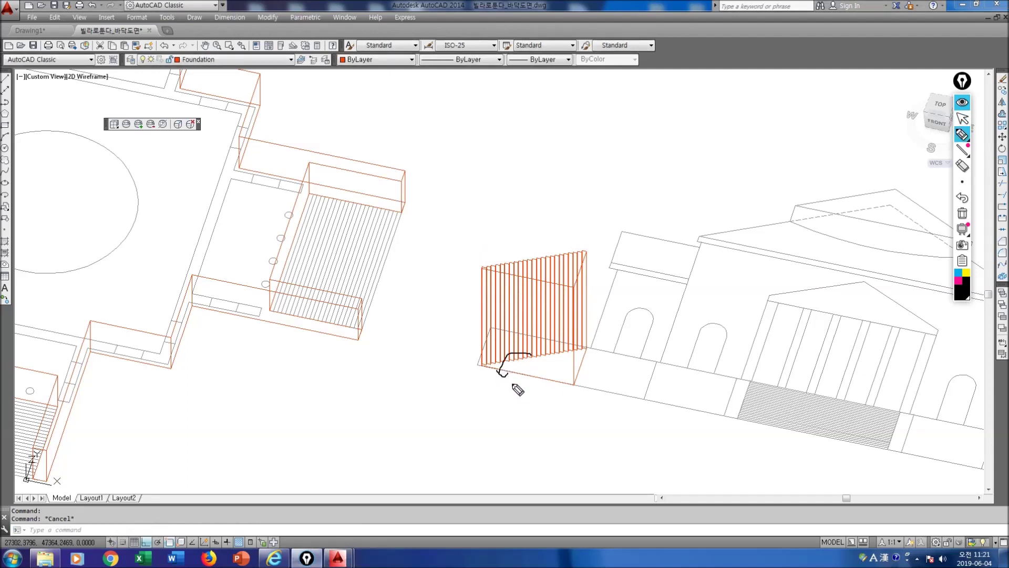
left_click_drag(363, 218, 403, 267)
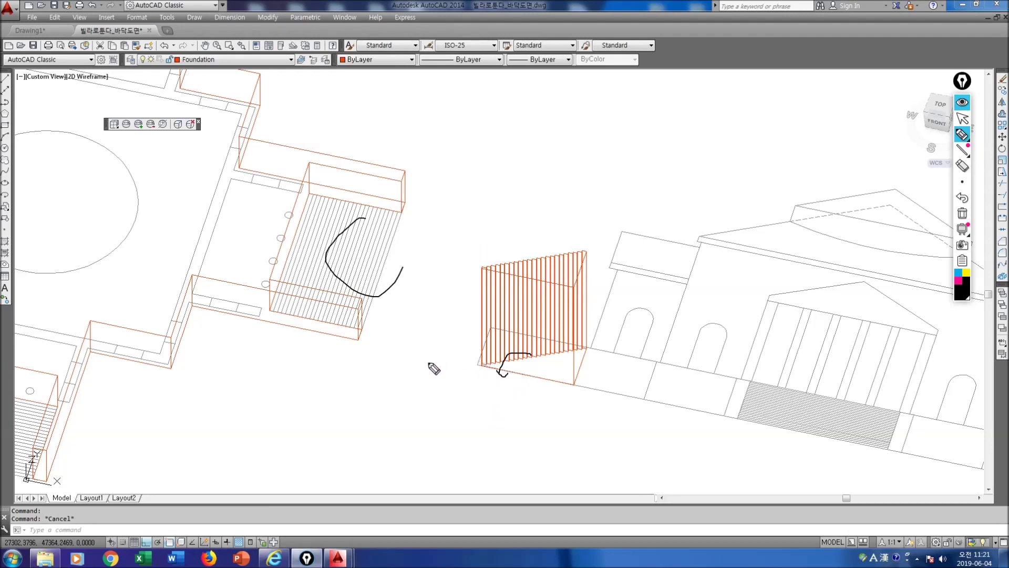
mouse_move(439, 358)
left_mouse_down()
mouse_move(612, 391)
mouse_move(601, 403)
mouse_move(643, 409)
left_mouse_up()
left_click(644, 419)
mouse_move(536, 366)
left_mouse_down()
mouse_move(518, 365)
mouse_move(514, 381)
mouse_move(573, 395)
left_mouse_up()
mouse_move(566, 265)
left_mouse_down()
mouse_move(604, 178)
mouse_move(606, 188)
left_mouse_up()
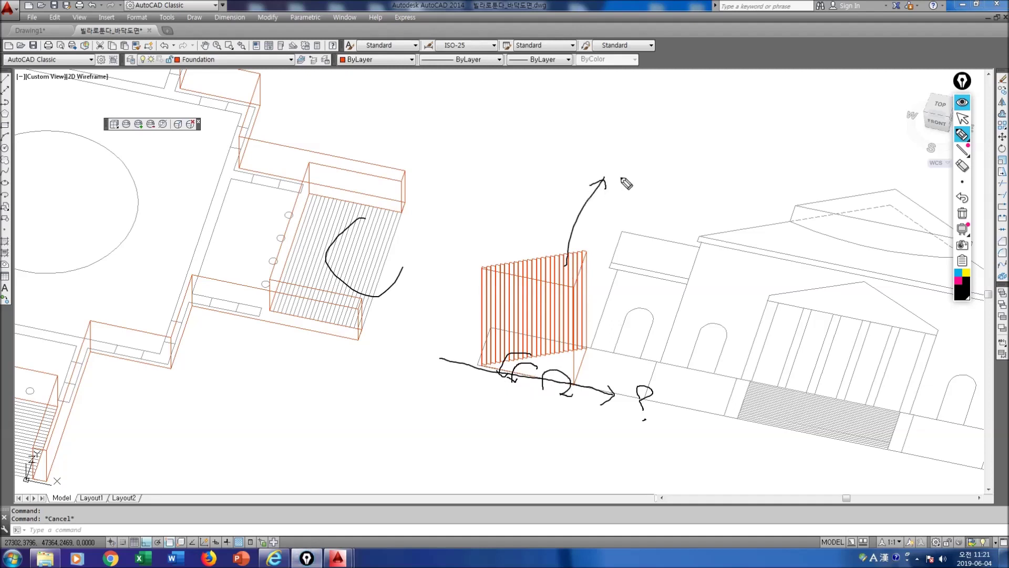
mouse_move(631, 149)
left_mouse_down()
mouse_move(633, 162)
mouse_move(658, 167)
left_mouse_up()
mouse_move(665, 159)
left_mouse_down()
mouse_move(700, 168)
mouse_move(725, 153)
mouse_move(733, 167)
left_mouse_up()
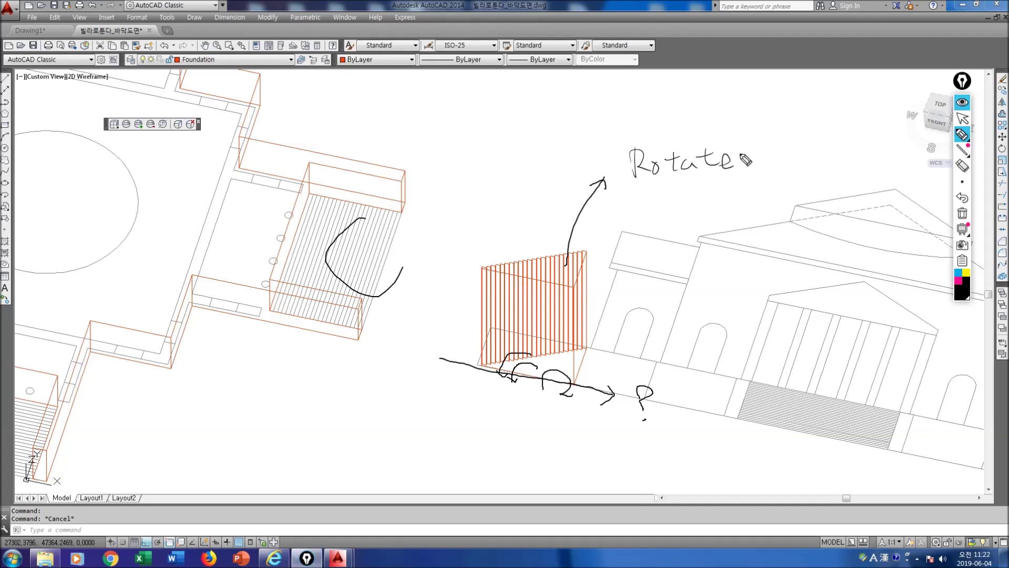
mouse_move(740, 144)
left_mouse_down()
mouse_move(753, 155)
mouse_move(742, 167)
left_mouse_up()
left_click_drag(756, 142, 757, 167)
mouse_move(663, 191)
left_mouse_down()
mouse_move(710, 117)
mouse_move(651, 195)
left_mouse_up()
left_click_drag(644, 231, 857, 259)
mouse_move(752, 272)
left_mouse_down()
mouse_move(780, 242)
mouse_move(746, 246)
left_mouse_up()
mouse_move(714, 274)
left_mouse_down()
mouse_move(729, 221)
mouse_move(729, 247)
left_mouse_up()
left_click_drag(723, 249, 738, 242)
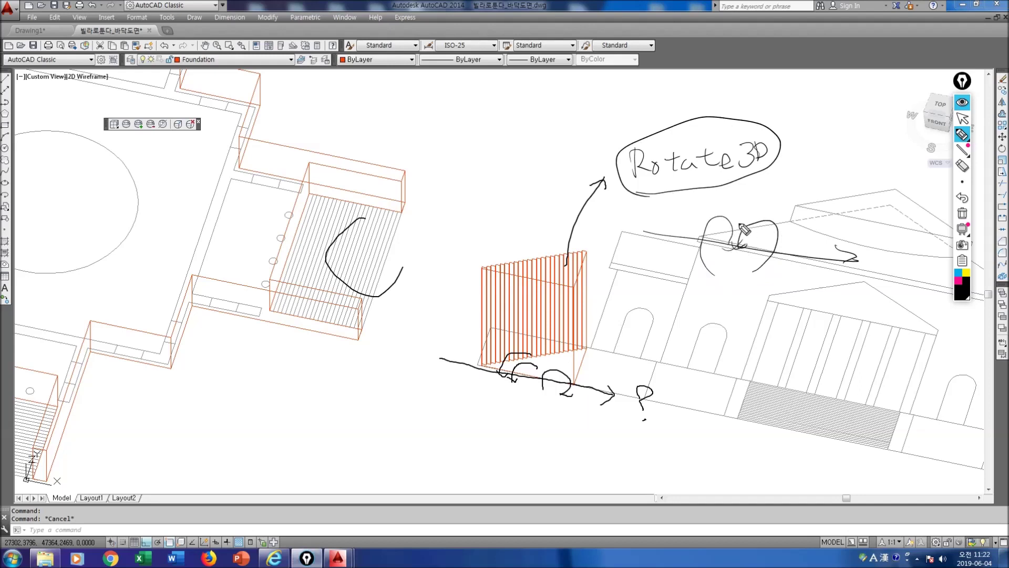
key("Escape")
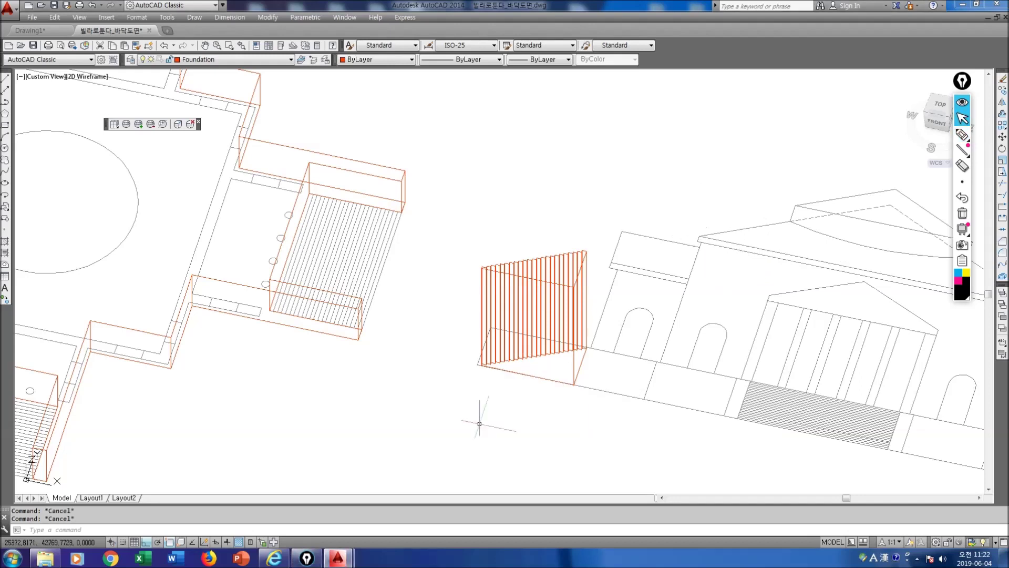
Rotate the extruded stair solid 90 degrees in 3D about the two-point axis along the base edge of its profile.
type("e3d")
key("Return")
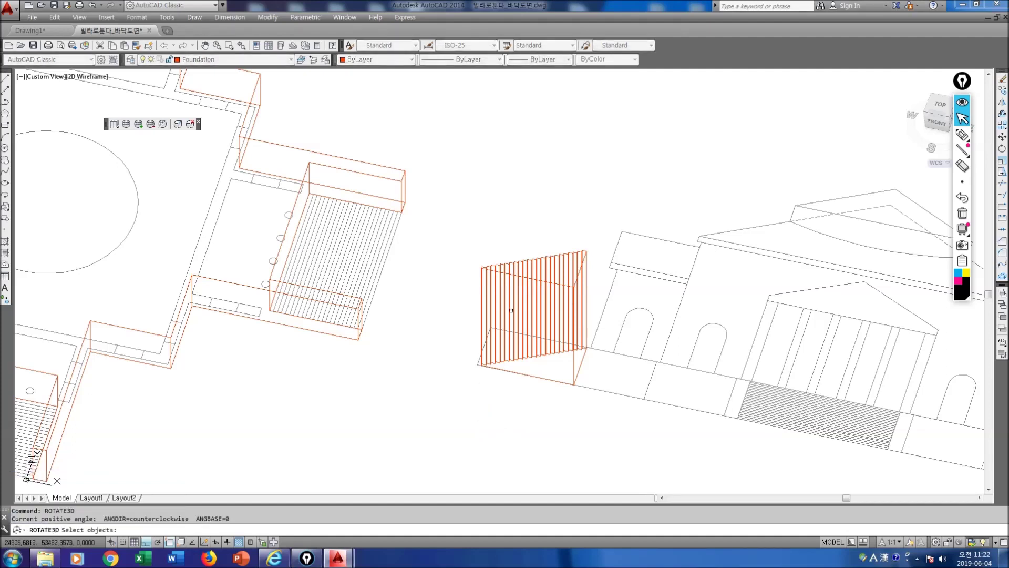
left_click(483, 294)
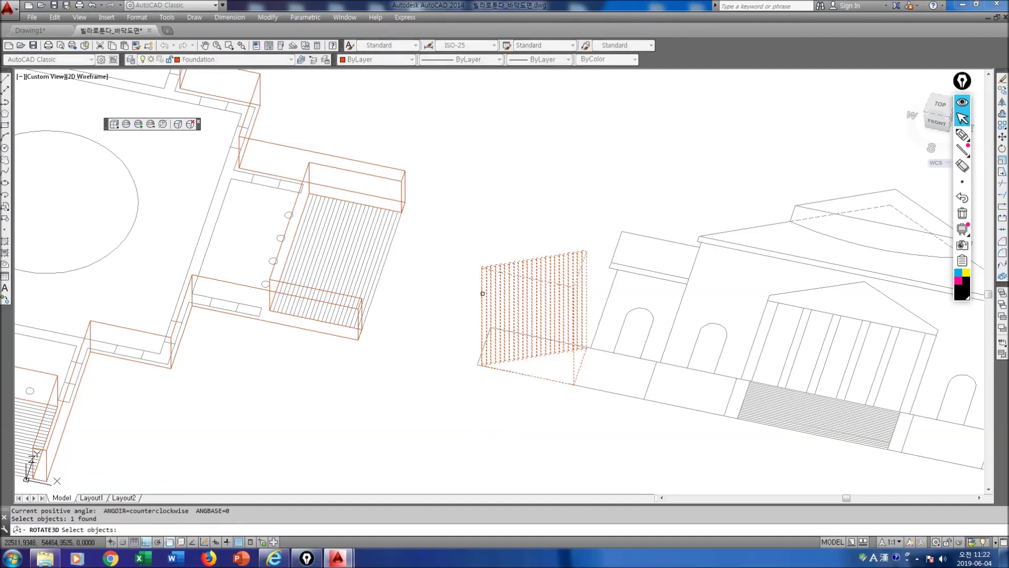
key("Return")
type("2")
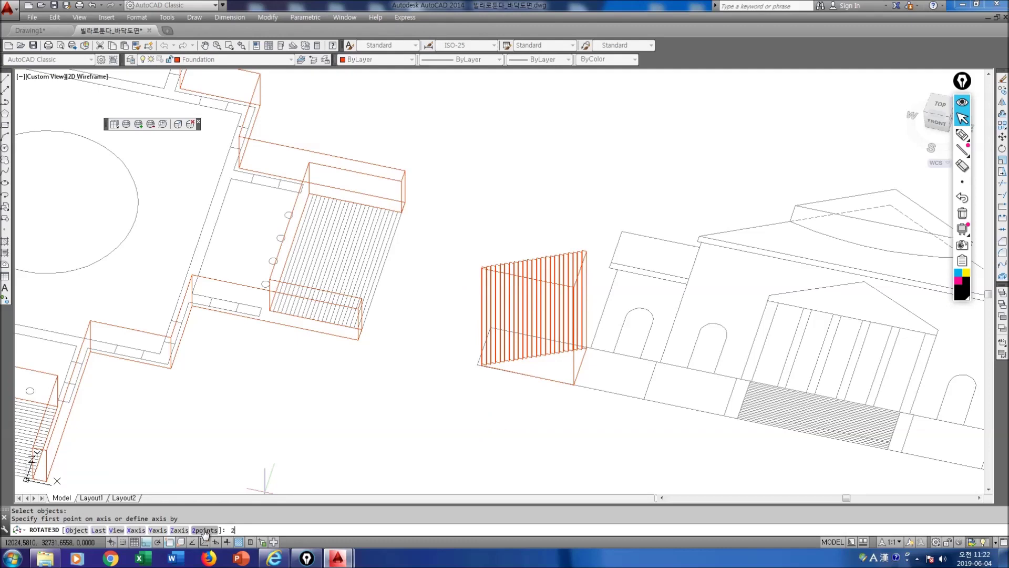
key("Return")
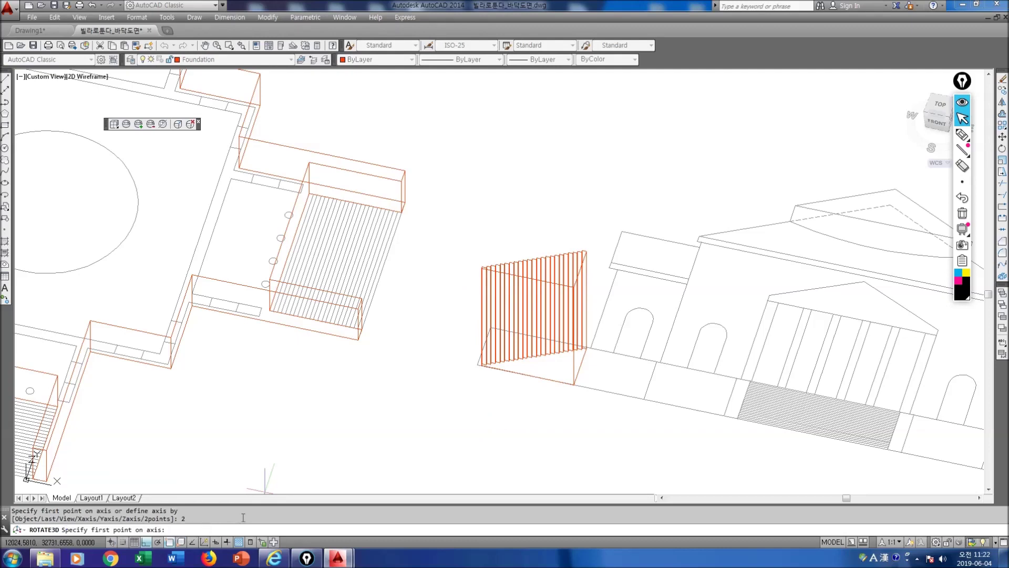
scroll(387, 401, "up", 3)
scroll(496, 377, "up", 3)
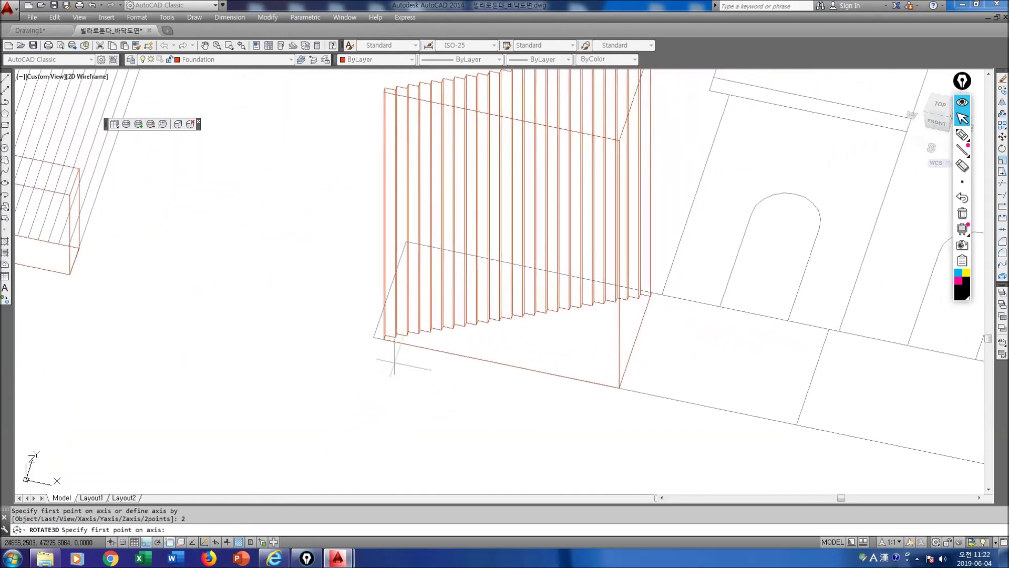
left_click(383, 338)
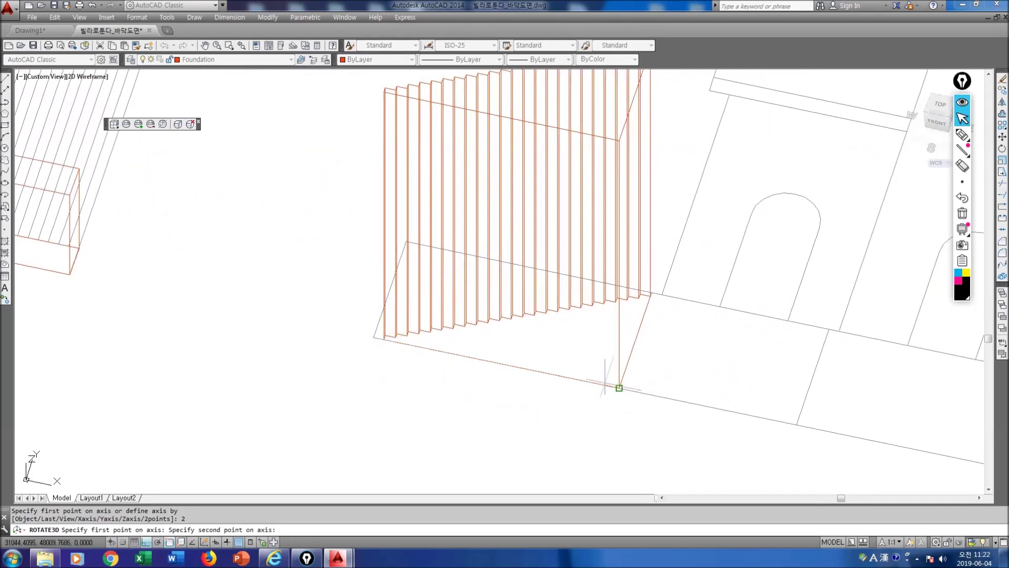
left_click(619, 387)
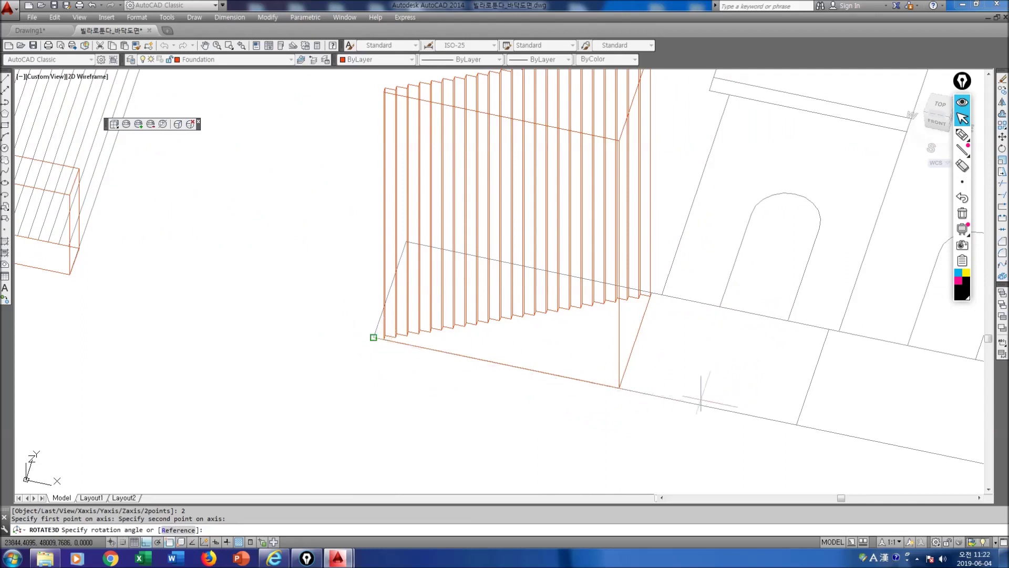
scroll(620, 387, "down", 2)
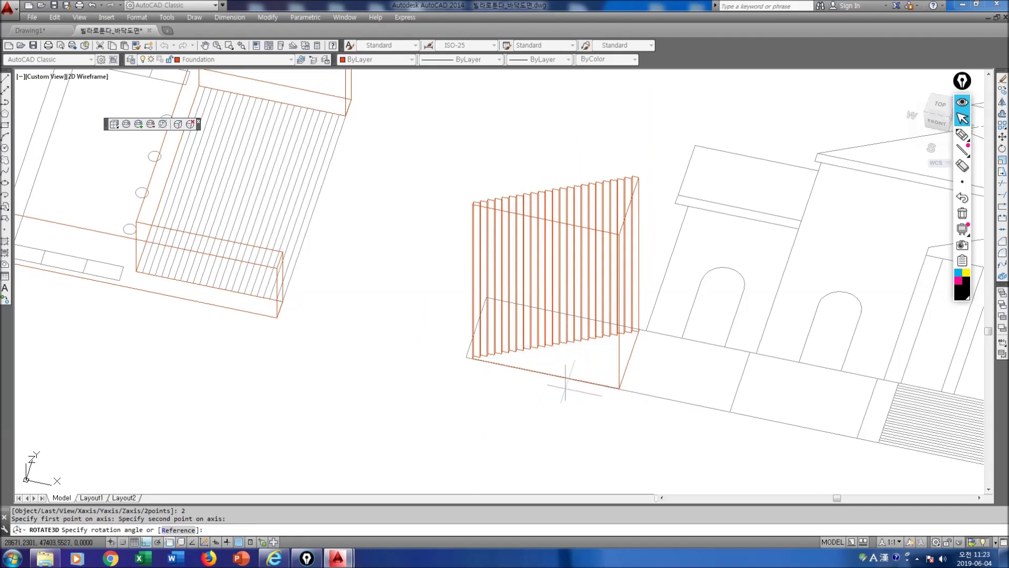
key("Return")
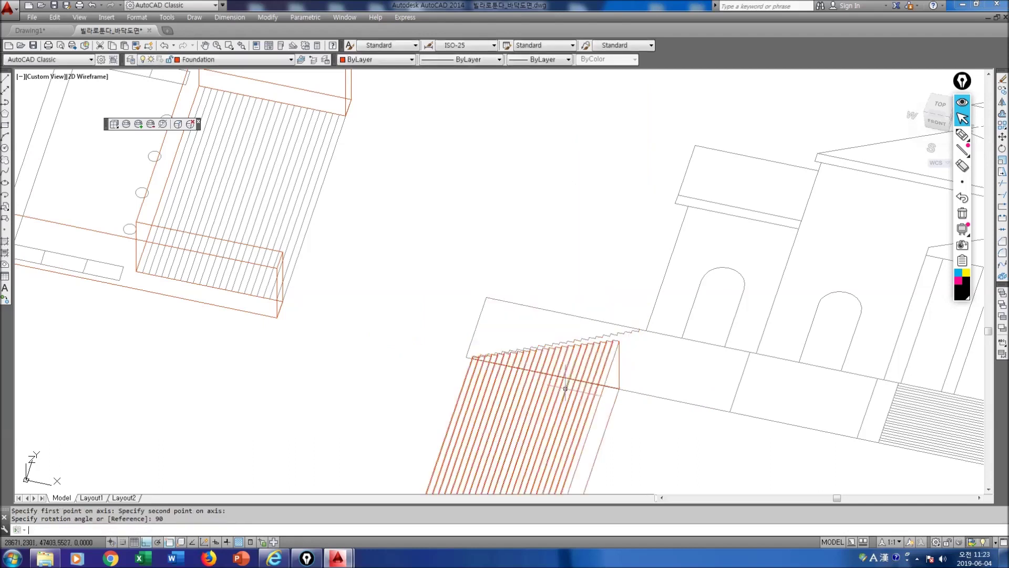
Move the stair solid by its lower back corner, with Ortho off, to the matching inner corner of the plan's west staircase.
scroll(565, 388, "down", 3)
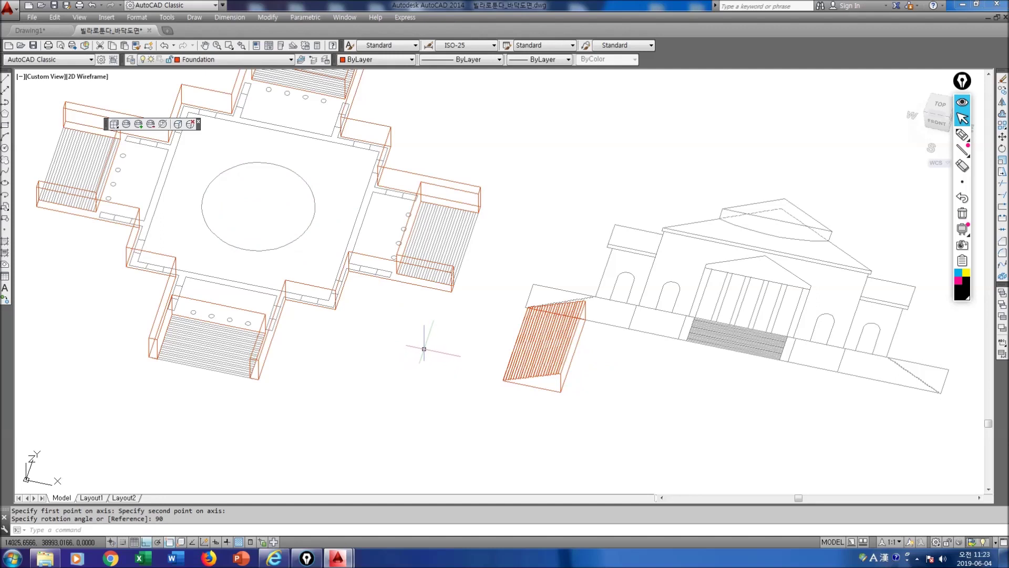
scroll(424, 348, "down", 2)
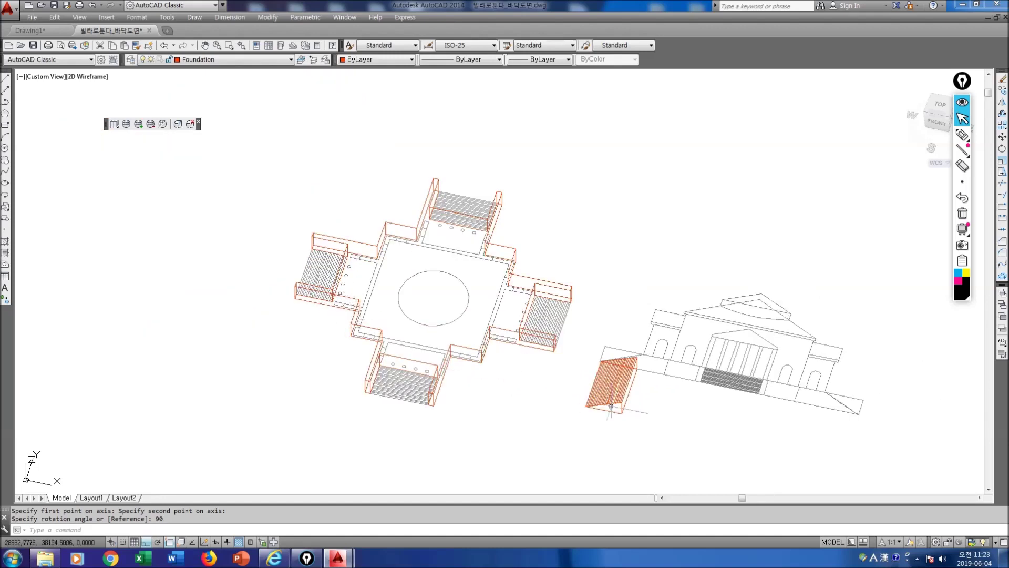
type("m")
key("Return")
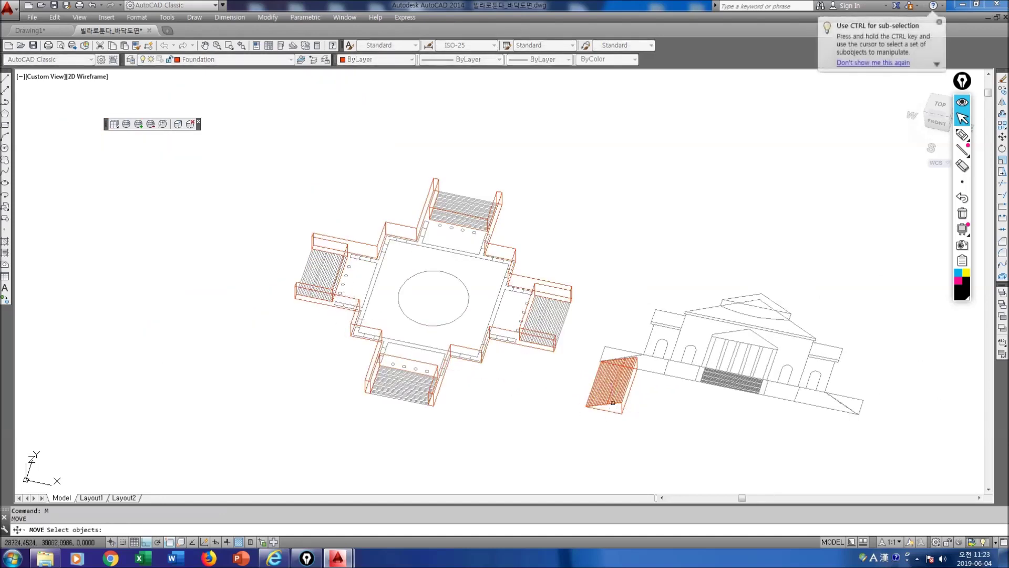
left_click(614, 401)
key("Return")
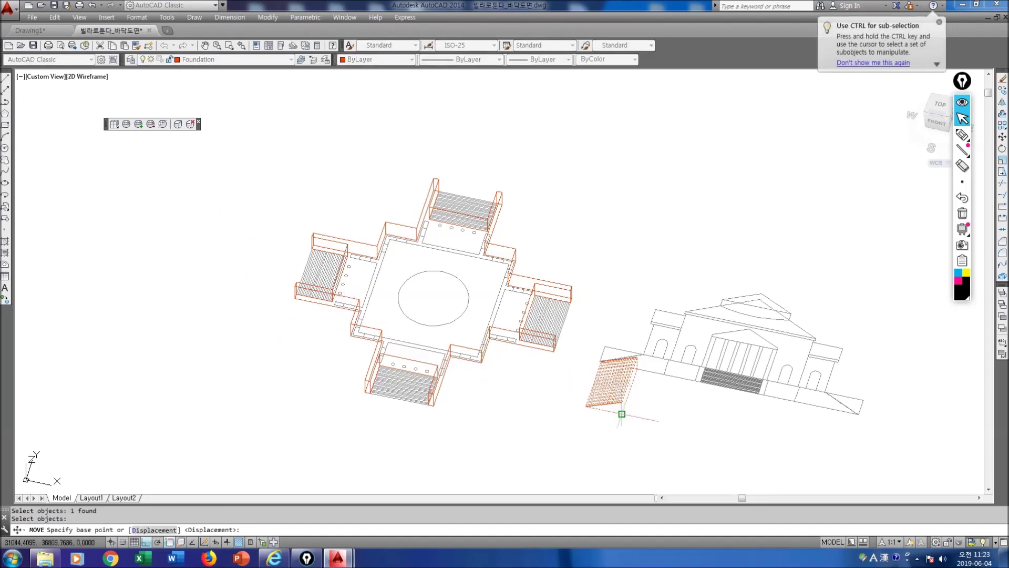
left_click(622, 413)
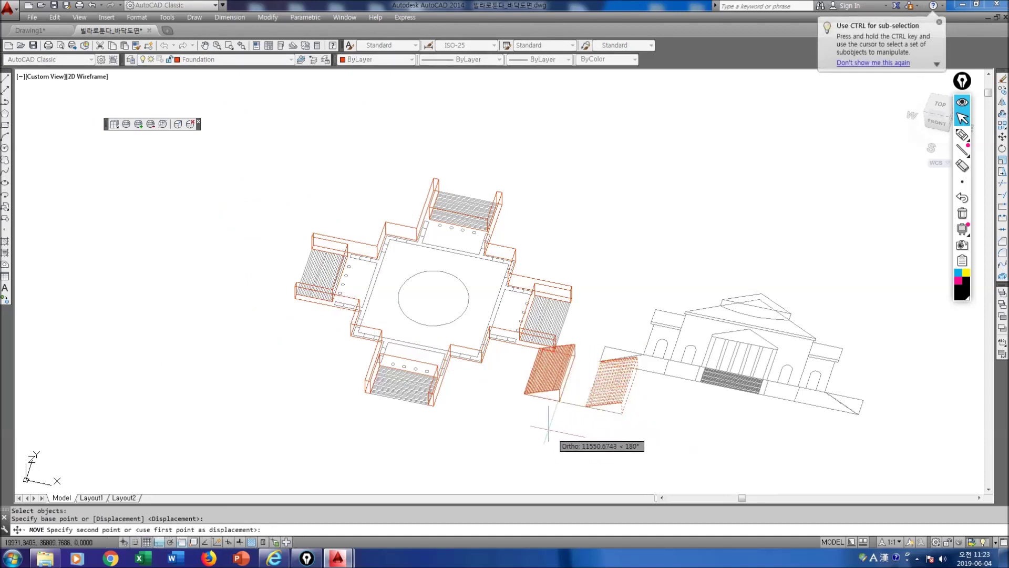
key("F8")
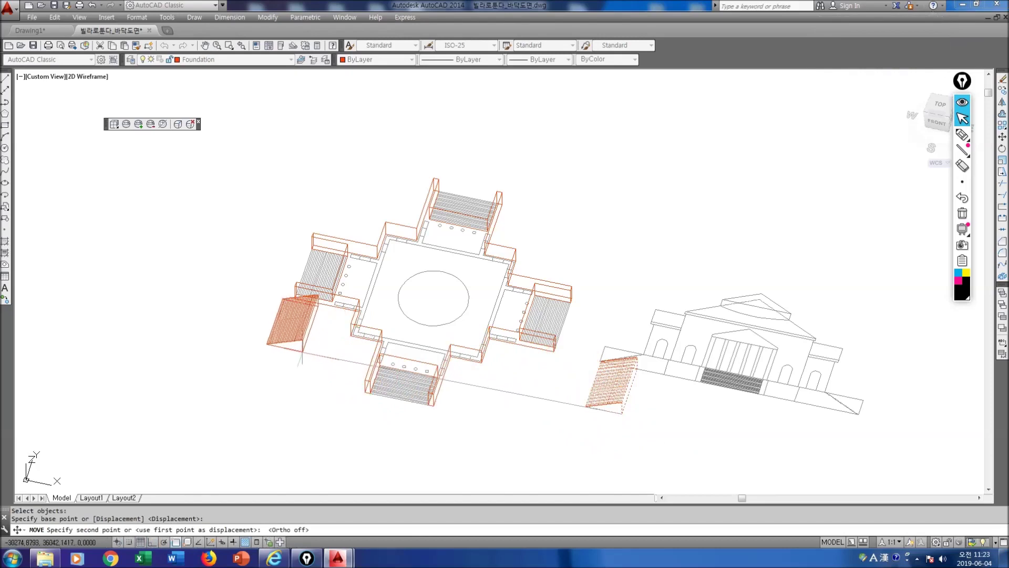
middle_click_drag(303, 353, 401, 413)
scroll(420, 380, "up", 6)
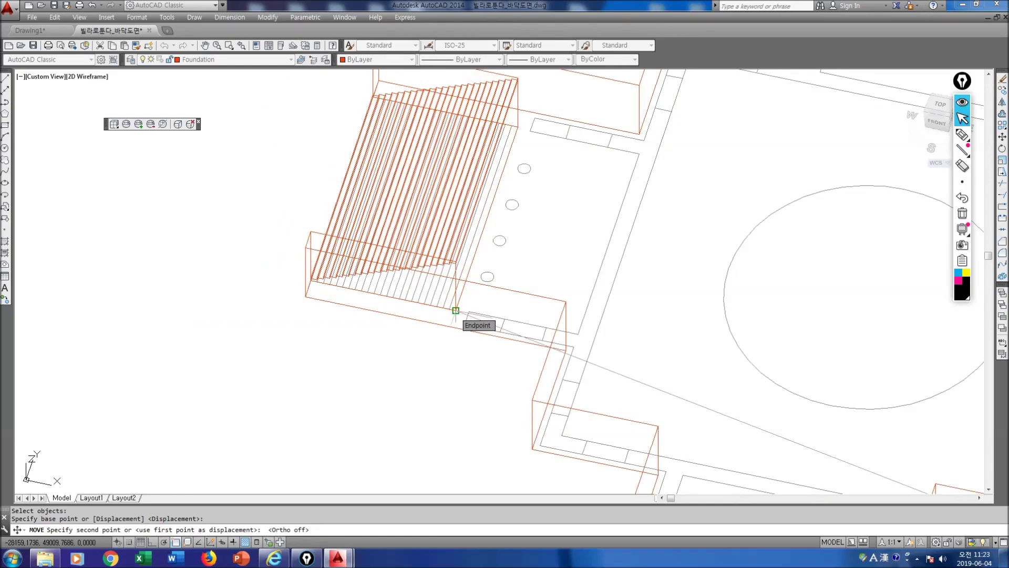
left_click(456, 311)
middle_click_drag(405, 353, 529, 345, "shift")
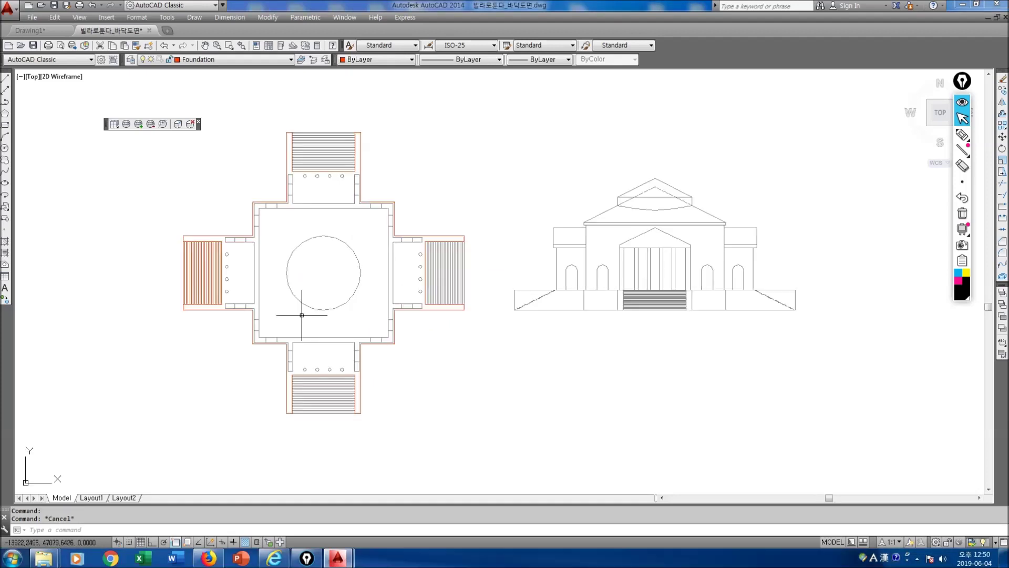
key("ctrl+shift+3")
mouse_move(741, 136)
left_mouse_down()
mouse_move(823, 129)
mouse_move(768, 169)
mouse_move(832, 209)
mouse_move(824, 256)
mouse_move(852, 254)
mouse_move(823, 254)
mouse_move(819, 288)
mouse_move(857, 279)
left_mouse_up()
mouse_move(800, 355)
left_mouse_down()
mouse_move(872, 351)
mouse_move(877, 364)
left_mouse_up()
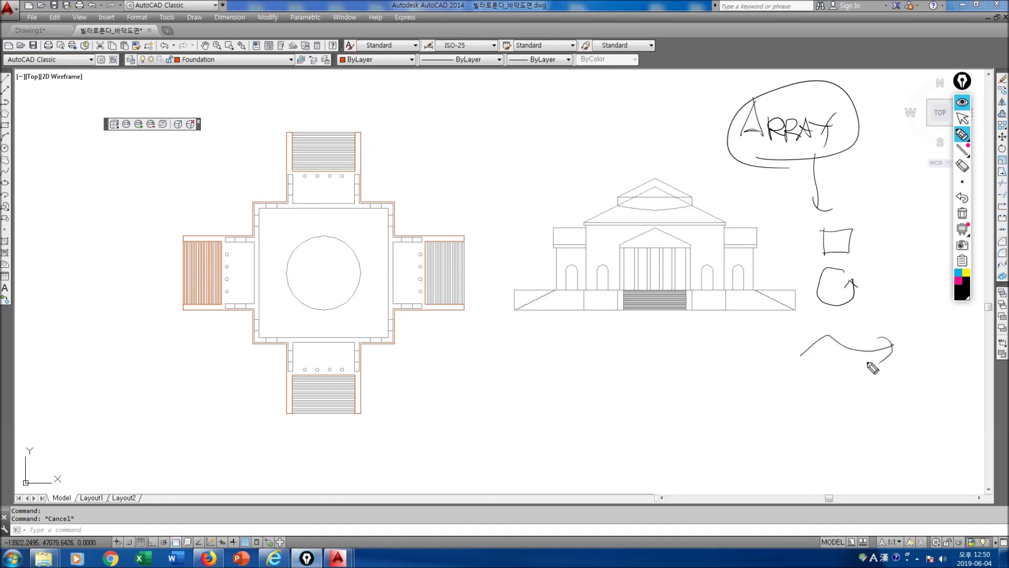
left_click_drag(826, 289, 835, 288)
left_click_drag(702, 406, 711, 398)
mouse_move(715, 342)
left_mouse_down()
mouse_move(654, 349)
mouse_move(671, 457)
mouse_move(759, 358)
mouse_move(676, 351)
mouse_move(634, 370)
mouse_move(652, 450)
mouse_move(741, 453)
mouse_move(772, 401)
mouse_move(755, 338)
left_mouse_up()
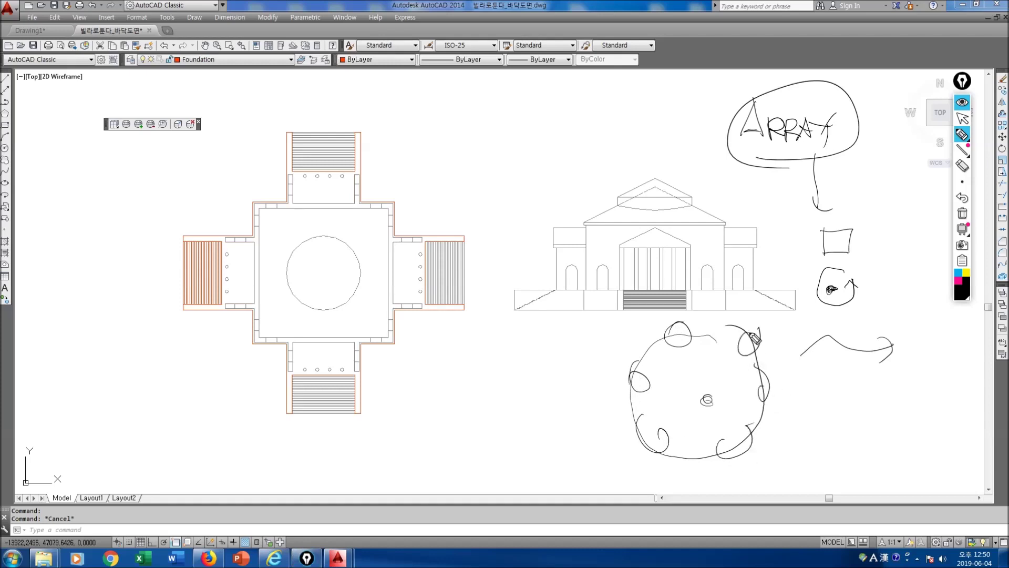
left_click_drag(761, 146, 850, 157)
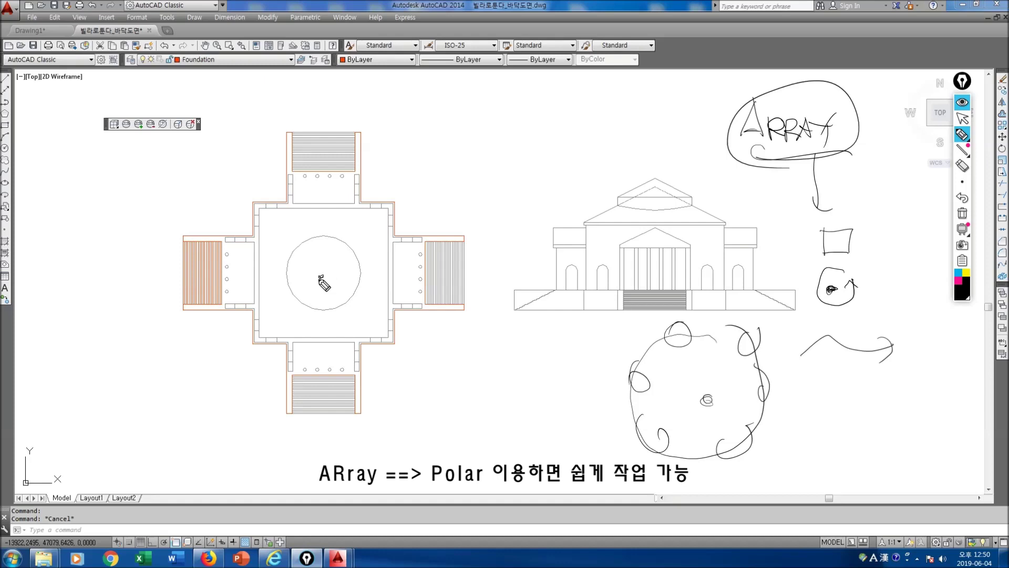
left_click_drag(199, 283, 217, 265)
left_click_drag(327, 172, 340, 150)
mouse_move(425, 289)
left_mouse_down()
mouse_move(441, 243)
mouse_move(429, 292)
left_mouse_up()
left_click_drag(342, 407, 293, 356)
mouse_move(327, 157)
left_mouse_down()
mouse_move(326, 264)
mouse_move(419, 265)
left_mouse_up()
left_click_drag(342, 221, 379, 263)
left_click_drag(317, 371, 311, 379)
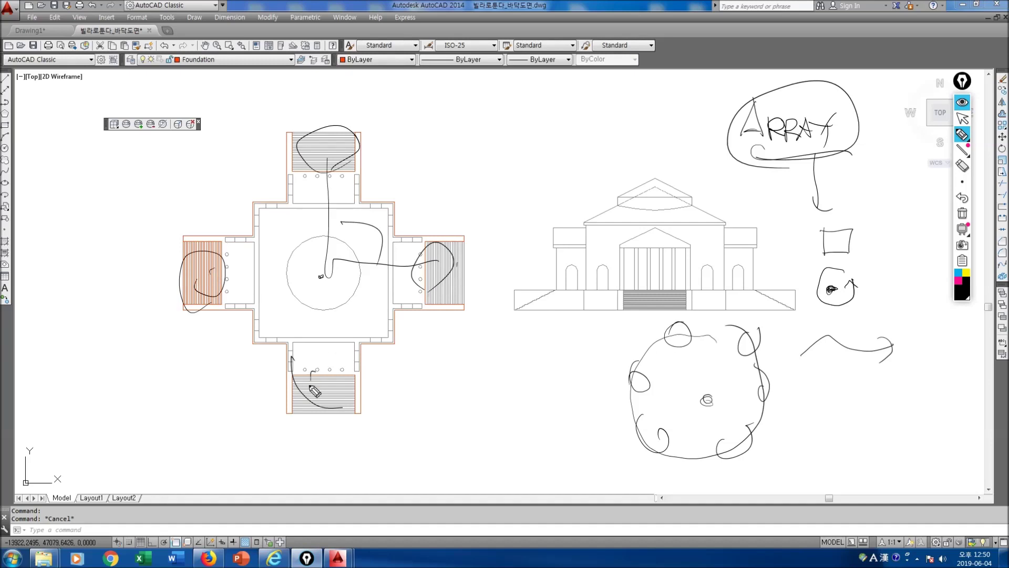
key("ctrl+shift+7")
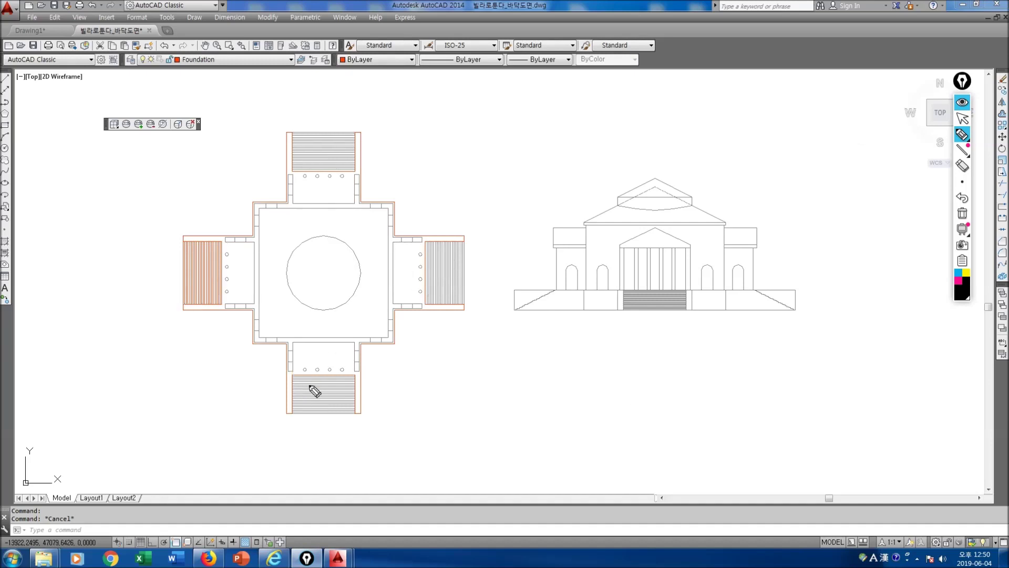
key("ctrl+shift+1")
Create a polar array of the west stair solid around the centre of the plan's central circle with 4 items.
key("Escape")
type("a")
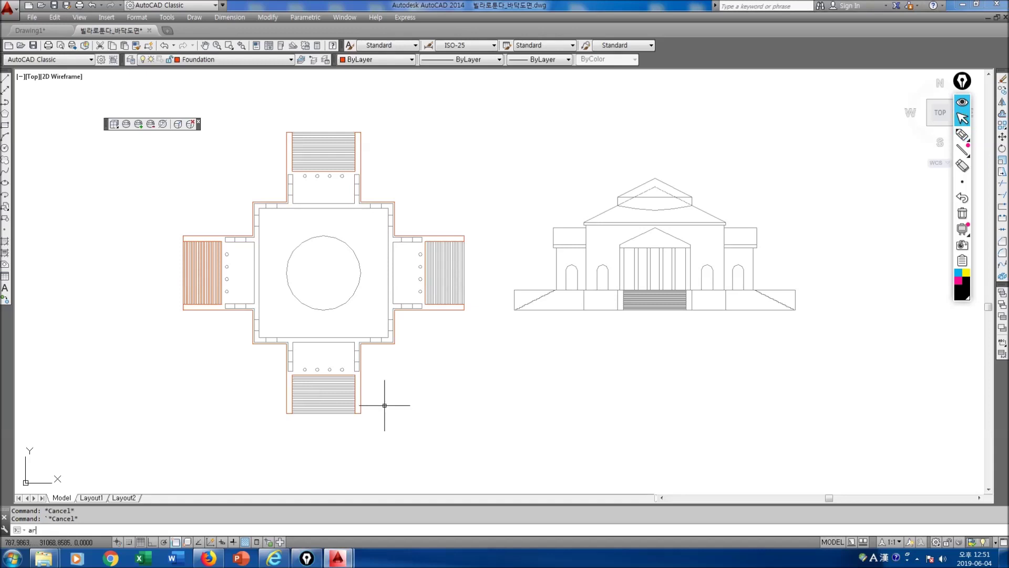
type("r")
key("Return")
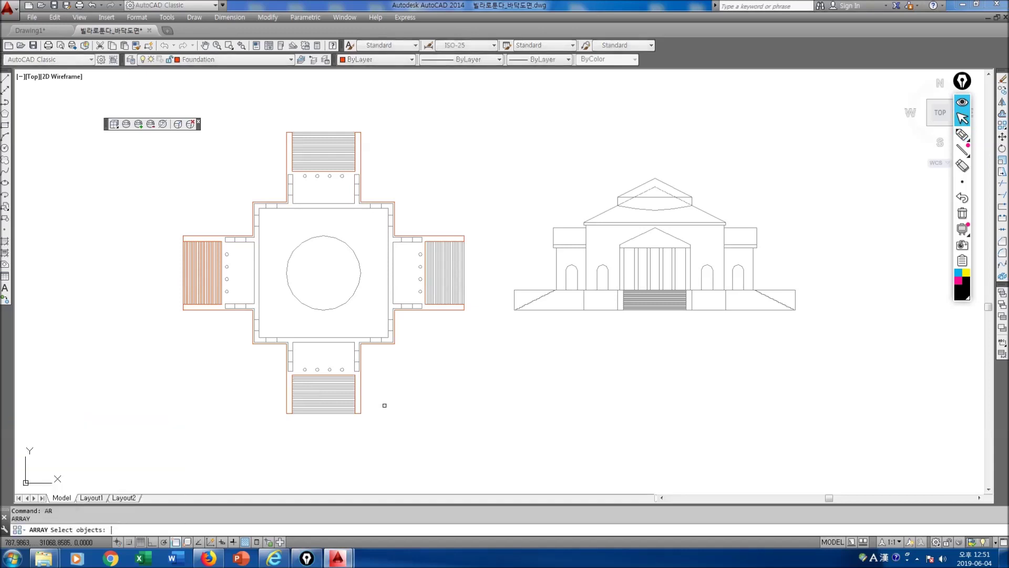
left_click(211, 277)
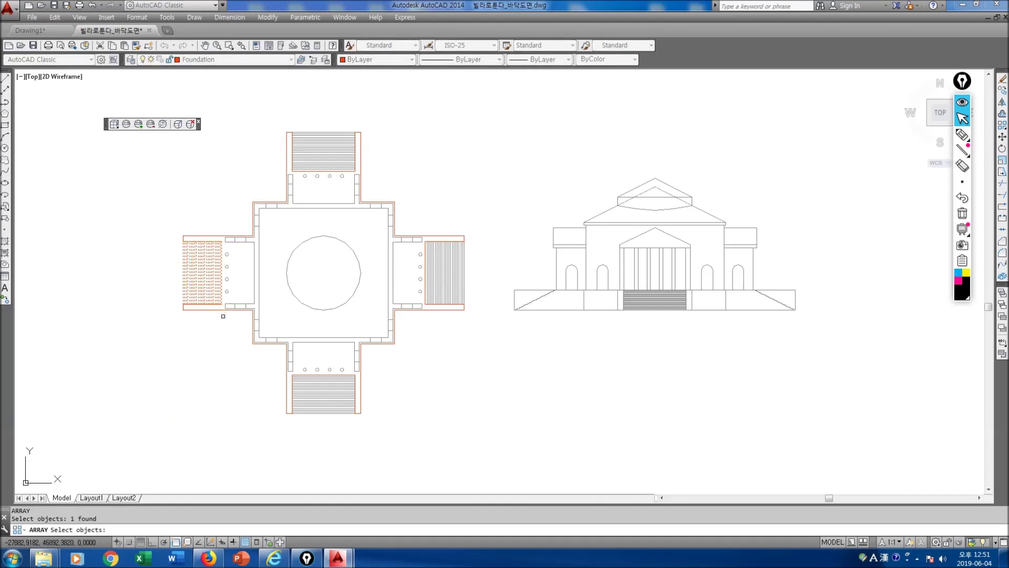
key("Return")
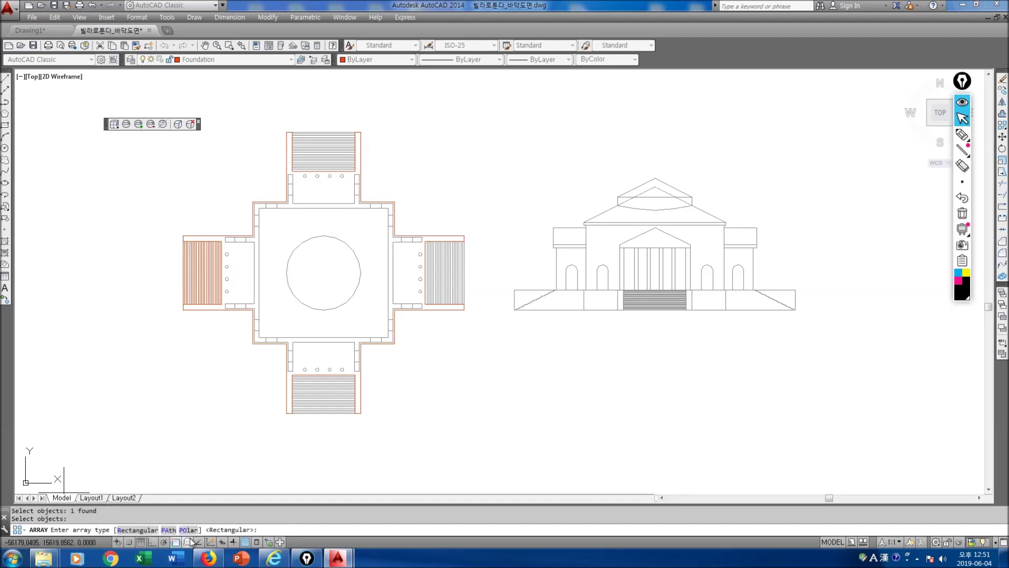
key("Return")
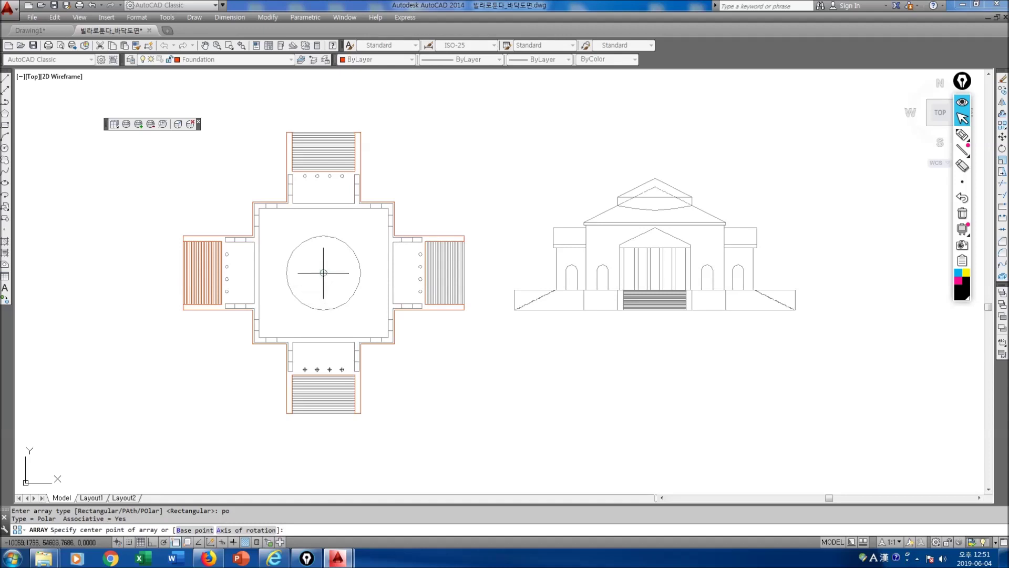
left_click(323, 273)
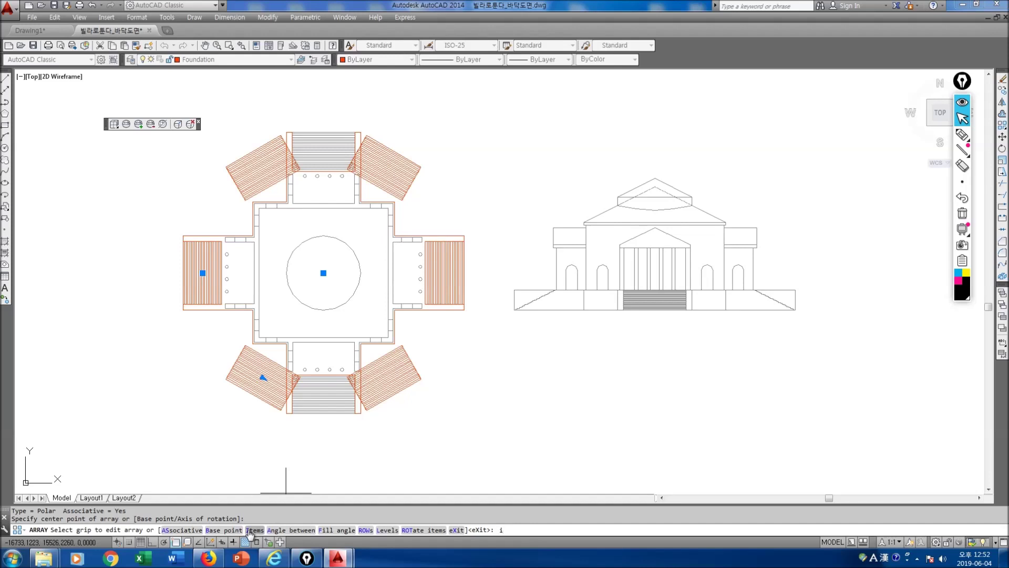
key("Return")
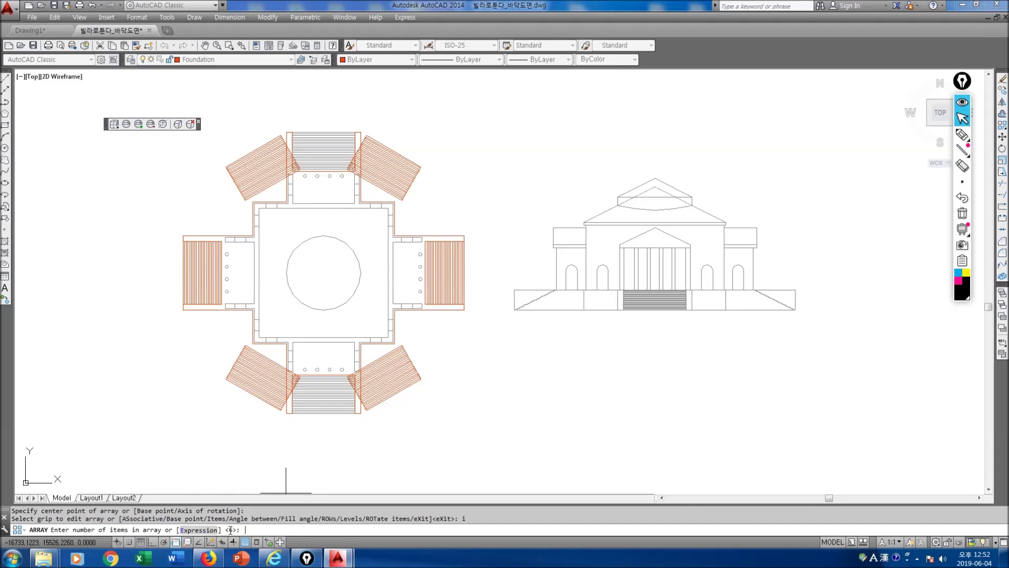
key("Return")
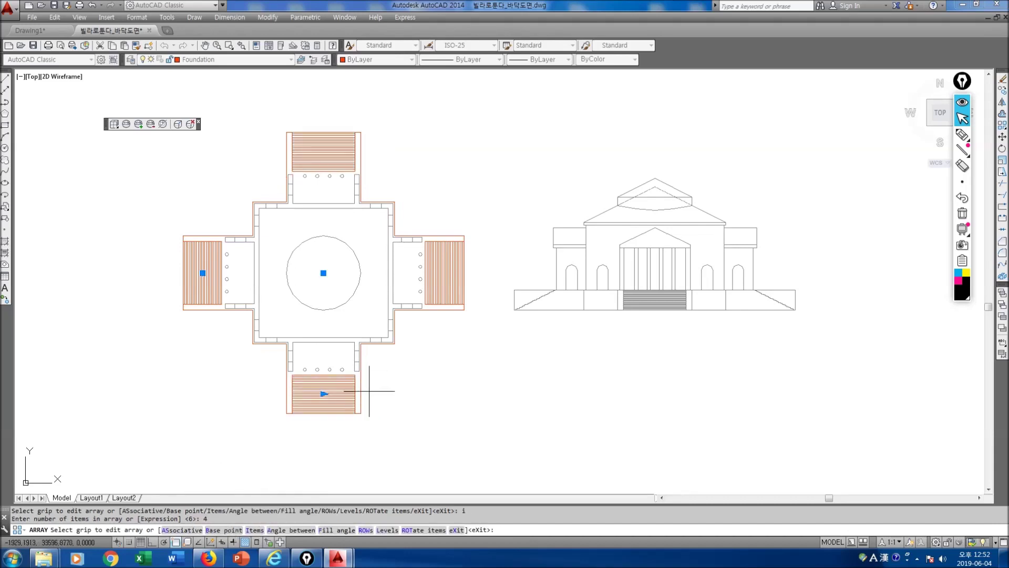
key("Escape")
Examine the four arrayed stairs on the foundation in a tilted 3D view with hidden lines removed.
type("orb")
key("Return")
left_click_drag(369, 389, 347, 296)
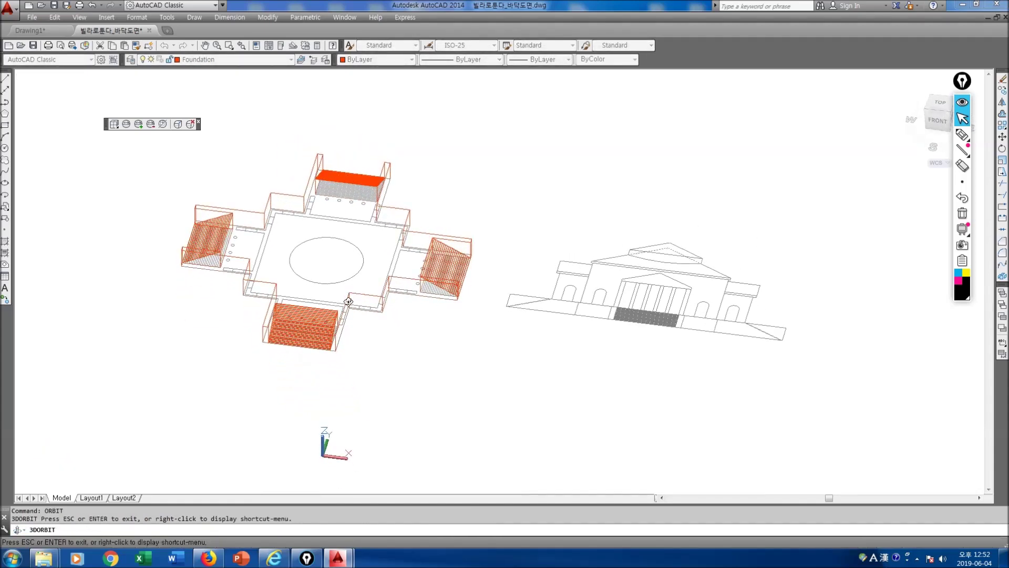
key("Escape")
type("hid")
key("Return")
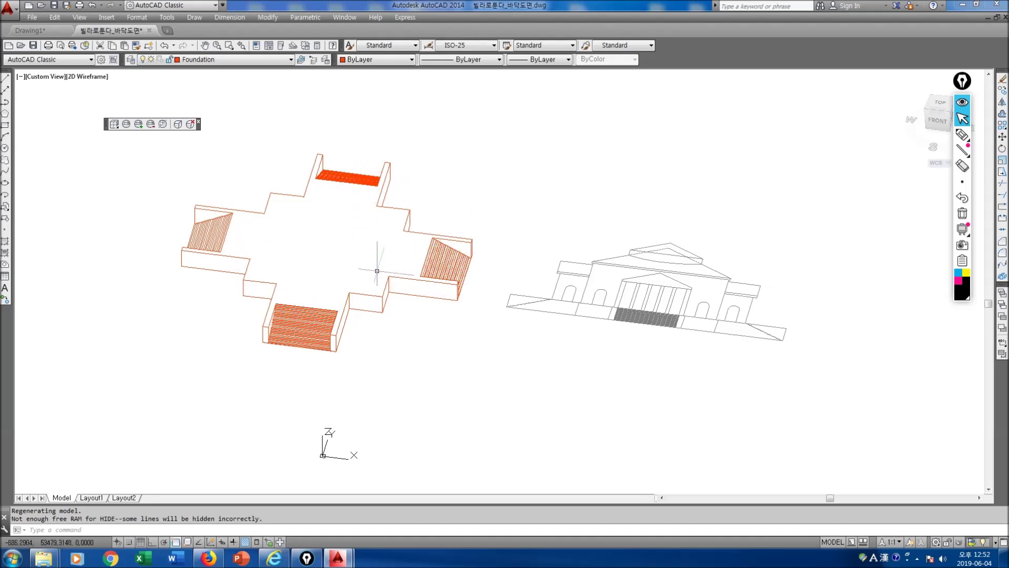
key("Return")
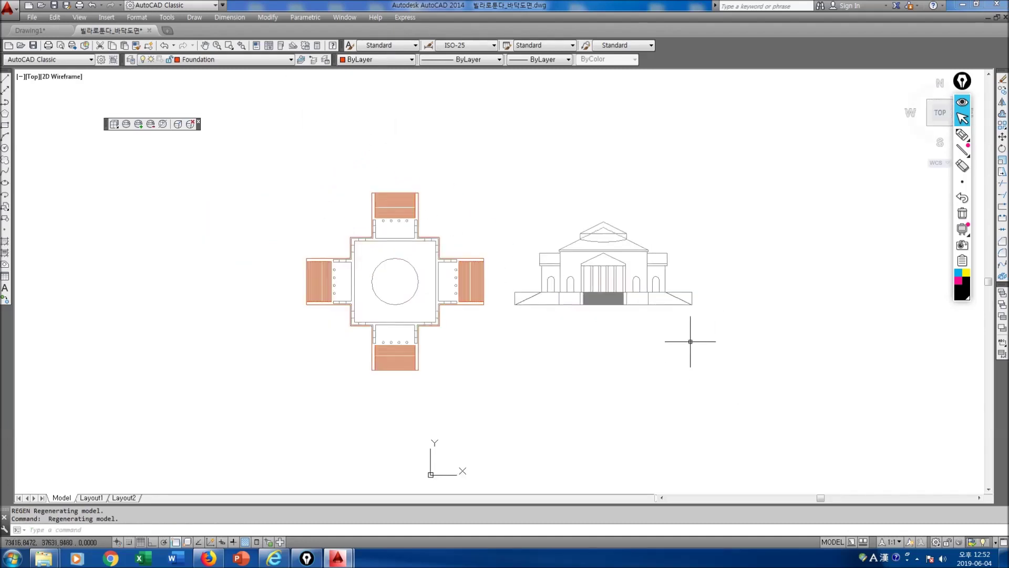
key("ctrl+shift+3")
mouse_move(543, 316)
left_mouse_down()
mouse_move(514, 304)
mouse_move(616, 293)
mouse_move(683, 300)
mouse_move(578, 312)
mouse_move(603, 312)
mouse_move(698, 300)
mouse_move(637, 288)
mouse_move(552, 290)
mouse_move(535, 269)
mouse_move(599, 253)
mouse_move(680, 261)
mouse_move(678, 281)
mouse_move(635, 292)
left_mouse_up()
left_click(962, 118)
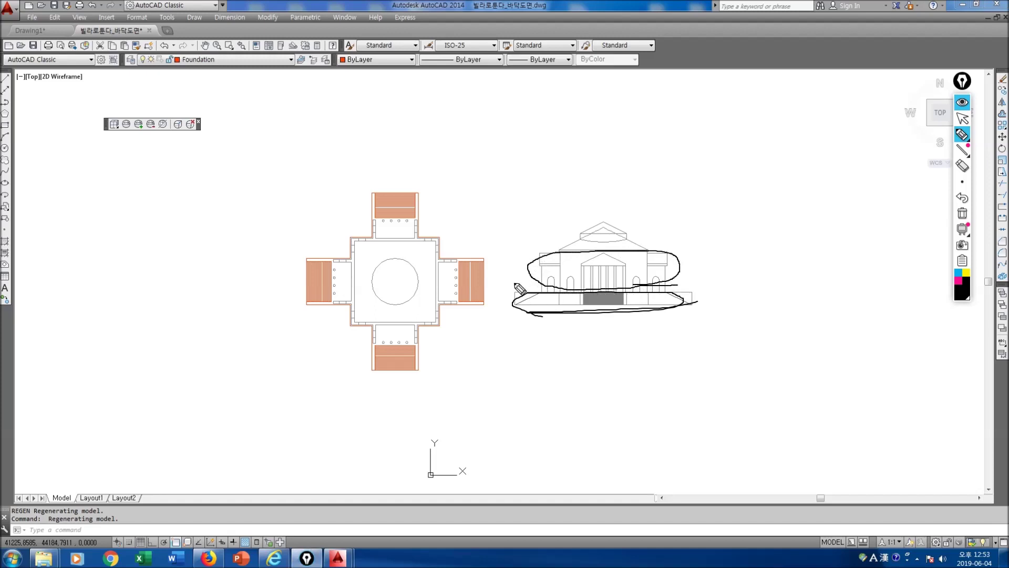
Make Middle the current layer.
left_click(291, 60)
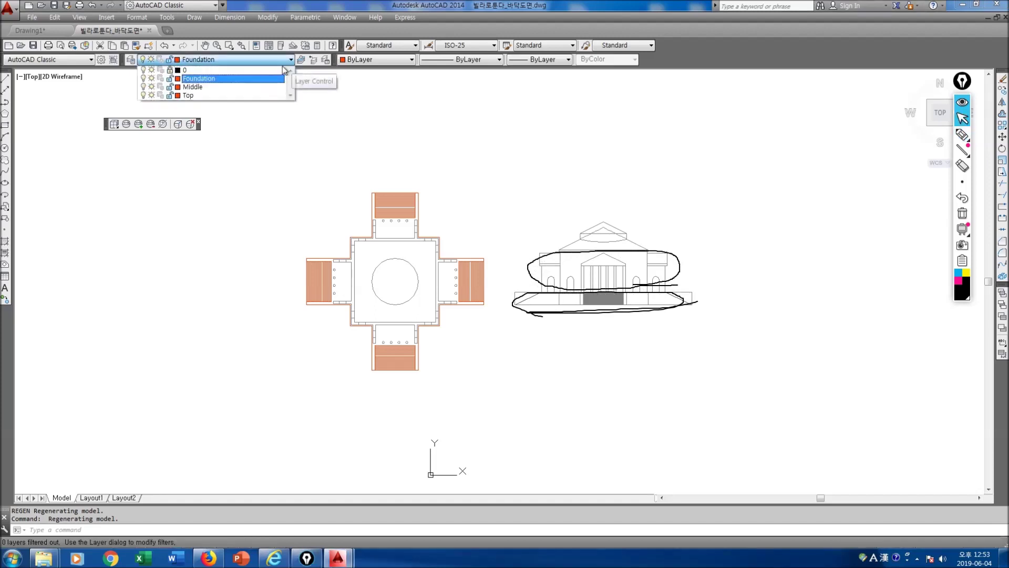
left_click(221, 86)
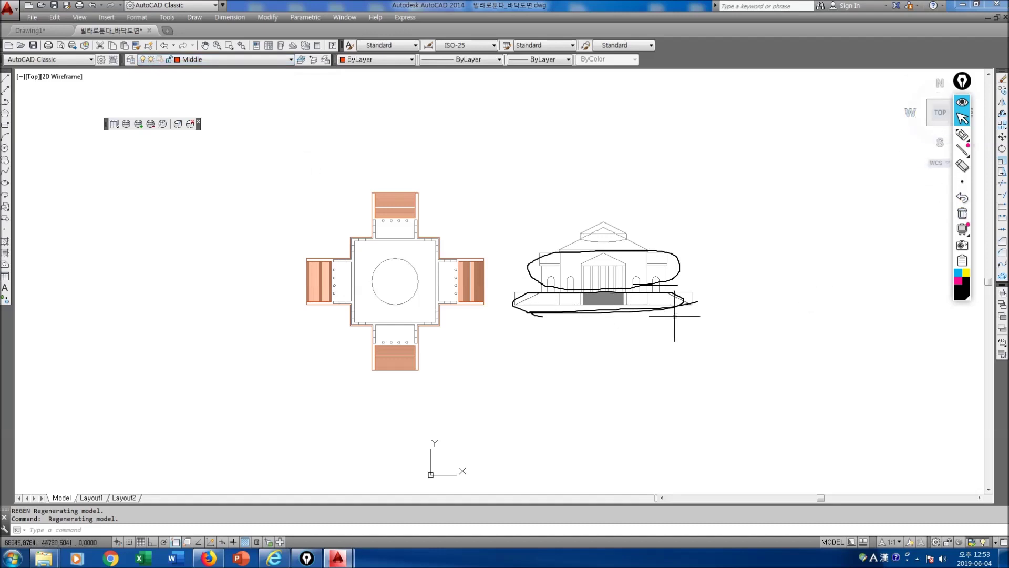
key("ctrl+shift+7")
scroll(579, 305, "up", 4)
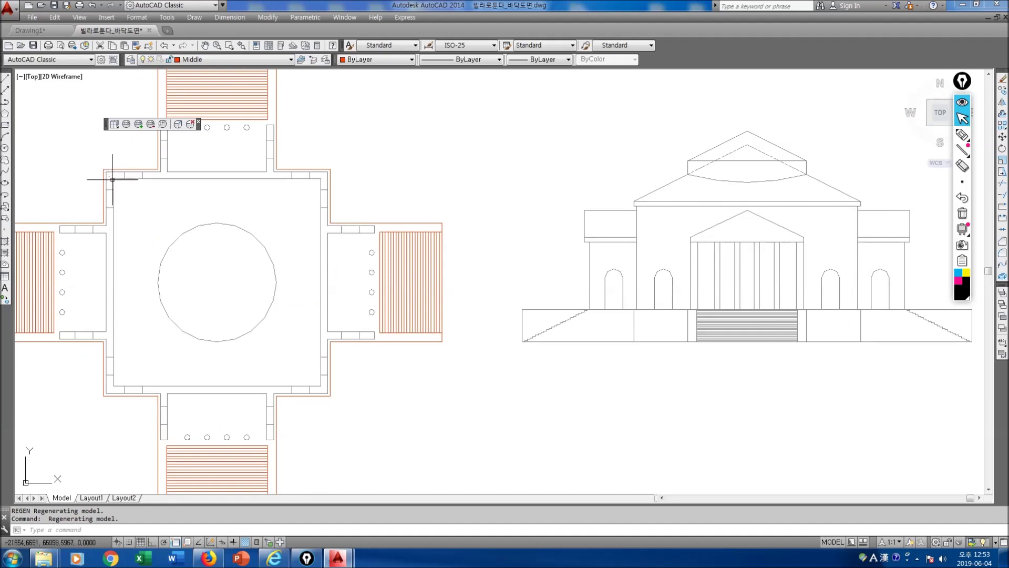
key("ctrl+shift+3")
mouse_move(108, 172)
left_mouse_down()
mouse_move(144, 173)
mouse_move(113, 195)
mouse_move(142, 180)
mouse_move(135, 205)
mouse_move(145, 170)
left_mouse_up()
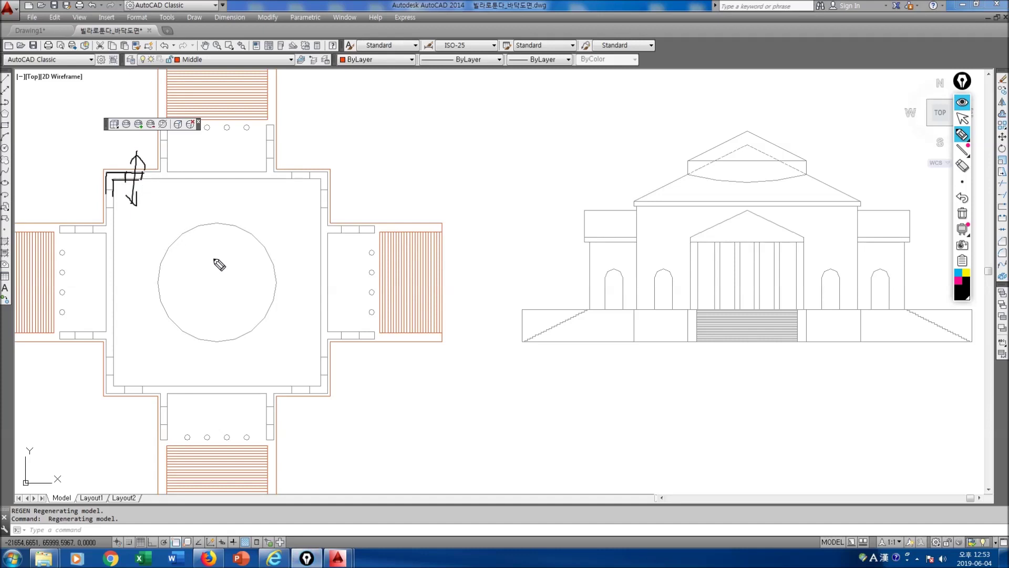
key("ctrl+shift+2")
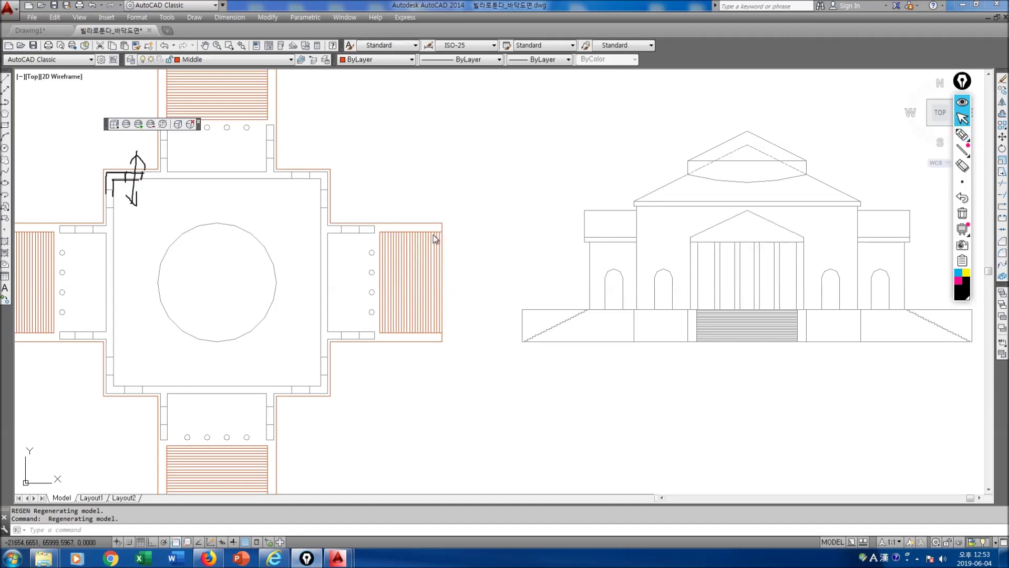
key("ctrl+shift+7")
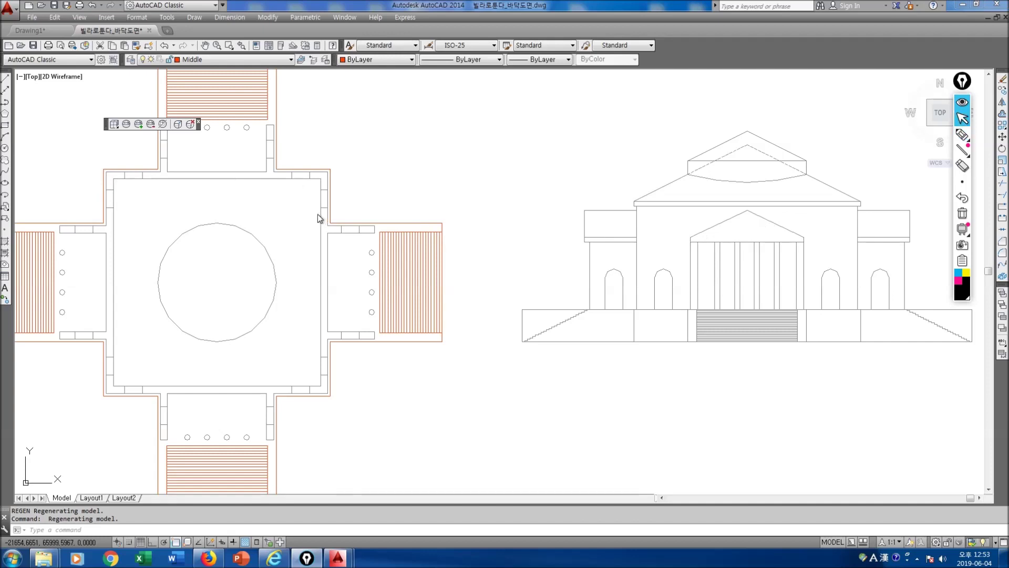
left_click(323, 215)
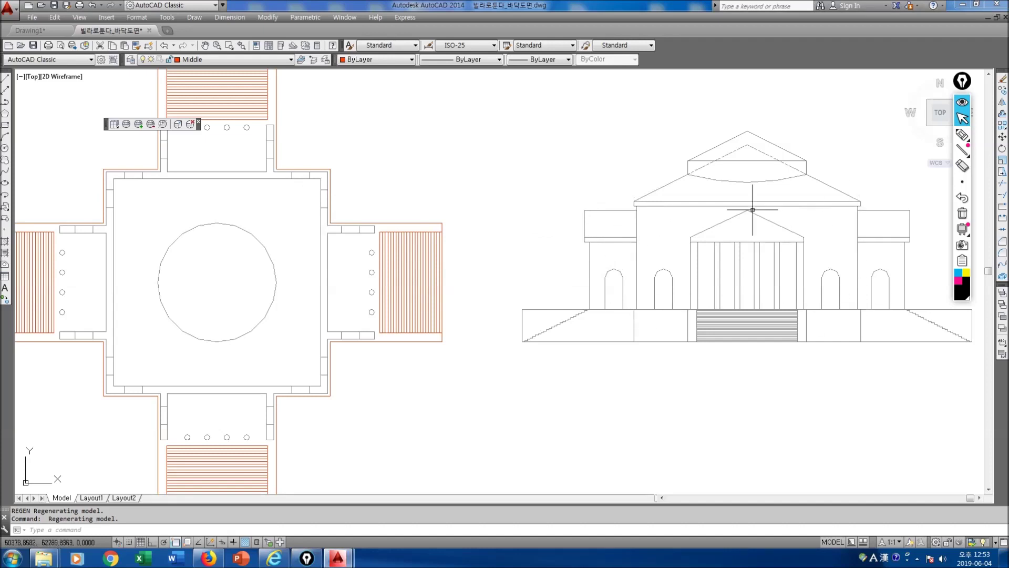
Draw two rectangles over the plan's central square, corner to corner along the outer and the inner faces of the main walls.
middle_click_drag(397, 286, 460, 266)
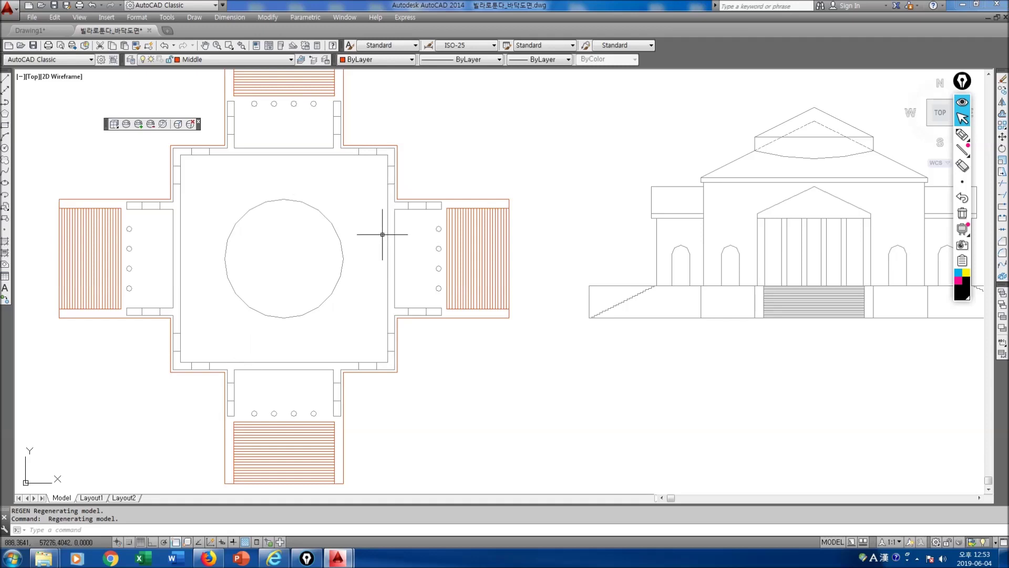
key("Return")
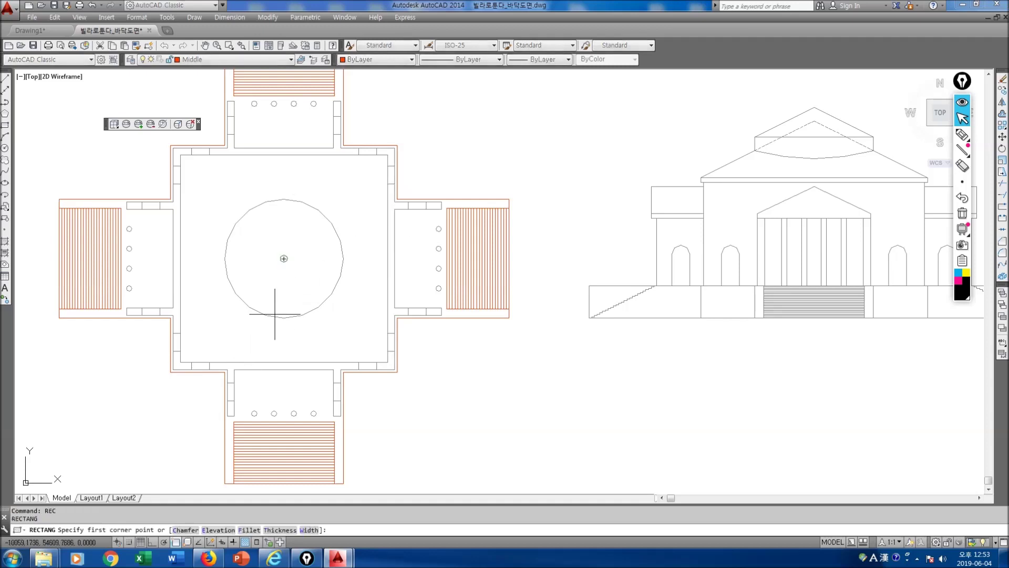
left_click(173, 370)
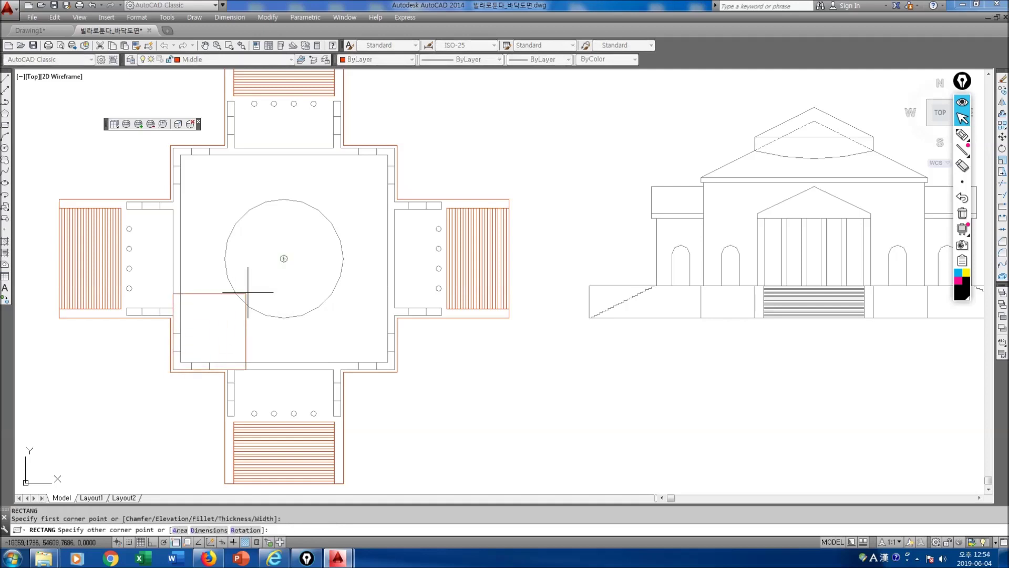
left_click(395, 147)
key("Return")
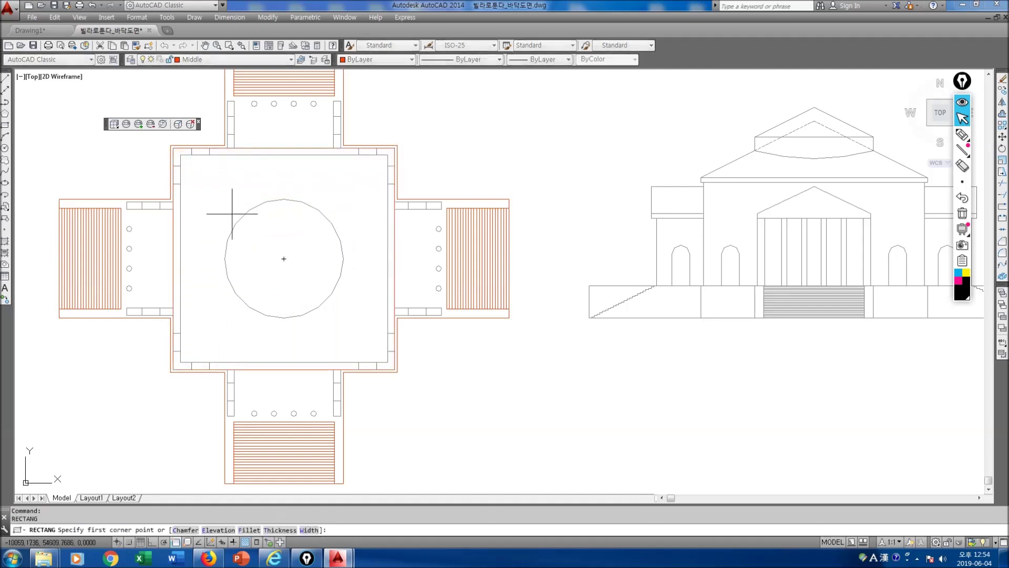
left_click(181, 155)
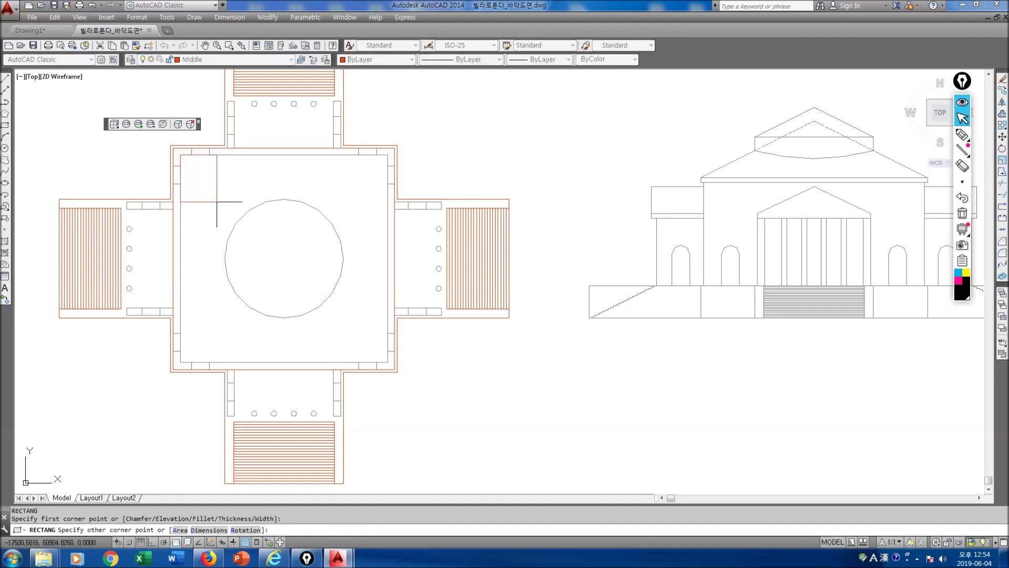
left_click(388, 362)
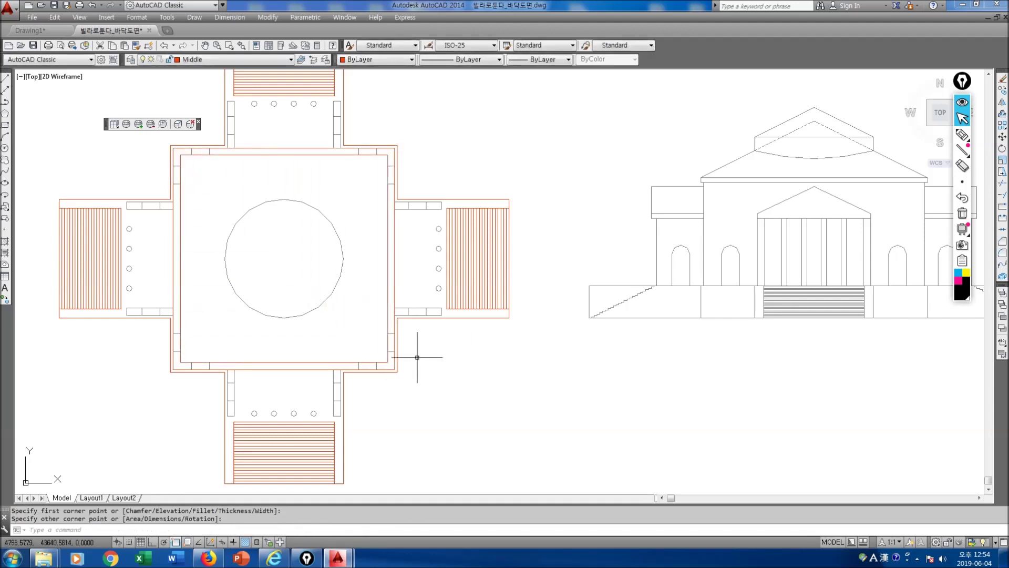
key("Escape")
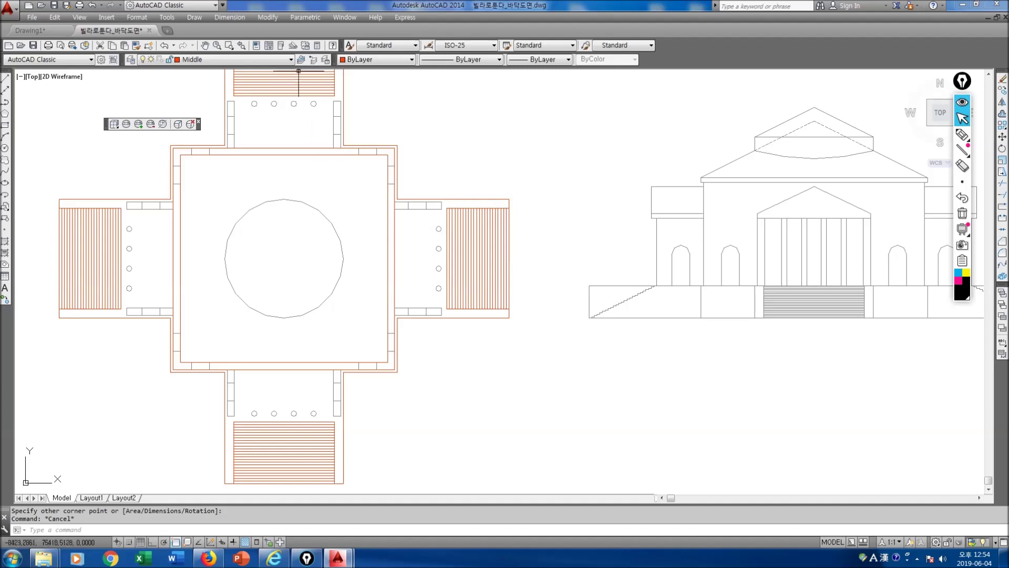
Turn off the Foundation layer.
left_click(289, 59)
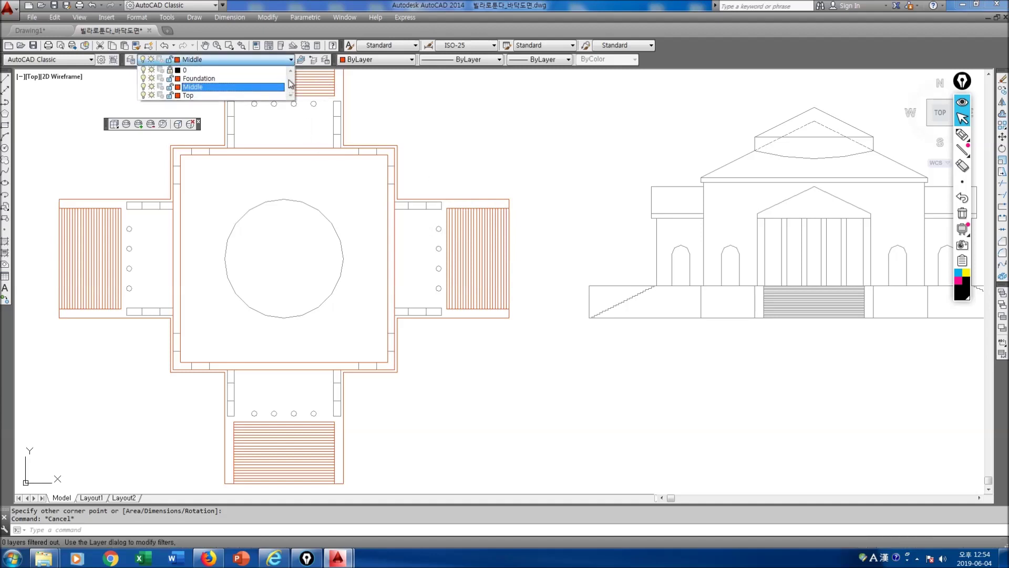
left_click(144, 79)
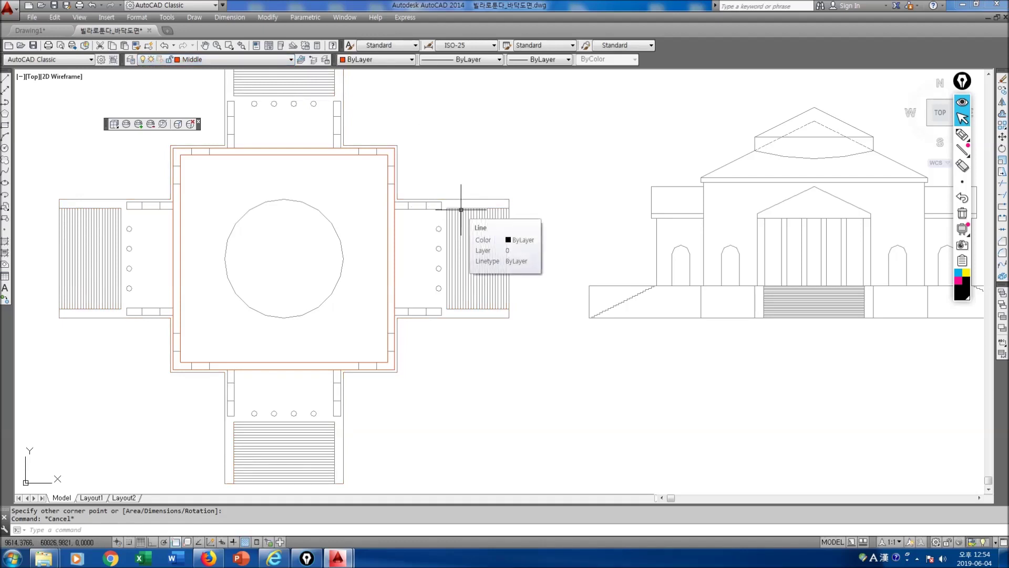
key("Escape")
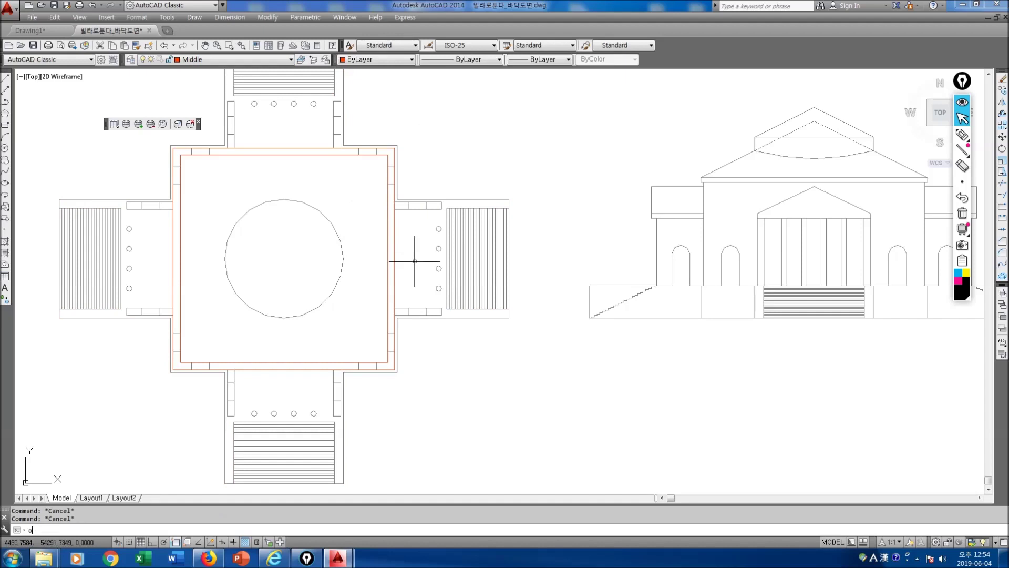
Measure the main wall's height in the elevation, from the top of the foundation to the underside of the roof eave.
middle_click_drag(563, 239, 454, 264)
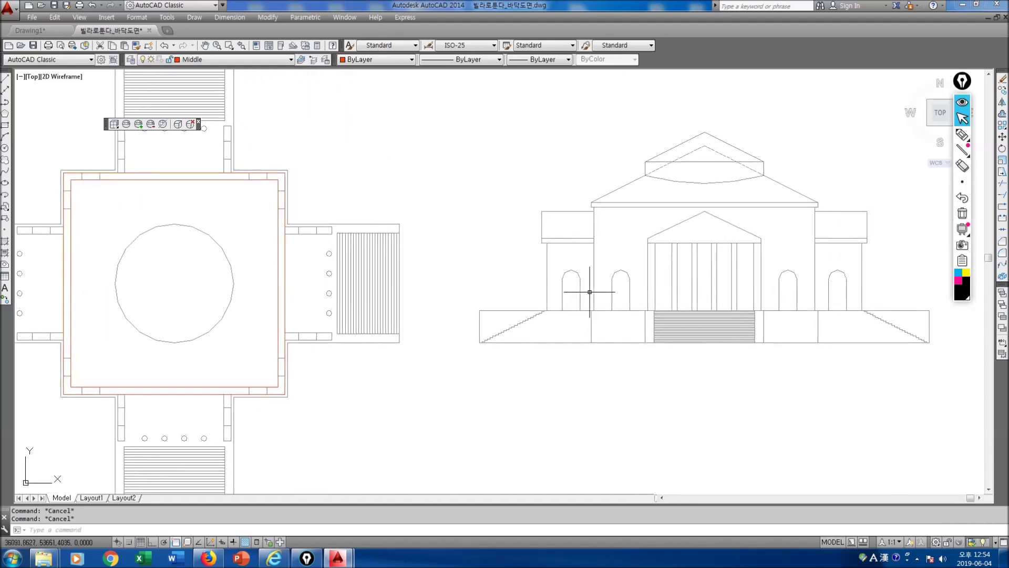
type("dist")
key("Return")
left_click(594, 309)
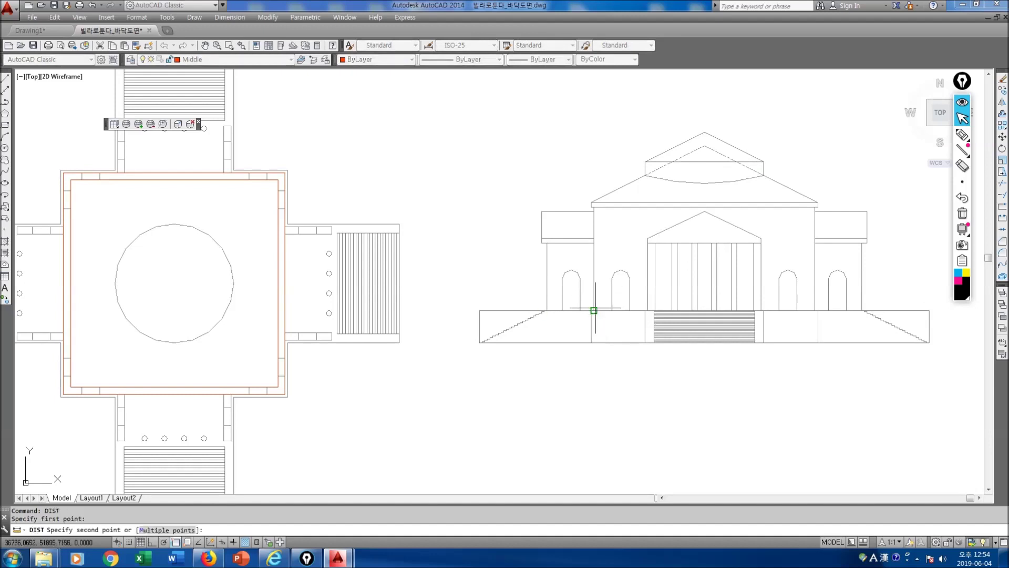
left_click(593, 207)
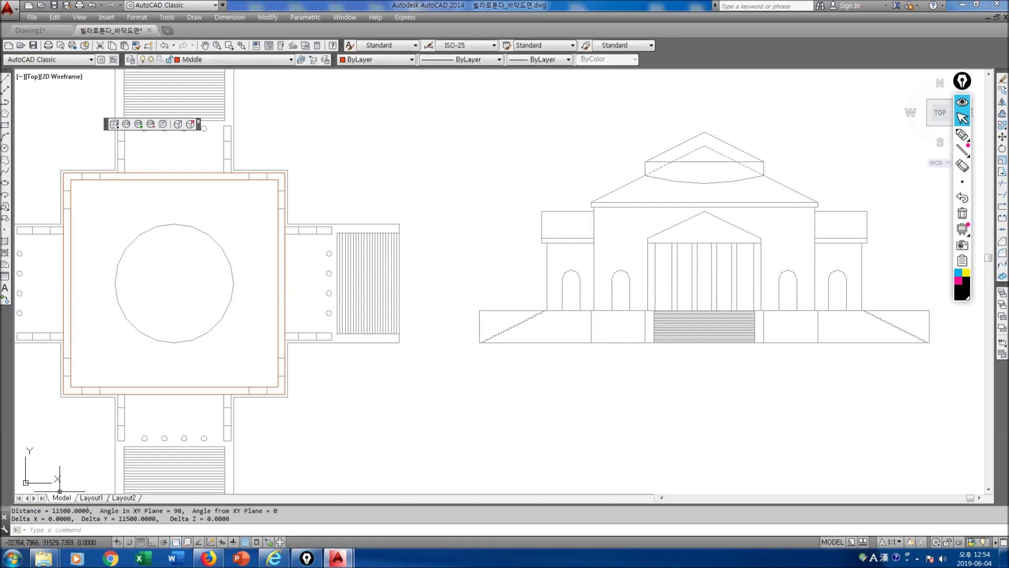
Extrude the outer and inner main wall rectangles to a height of 11500 and regenerate the drawing.
middle_click_drag(308, 404, 430, 389, "shift")
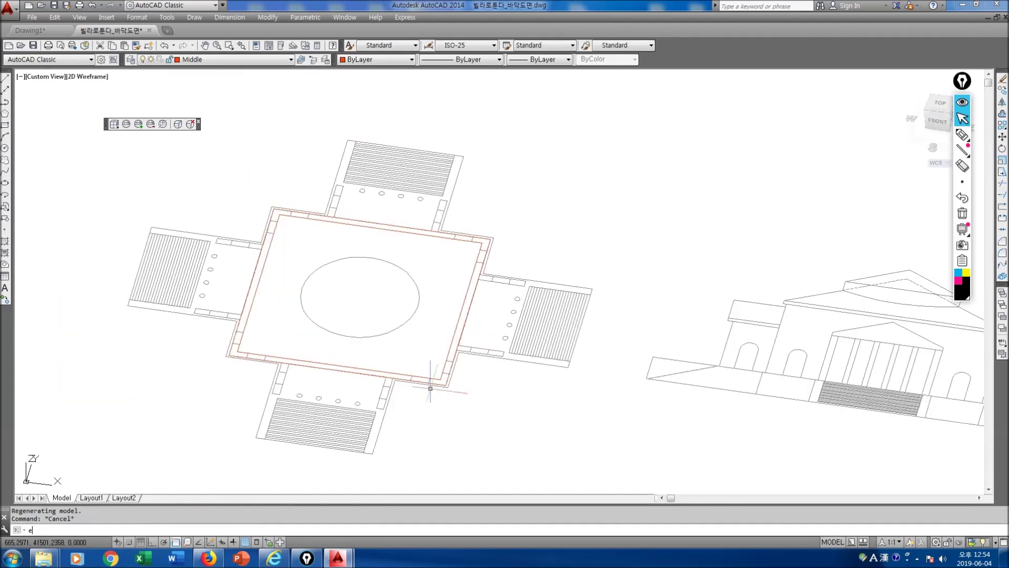
type("extrude")
key("Return")
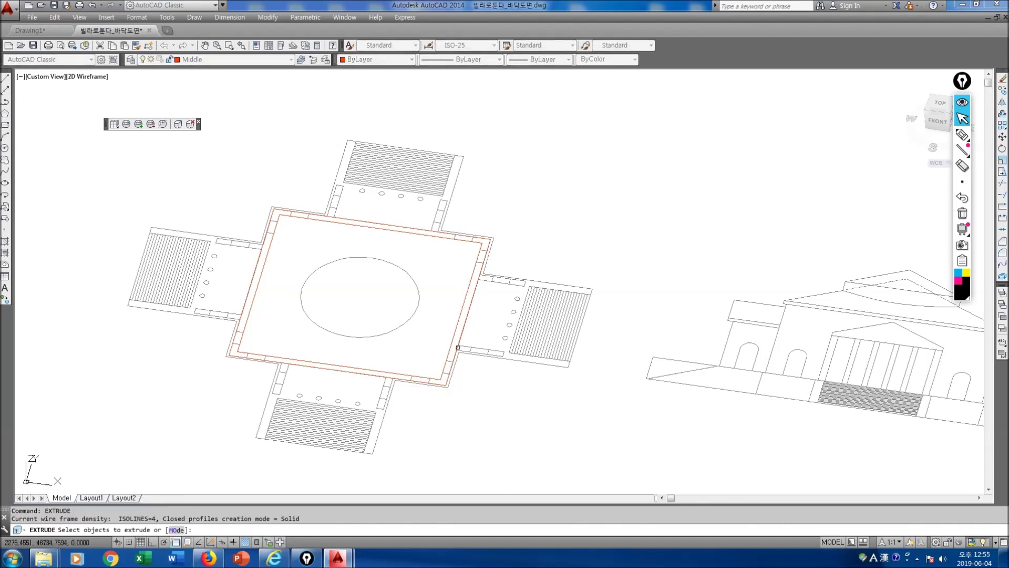
left_click(463, 333)
left_click(454, 334)
key("Return")
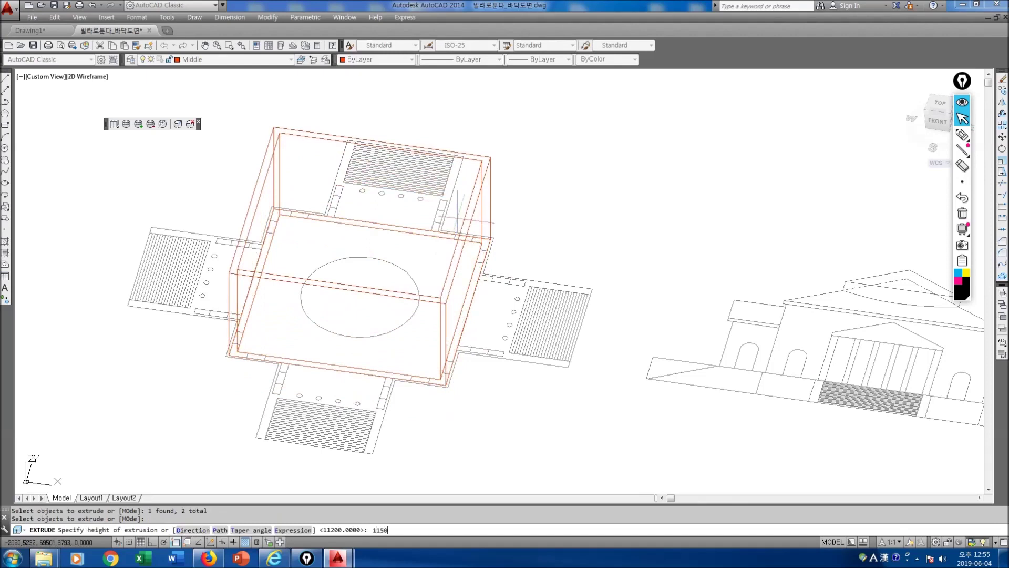
key("Return")
type("re")
key("Return")
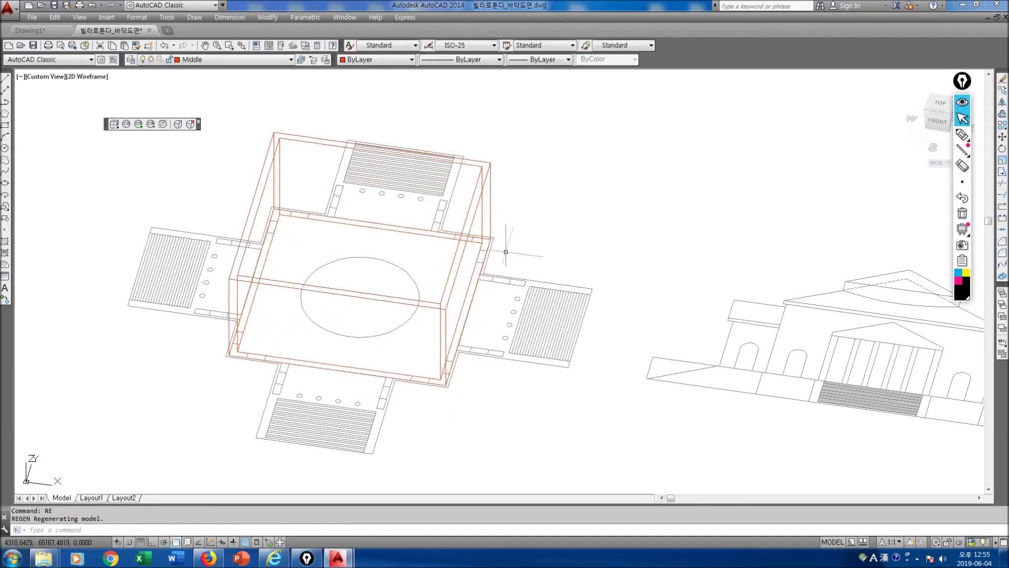
Subtract the inner box from the outer box to leave the hollow main walls, and regenerate the drawing.
type("su")
key("Return")
left_click(472, 218)
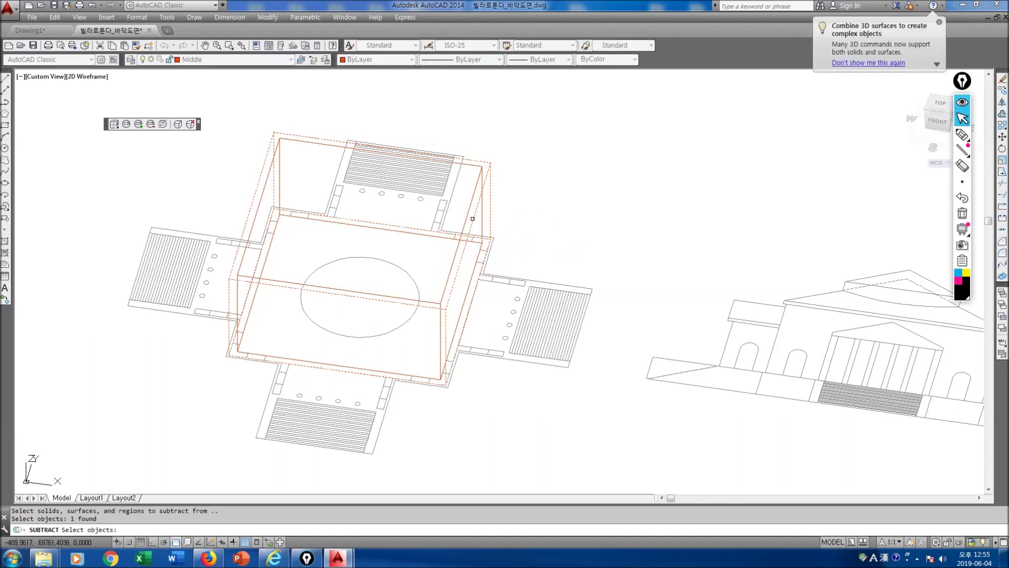
key("Return")
left_click(465, 217)
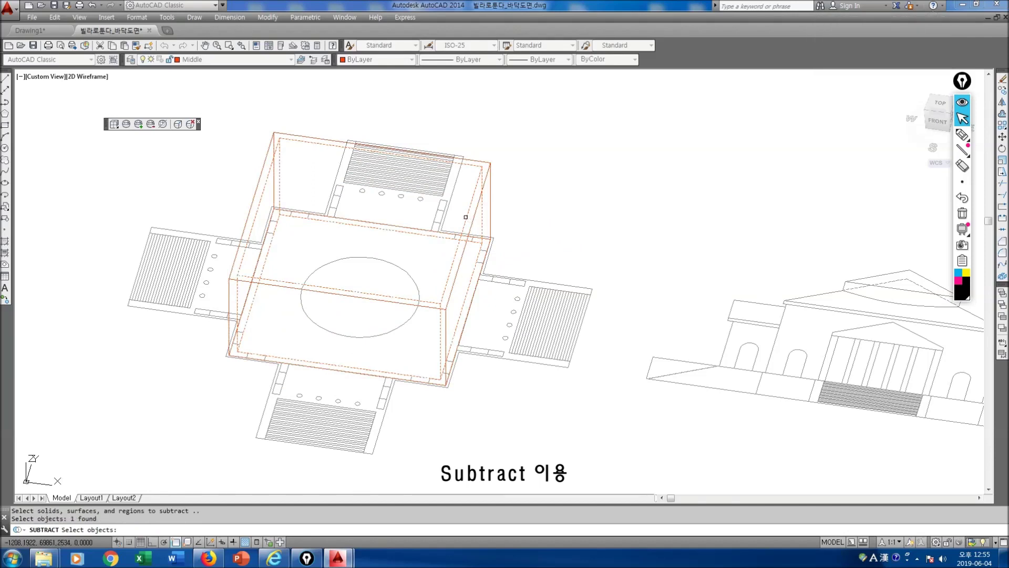
key("Return")
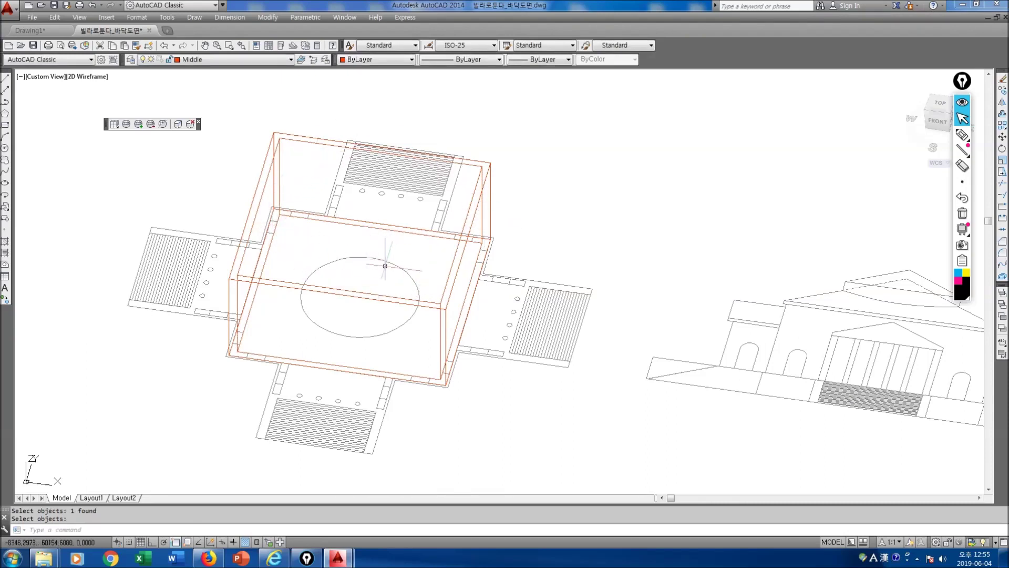
type("RE")
key("Return")
middle_click_drag(347, 320, 313, 322)
middle_click_drag(626, 325, 478, 269)
scroll(481, 270, "down", 4)
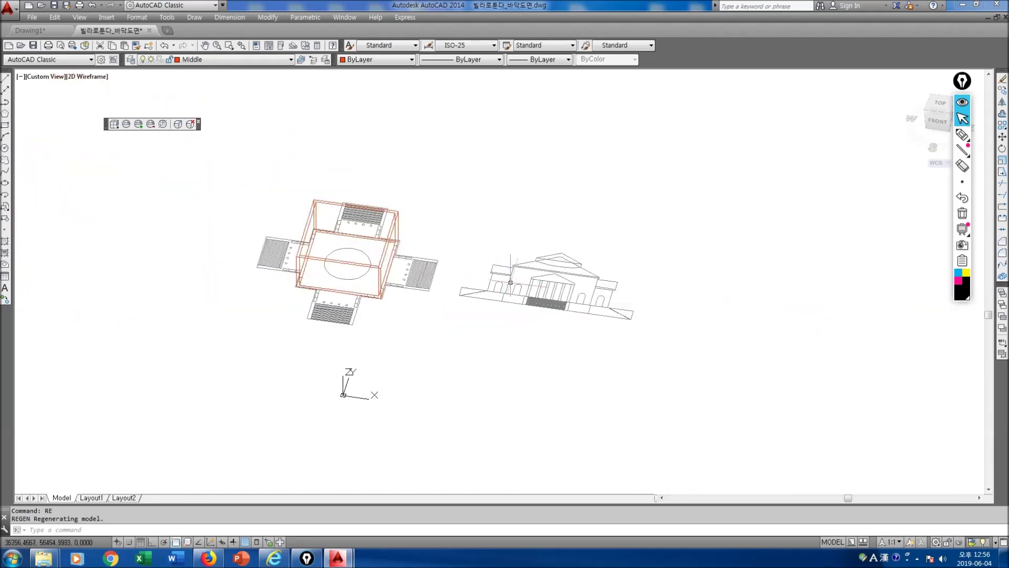
scroll(515, 289, "up", 5)
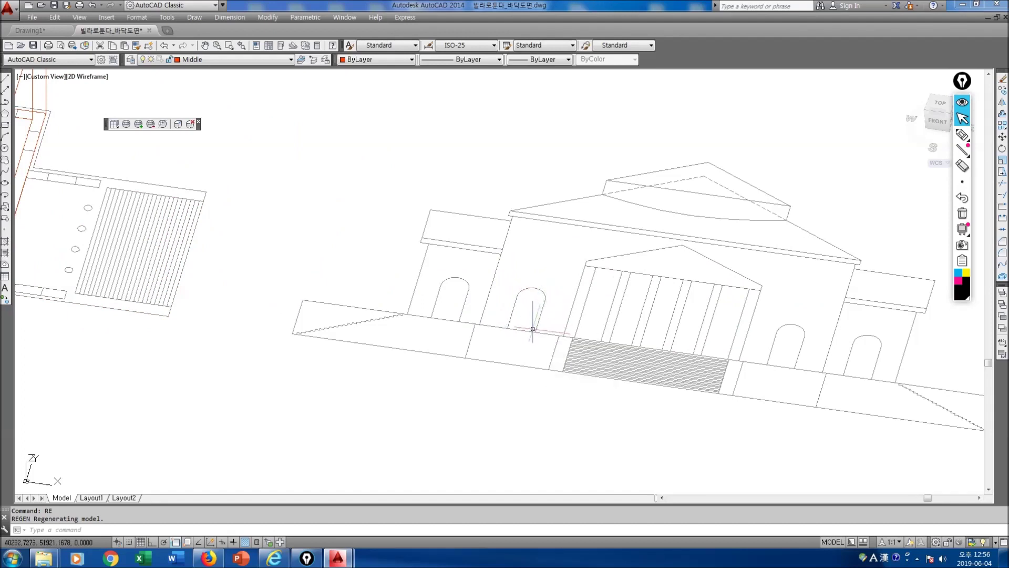
scroll(654, 322, "down", 3)
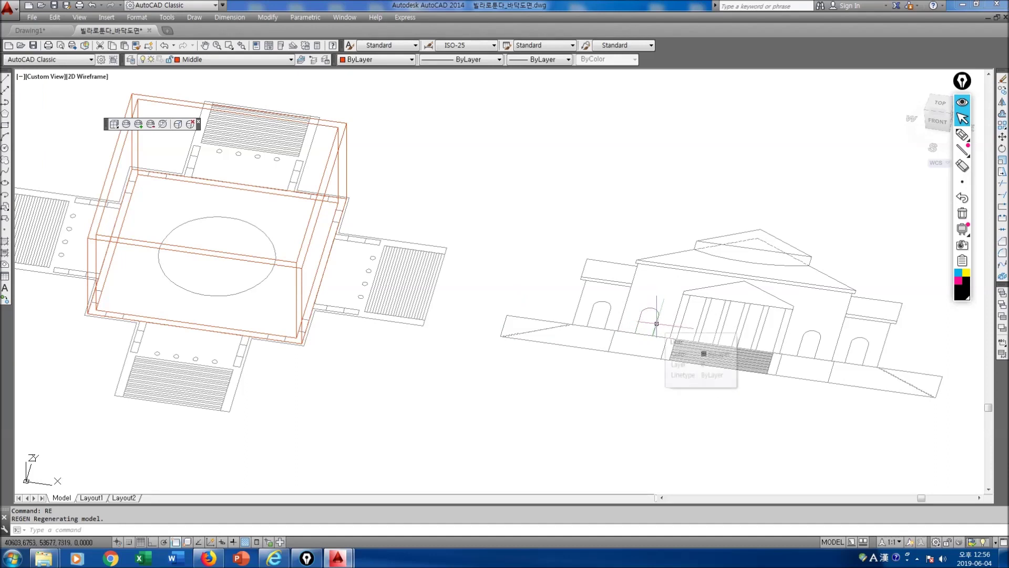
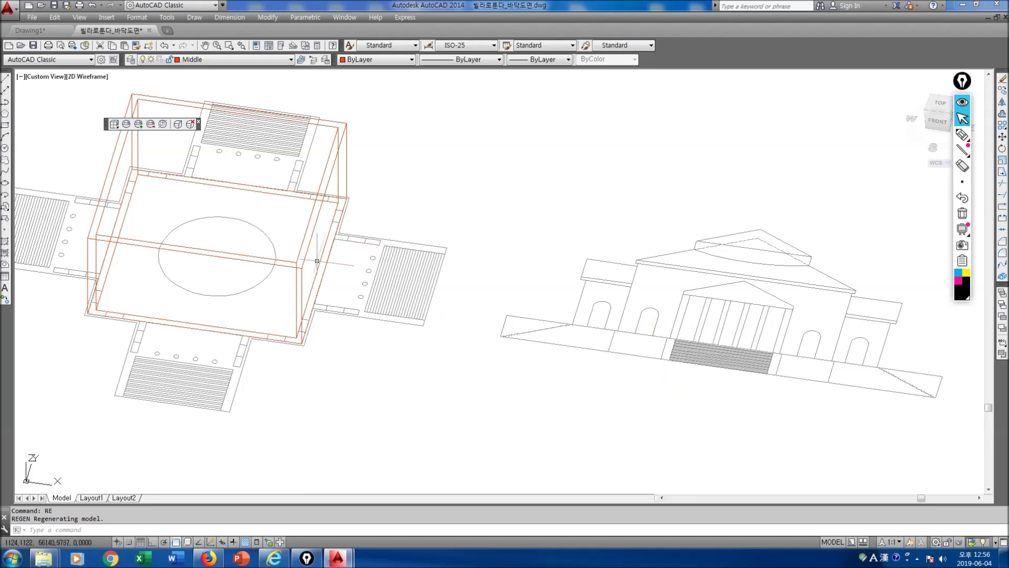
key("ctrl+shift+3")
mouse_move(107, 315)
left_mouse_down()
mouse_move(108, 290)
mouse_move(122, 314)
mouse_move(116, 303)
mouse_move(147, 273)
left_mouse_up()
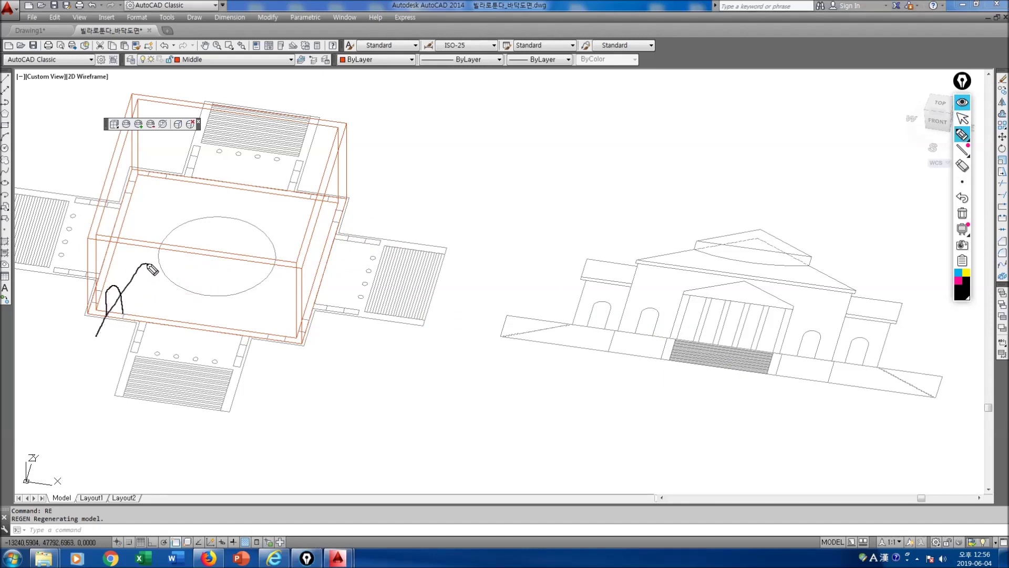
left_click(127, 325)
key("ctrl+shift+2")
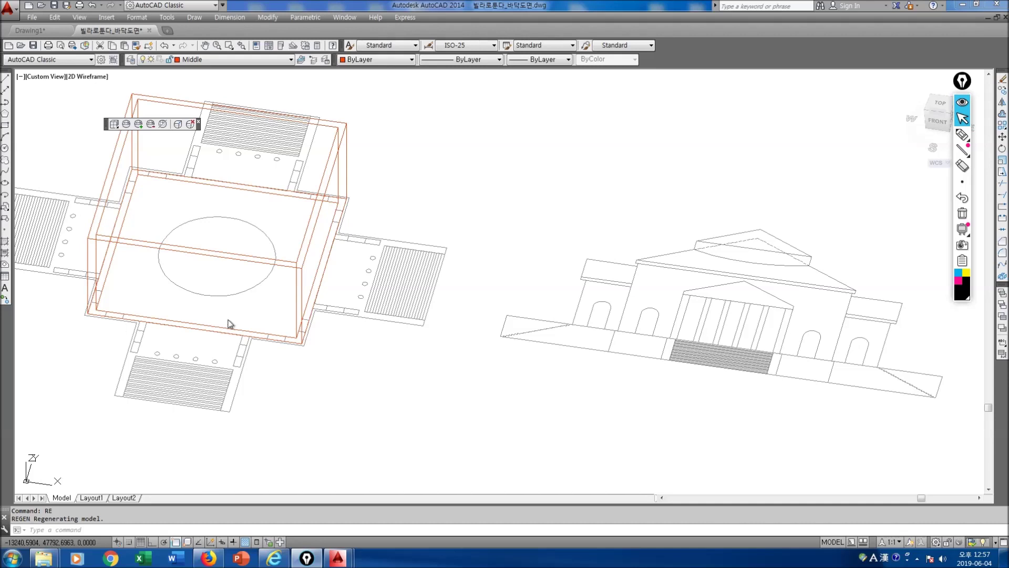
middle_click_drag(623, 344, 463, 366)
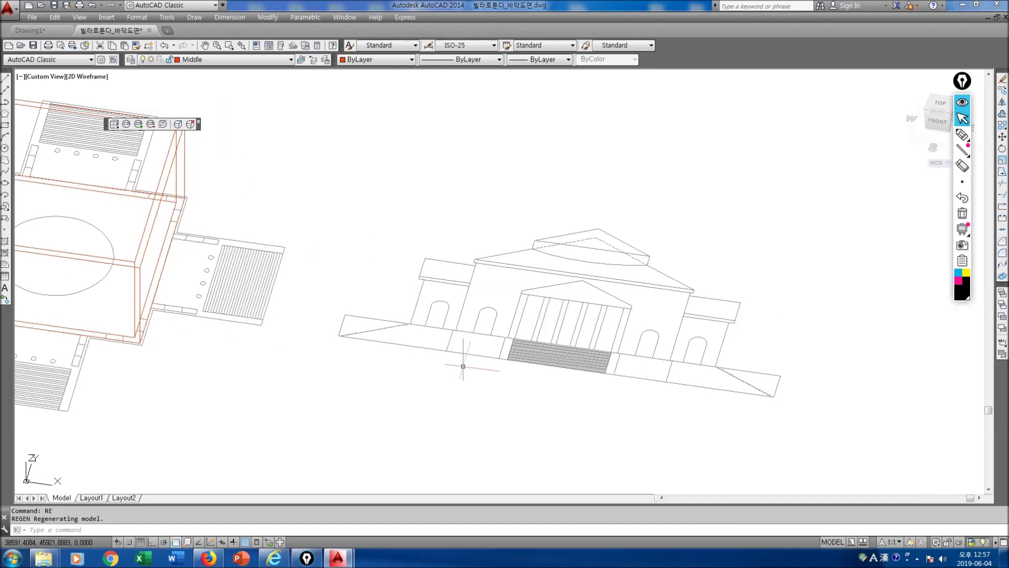
middle_click_drag(176, 342, 385, 349)
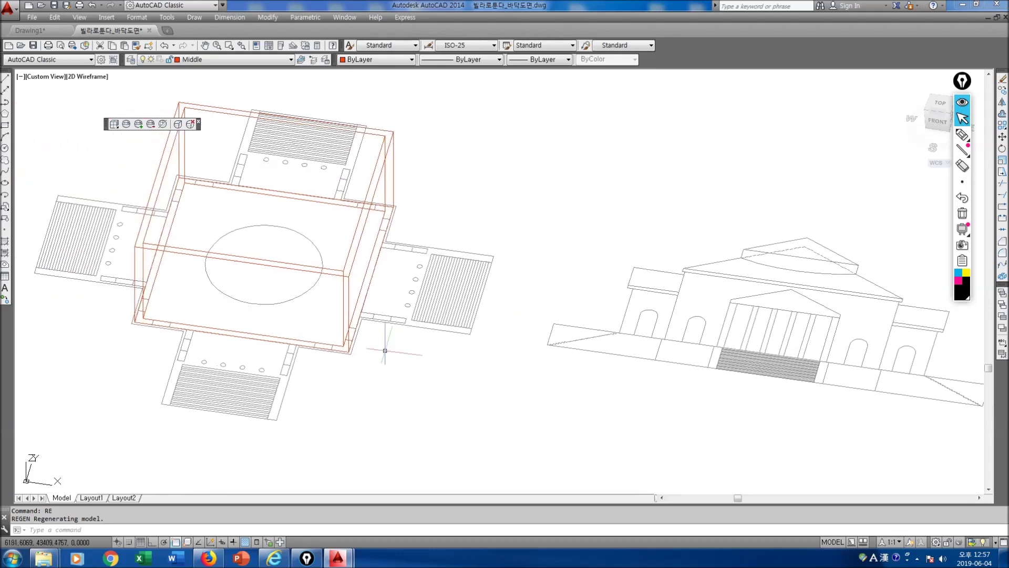
left_click(318, 345)
key("Escape")
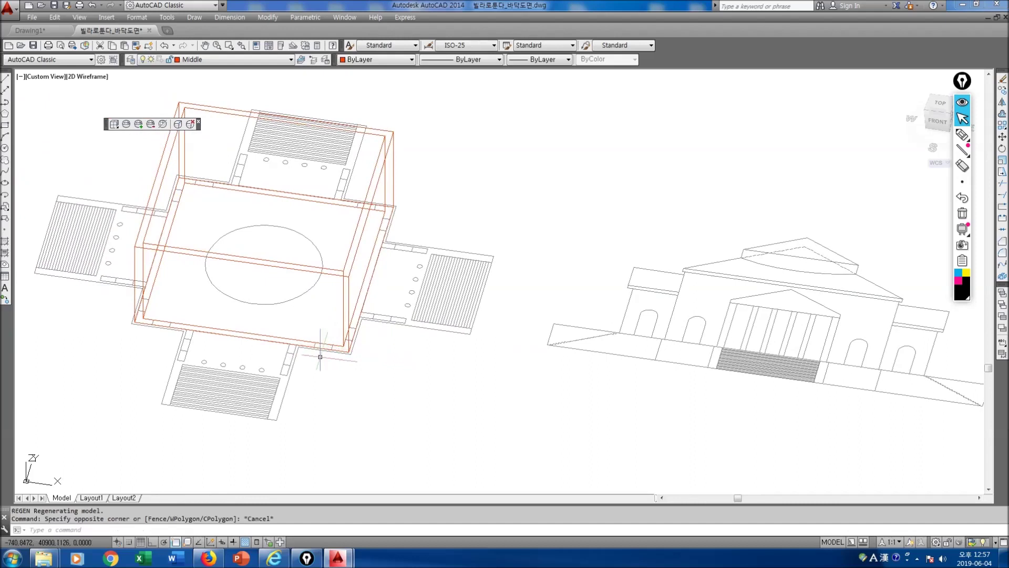
mouse_move(337, 339)
left_mouse_down()
mouse_move(326, 333)
mouse_move(303, 384)
mouse_move(333, 371)
left_mouse_up()
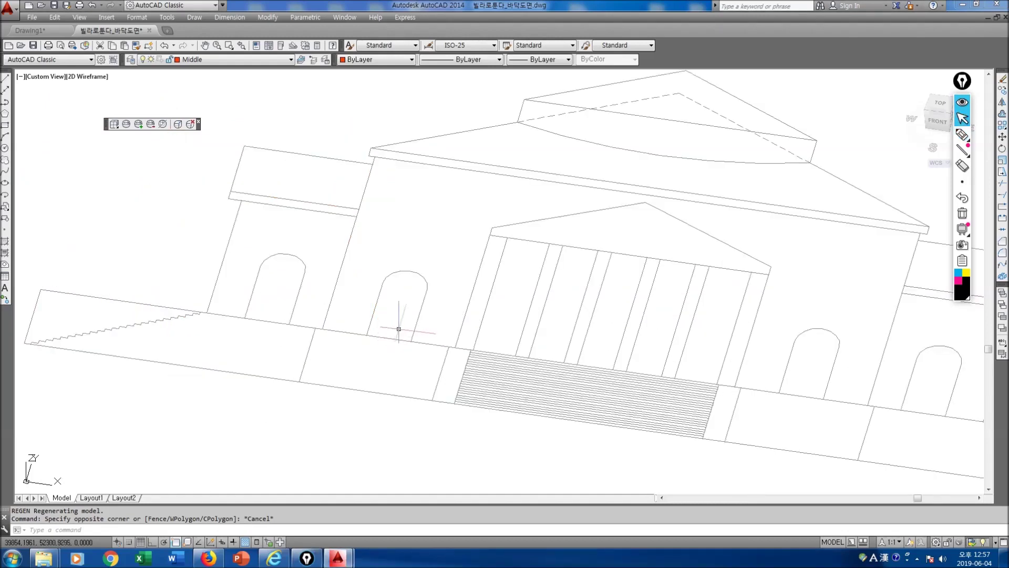
Trace a closed polyline with an arc segment over the arched opening just left of the portico in the elevation.
type("pl")
key("Return")
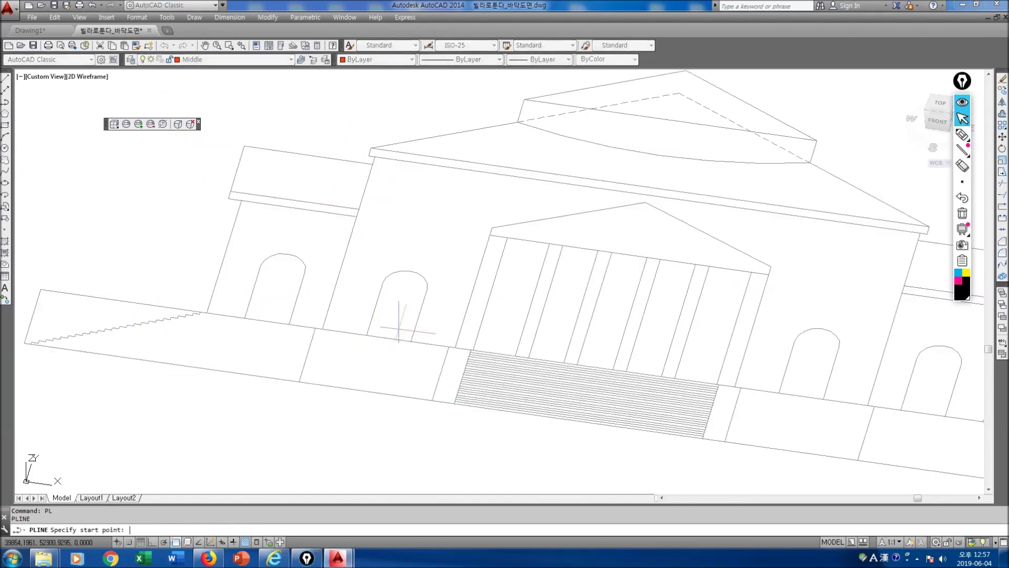
left_click(411, 341)
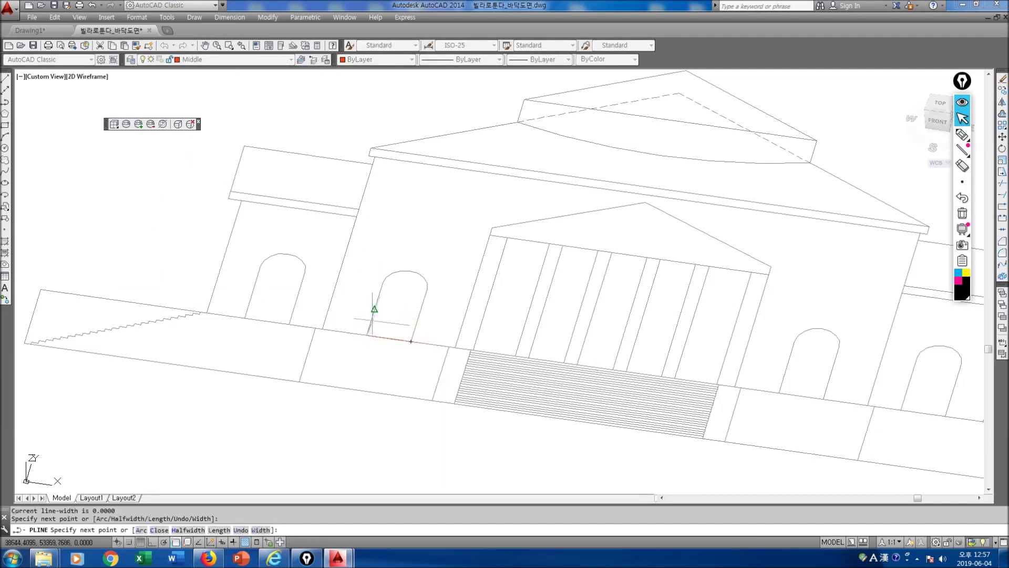
left_click(383, 282)
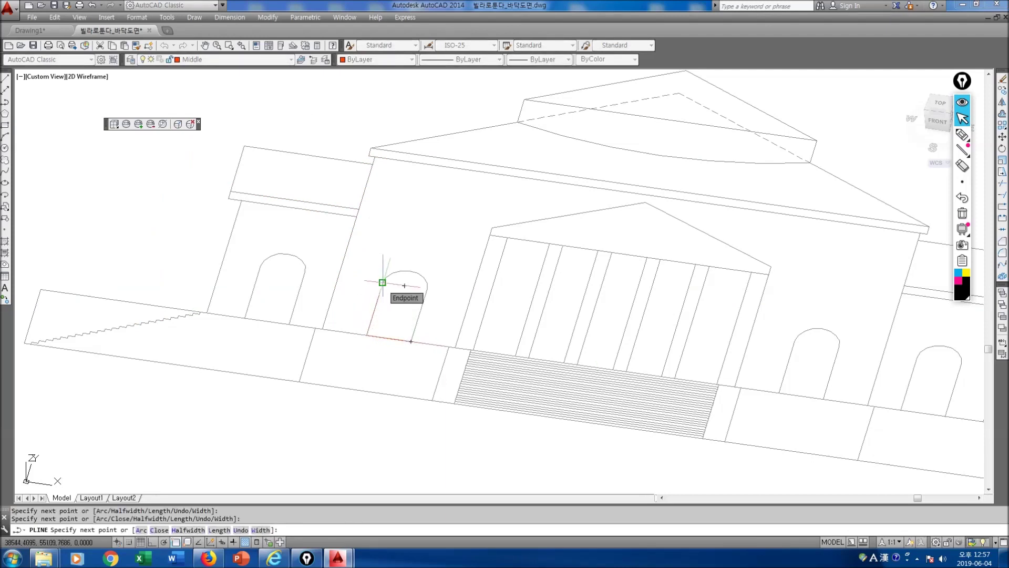
type("a")
key("Return")
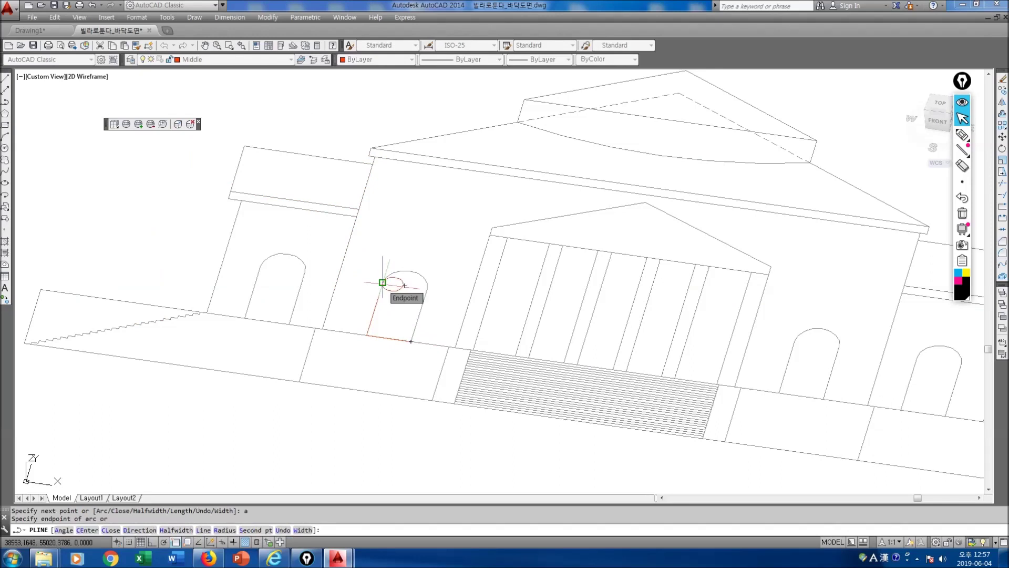
left_click(427, 288)
type("l")
key("Return")
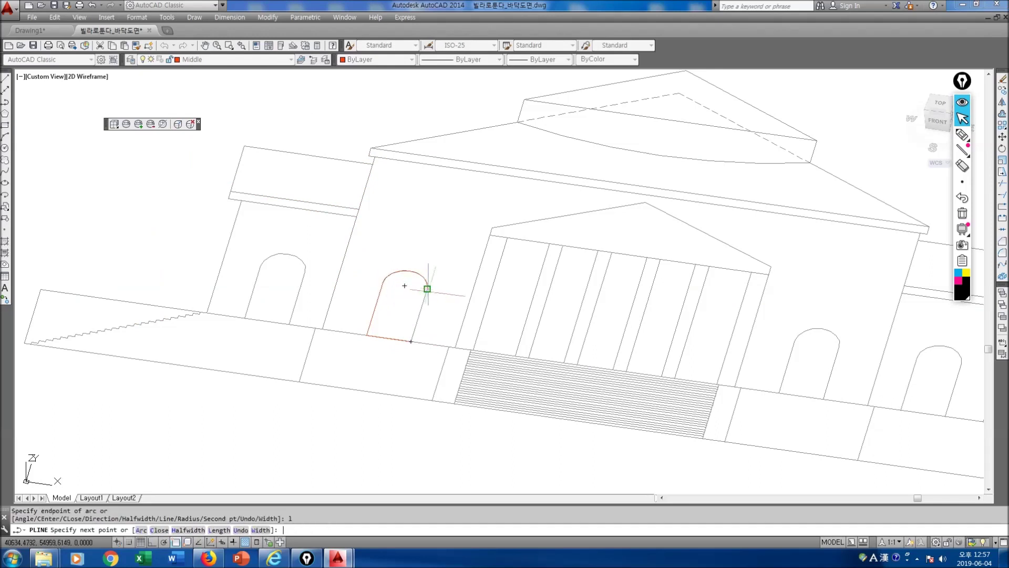
type("c")
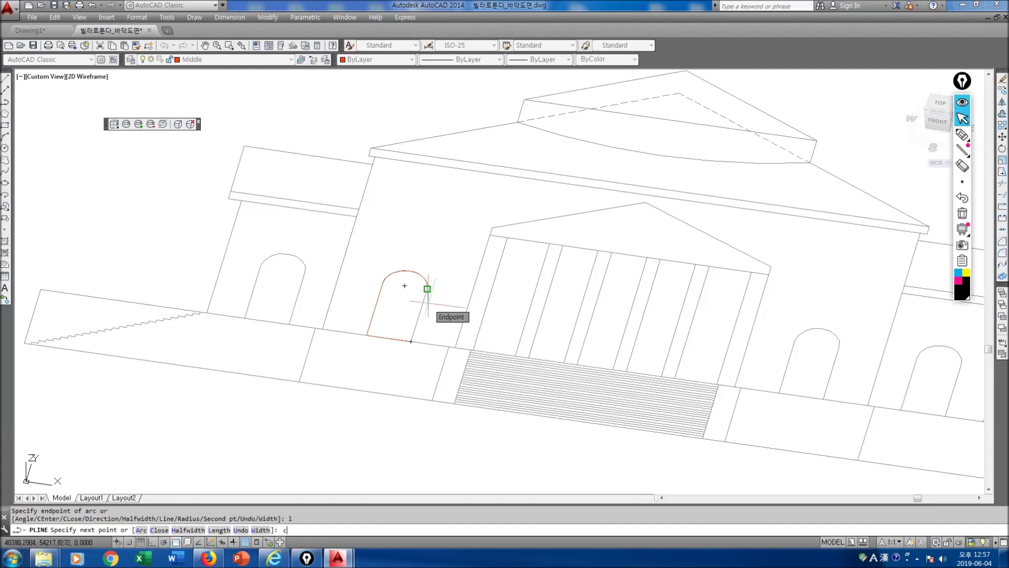
key("Return")
Measure the main wall's thickness in the plan, along the edge of an opening on the east side.
scroll(443, 309, "down", 3)
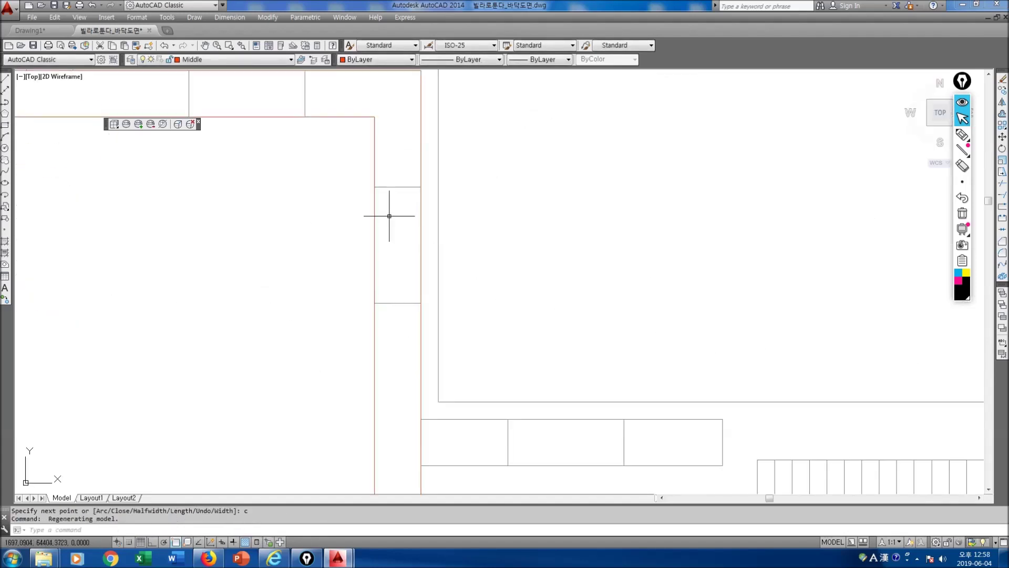
type("dist")
key("Return")
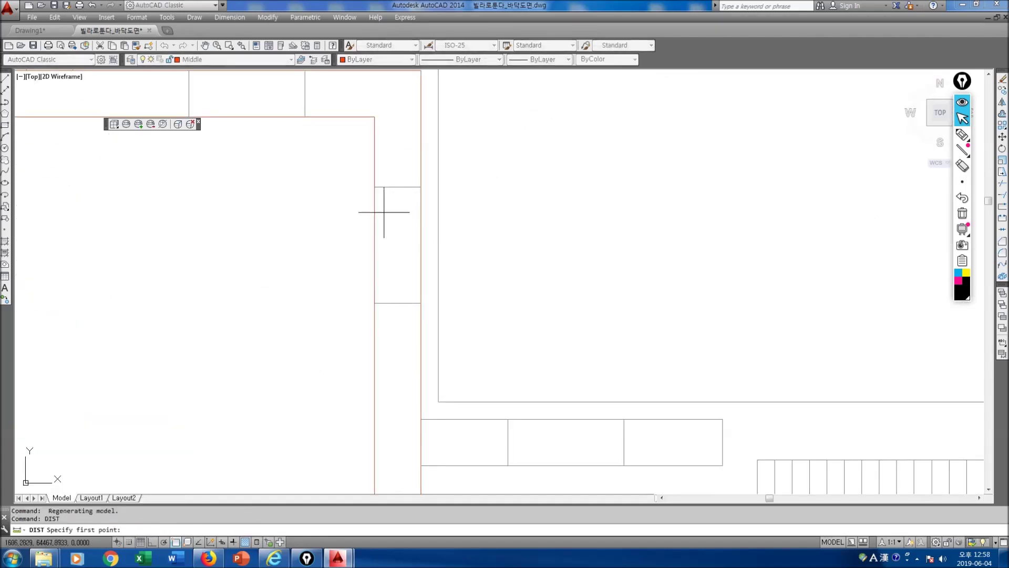
left_click(373, 187)
left_click(421, 186)
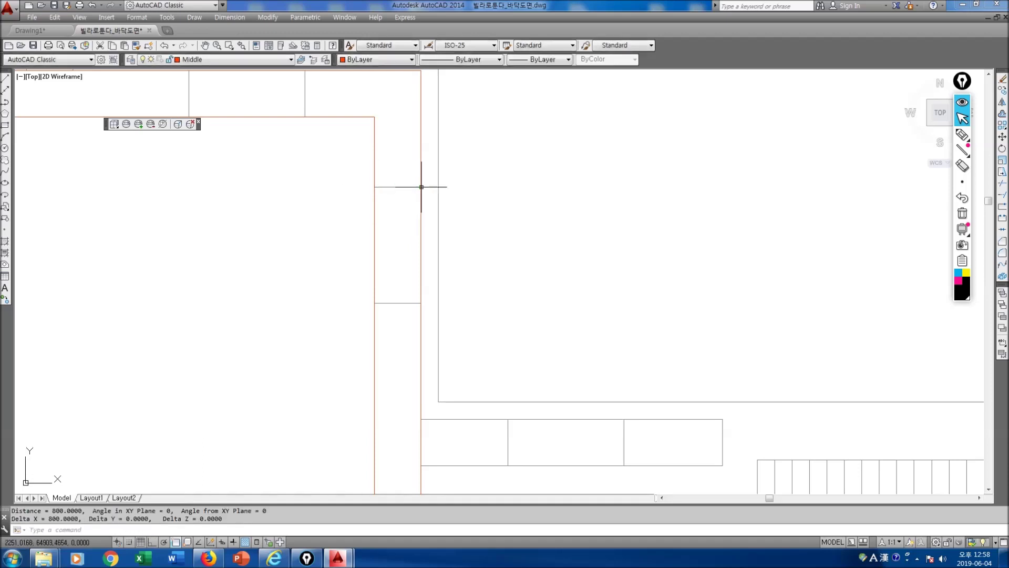
Extrude the traced arch profile in the elevation to a height of 1000.
scroll(421, 187, "down", 10)
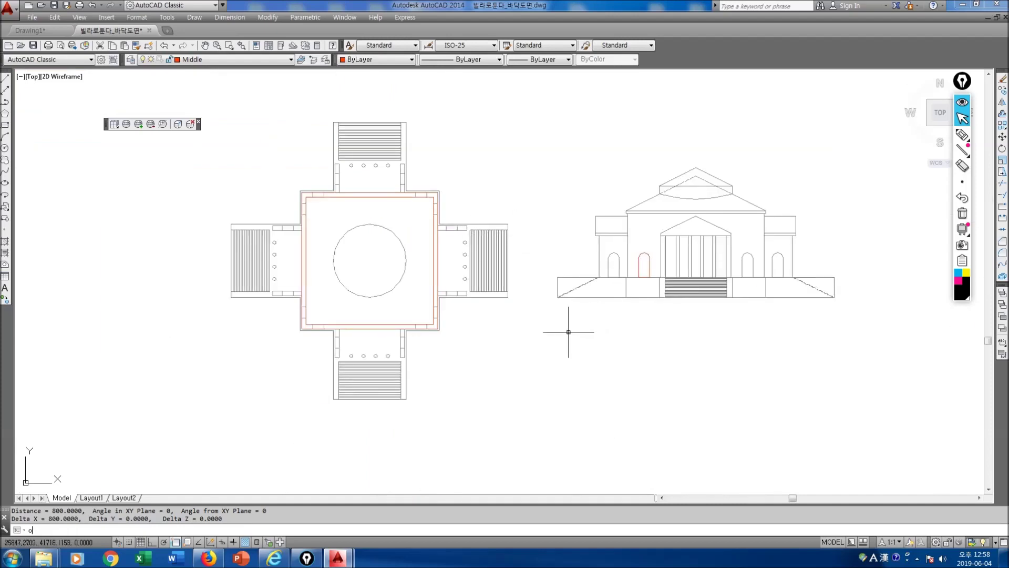
key("Return")
left_click_drag(609, 349, 615, 315)
scroll(466, 320, "up", 5)
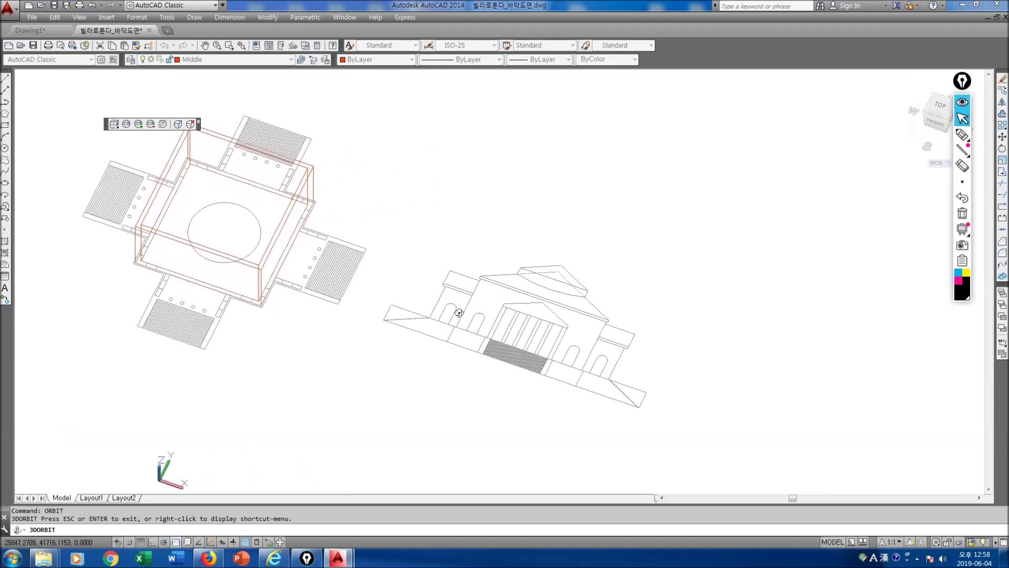
middle_click_drag(476, 328, 372, 320)
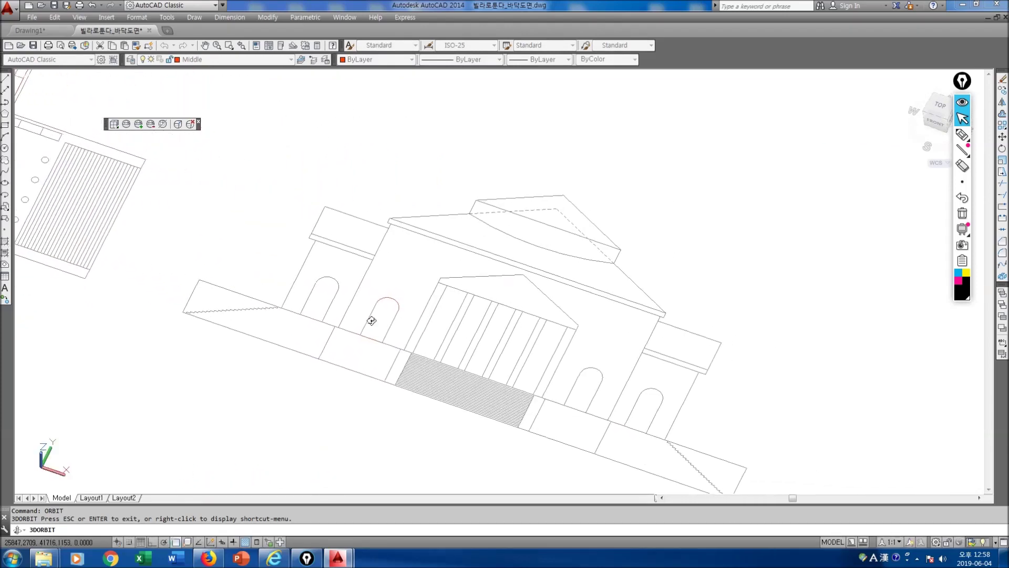
key("Escape")
scroll(403, 327, "up", 6)
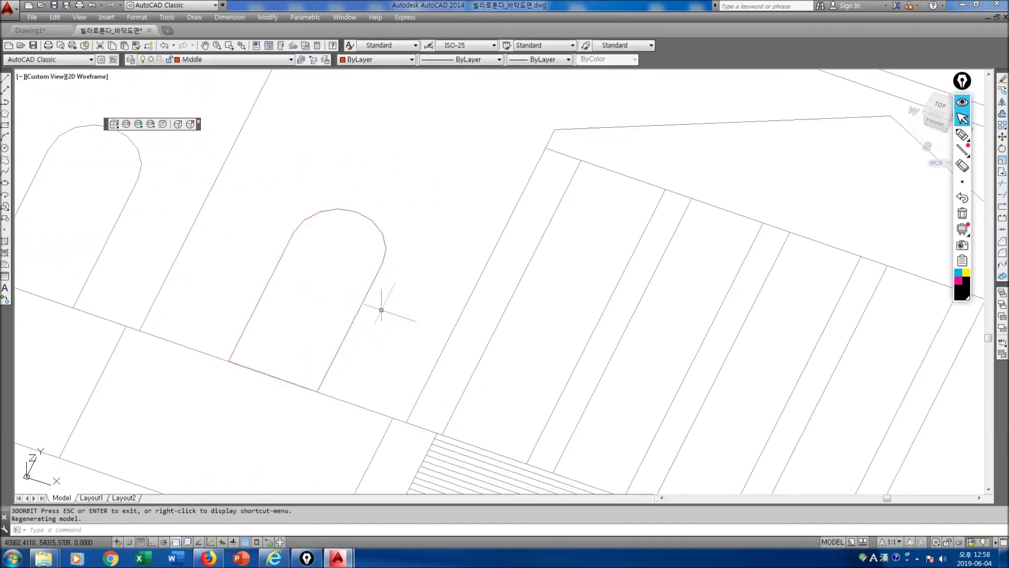
scroll(381, 308, "down", 2)
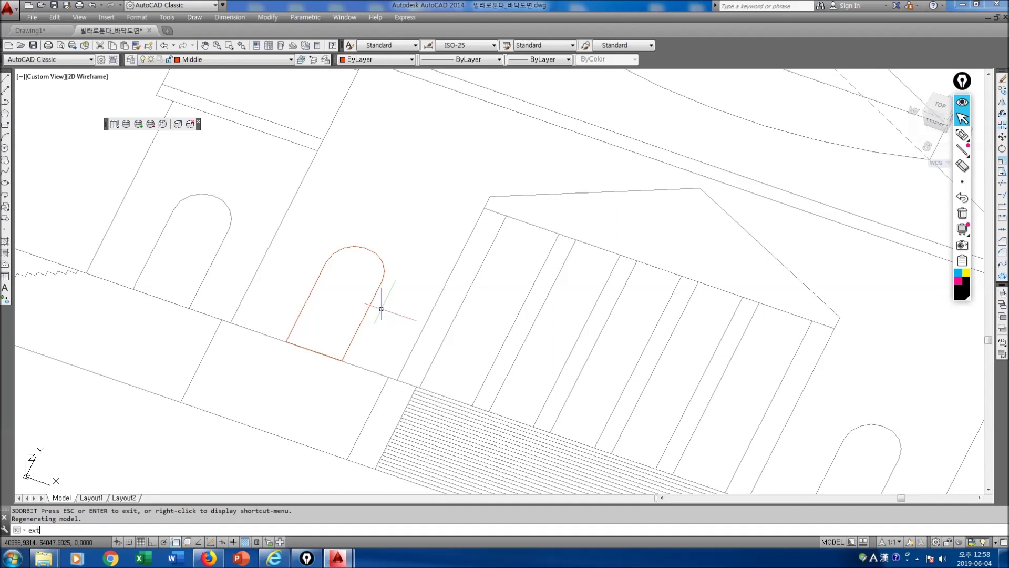
key("Return")
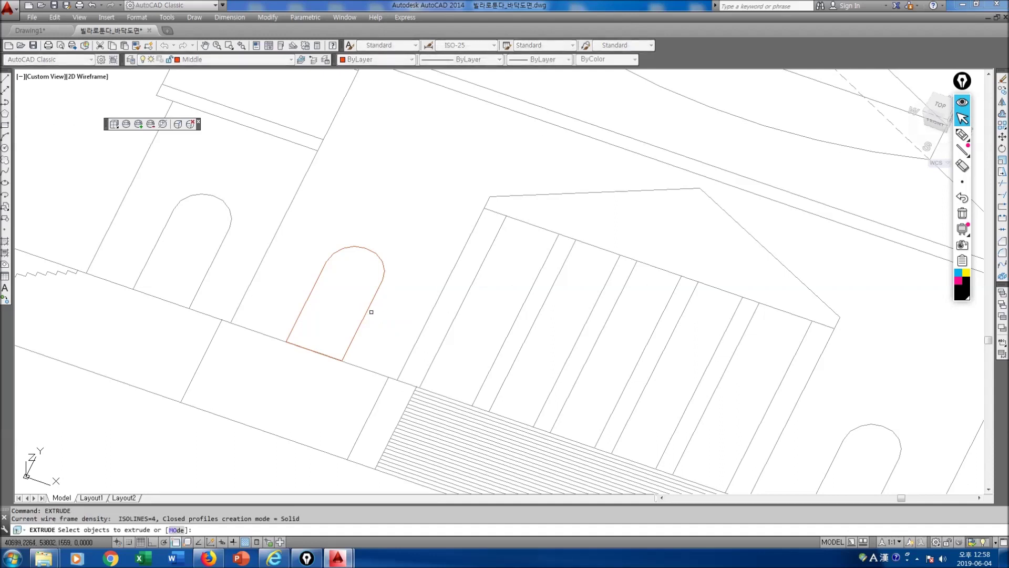
left_click(367, 310)
key("Return")
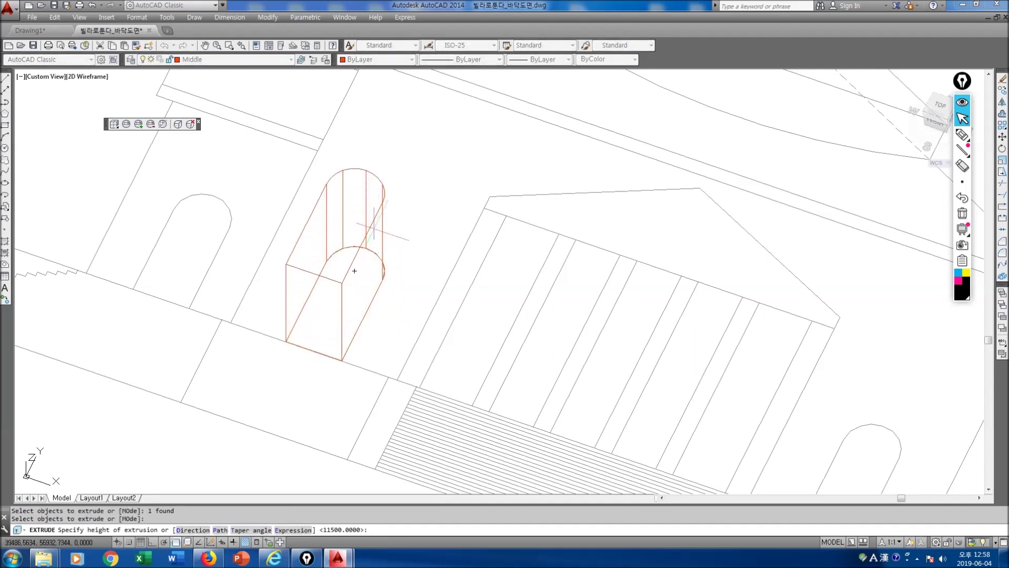
type("1000")
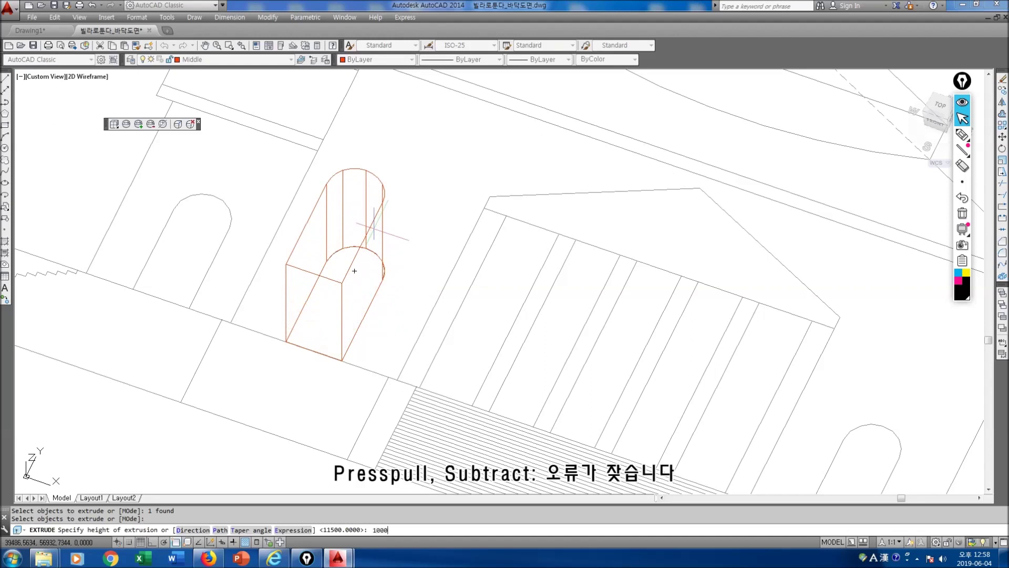
key("Return")
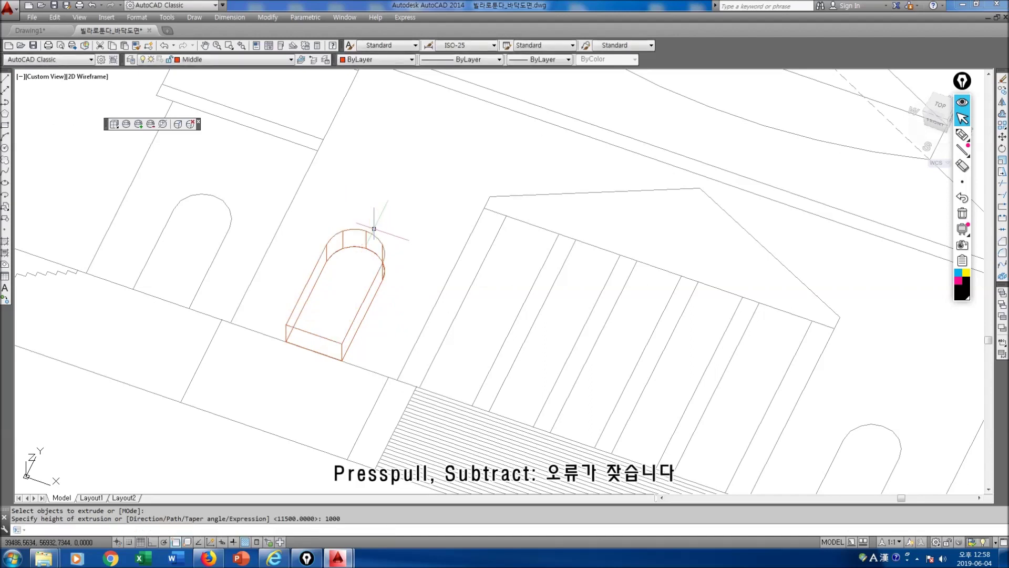
scroll(339, 289, "down", 5)
scroll(347, 298, "up", 5)
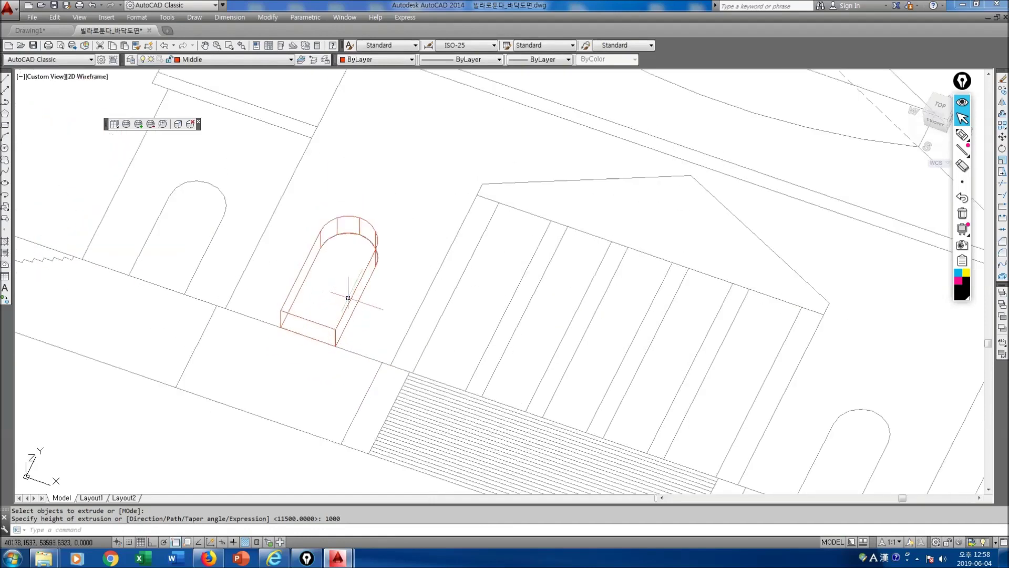
scroll(344, 299, "down", 5)
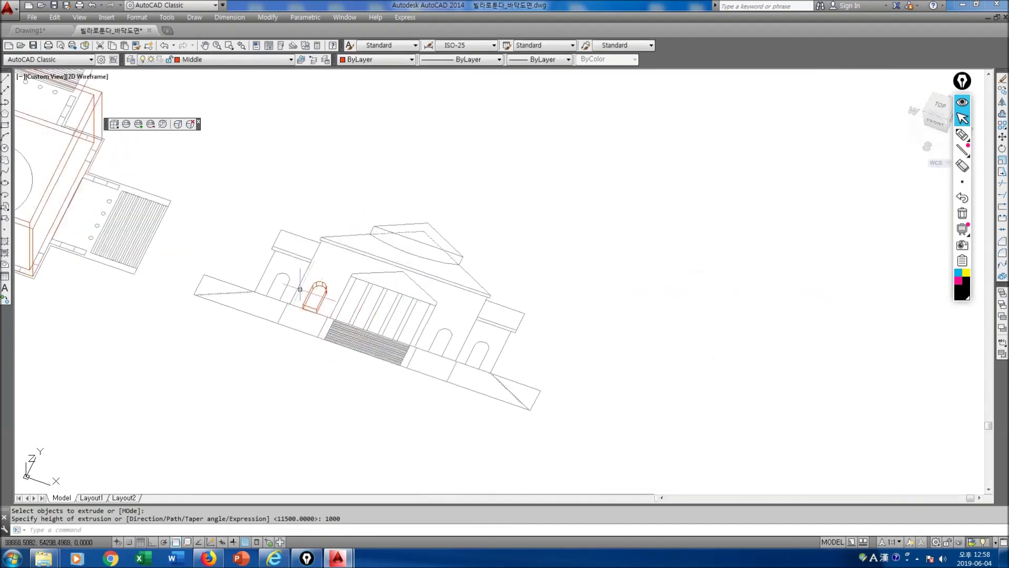
scroll(341, 299, "up", 5)
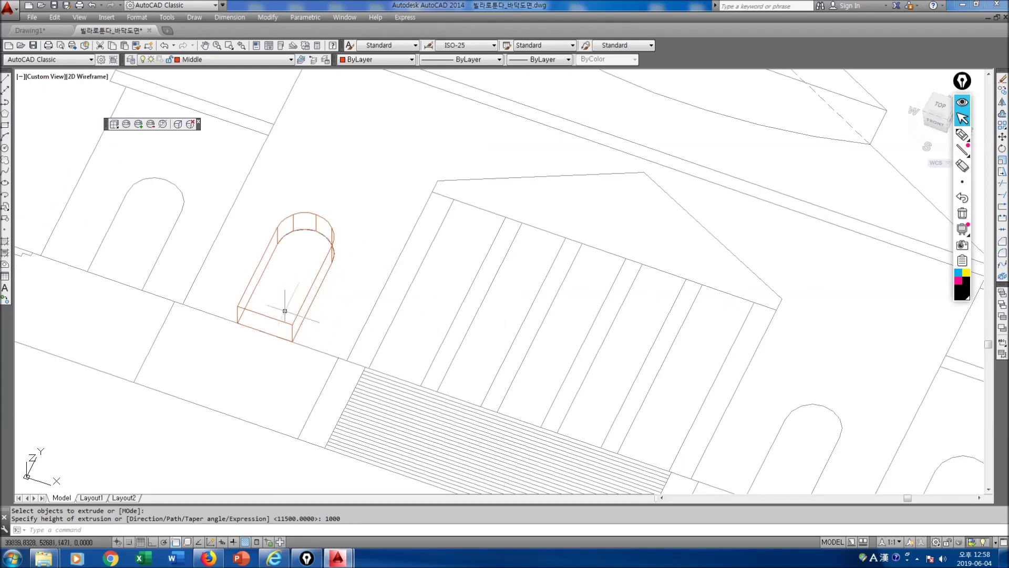
left_click(177, 287)
key("Escape")
key("ctrl+shift+3")
mouse_move(163, 292)
left_mouse_down()
mouse_move(369, 387)
mouse_move(330, 378)
left_mouse_up()
mouse_move(283, 310)
left_mouse_down()
mouse_move(261, 288)
mouse_move(225, 311)
mouse_move(263, 312)
left_mouse_up()
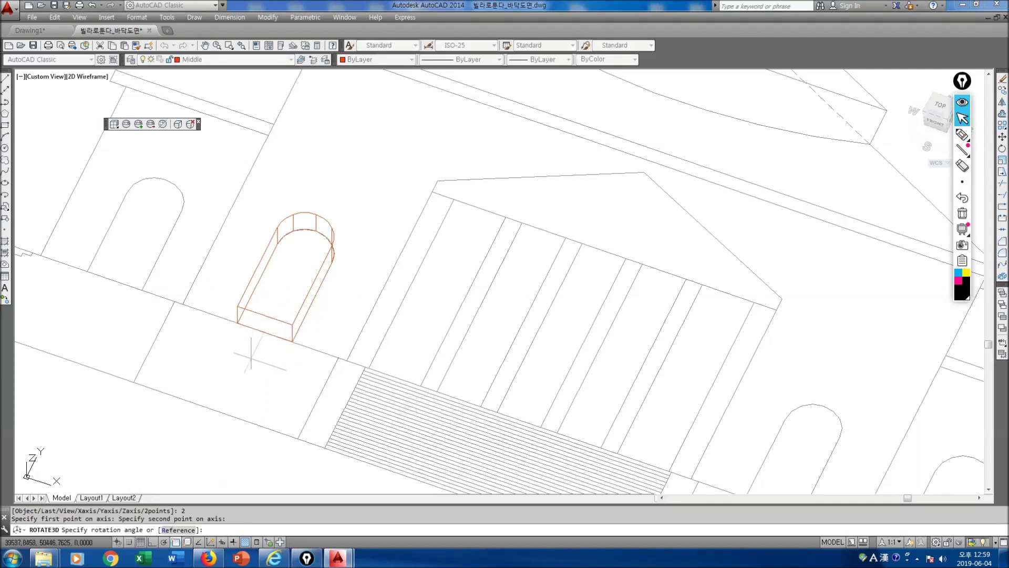
Rotate the extruded arched window solid upright by 90 degrees in 3D about the picked two-point axis.
key("Return")
scroll(213, 368, "down", 8)
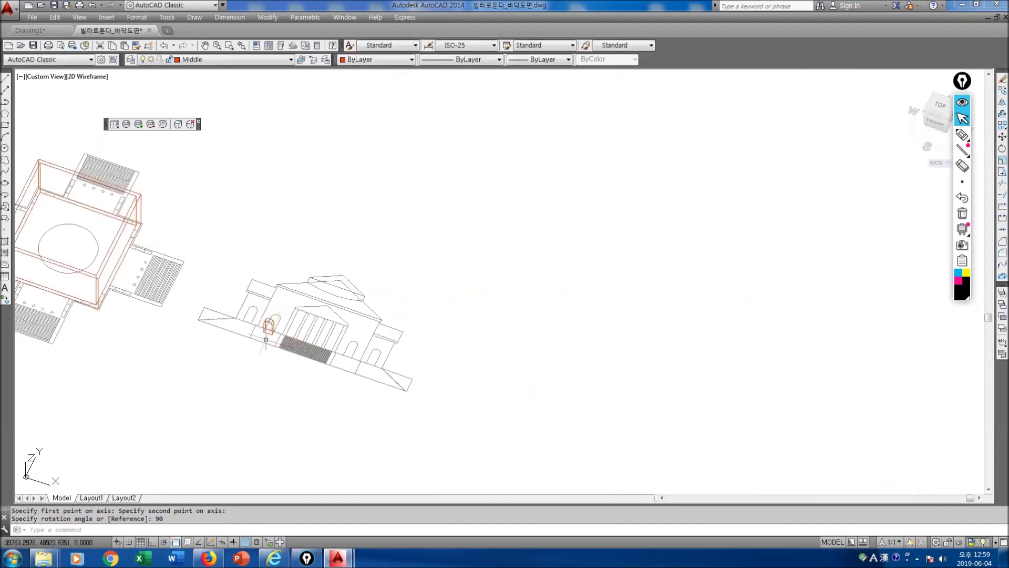
mouse_move(213, 368)
middle_mouse_down()
mouse_move(294, 365)
mouse_move(360, 388)
middle_mouse_up()
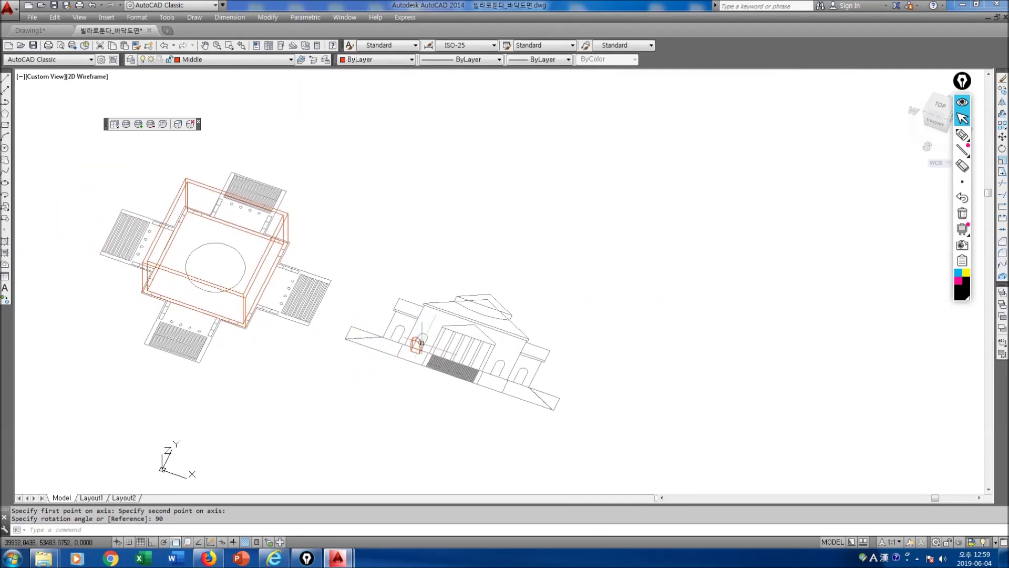
scroll(236, 319, "up", 6)
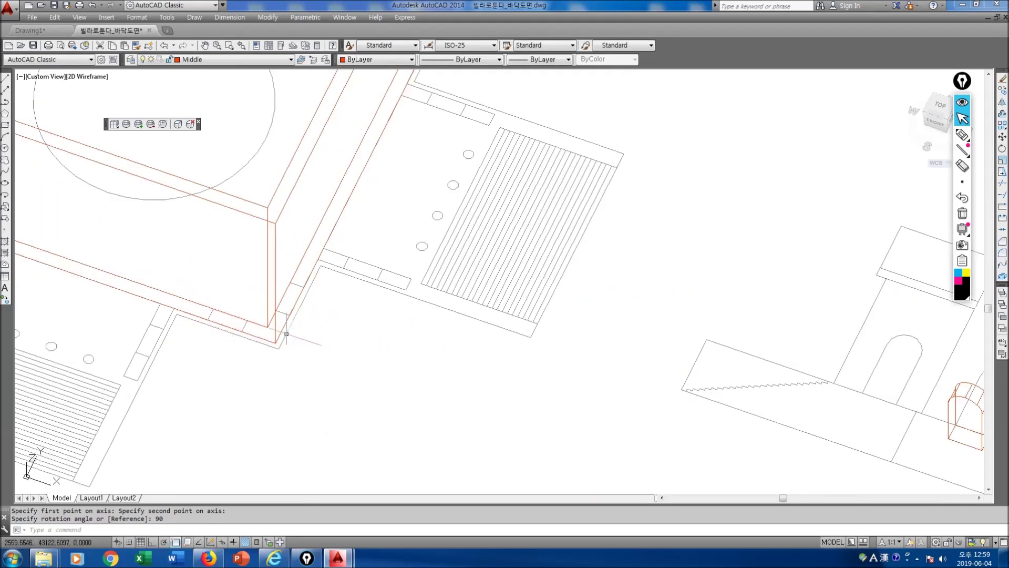
scroll(541, 346, "down", 4)
middle_click_drag(541, 345, 427, 354)
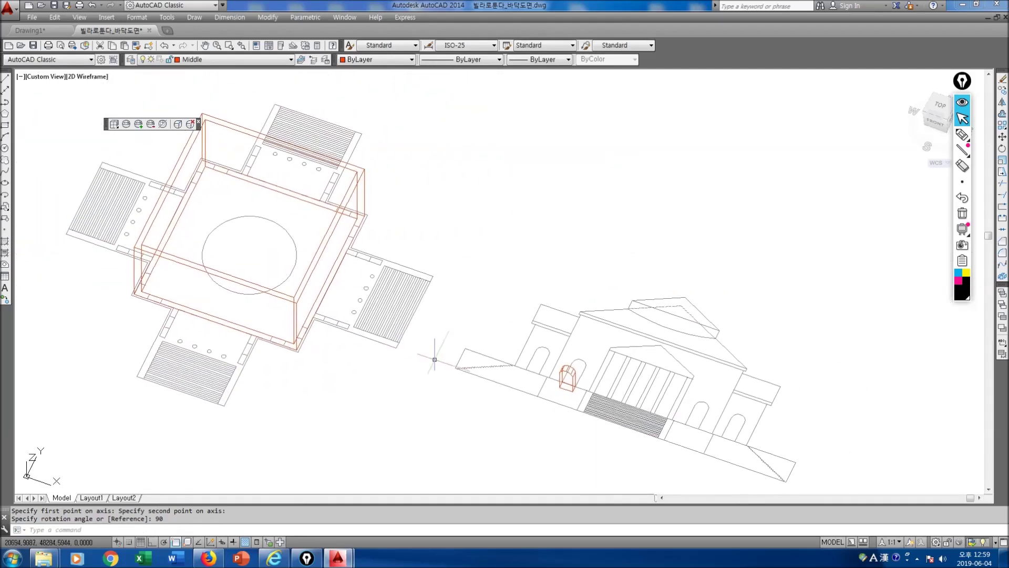
Copy the upright arched solid from its lower corner to the window openings at both ends of the plan's front wall.
type("co")
key("Return")
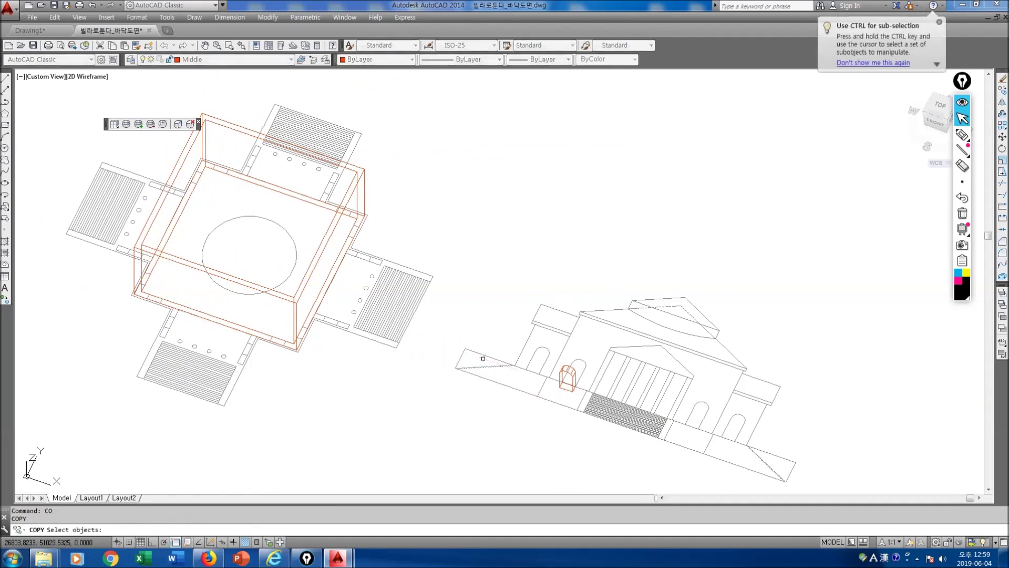
left_click(573, 374)
key("Return")
scroll(561, 372, "up", 5)
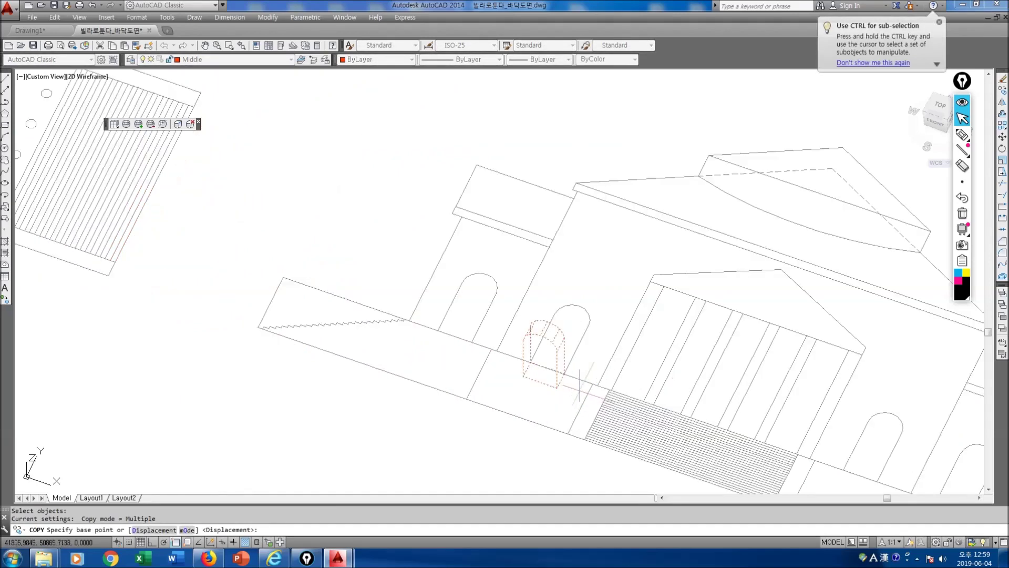
left_click(561, 373)
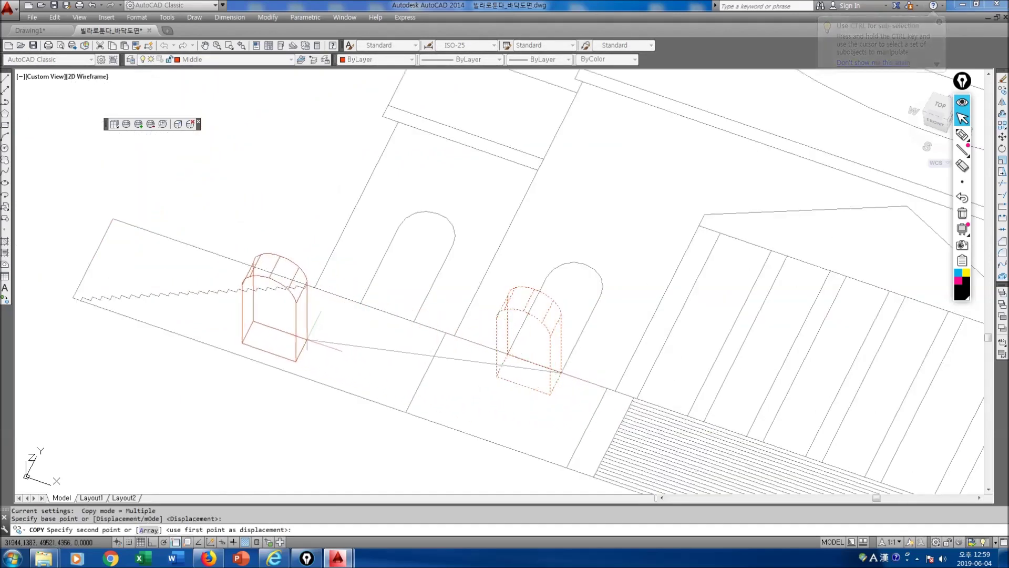
scroll(232, 320, "down", 4)
middle_click_drag(232, 321, 503, 392)
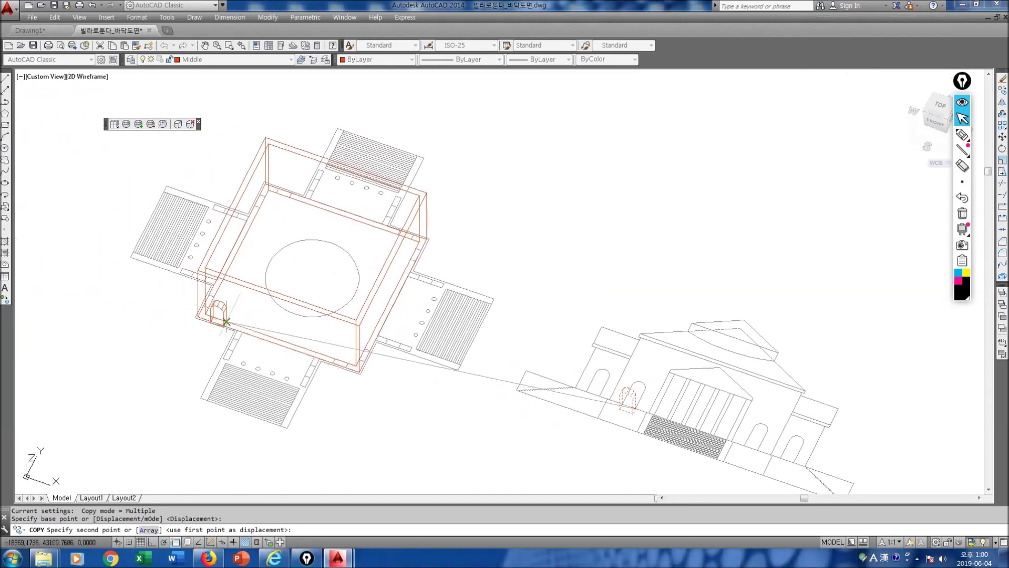
scroll(214, 304, "up", 5)
left_click(212, 327)
scroll(212, 327, "down", 3)
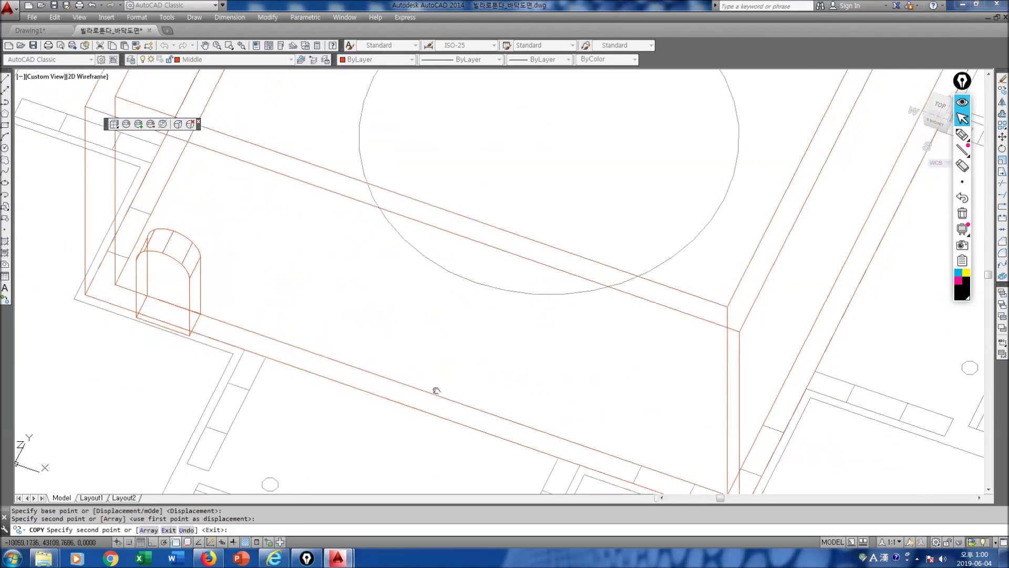
scroll(273, 342, "up", 3)
left_click(626, 390)
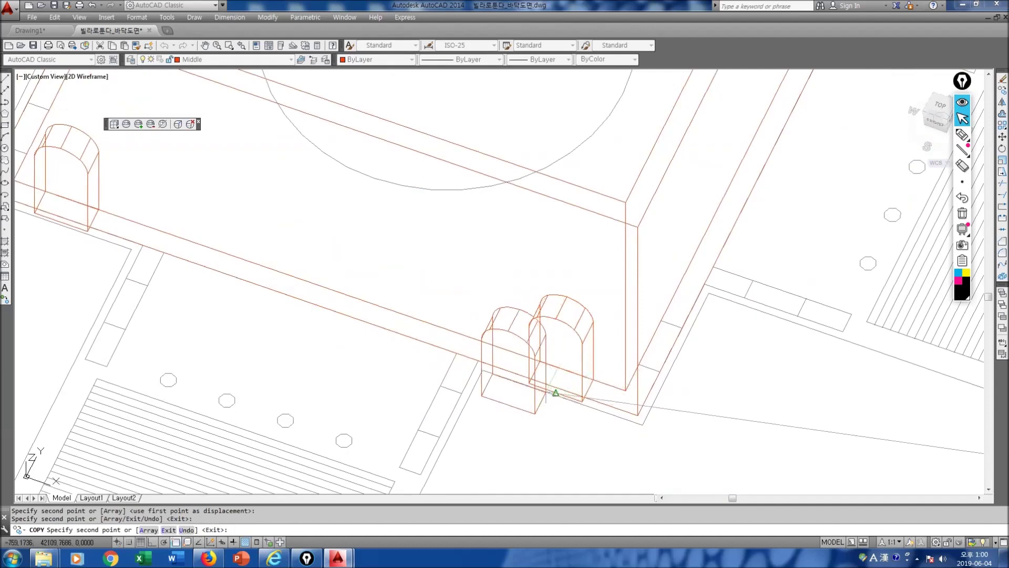
Place two more copies of the arched solid at the window openings at both ends of the rear wall.
scroll(620, 389, "down", 4)
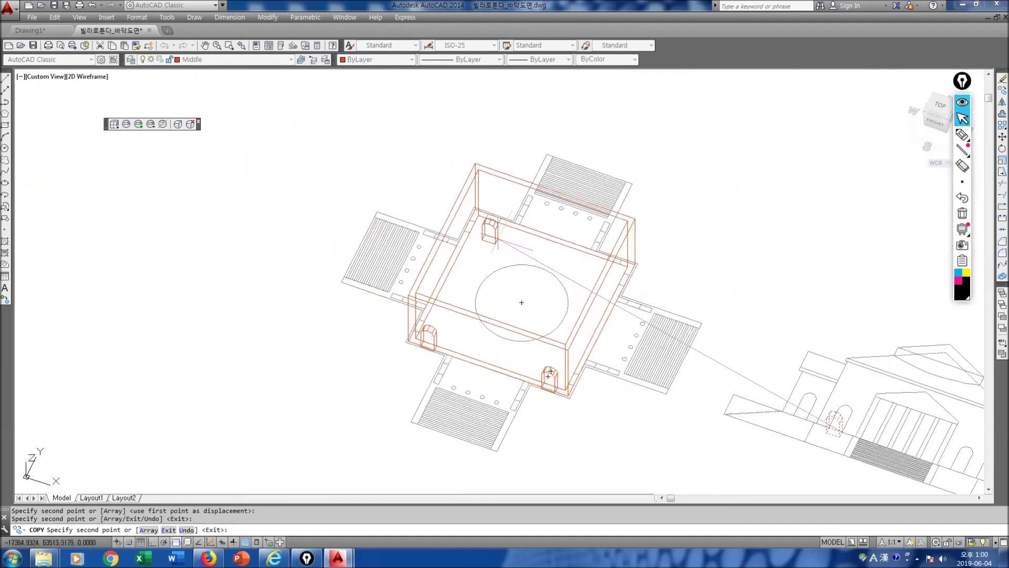
scroll(464, 267, "up", 5)
scroll(464, 266, "up", 5)
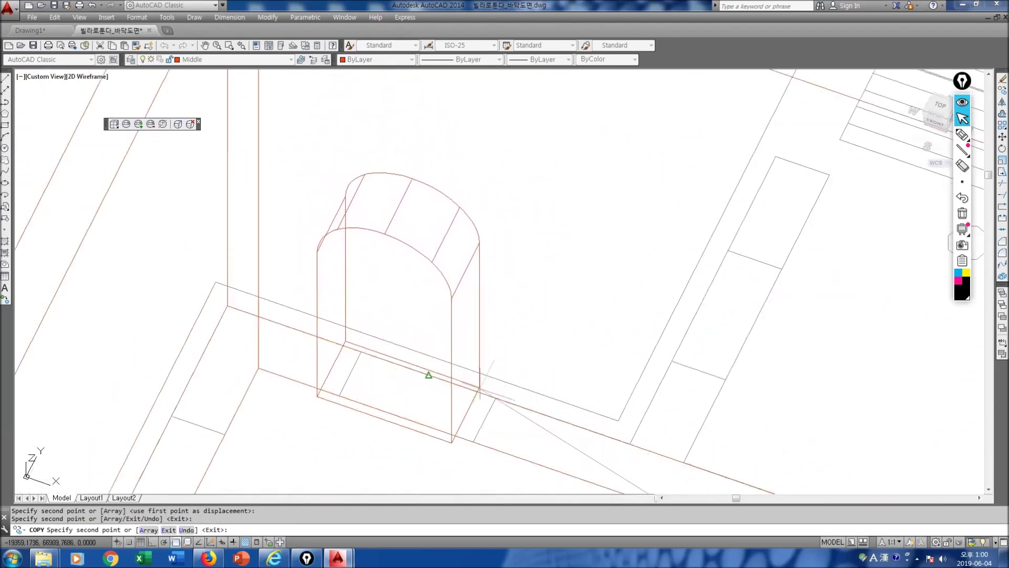
left_click(495, 398)
scroll(495, 398, "down", 5)
scroll(322, 275, "up", 4)
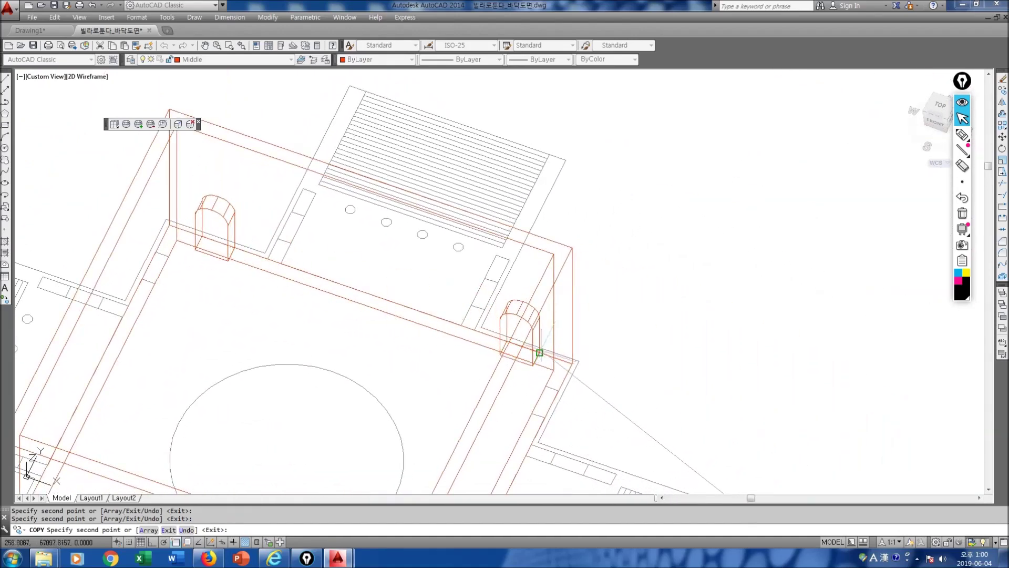
scroll(580, 383, "down", 5)
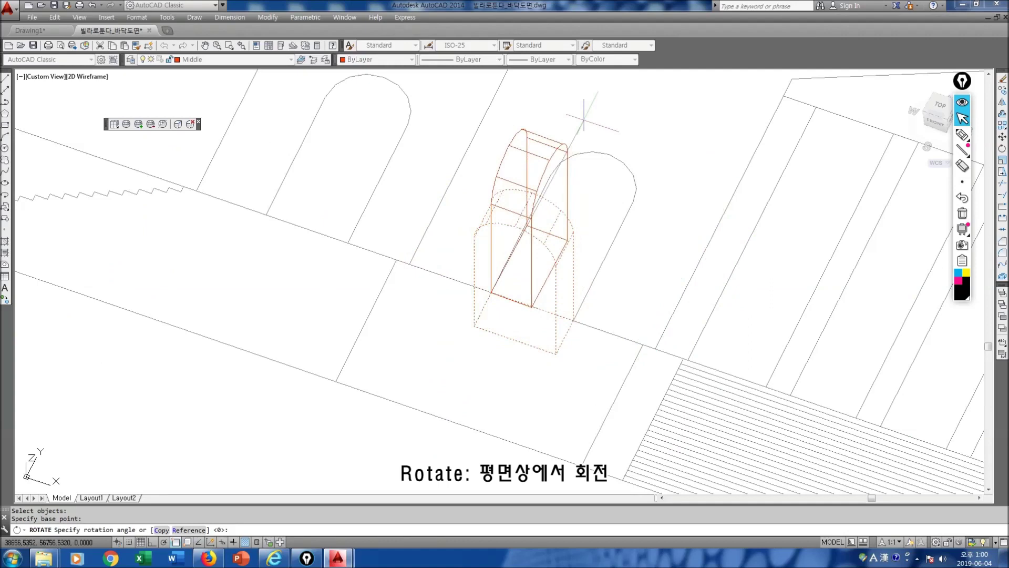
Rotate the original arched solid beside the elevation by 90 degrees in plan.
key("Return")
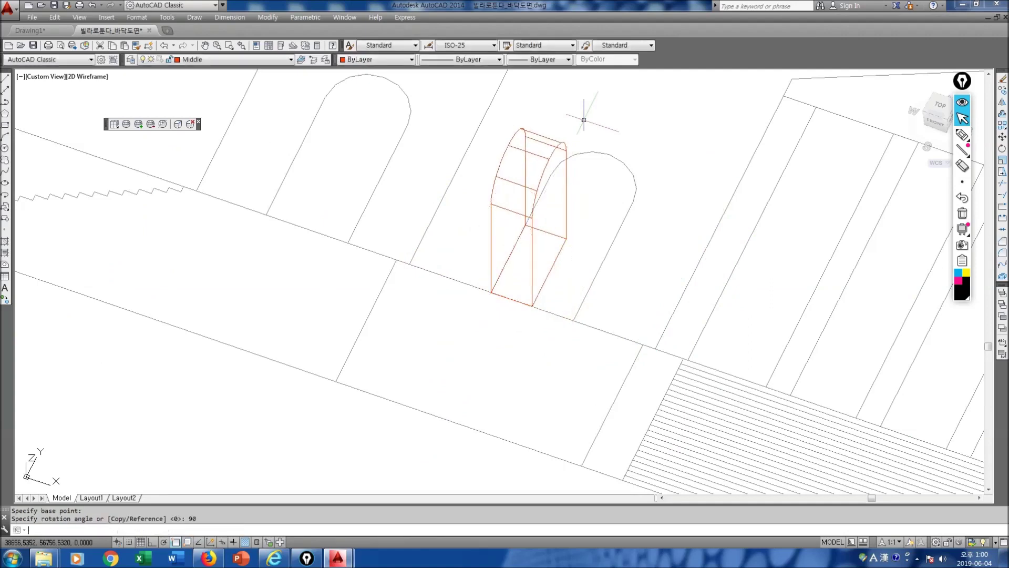
scroll(643, 351, "down", 8)
Copy the turned arched solid from its lower corner to the window openings at both ends of the left side wall.
type("co")
key("Return")
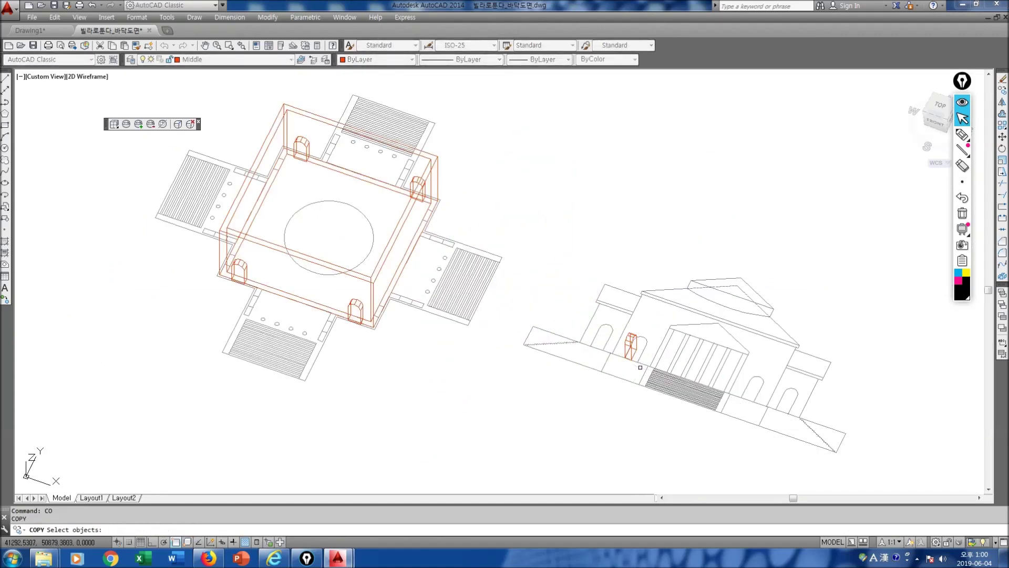
scroll(643, 351, "up", 4)
scroll(642, 350, "up", 2)
left_click(609, 342)
left_click(610, 343)
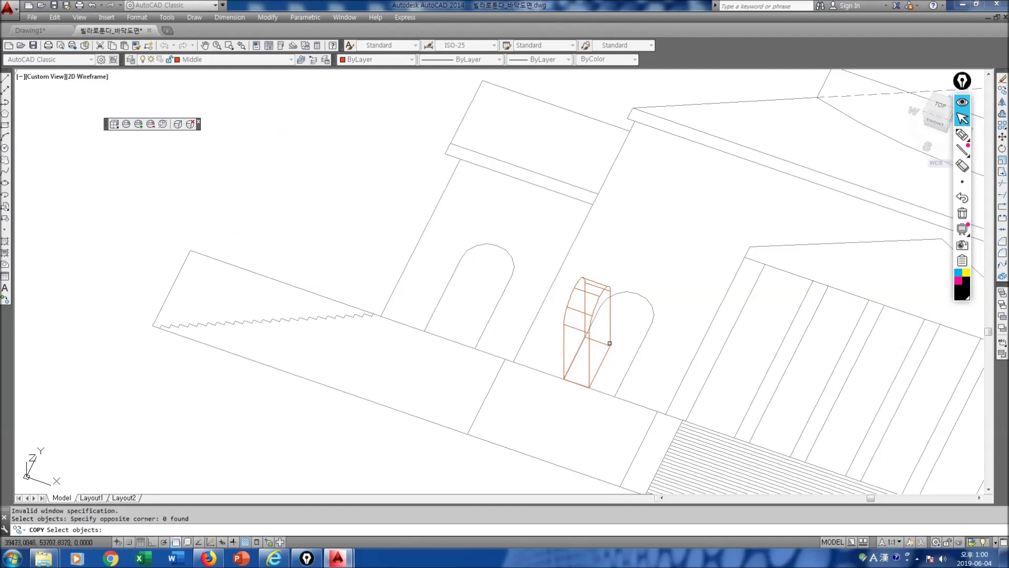
left_click(610, 345)
key("Return")
left_click(610, 346)
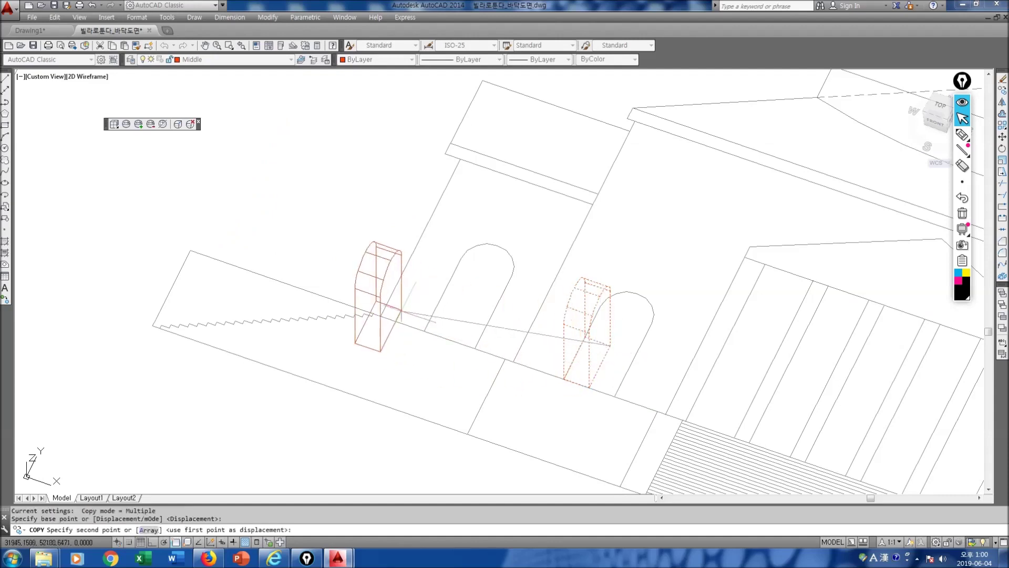
scroll(402, 312, "down", 5)
scroll(293, 266, "up", 2)
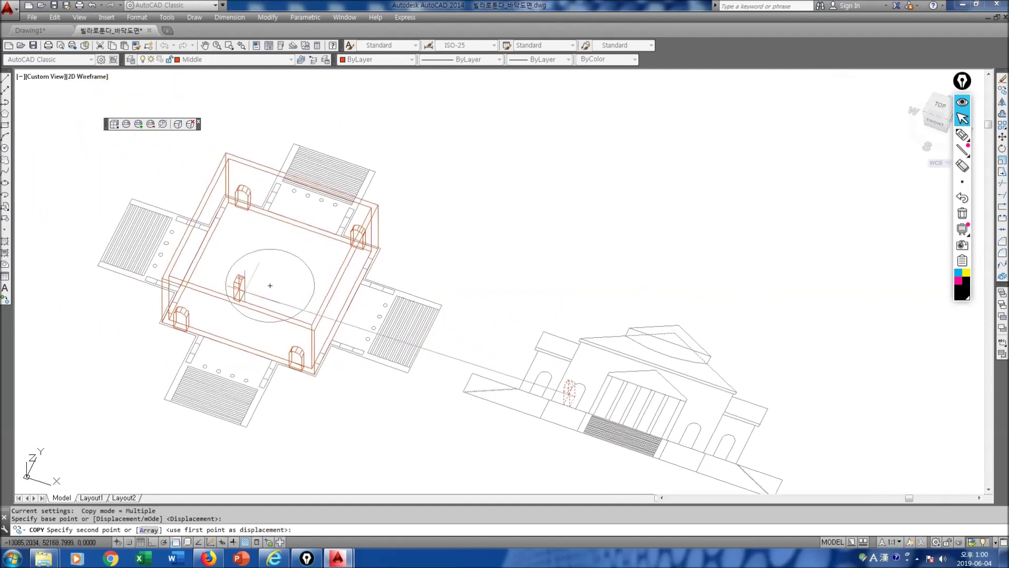
scroll(271, 281, "up", 4)
left_click(194, 136)
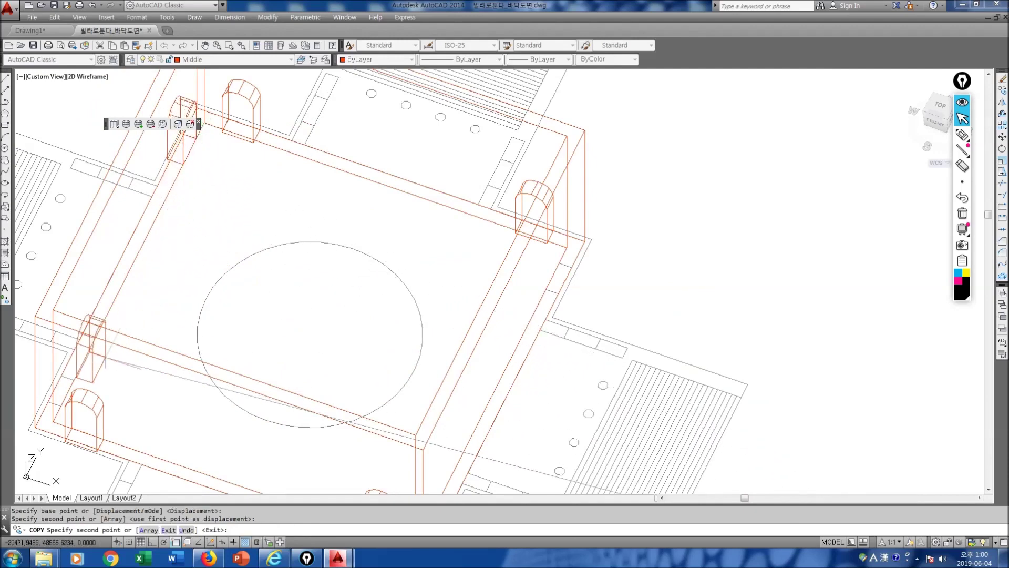
middle_click_drag(104, 358, 171, 347)
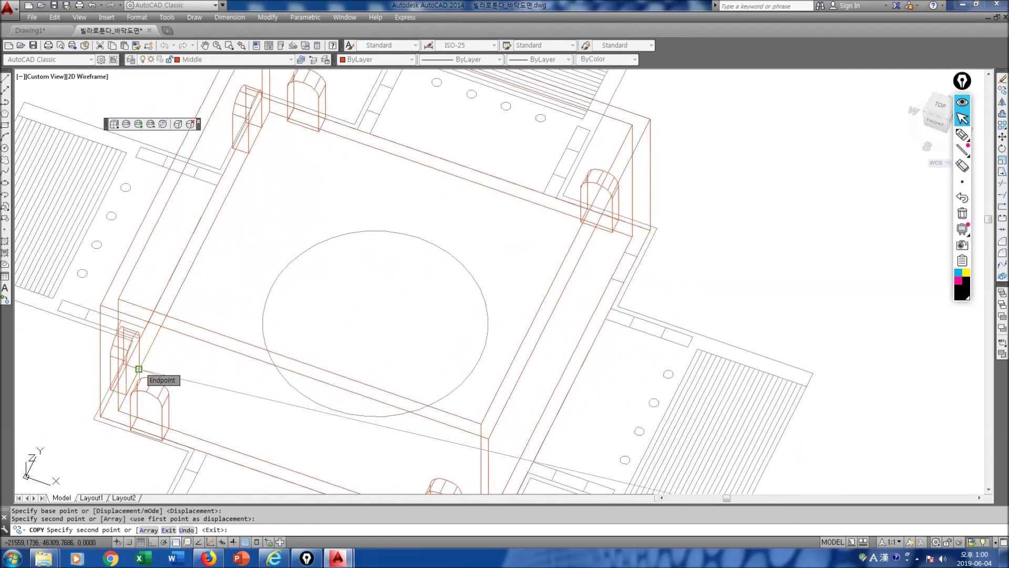
left_click(139, 369)
Place two more copies of the turned arched solid at both ends of the right side wall and finish copying.
middle_click_drag(460, 375, 386, 283)
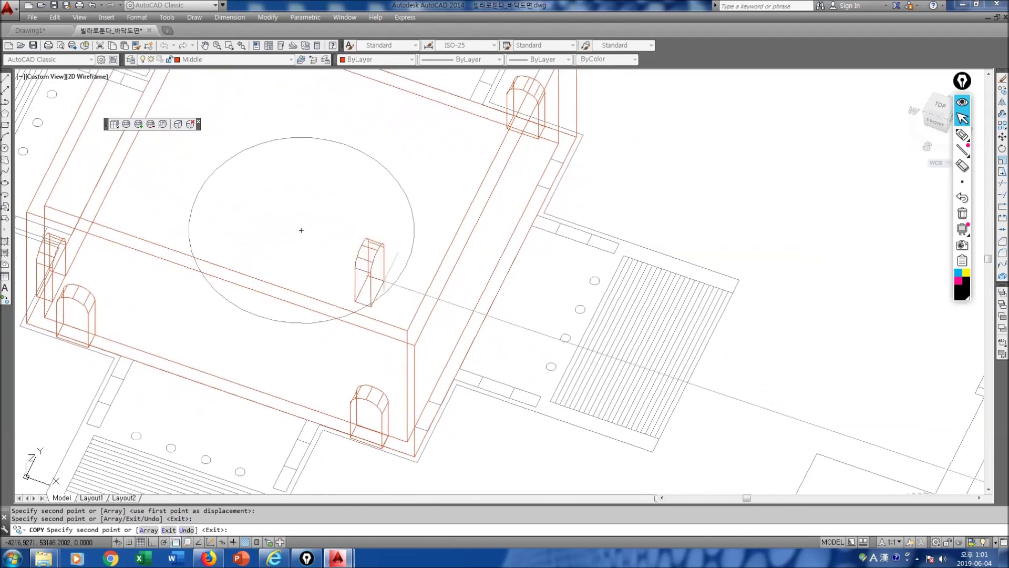
left_click(438, 409)
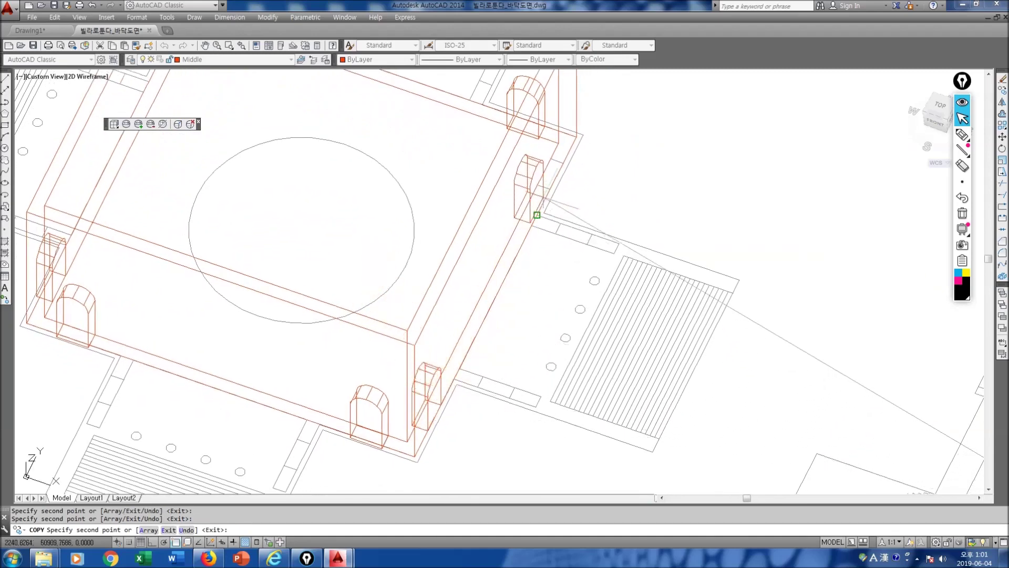
scroll(563, 163, "down", 2)
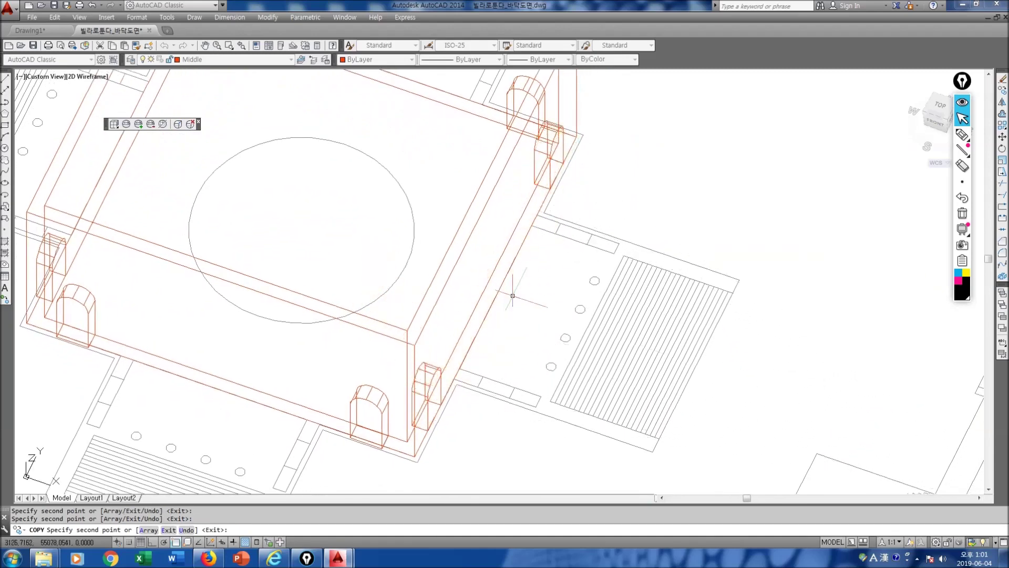
key("Escape")
Regenerate the drawing display with the whole plan and elevation in view.
scroll(533, 304, "down", 3)
scroll(526, 303, "up", 4)
type("RE")
key("Return")
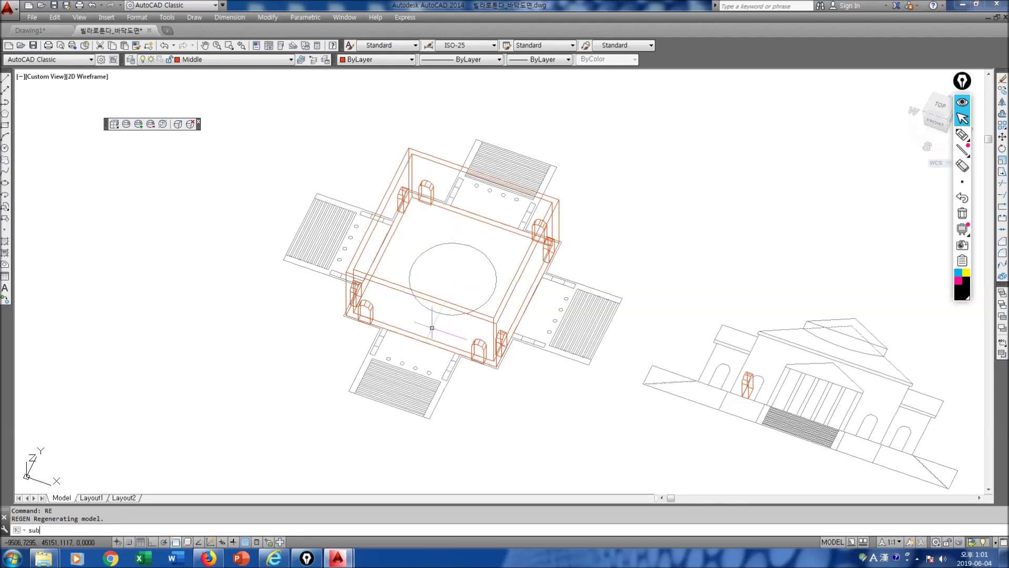
Run Subtract and choose the extruded wall box as the solid to cut from.
key("Return")
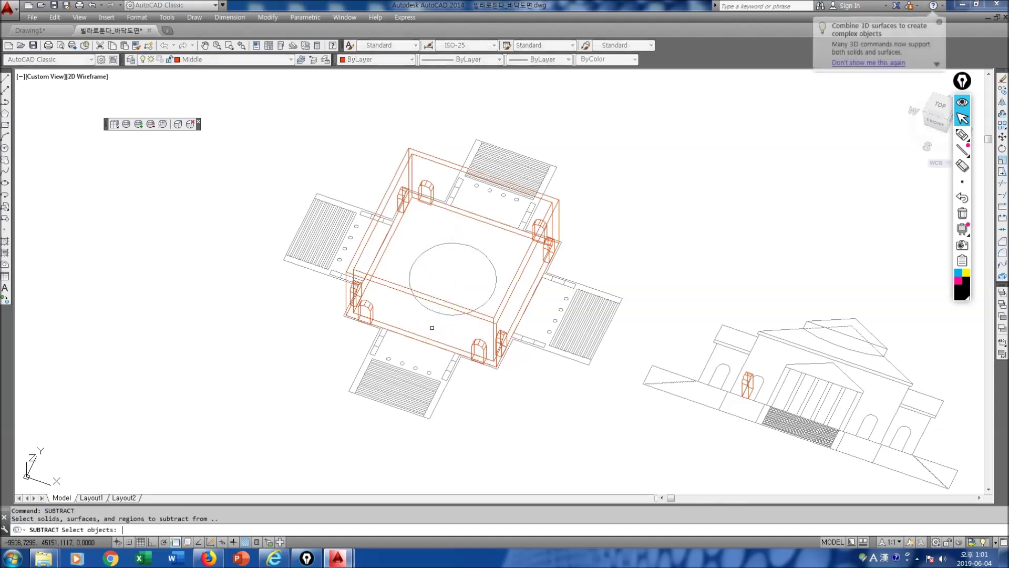
left_click(403, 284)
left_click(403, 284)
left_click(404, 284)
key("Return")
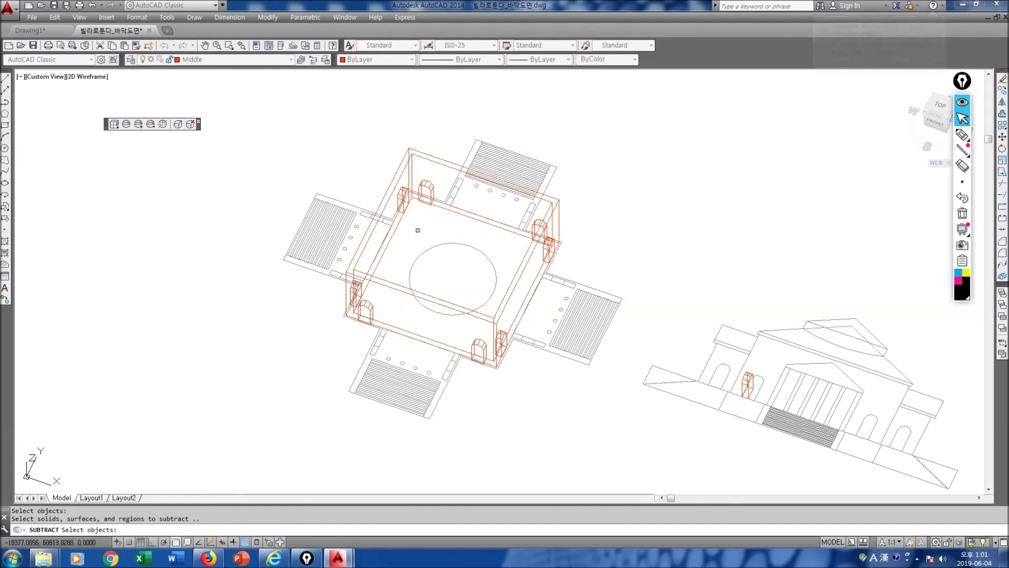
Pick the four arched solids near the front-right and rear-right wall corners as the solids to subtract.
left_click(481, 350)
left_click(505, 335)
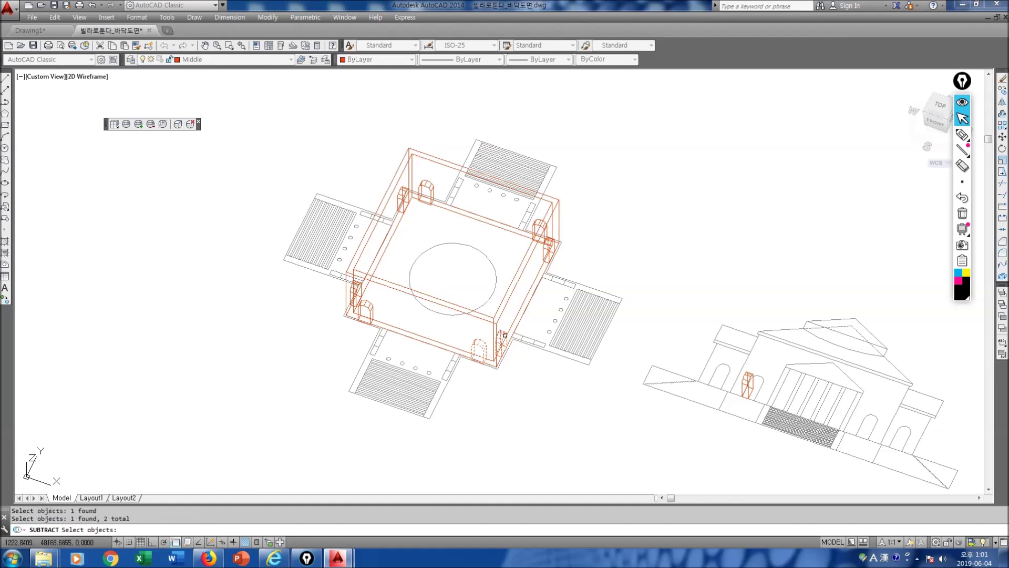
scroll(550, 273, "up", 5)
left_click(544, 240)
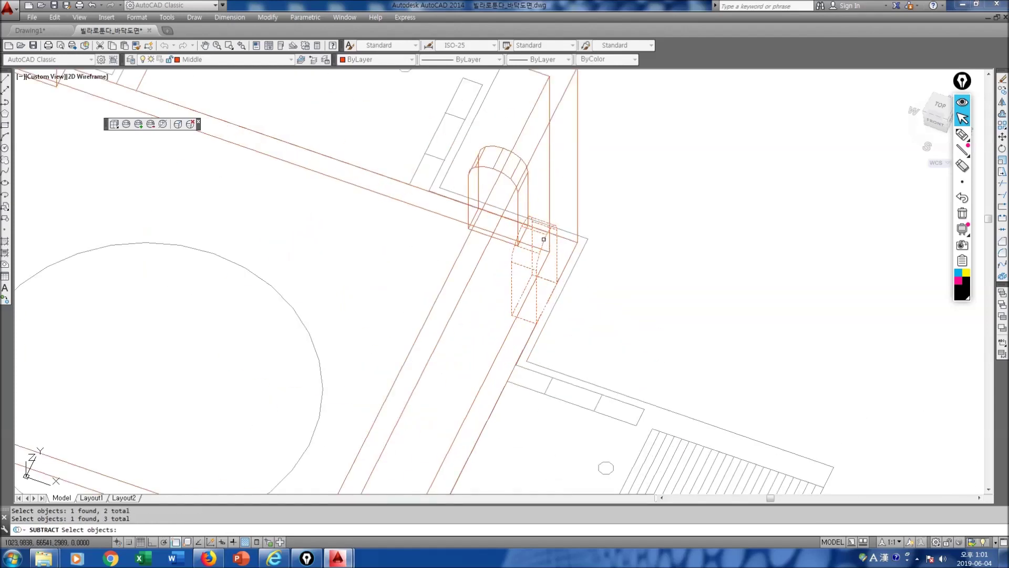
left_click(489, 152)
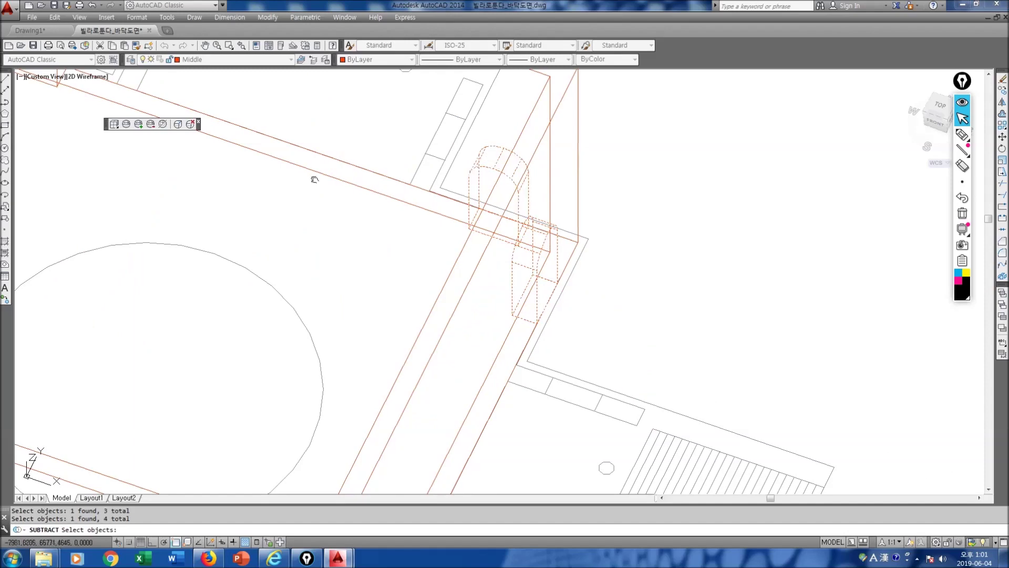
Add the four arched solids near the rear-left and front-left wall corners to the subtraction and complete the cut.
middle_click_drag(312, 178, 767, 313)
left_click(494, 150)
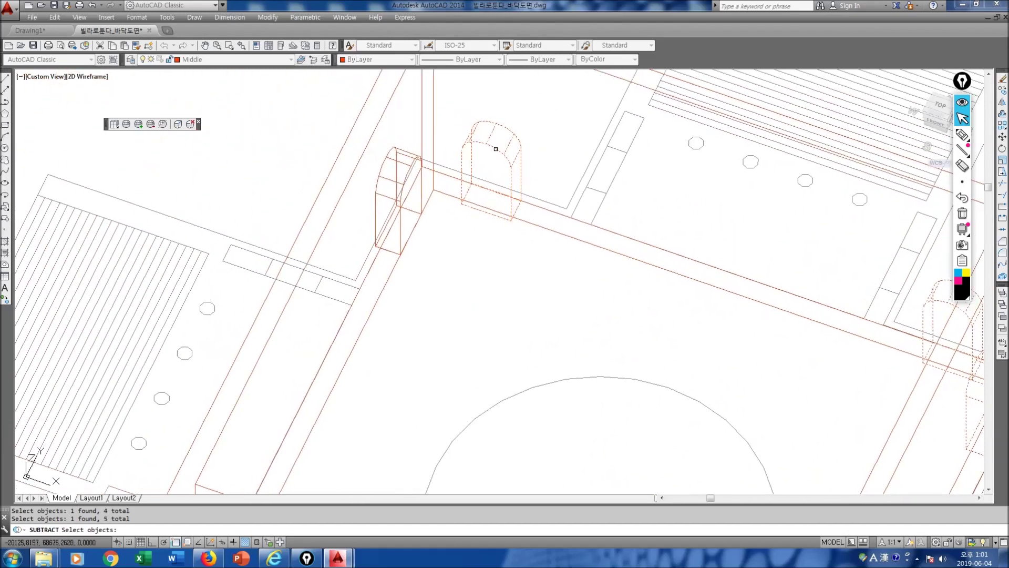
left_click(382, 166)
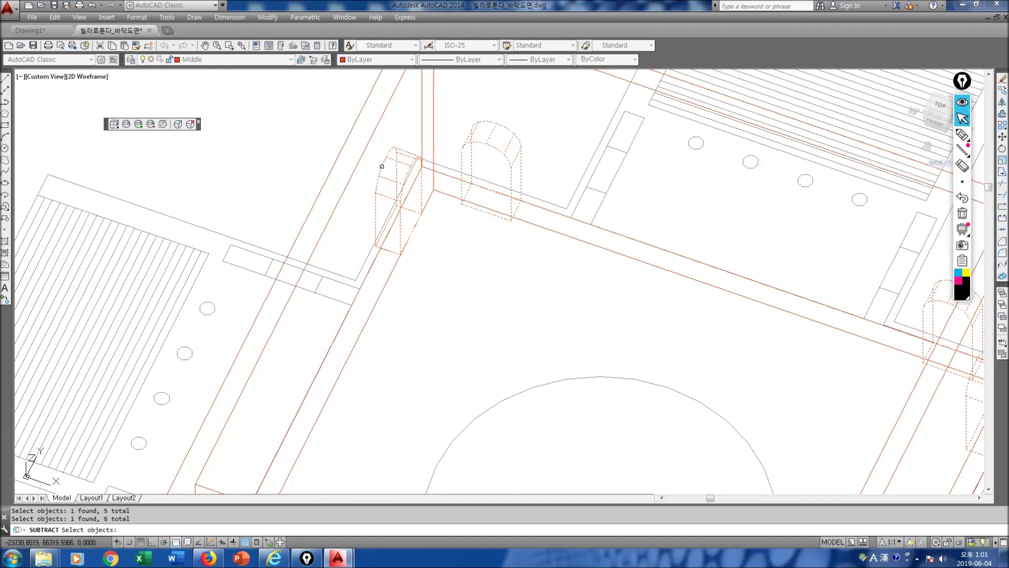
scroll(366, 275, "down", 5)
scroll(372, 283, "up", 8)
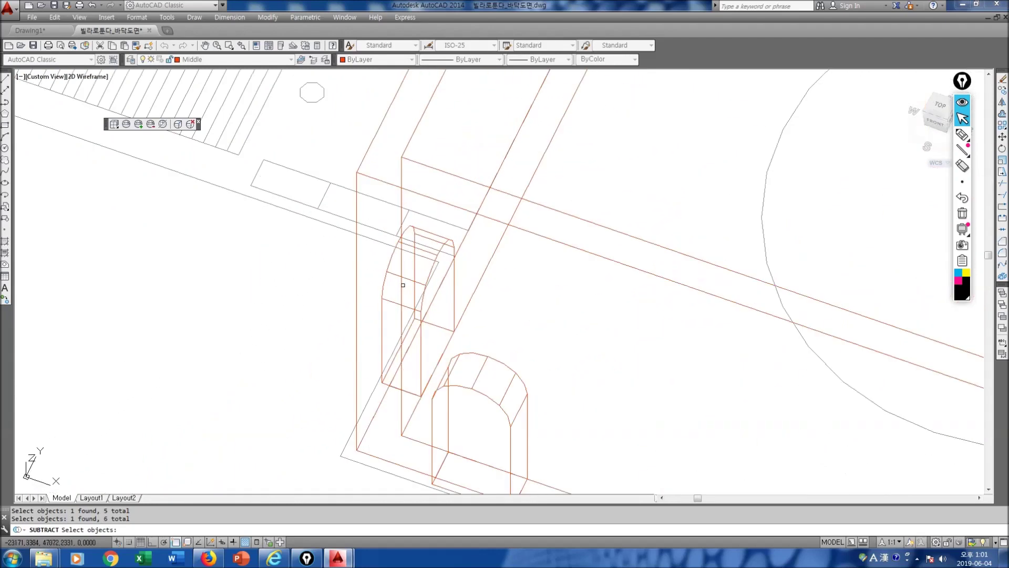
left_click(351, 276)
scroll(516, 371, "down", 3)
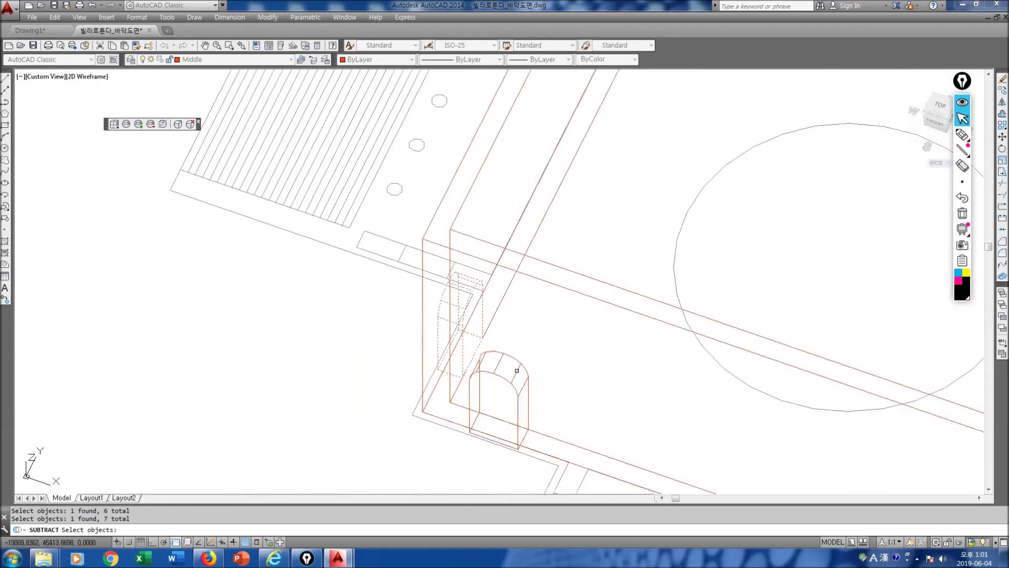
left_click(517, 360)
scroll(383, 288, "down", 5)
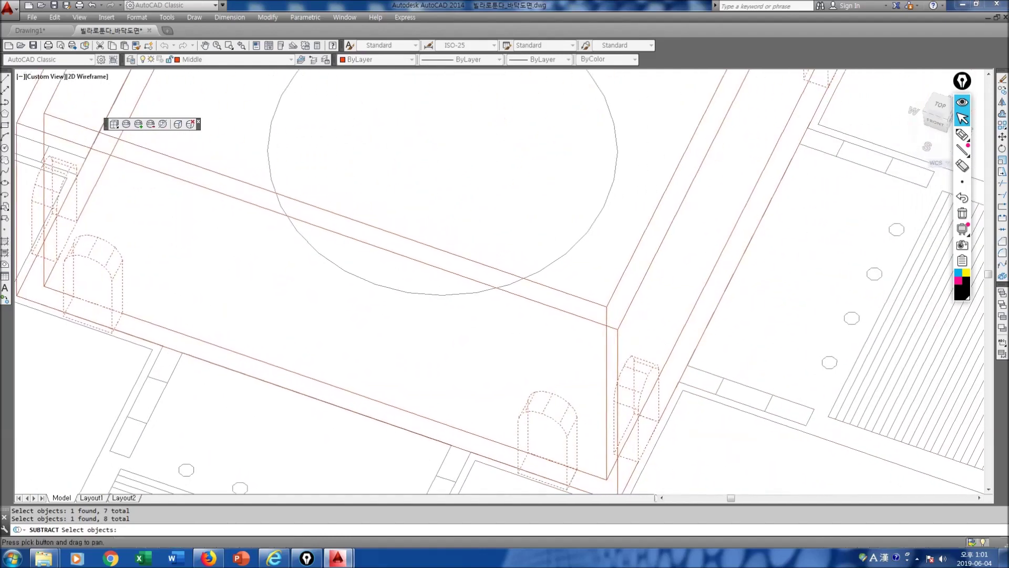
key("Return")
Regenerate the drawing and return to the top view showing the whole plan and elevation.
type("re")
key("Return")
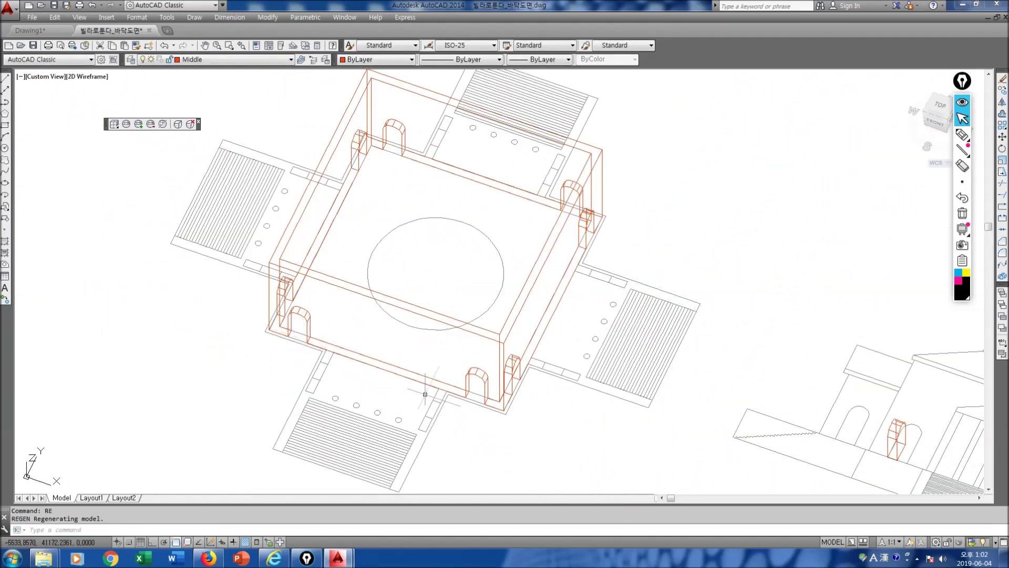
type("orbit")
key("Return")
mouse_move(422, 395)
left_mouse_down()
mouse_move(439, 329)
mouse_move(470, 334)
mouse_move(462, 331)
mouse_move(477, 316)
mouse_move(419, 385)
left_mouse_up()
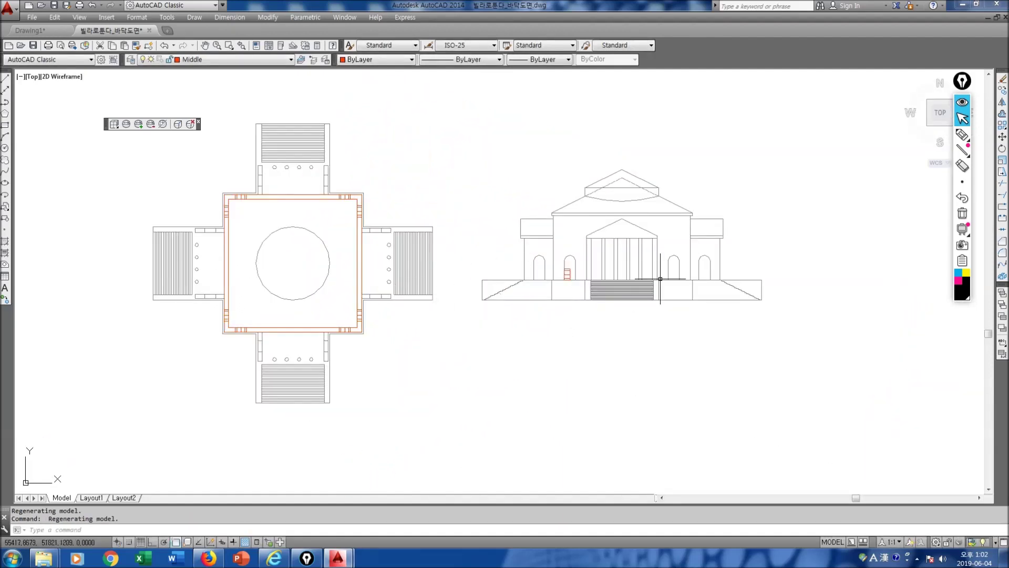
key("ctrl+shift+3")
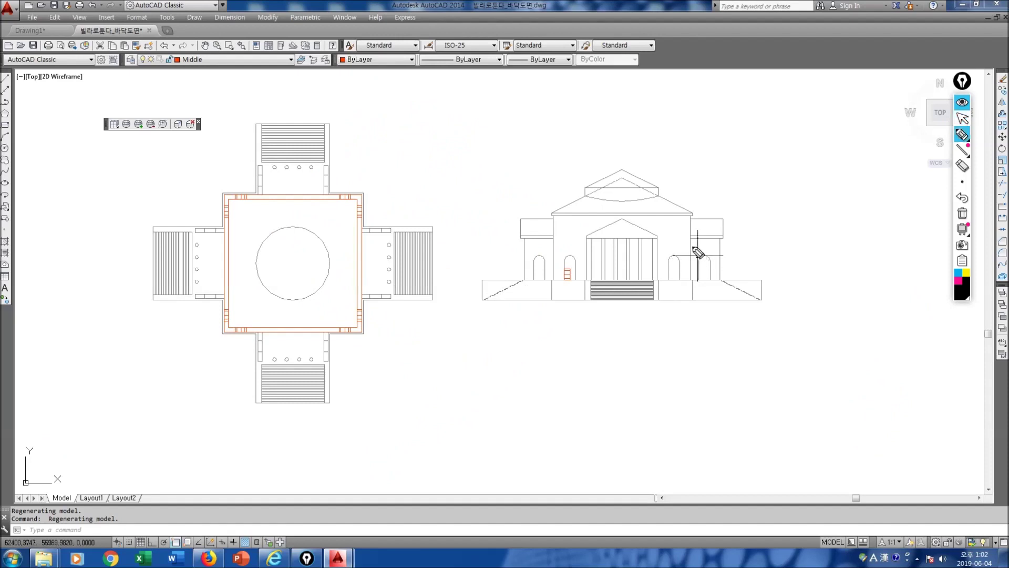
mouse_move(690, 240)
left_mouse_down()
mouse_move(690, 276)
mouse_move(718, 279)
left_mouse_up()
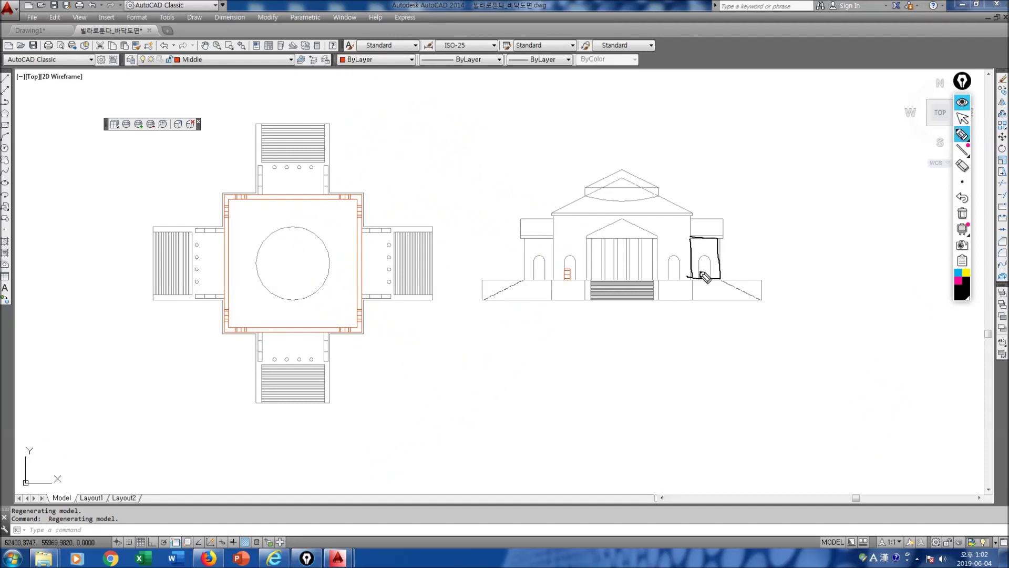
mouse_move(707, 237)
left_mouse_down()
mouse_move(729, 224)
mouse_move(698, 235)
mouse_move(692, 262)
mouse_move(704, 263)
left_mouse_up()
key("Escape")
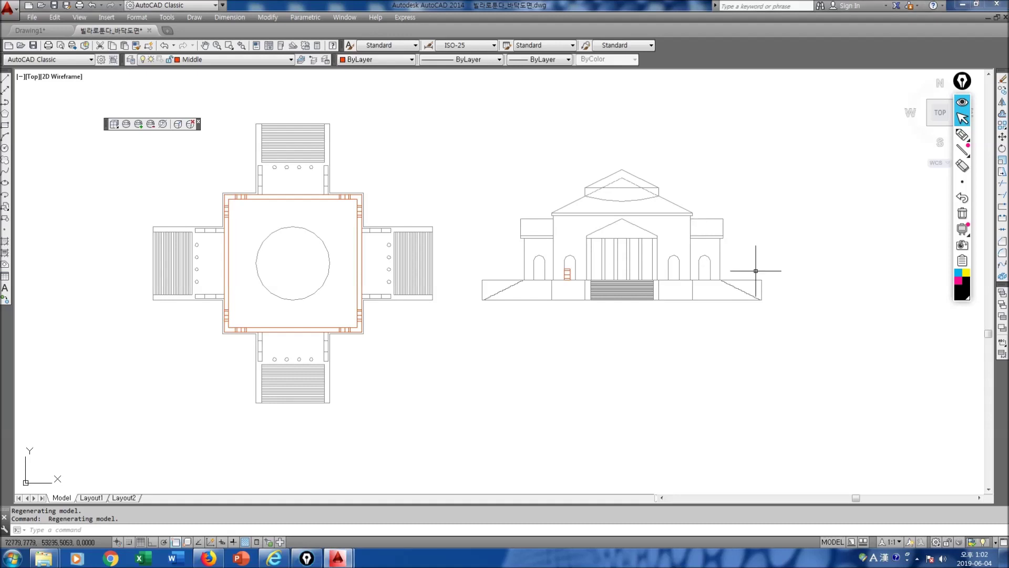
Measure the height of the right-hand portico side wall on the elevation, from beneath the eave to its base.
type("ist")
key("Return")
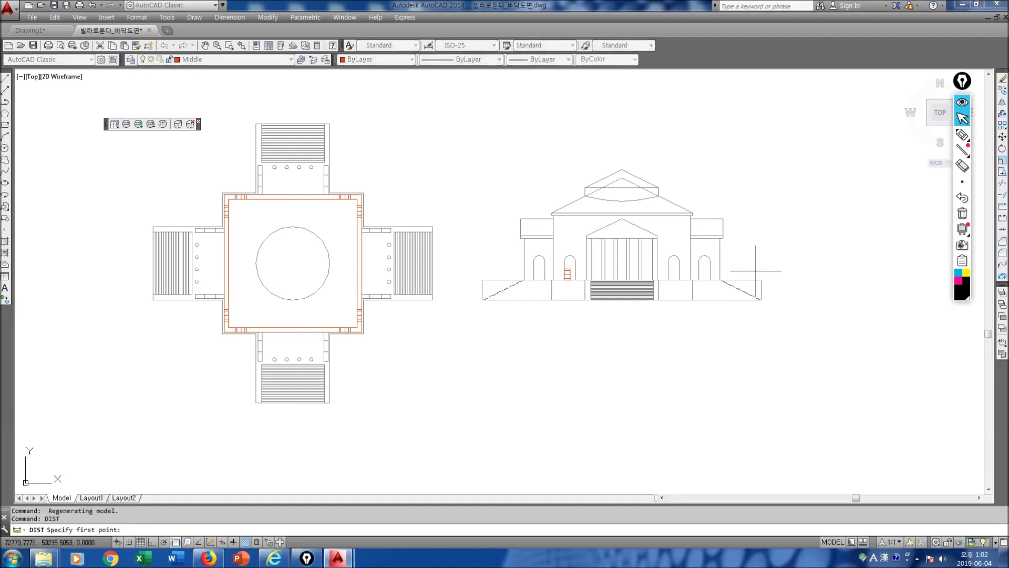
left_click(719, 239)
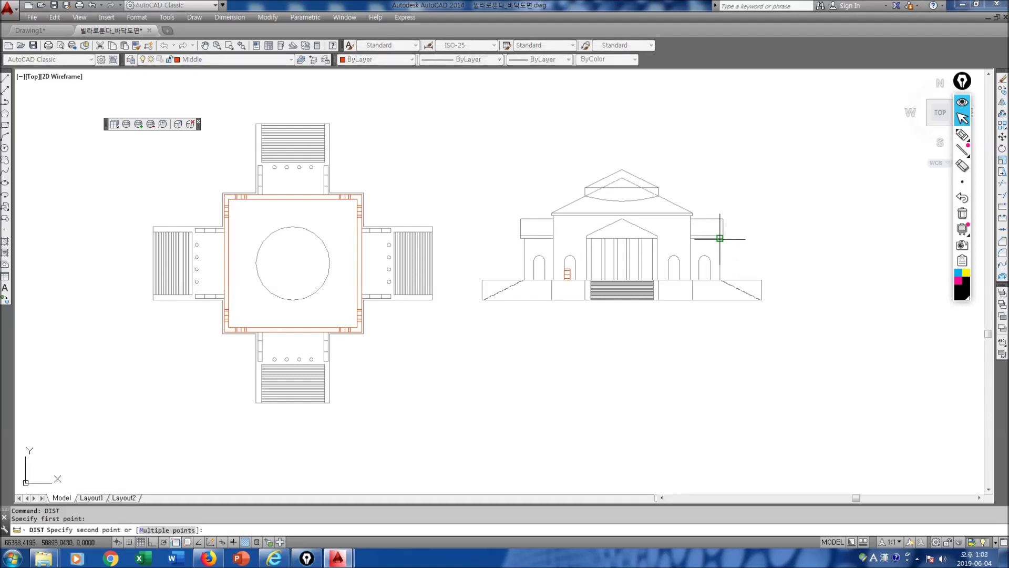
left_click(719, 281)
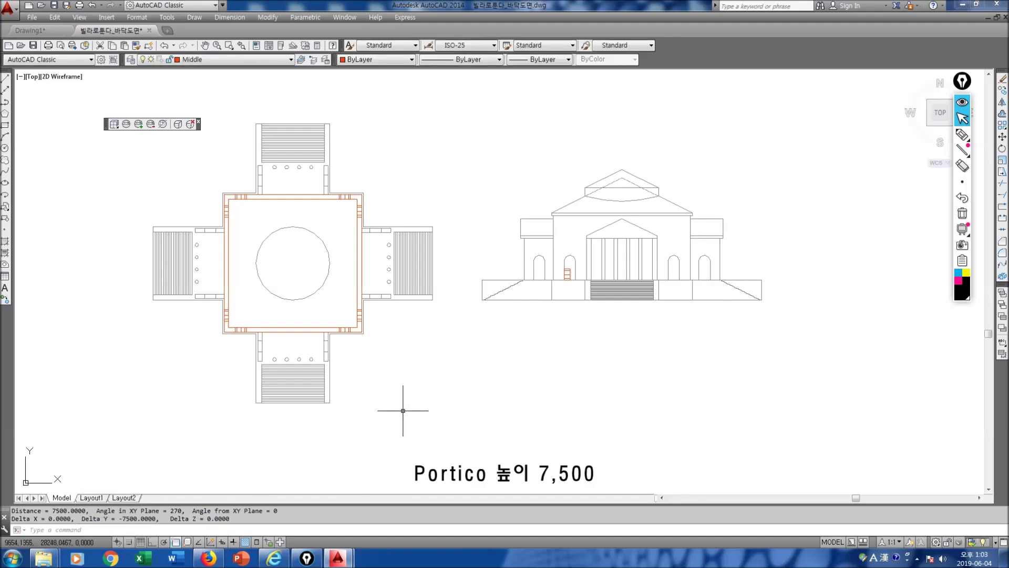
In a tilted 3D view, draw a rectangle corner to corner over the front side wall of the right portico in the plan.
type("orbit")
key("Return")
left_click_drag(402, 410, 402, 331)
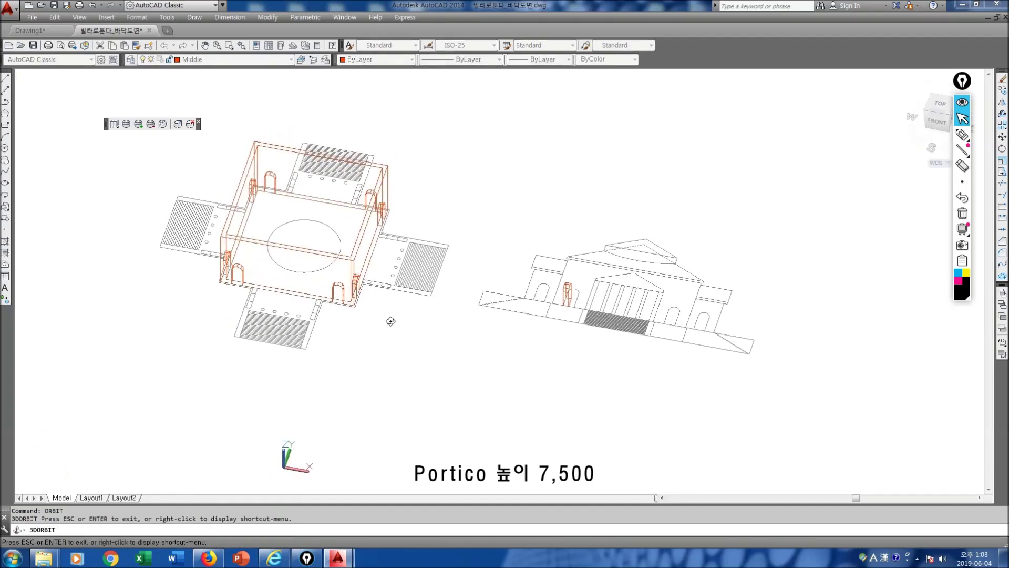
key("Escape")
scroll(383, 284, "up", 6)
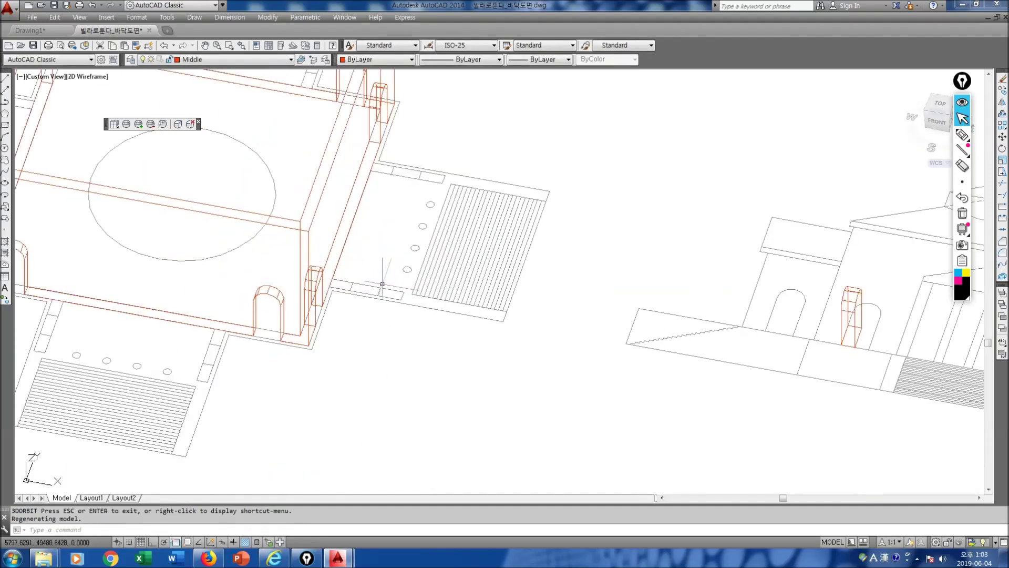
type("rec")
key("Return")
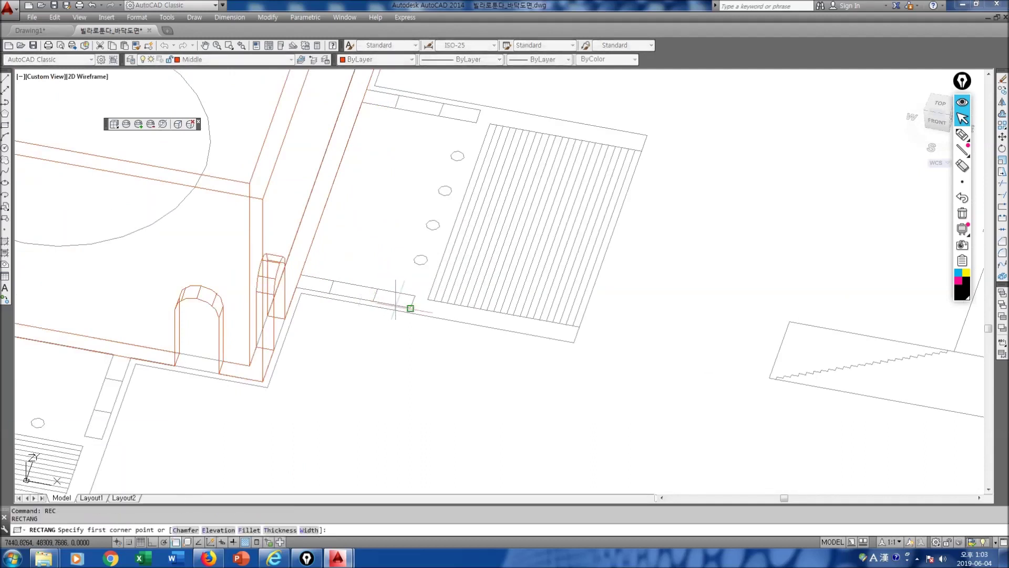
left_click(411, 308)
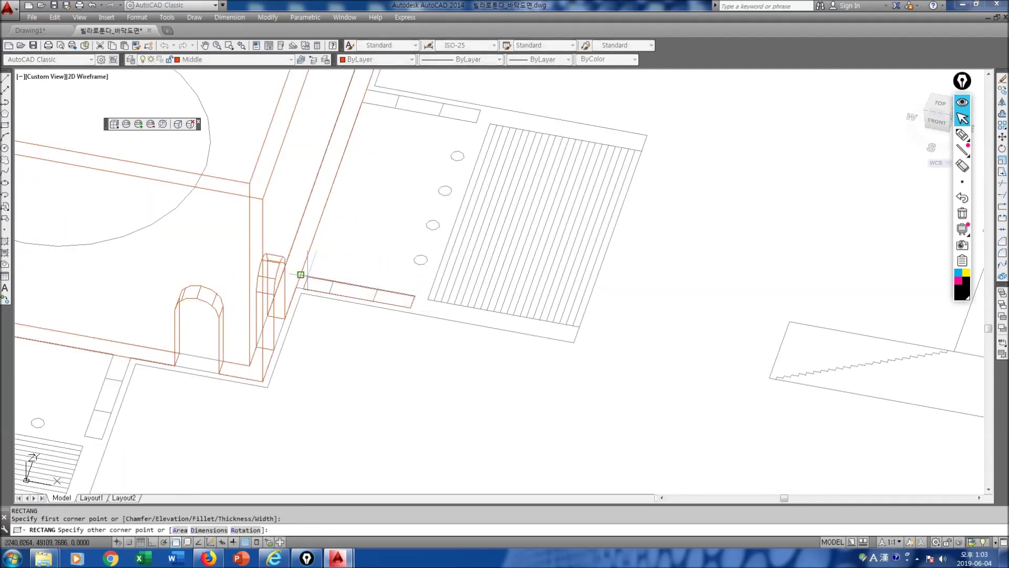
left_click(300, 275)
middle_click_drag(419, 286, 399, 321)
scroll(399, 322, "down", 2)
scroll(395, 347, "up", 2)
Extrude the portico side wall rectangle to a height of 7500.
type("extrud")
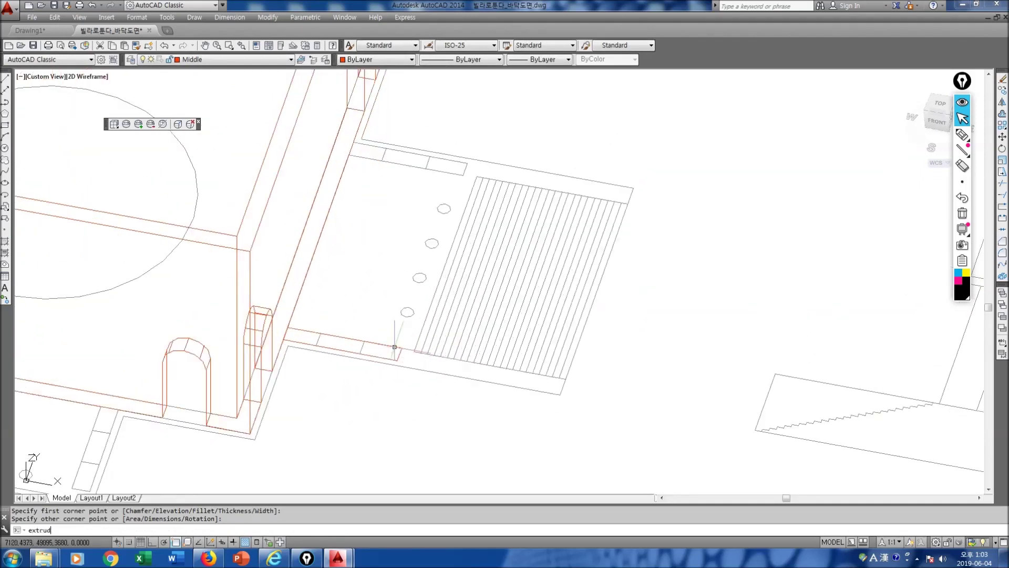
type("e")
key("Return")
left_click(394, 346)
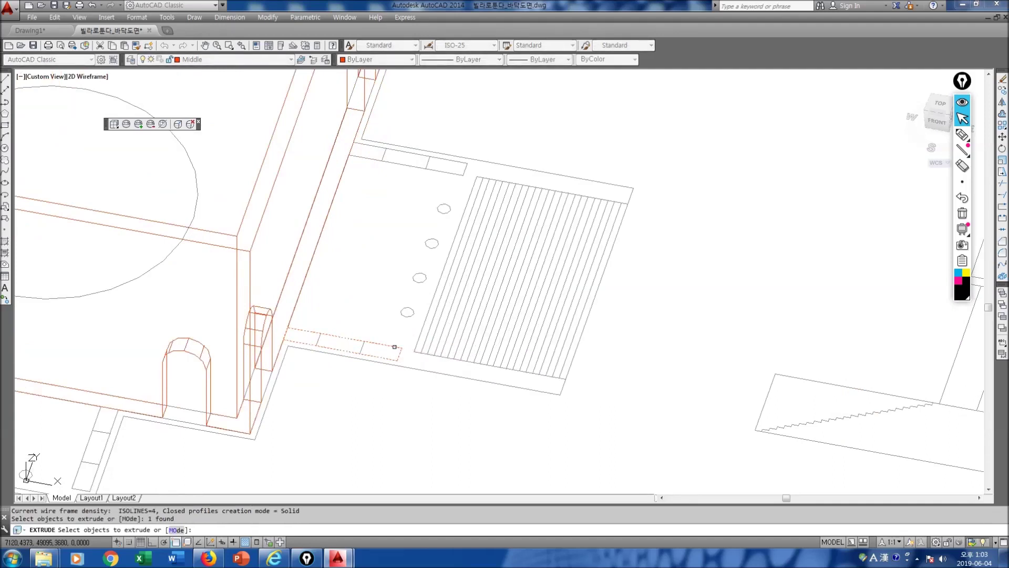
key("Return")
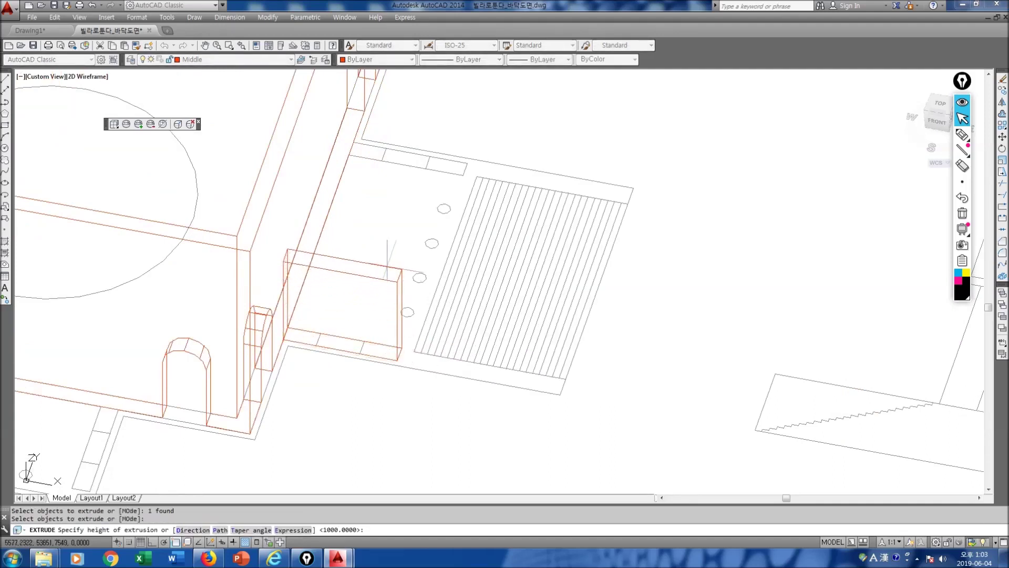
type("7500")
key("Return")
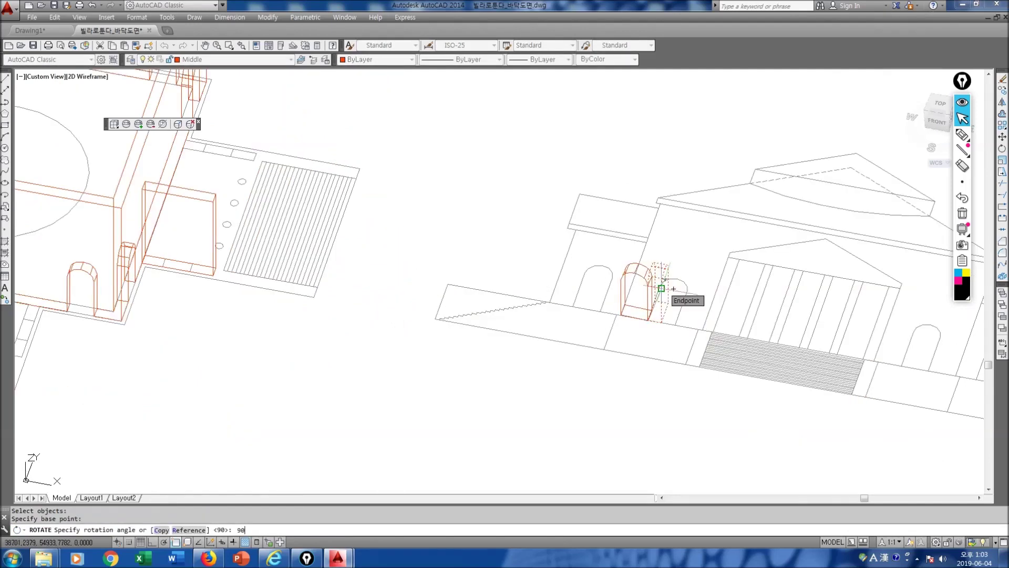
Rotate the arched solid on the elevation by 90 degrees and copy it to the middle of the extruded portico side wall.
key("Return")
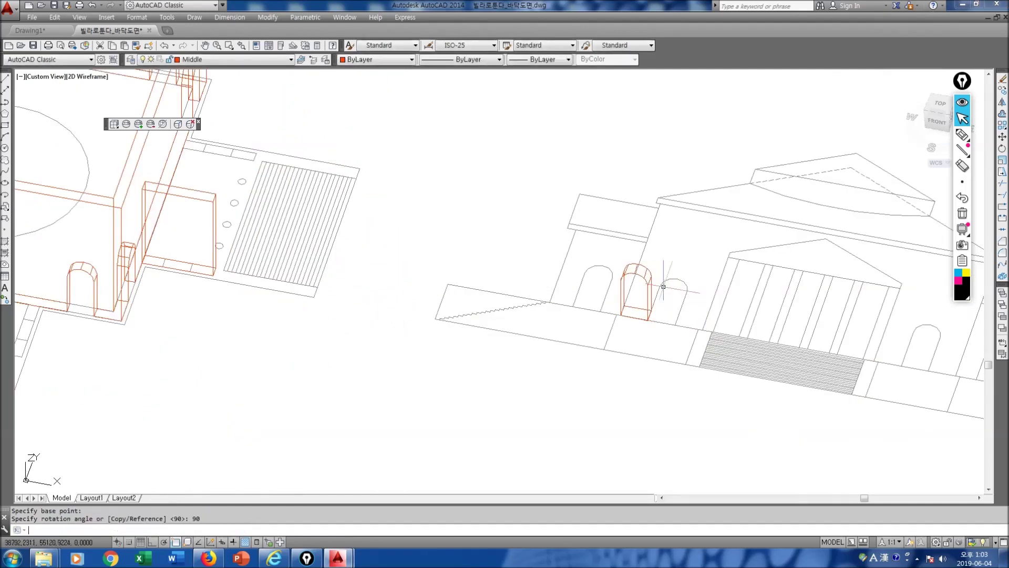
type("CO")
key("Return")
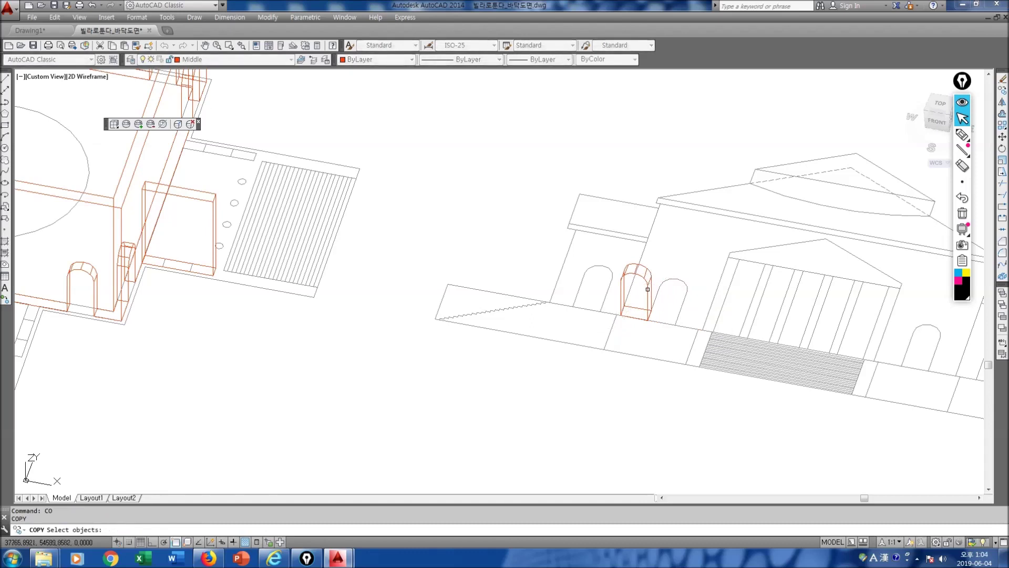
left_click(648, 289)
key("Return")
left_click(651, 310)
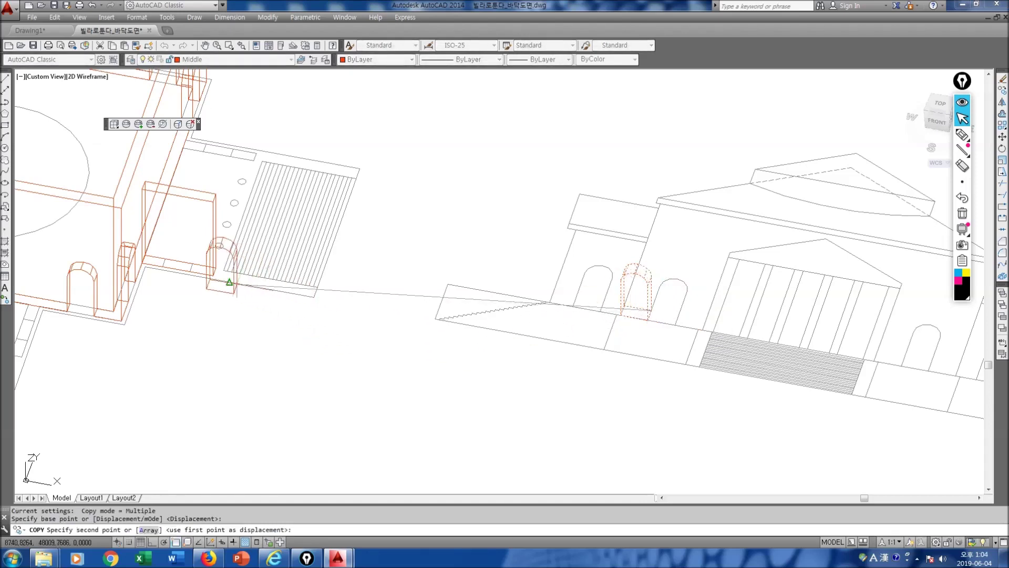
left_click(233, 321)
key("Escape")
Subtract the copied arched solid from the extruded portico side wall.
middle_click_drag(239, 324, 484, 358)
scroll(458, 305, "up", 2)
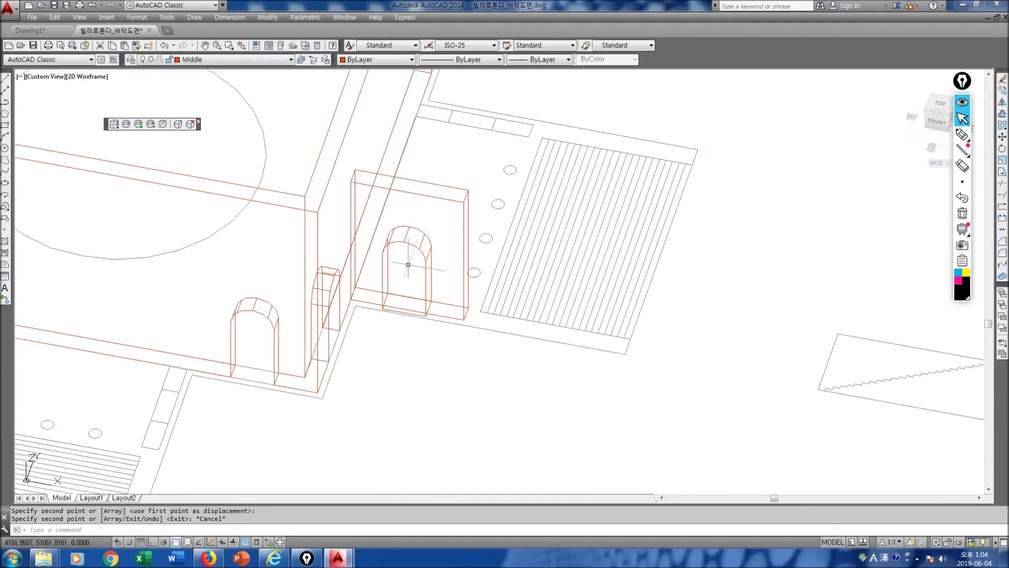
type("subtract")
key("Return")
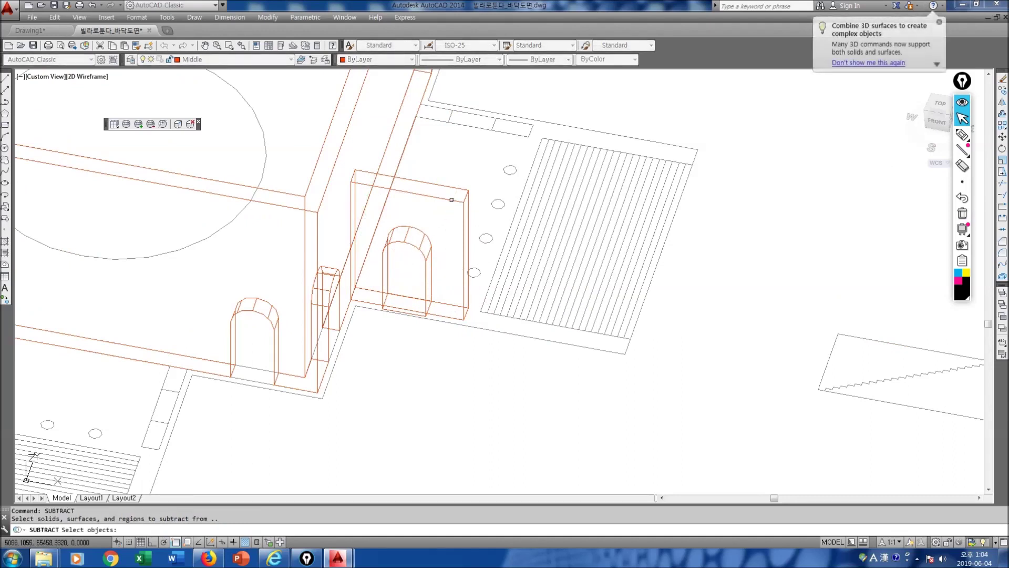
left_click(428, 238)
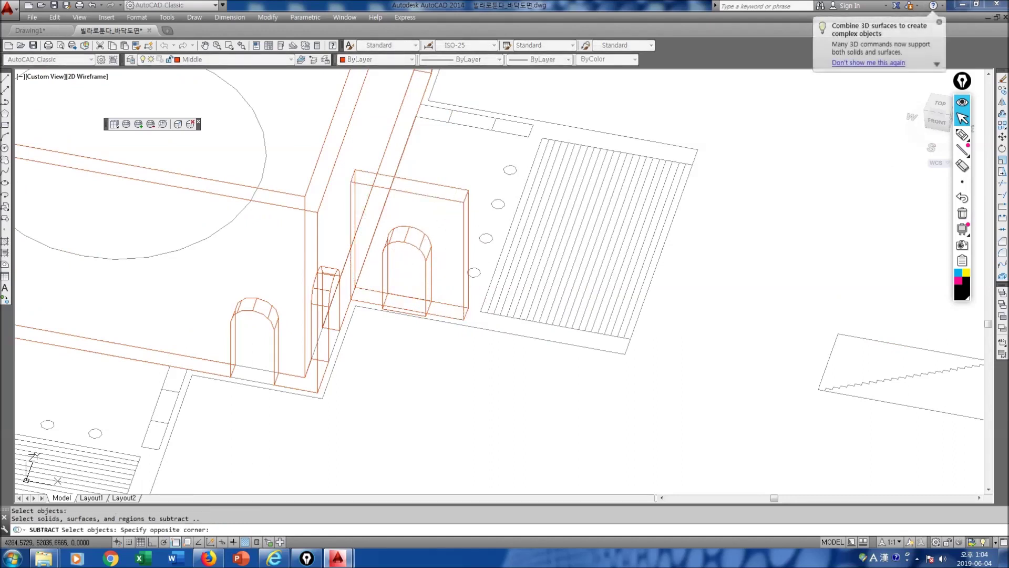
key("Return")
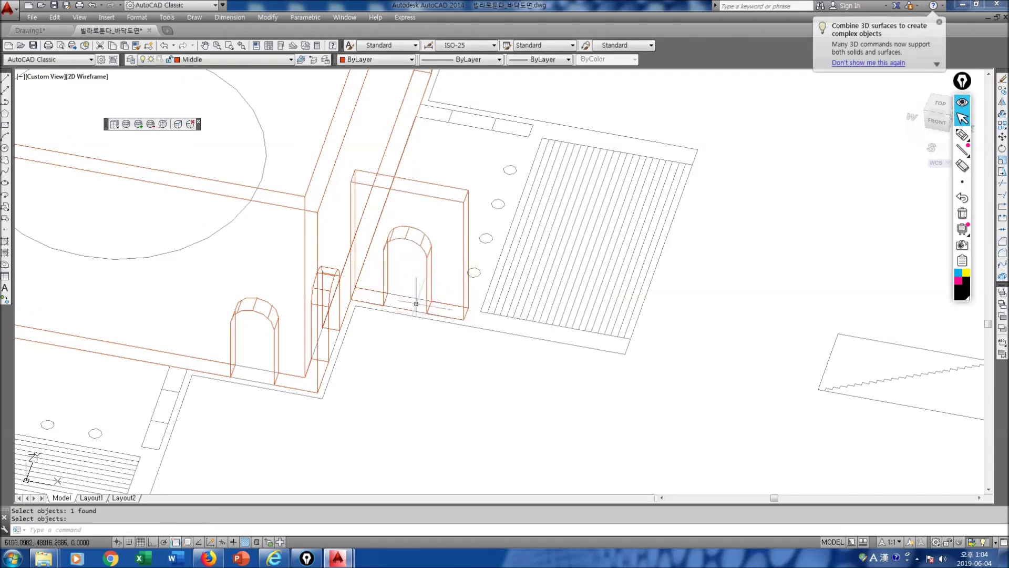
Copy the arched portico side wall from its outer bottom corner onto the rear side wall outline of the right portico.
scroll(454, 300, "down", 5)
type("co")
key("Return")
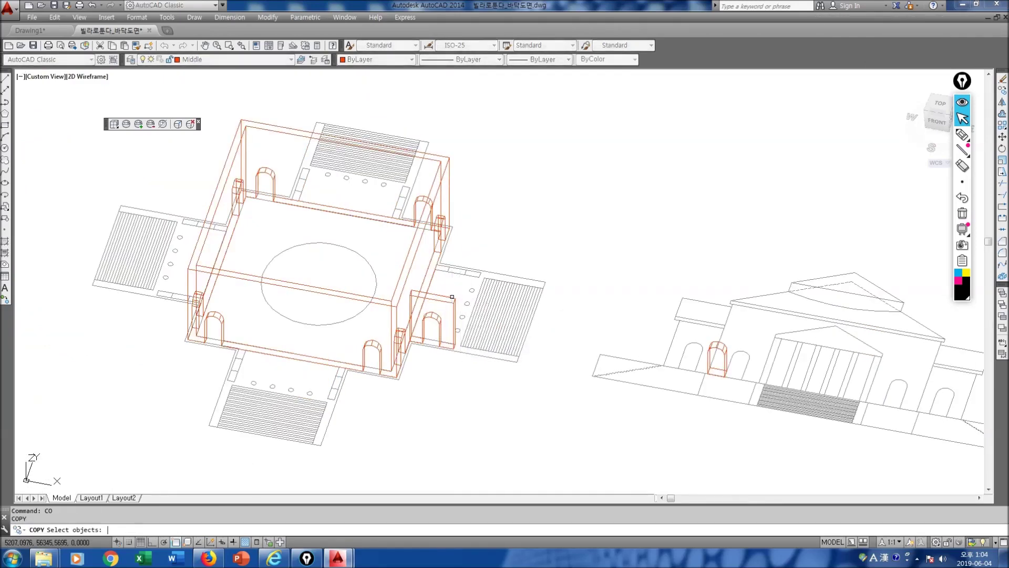
left_click(454, 303)
key("Return")
scroll(455, 301, "up", 5)
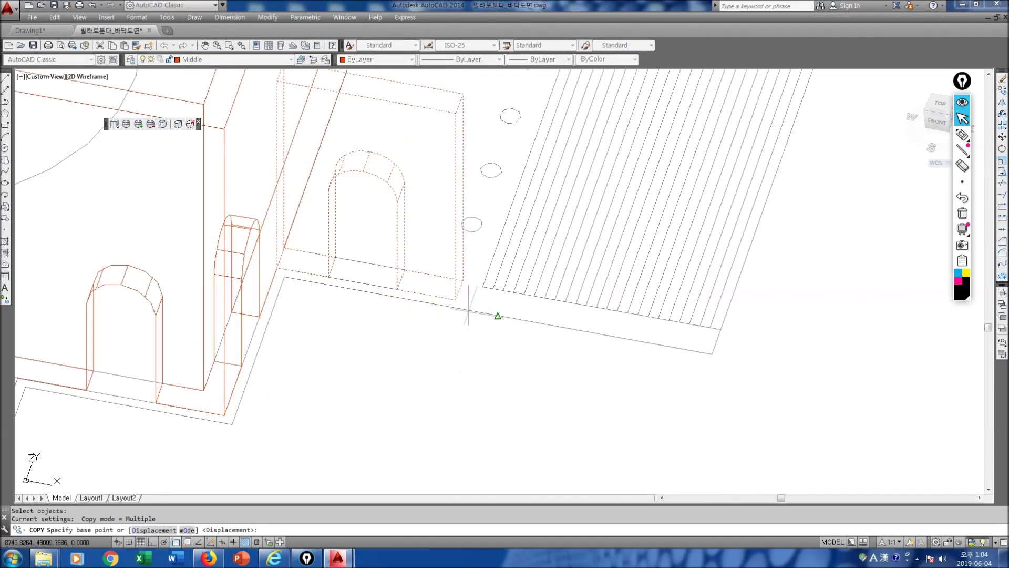
left_click(456, 300)
scroll(455, 301, "down", 5)
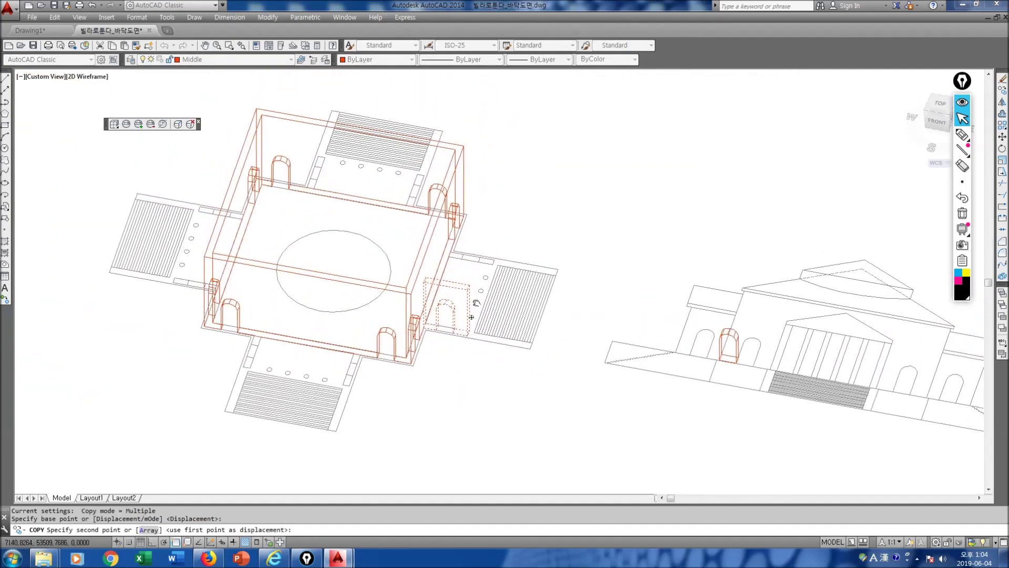
scroll(493, 265, "up", 5)
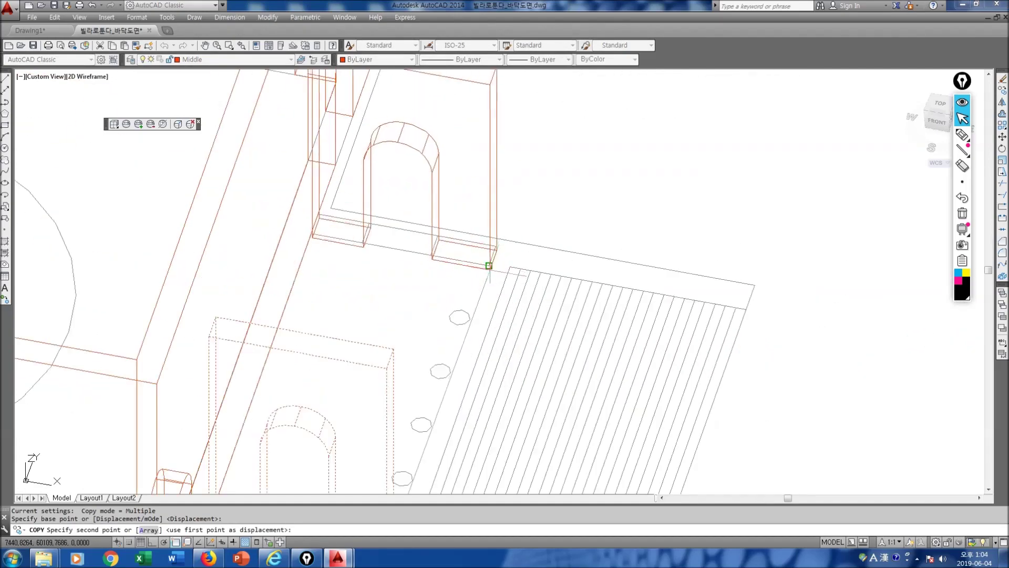
left_click(493, 265)
Place another copy of the arched side wall on the front side wall outline of the left portico.
scroll(489, 264, "down", 5)
scroll(295, 347, "up", 6)
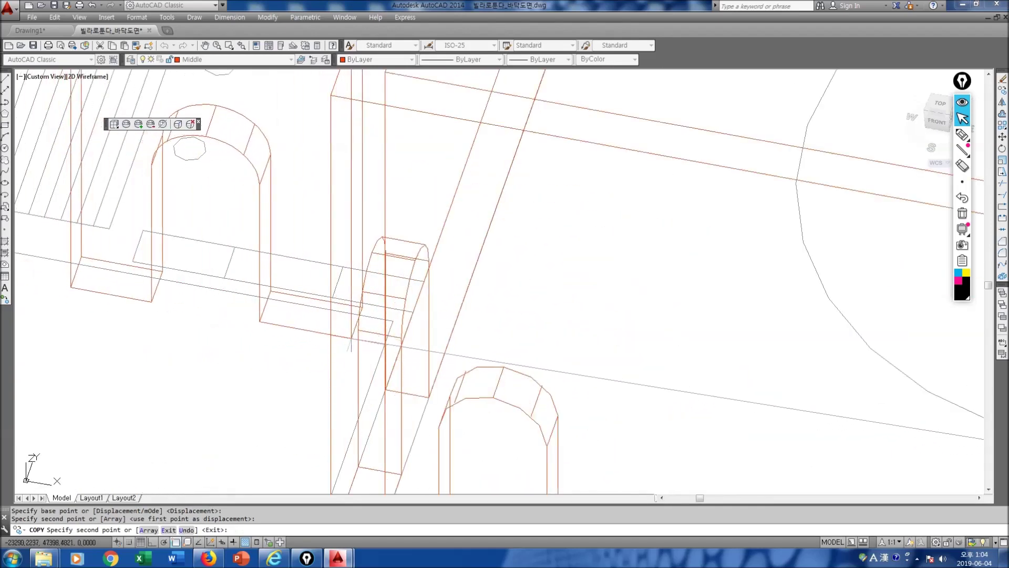
type("'orbit")
key("Return")
left_click_drag(340, 324, 389, 329)
key("Escape")
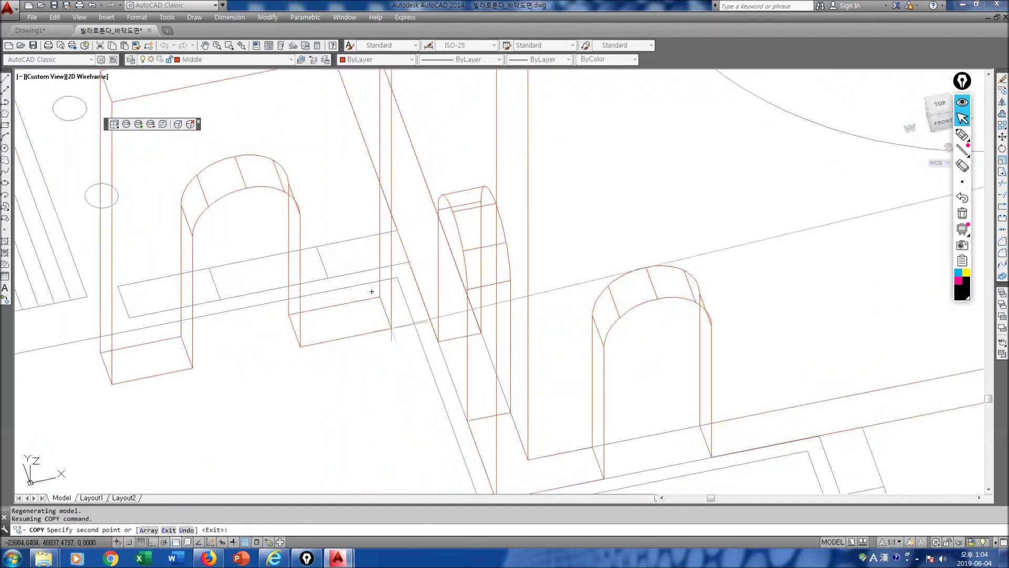
left_click(408, 261)
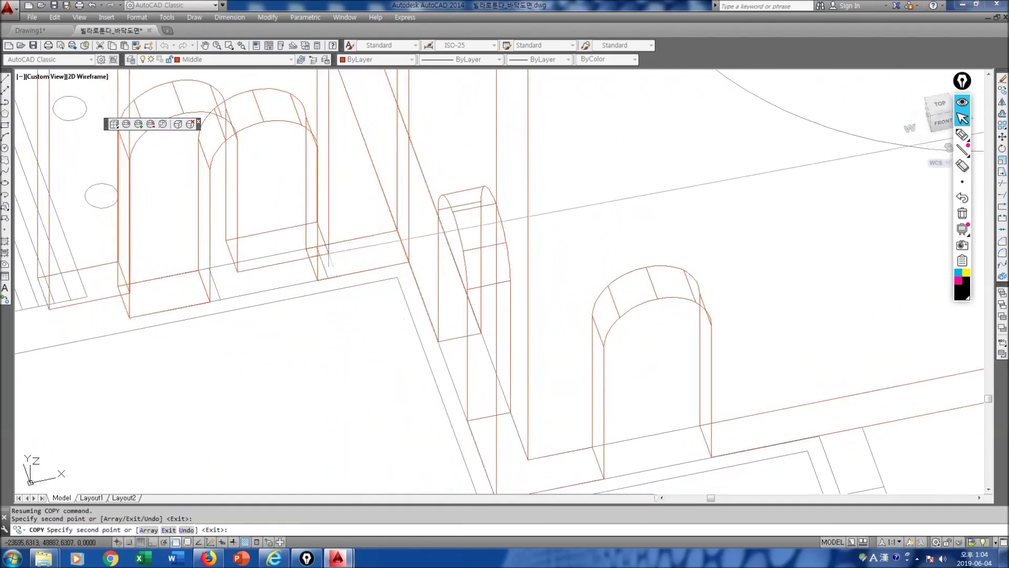
Copy the arched side wall onto the left portico's rear side wall outline and to the inner corner of the rear portico's side wall outline.
scroll(329, 257, "down", 5)
scroll(372, 288, "up", 5)
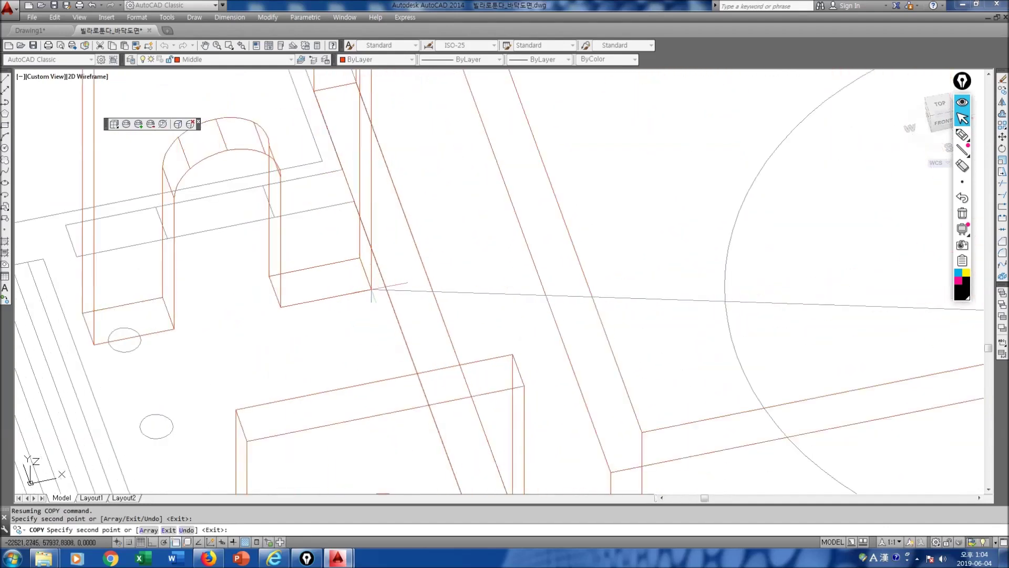
left_click(354, 200)
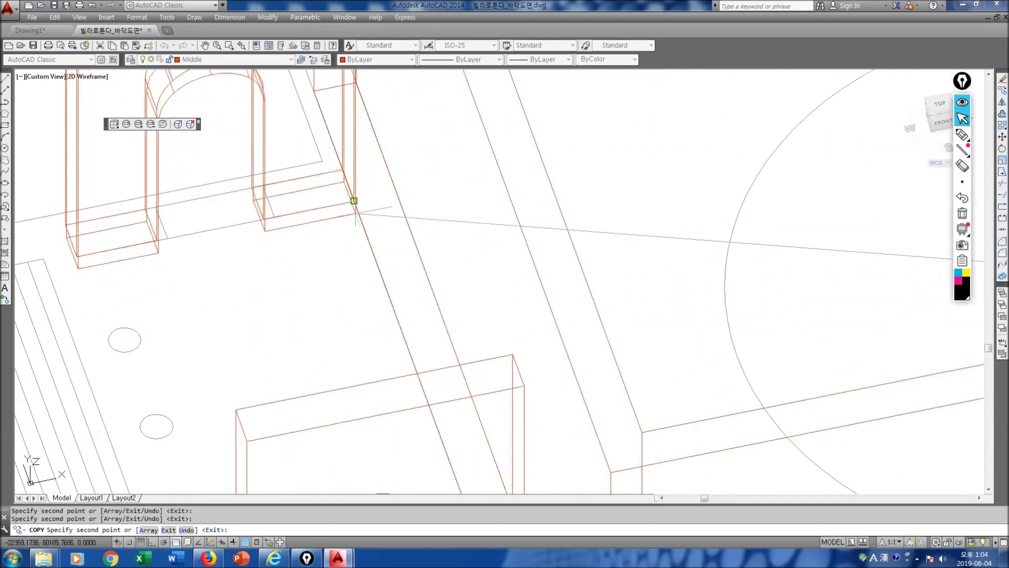
scroll(355, 211, "down", 5)
scroll(430, 302, "up", 4)
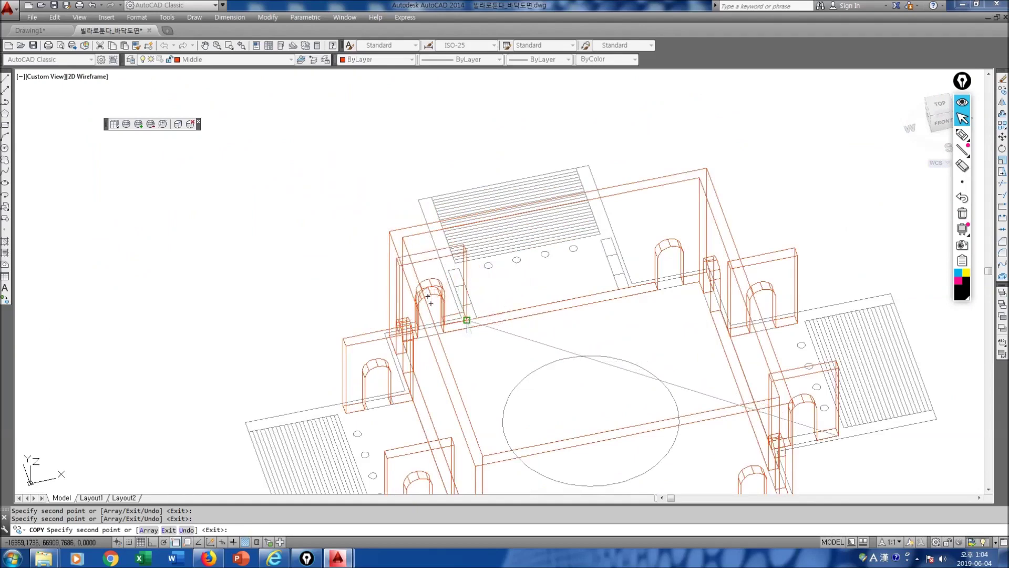
key("Escape")
Rotate the arched wall at the rear portico by -90 degrees about its corner to align it with the portico's side wall outline.
type("orbit")
key("Return")
left_click_drag(428, 363, 651, 336)
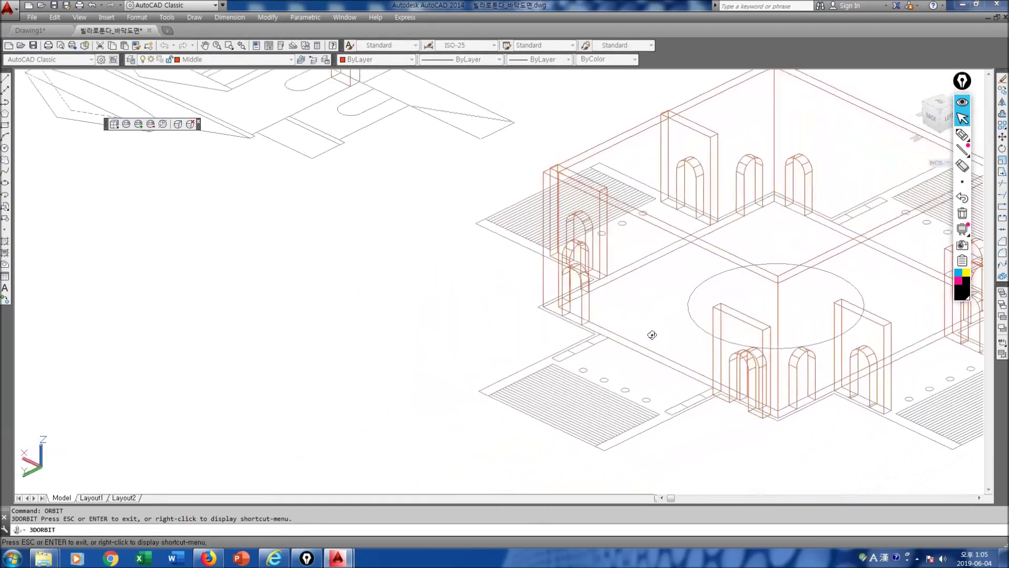
key("Escape")
type("ROTate")
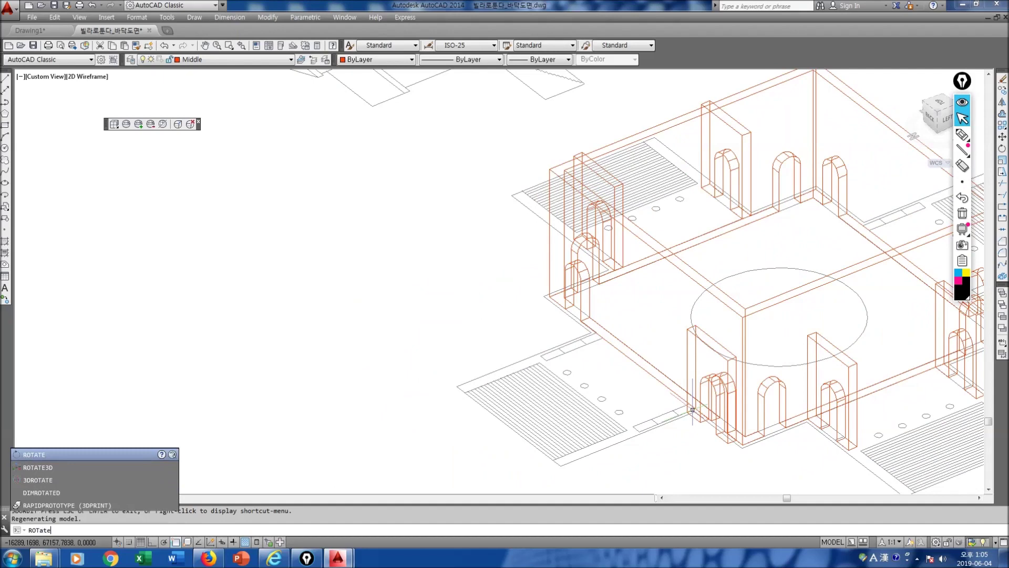
key("Return")
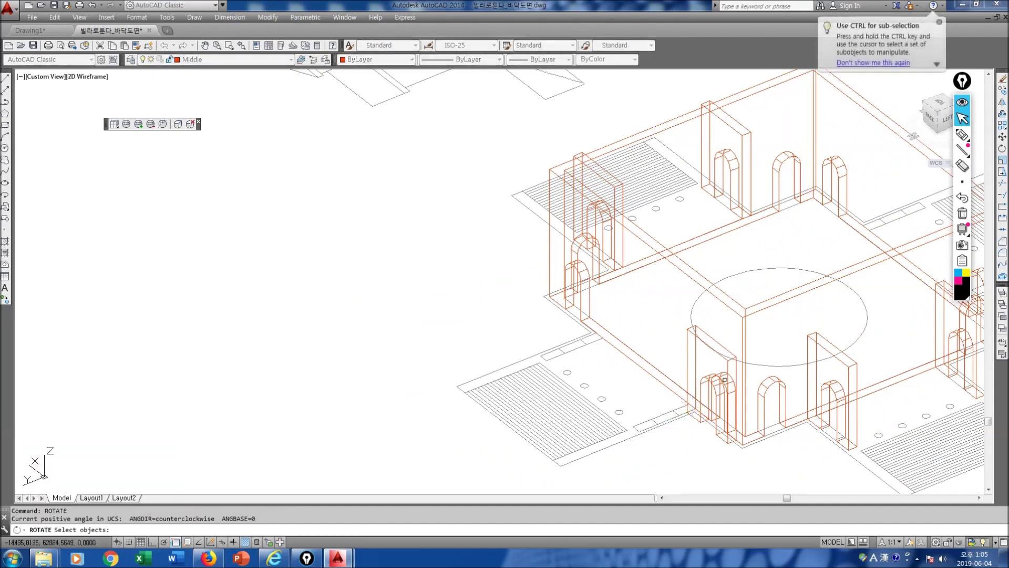
left_click(729, 361)
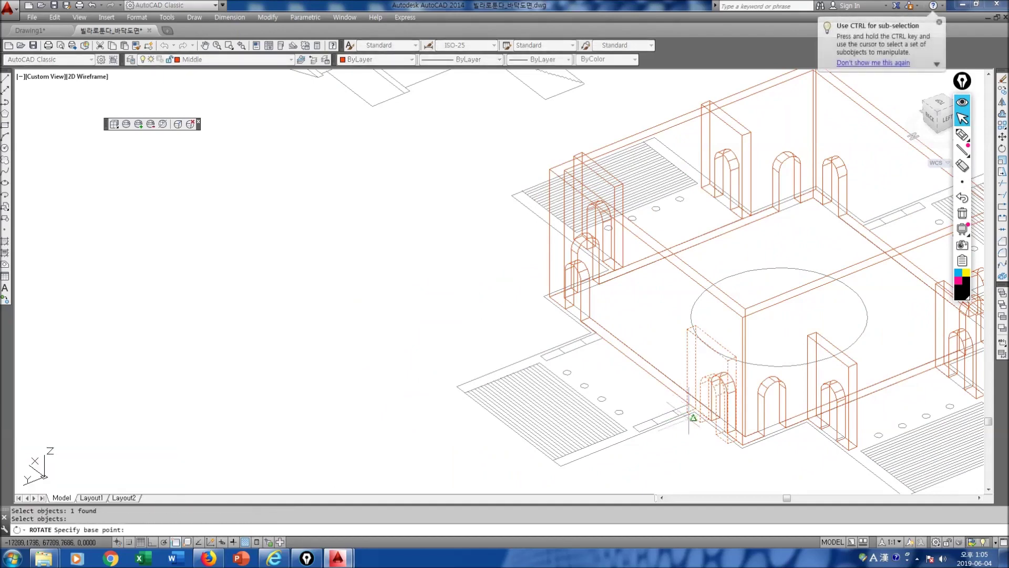
scroll(695, 418, "up", 5)
key("Return")
left_click(724, 378)
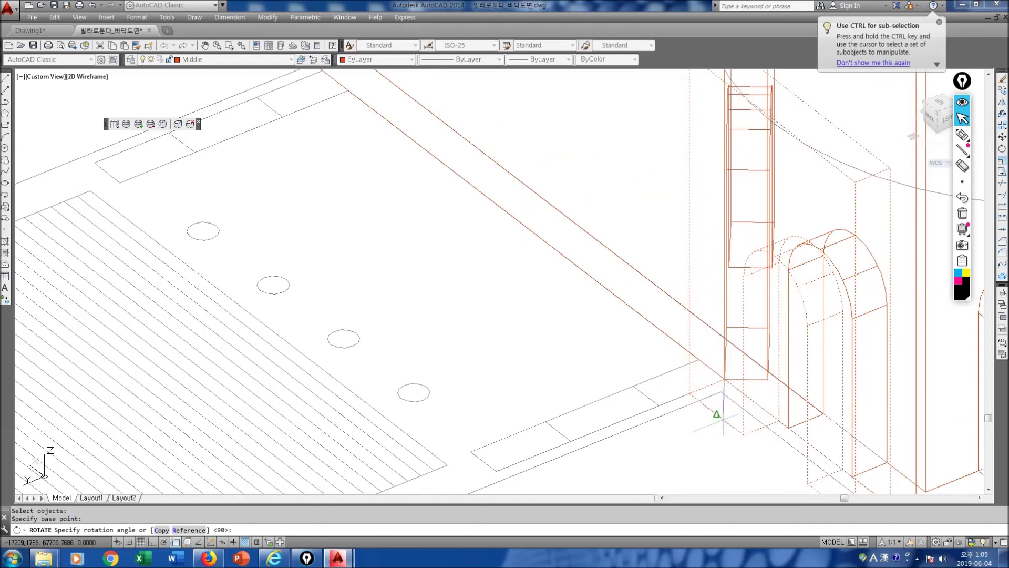
scroll(721, 416, "down", 5)
scroll(652, 312, "down", 2)
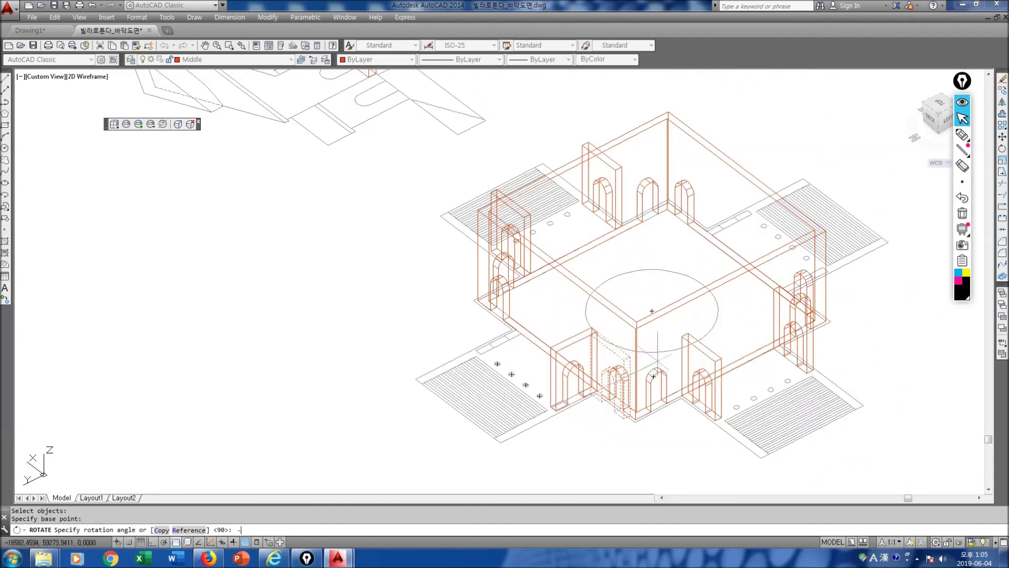
key("Return")
Copy the rotated arched wall to the opposite side of the rear portico and onto both side wall outlines of the front portico.
scroll(657, 361, "down", 5)
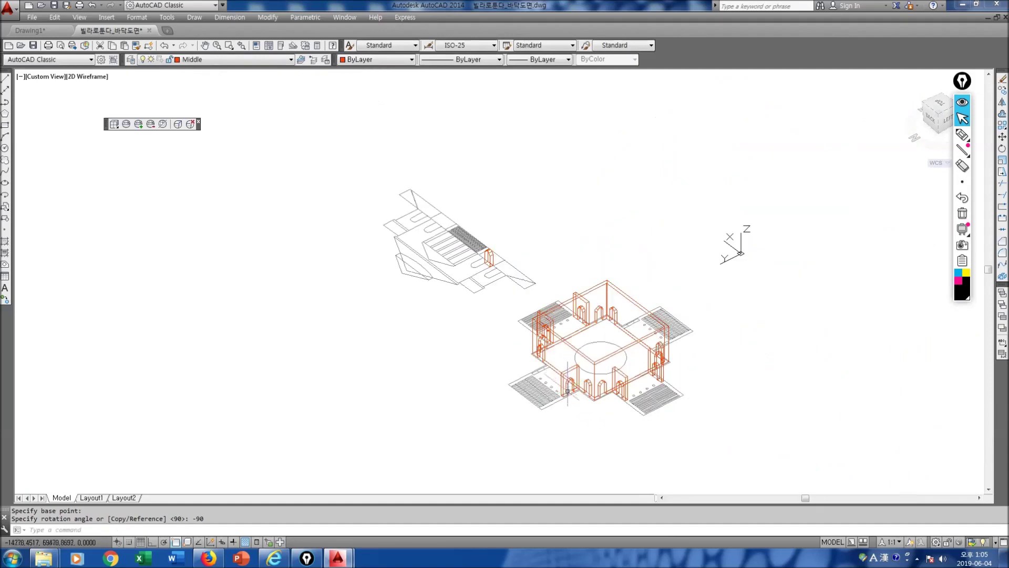
scroll(598, 392, "up", 7)
middle_click_drag(598, 392, 490, 388)
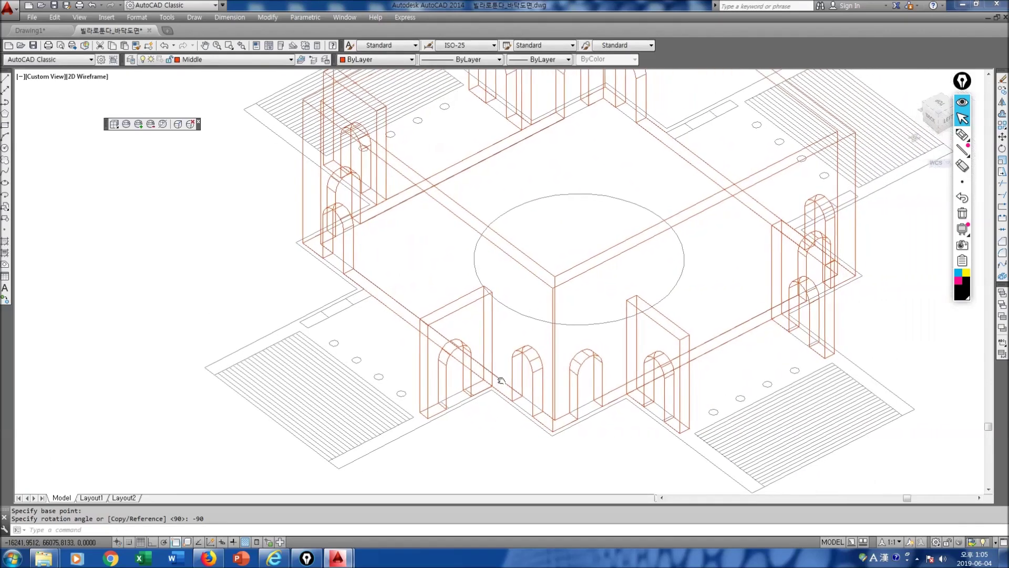
key("Escape")
type("co")
key("Return")
left_click(448, 314)
key("Return")
left_click(491, 384)
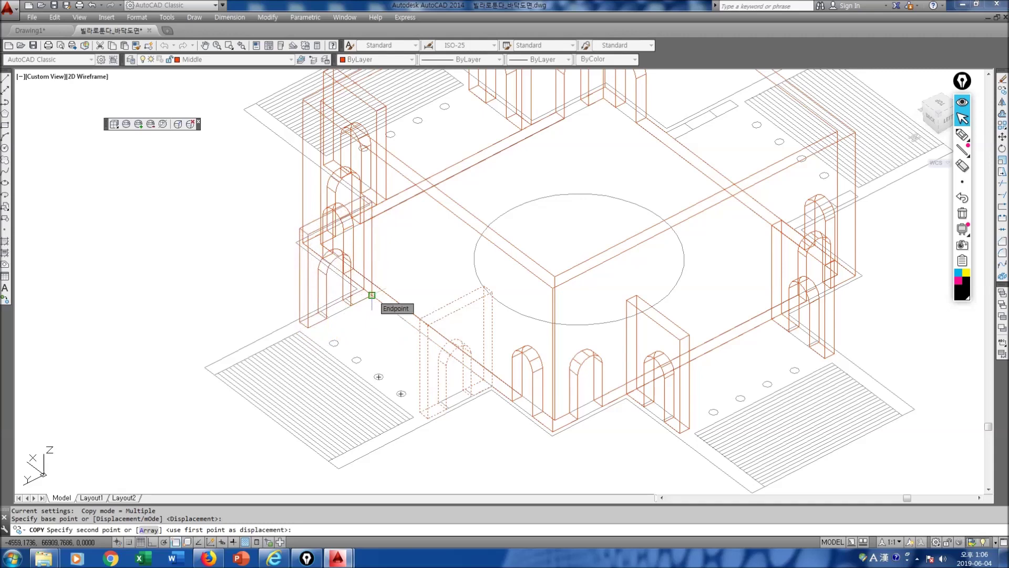
left_click(371, 295)
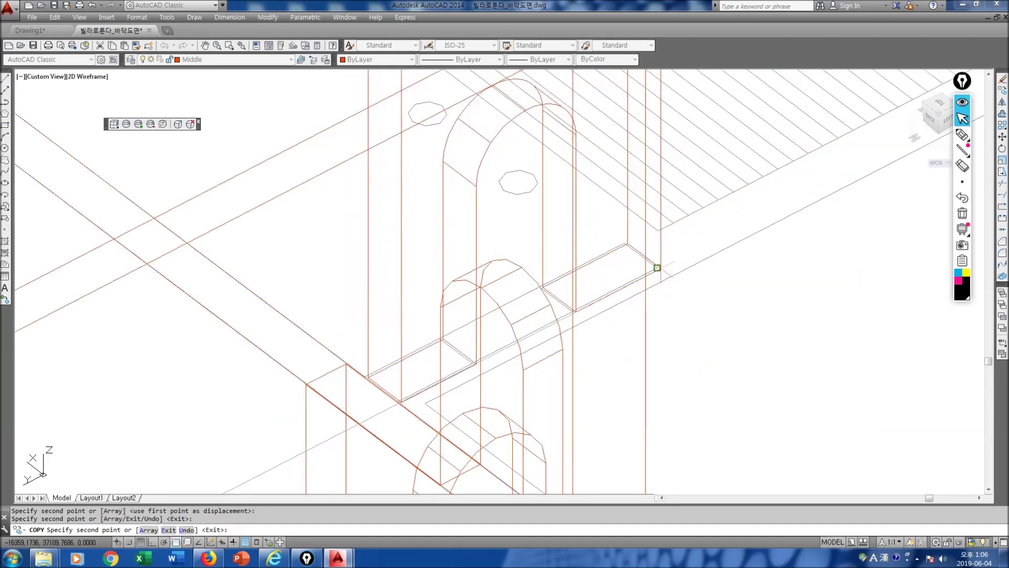
left_click(658, 267)
scroll(657, 268, "down", 10)
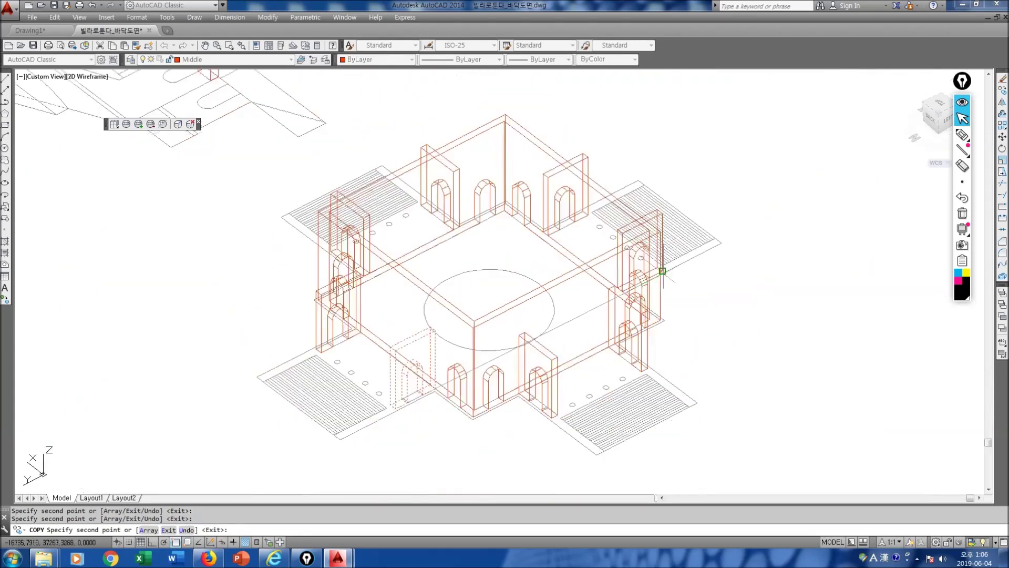
key("Escape")
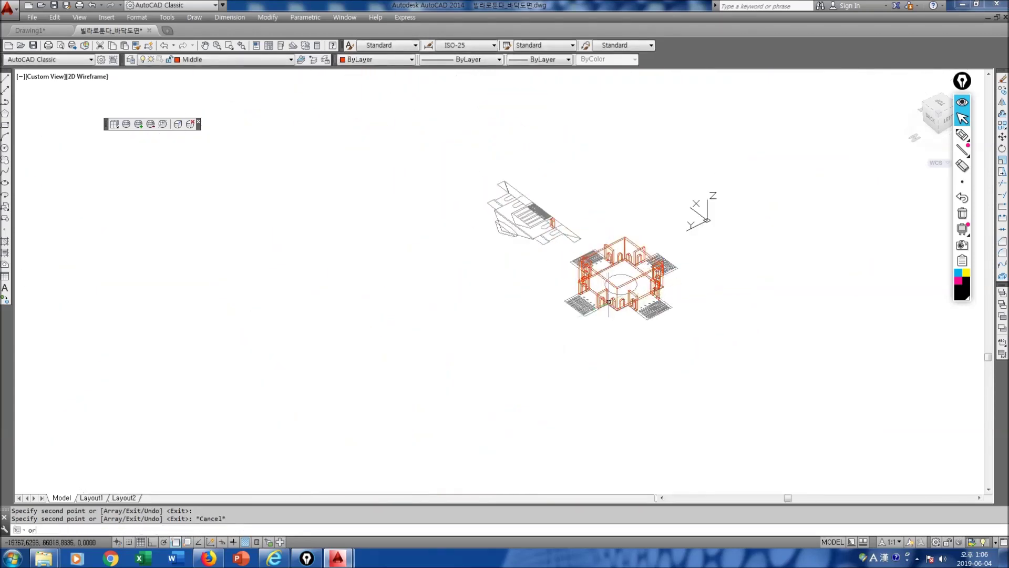
Draw a circle centred on the front portico's first column outline, with its radius snapped to the nearest point on that outline.
type("orbit")
key("Return")
left_click_drag(657, 329, 530, 317)
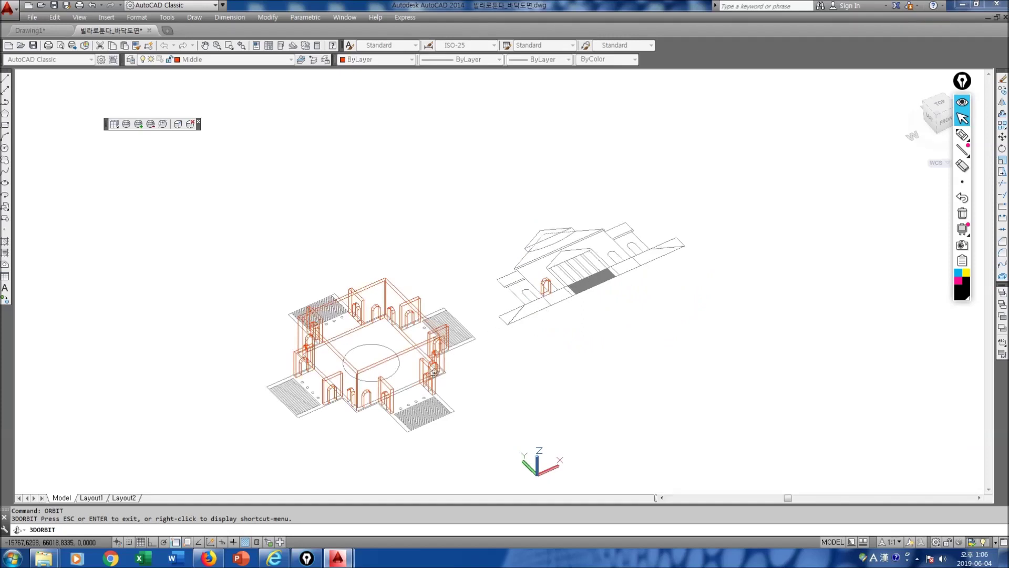
scroll(408, 397, "up", 1)
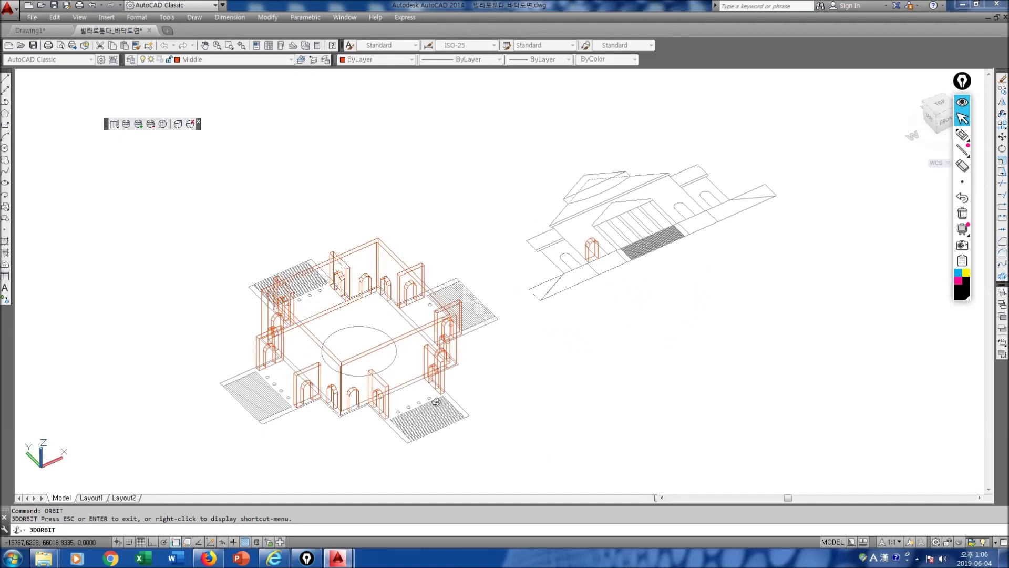
key("Escape")
scroll(440, 400, "up", 3)
key("Escape")
scroll(416, 421, "up", 8)
type("circ")
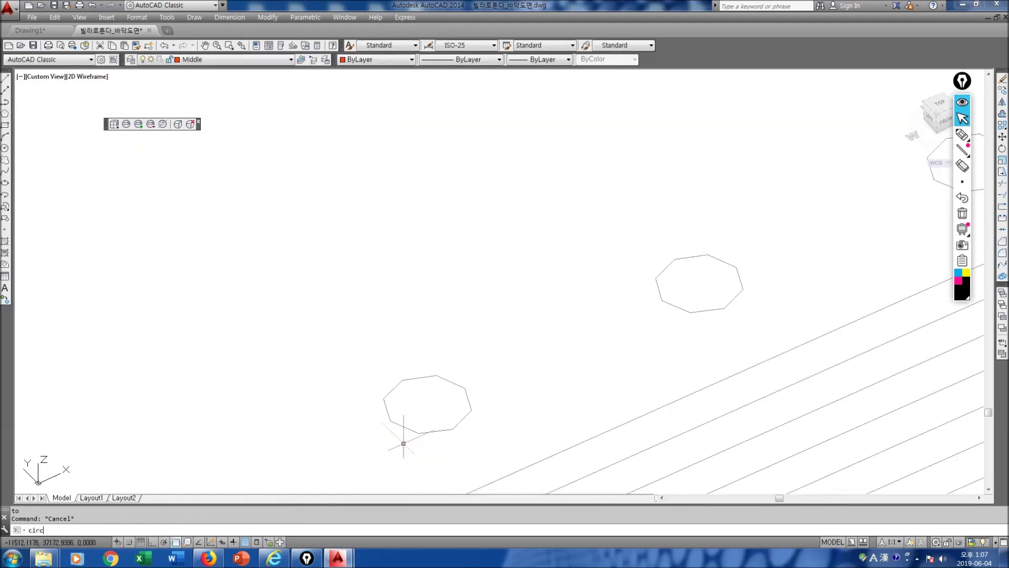
type("le")
key("Return")
left_click(427, 404)
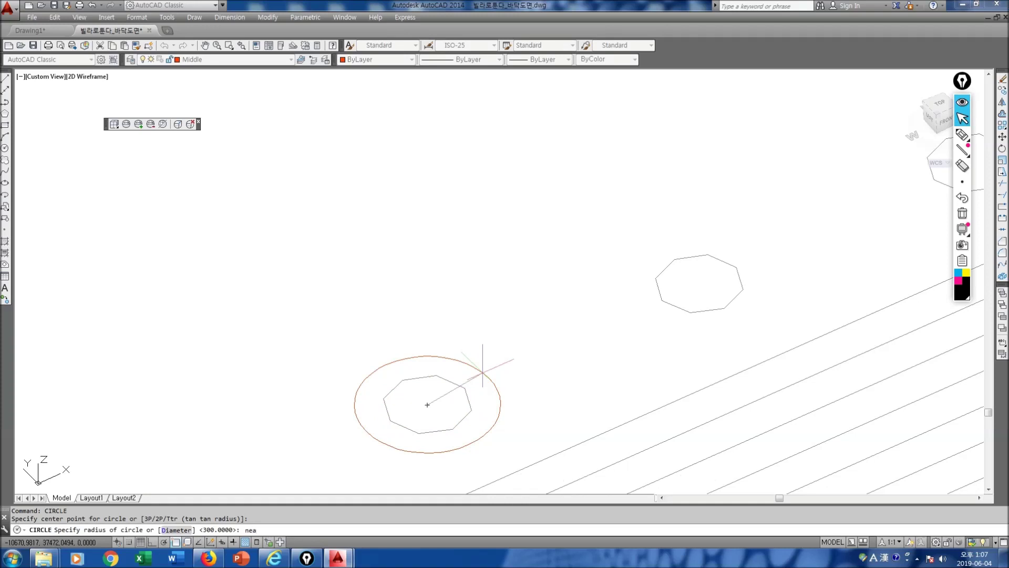
key("Return")
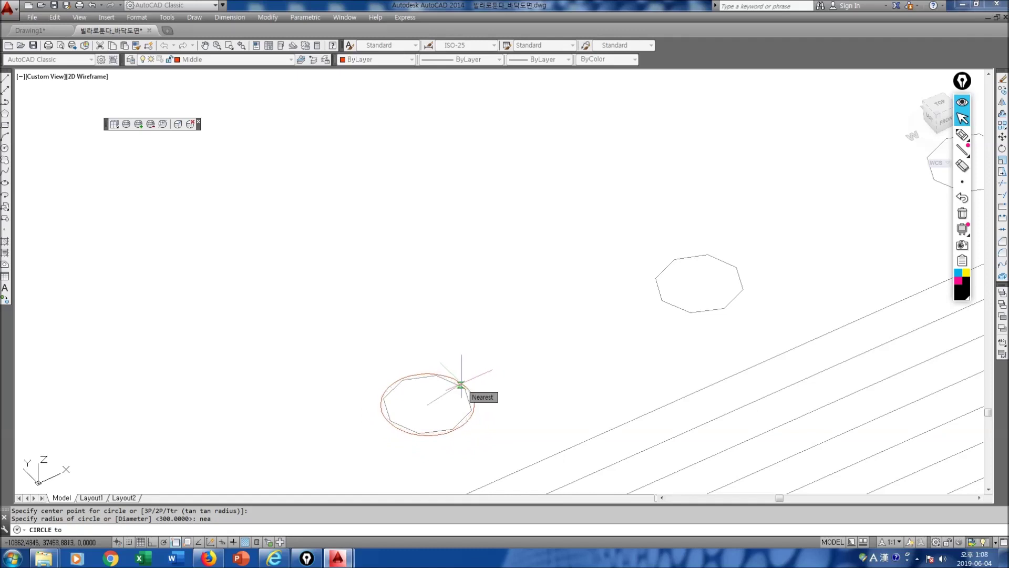
left_click(460, 384)
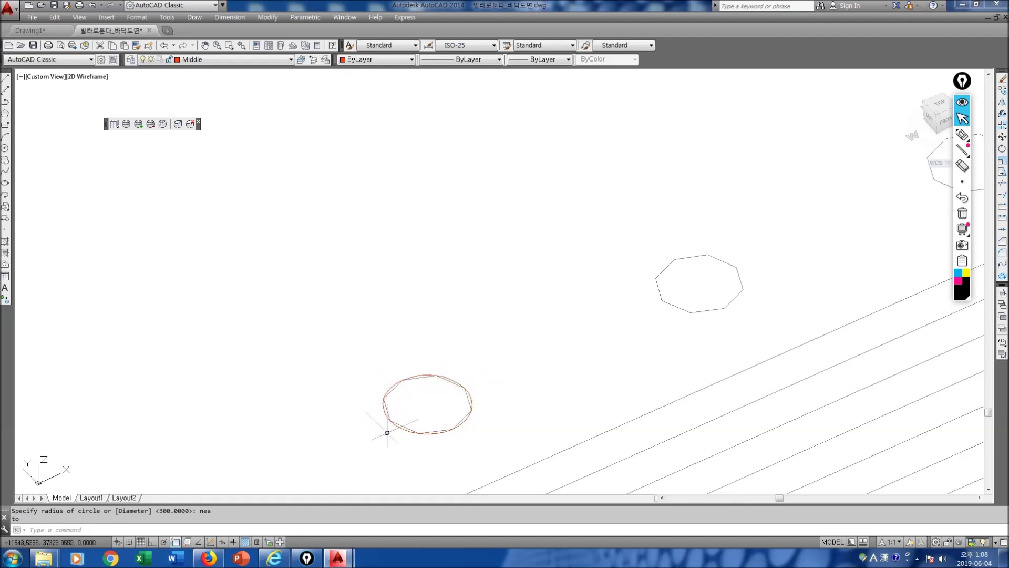
key("Escape")
Turn on the Nearest running object snap in the drafting settings.
type("c")
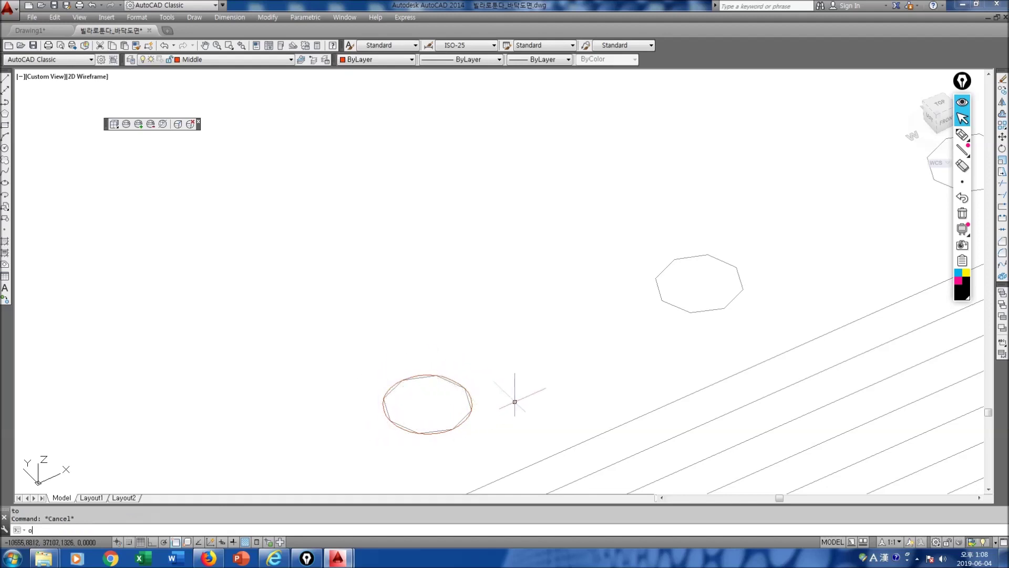
type("snap")
key("Return")
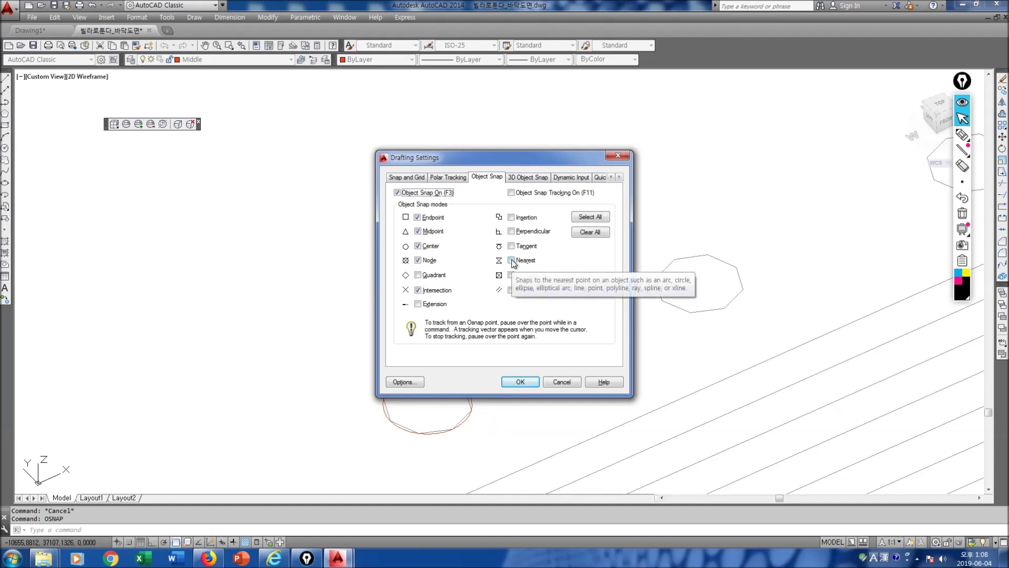
left_click(521, 382)
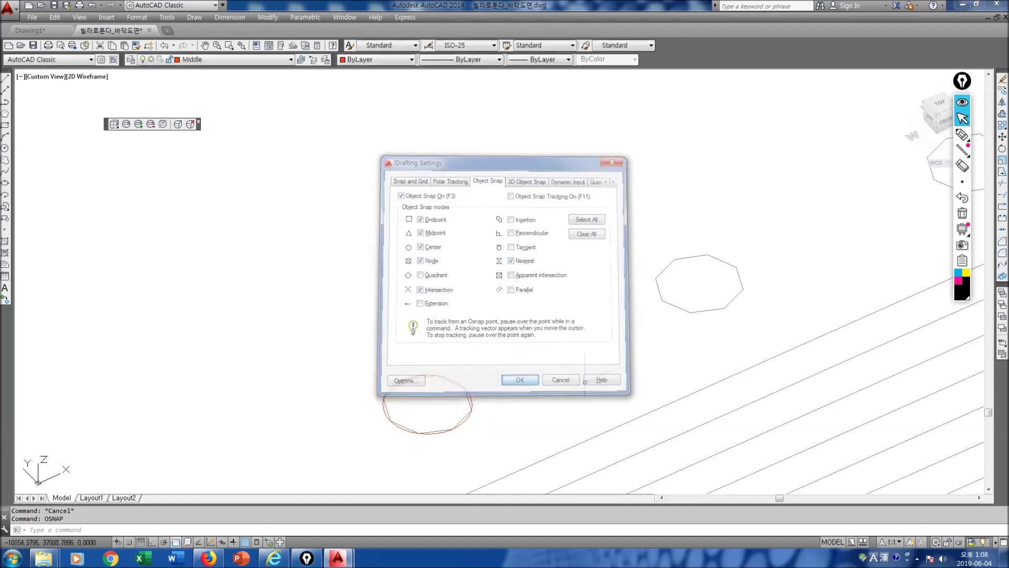
Draw circles of radius 300 centred on the remaining column outlines of the front portico.
scroll(481, 360, "up", 5)
type("cir")
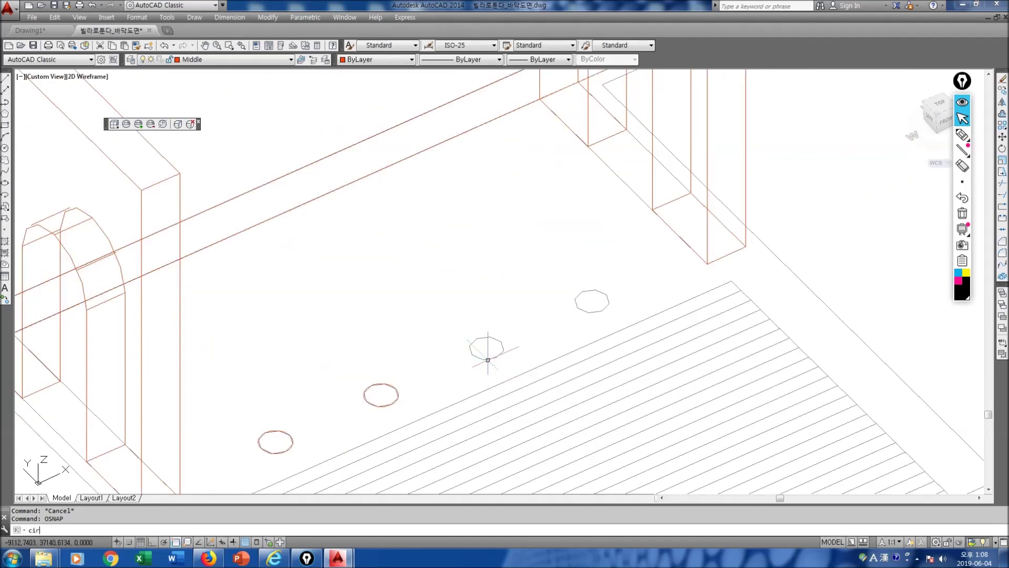
type("cle")
key("Return")
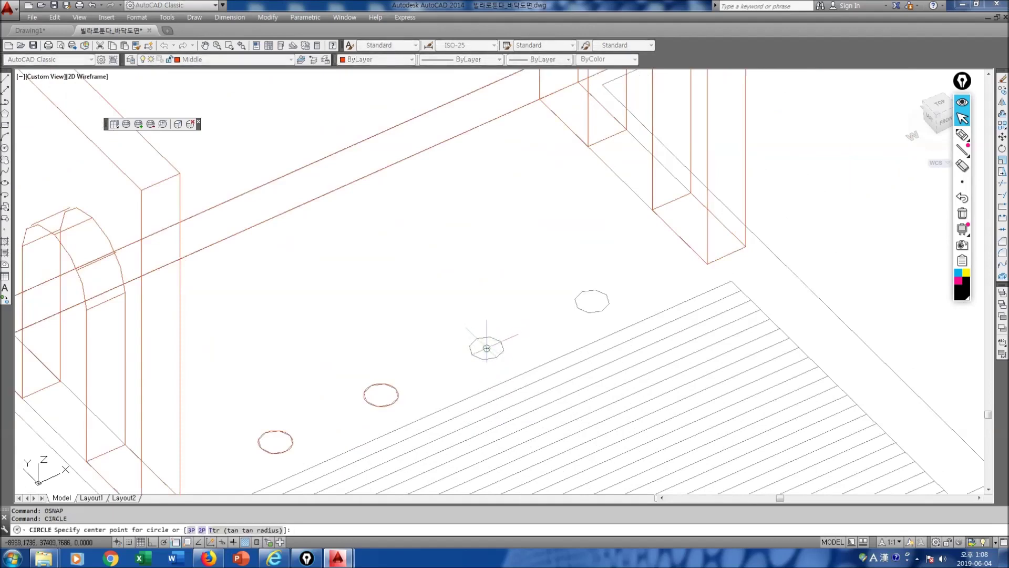
left_click(487, 348)
key("Return")
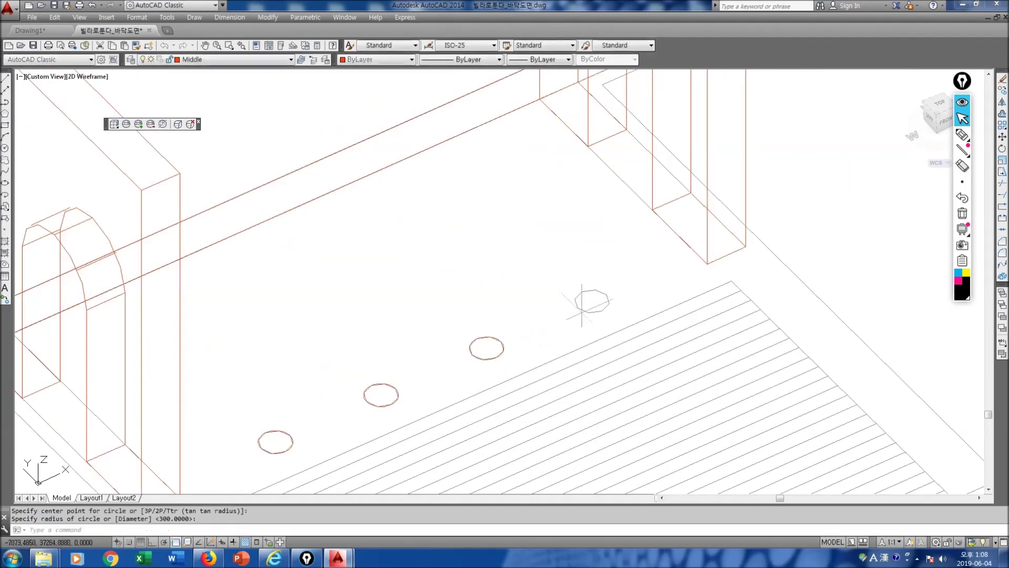
key("Return")
left_click(593, 301)
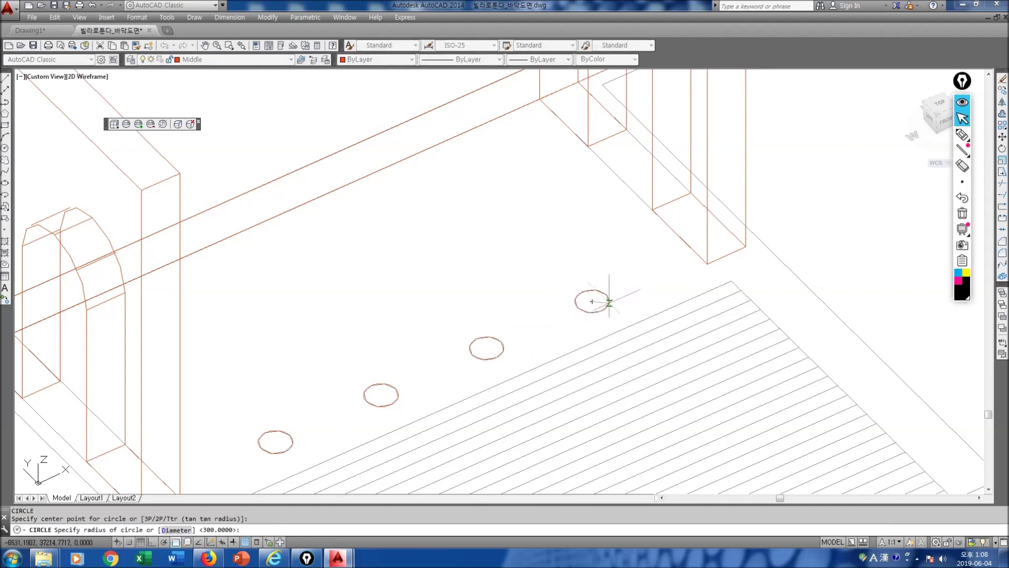
scroll(522, 339, "down", 4)
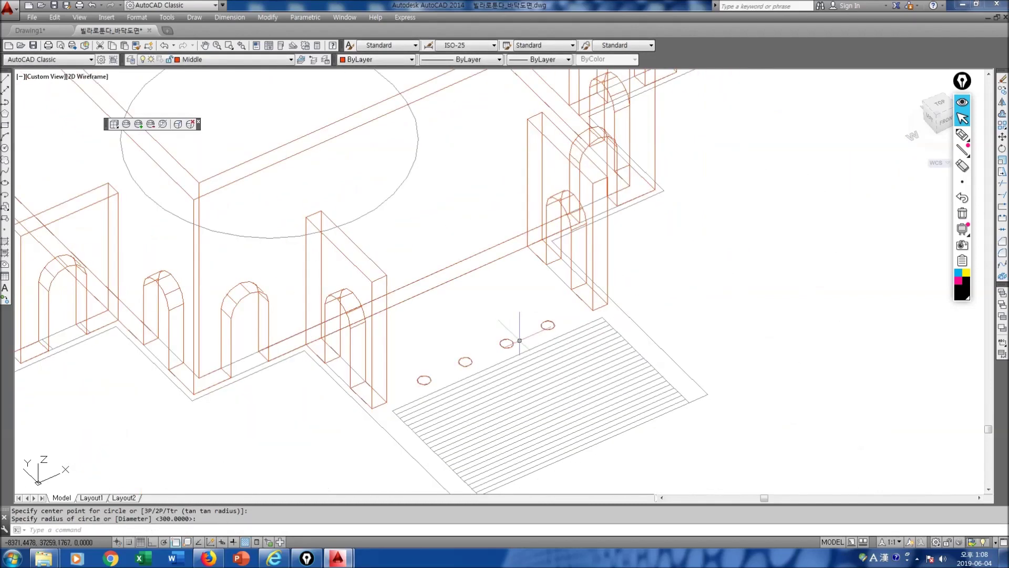
Extrude the four column circles of the front portico to a height of 7500.
key("Escape")
type("extrude")
key("Return")
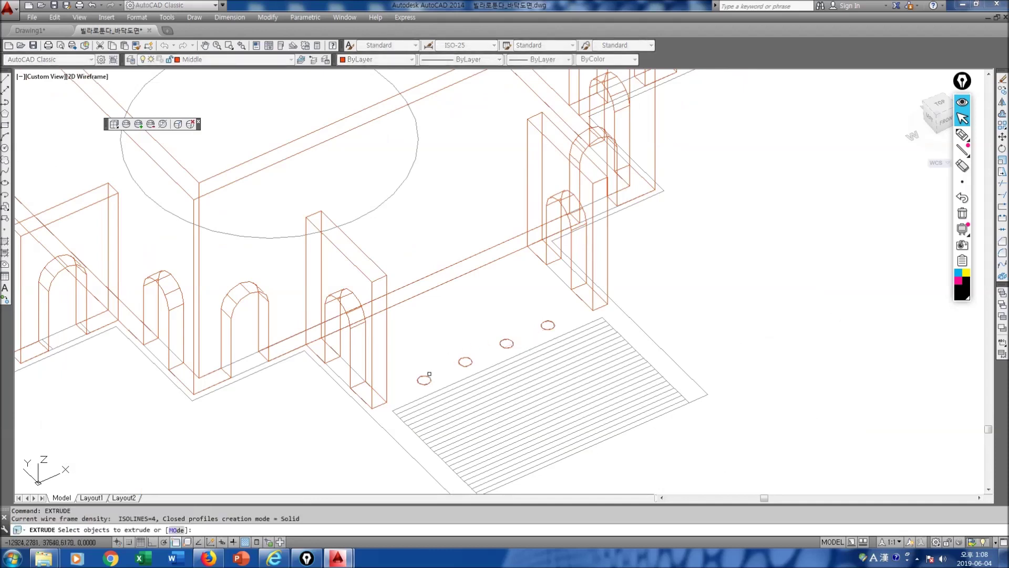
left_click(429, 374)
left_click(467, 364)
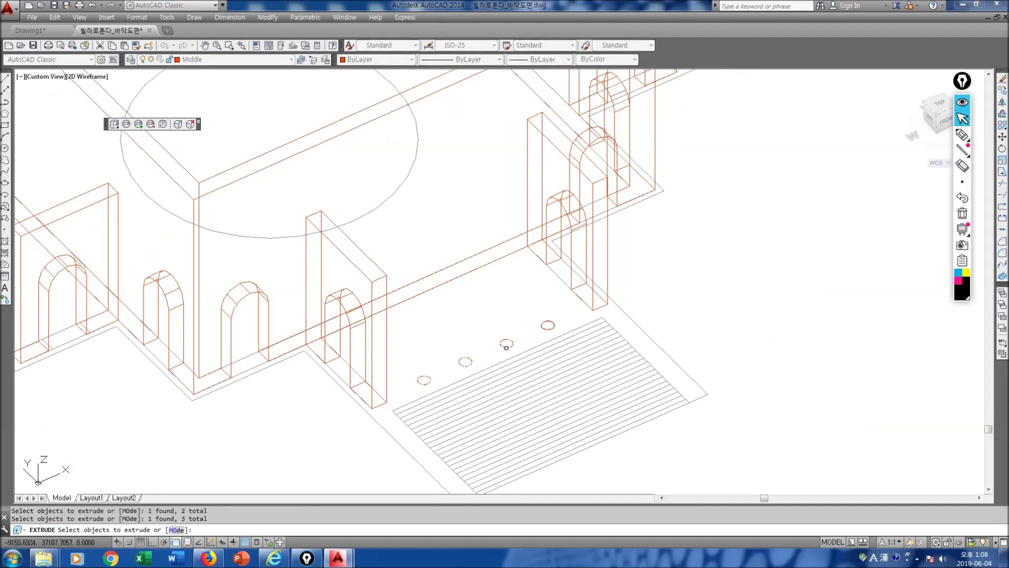
key("Return")
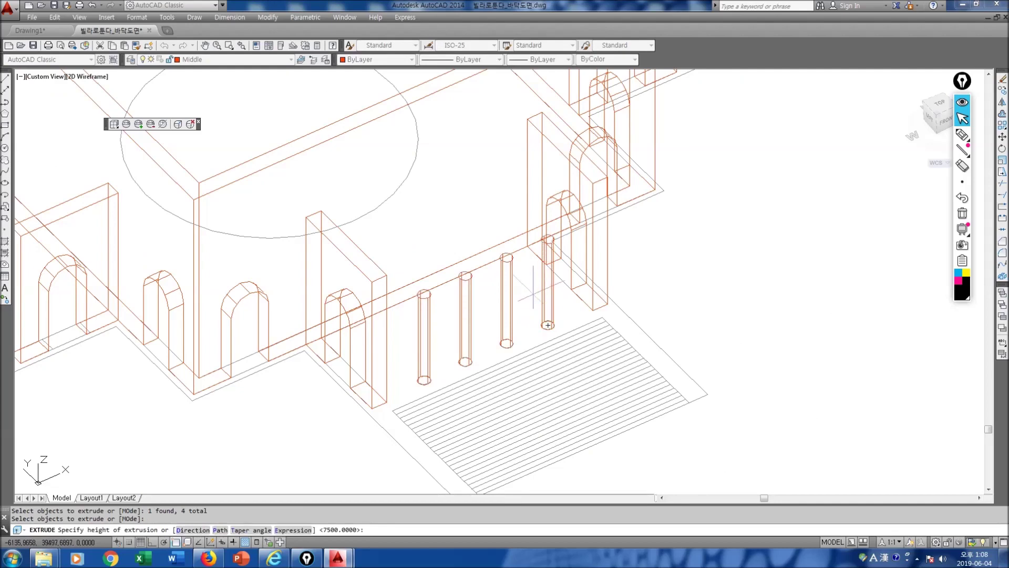
type("7500")
key("Return")
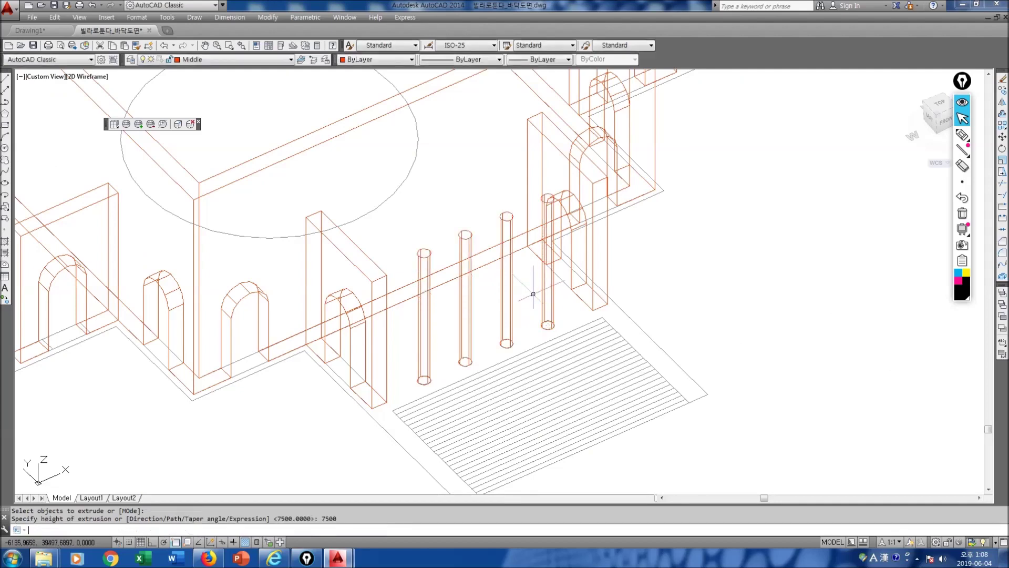
scroll(533, 288, "down", 3)
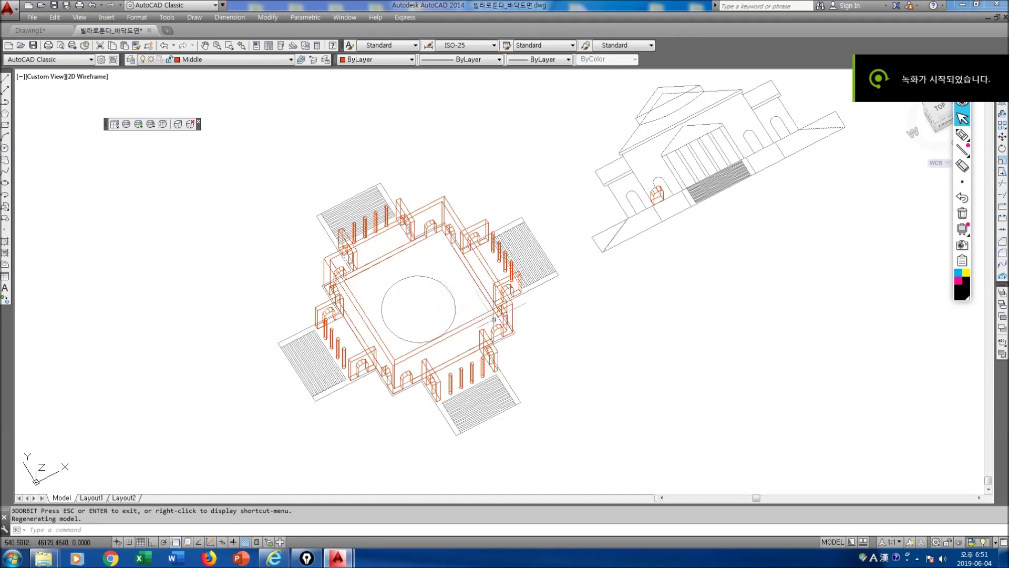
middle_click_drag(543, 350, 407, 361)
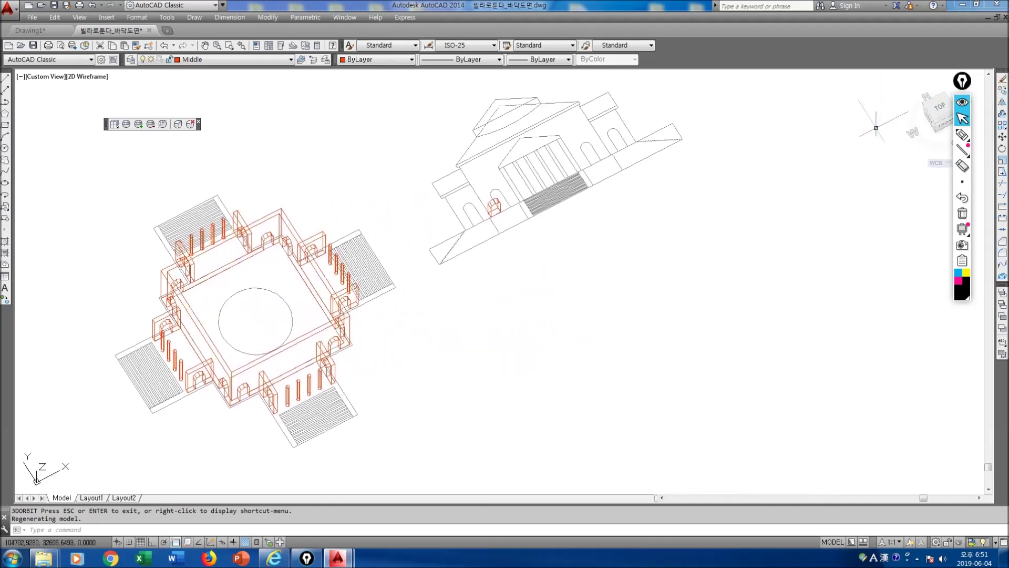
Measure the horizontal depth of the side portico roof along its upper edge in the front elevation.
left_click(940, 108)
scroll(481, 265, "up", 2)
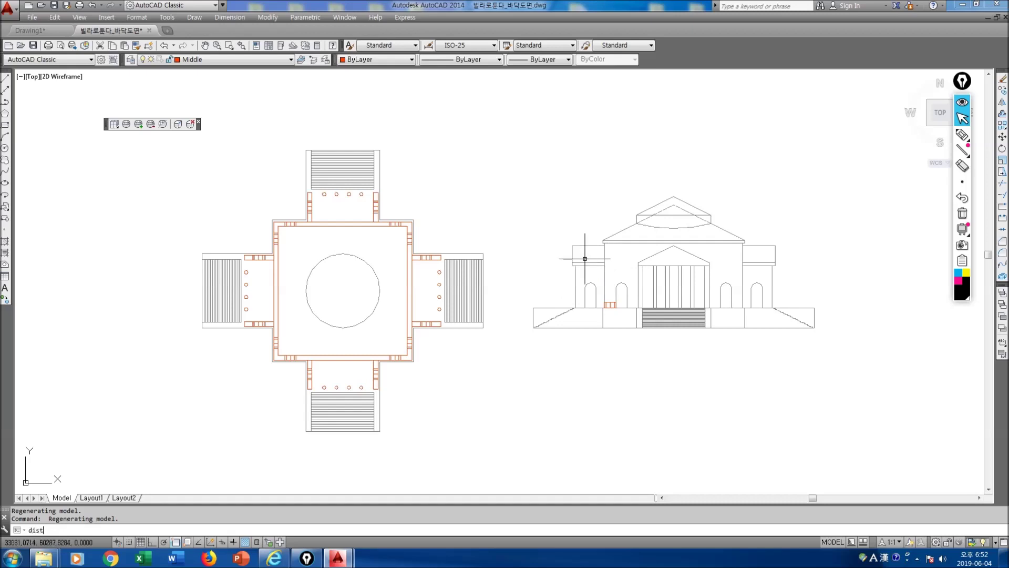
key("Return")
left_click(572, 246)
left_click(605, 246)
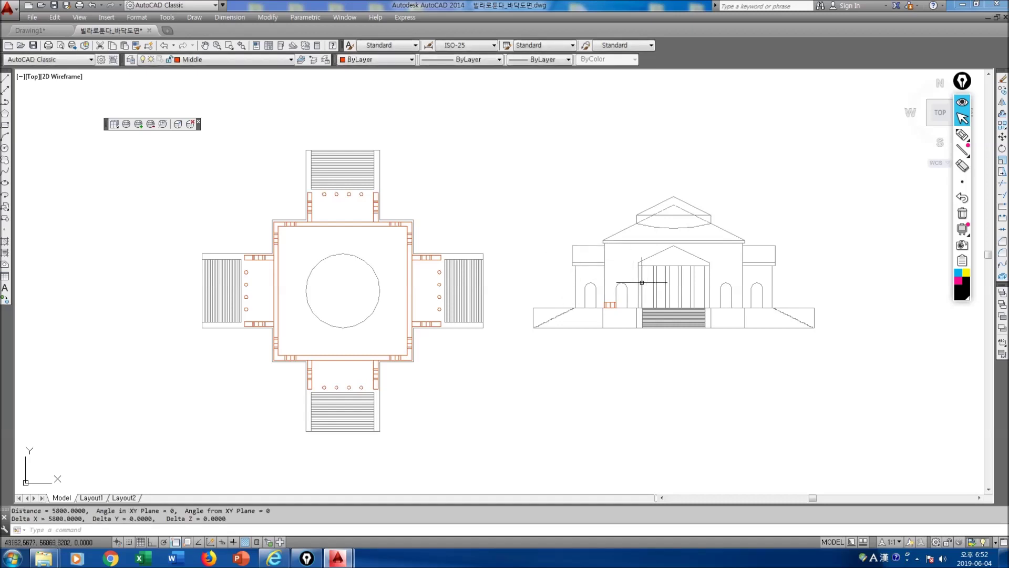
Trace the triangular pediment in the elevation as a closed polyline through its apex and two lower corners.
scroll(642, 282, "up", 3)
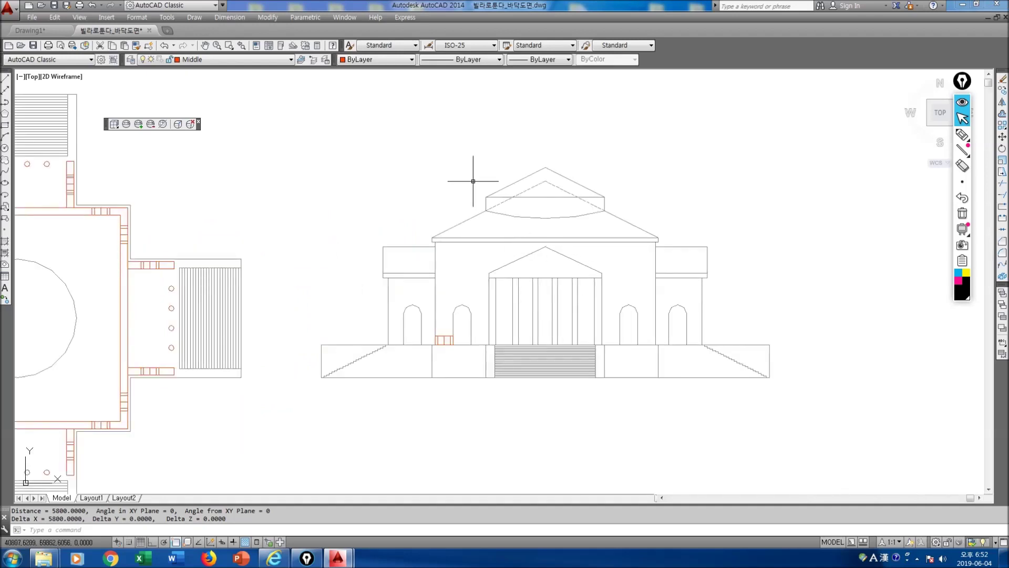
type("orbi")
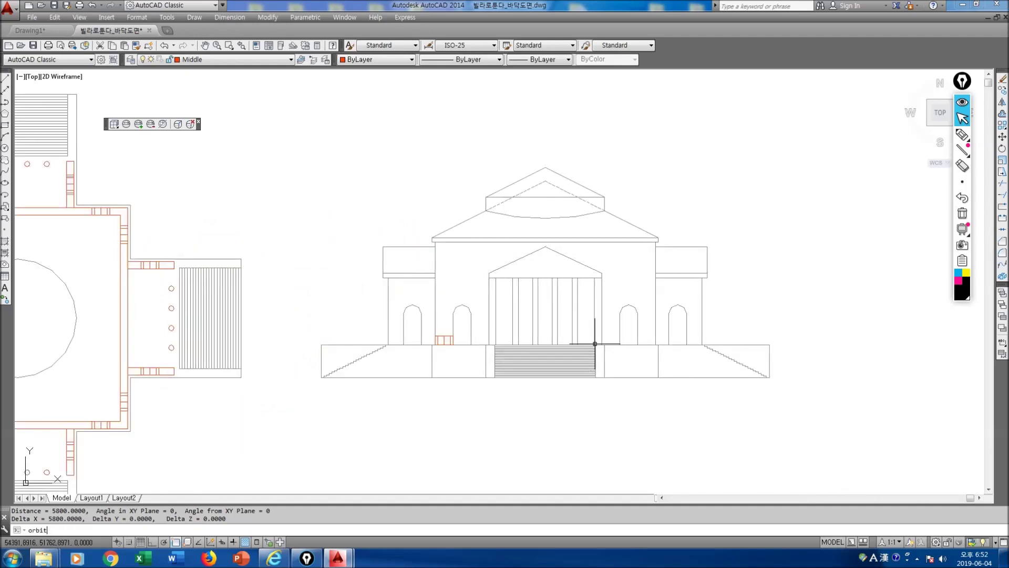
type("t")
key("Return")
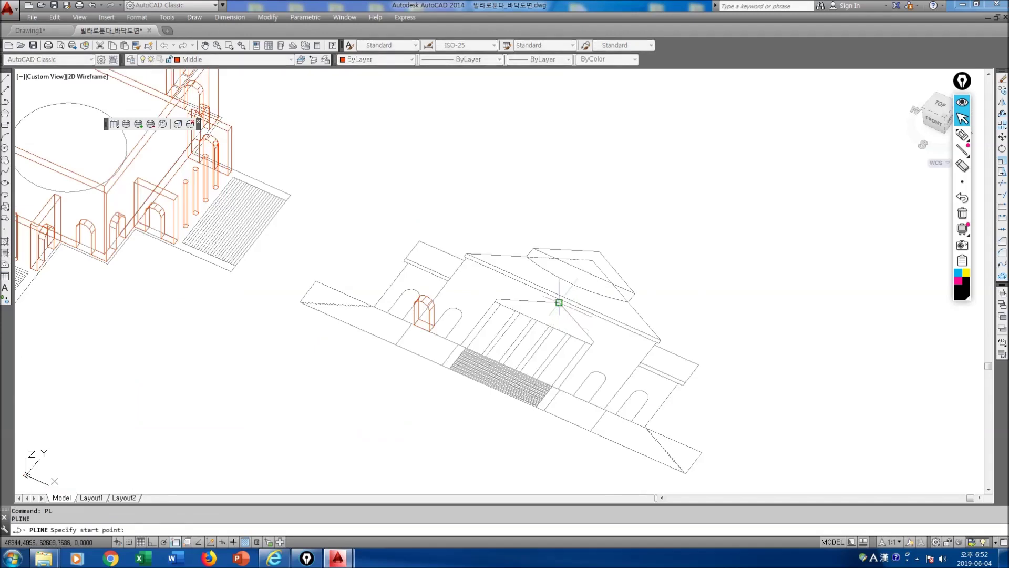
left_click(559, 303)
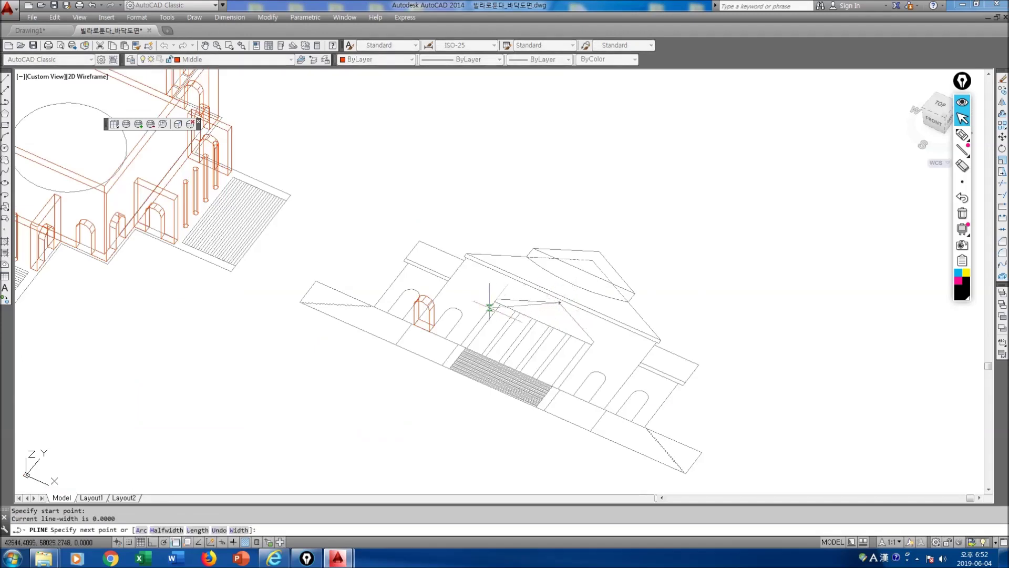
left_click(495, 301)
left_click(495, 301)
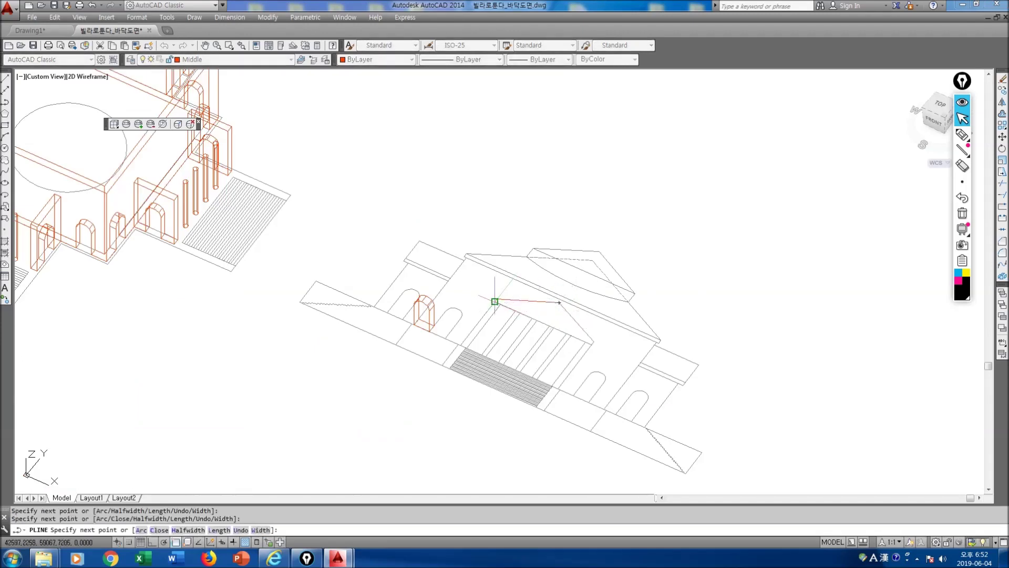
left_click(593, 342)
type("c")
key("Return")
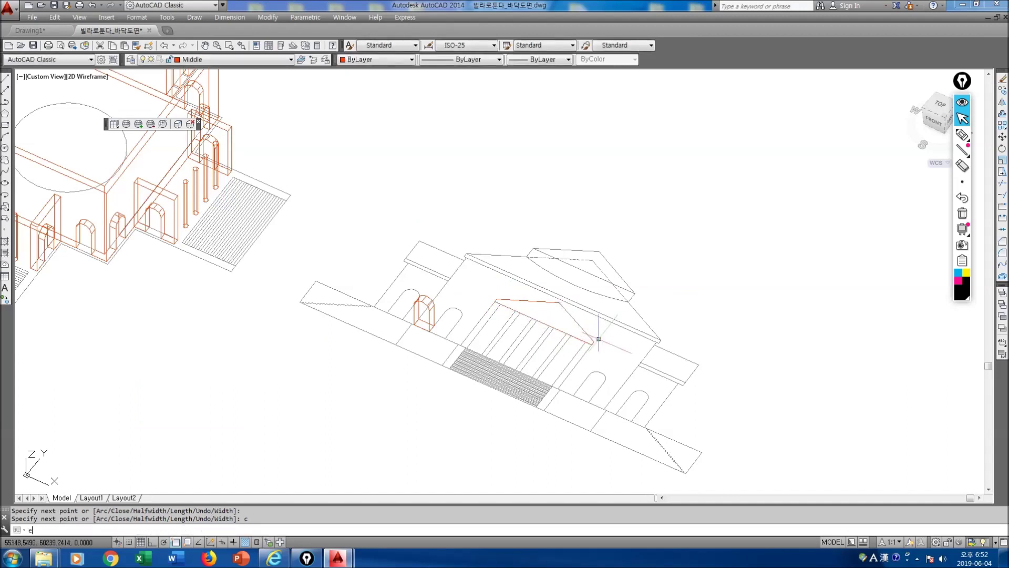
Extrude the triangular pediment outline to a height of 5800.
key("Return")
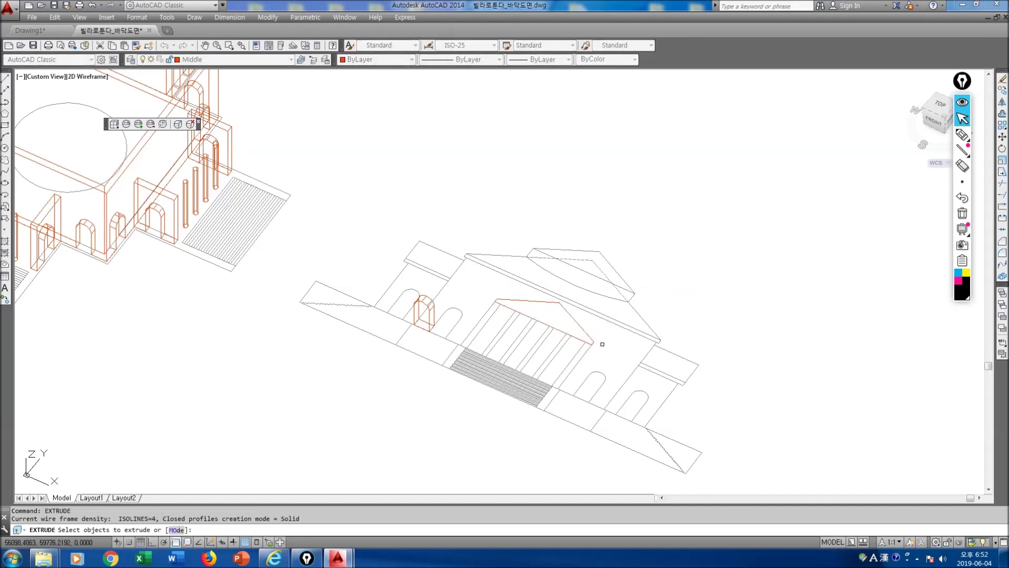
left_click(594, 335)
key("Return")
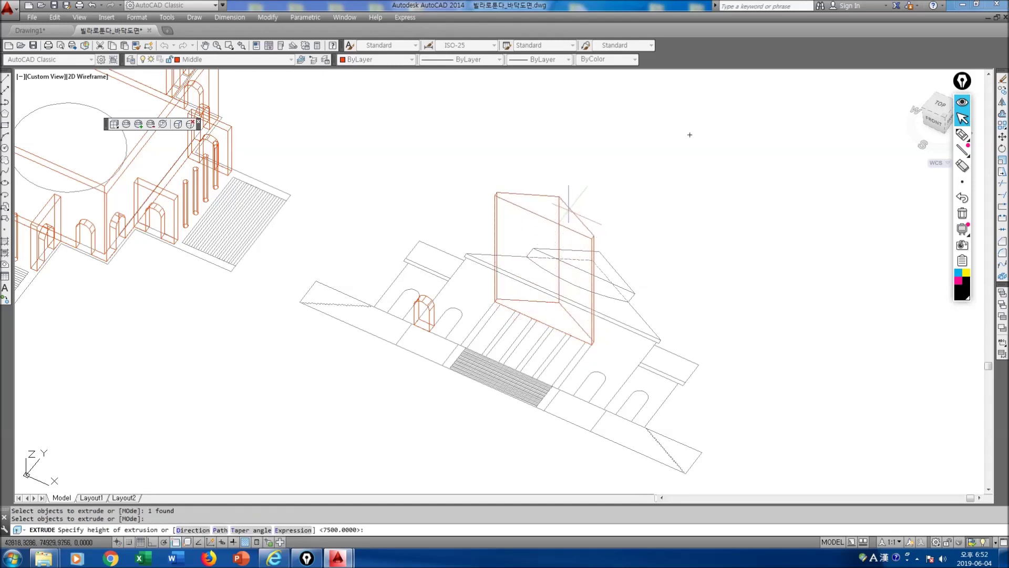
type("5800")
key("Return")
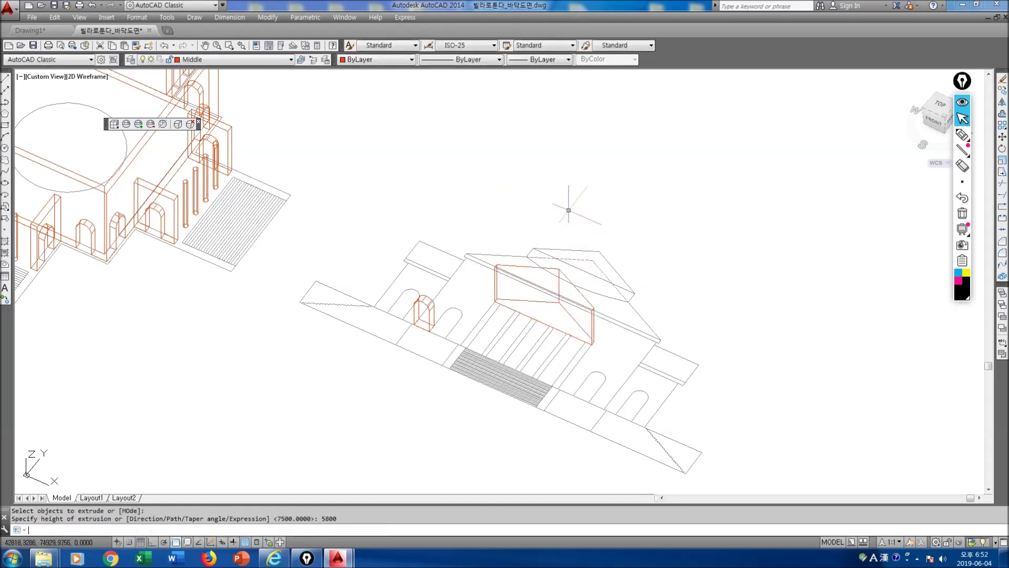
Rotate the extruded pediment 90 degrees in 3D about a two-point axis along its lower edge.
middle_click_drag(507, 282, 488, 238)
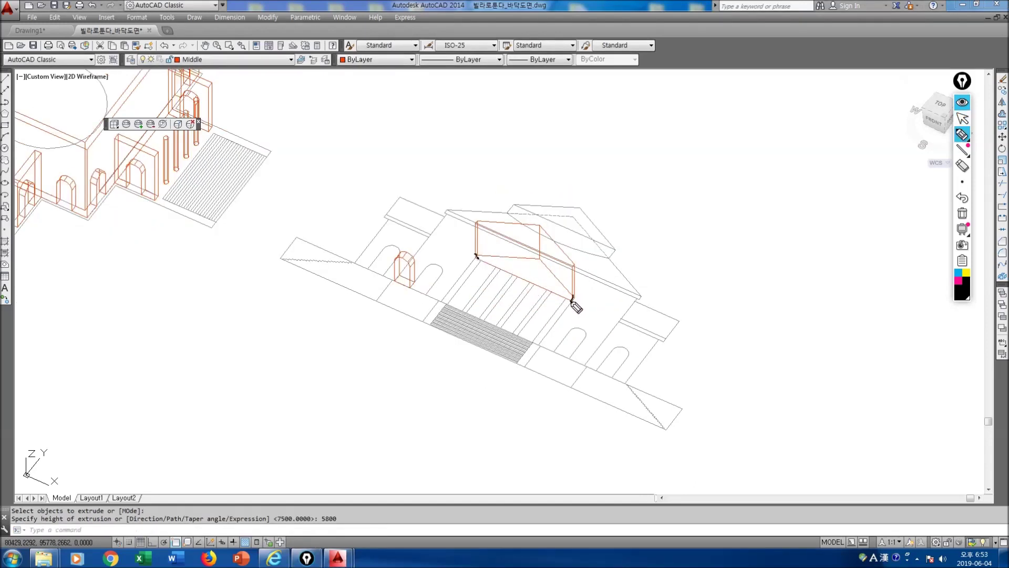
mouse_move(465, 250)
left_mouse_down()
mouse_move(645, 332)
mouse_move(628, 342)
mouse_move(634, 297)
mouse_move(617, 305)
left_mouse_up()
mouse_move(656, 272)
left_mouse_down()
mouse_move(652, 297)
mouse_move(680, 274)
left_mouse_up()
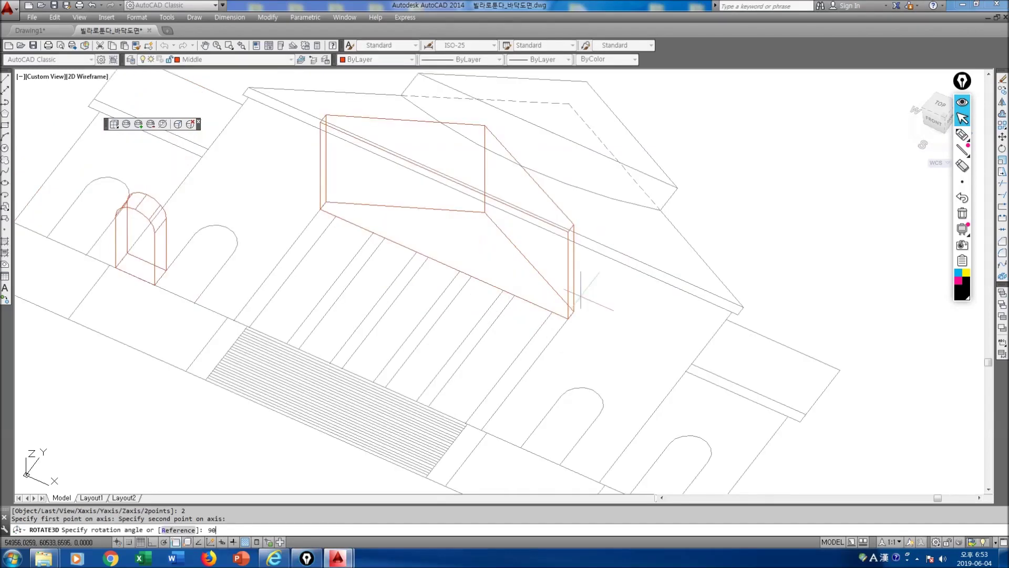
key("Return")
Copy the upright pediment roof from its lower corner onto the top corner where the front portico's side wall meets the main building.
scroll(581, 296, "down", 8)
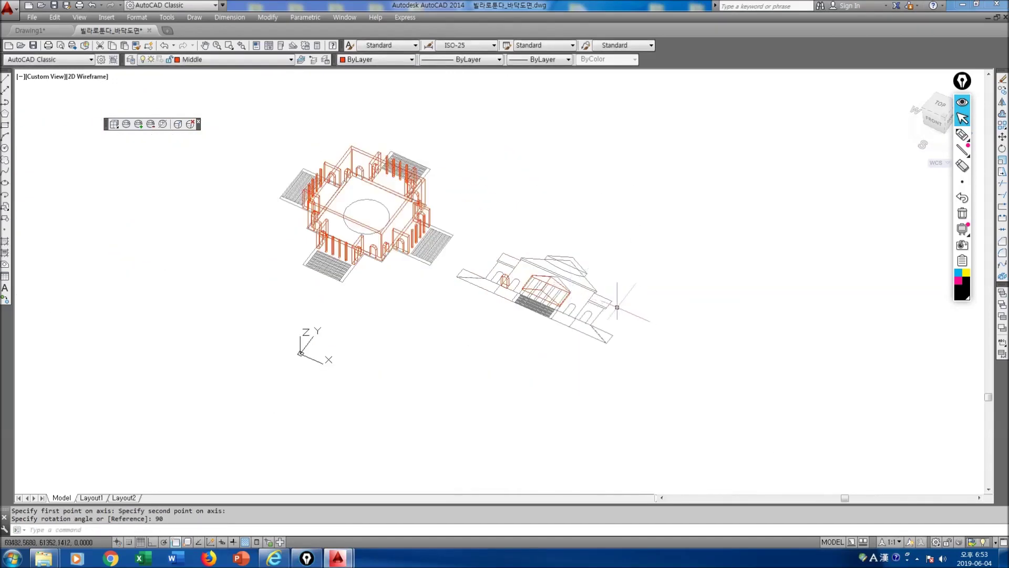
scroll(538, 293, "up", 2)
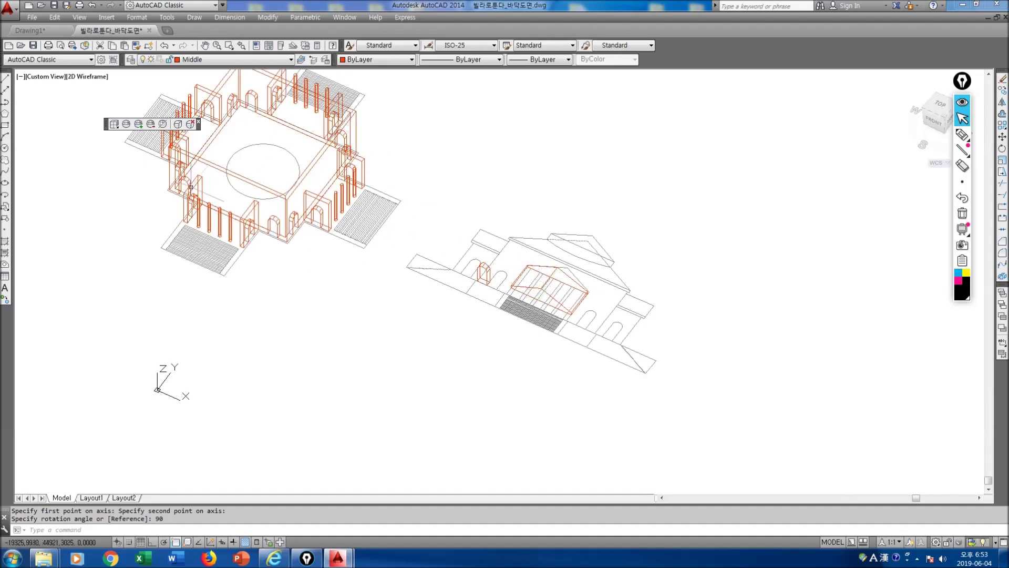
scroll(501, 268, "up", 5)
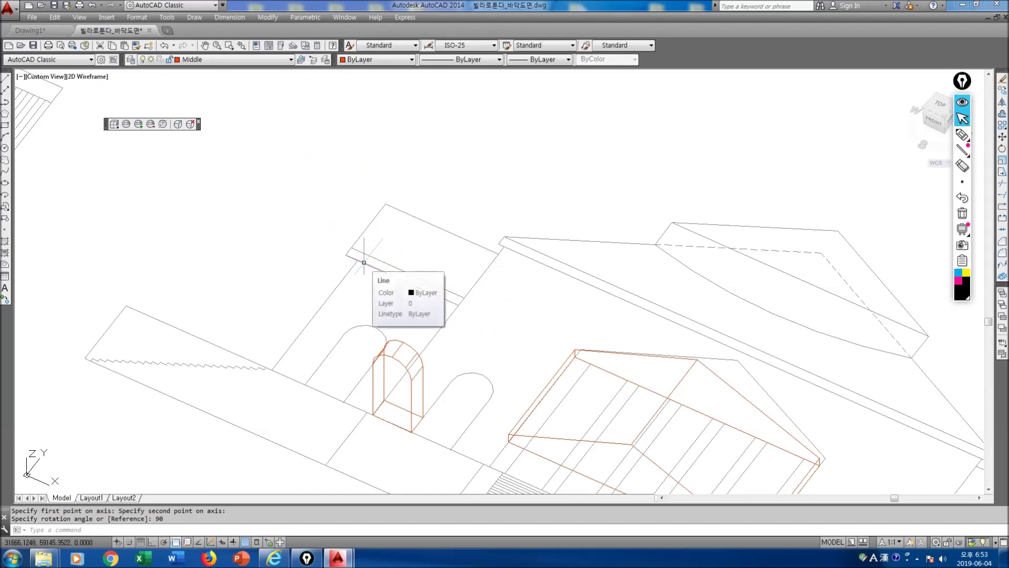
scroll(344, 254, "down", 4)
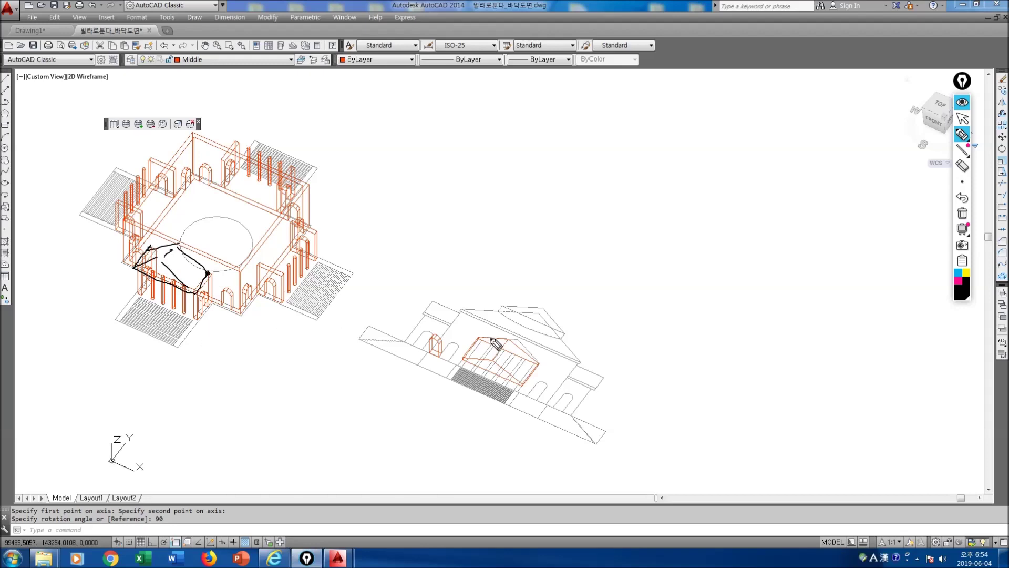
left_click(964, 213)
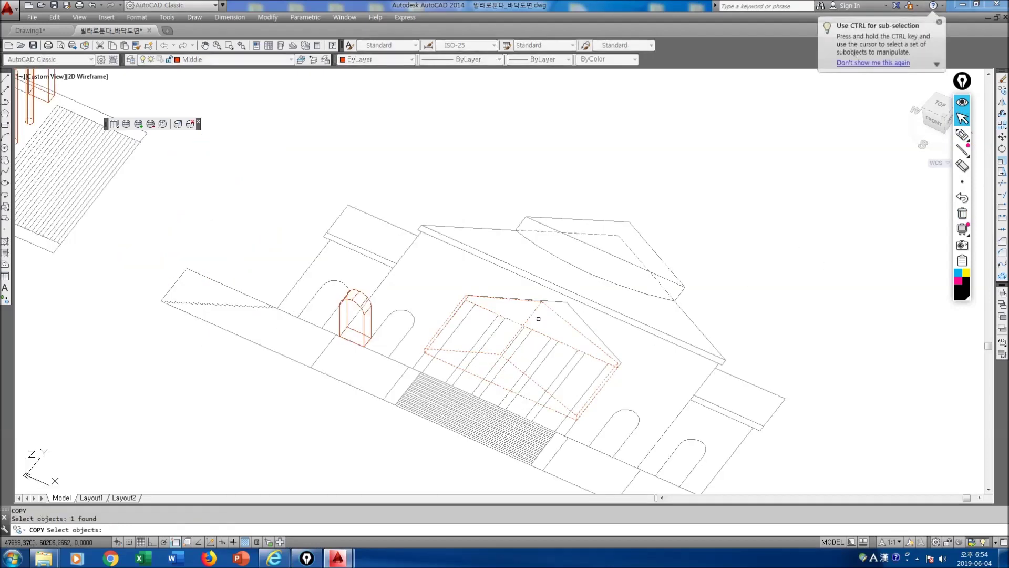
key("Return")
scroll(624, 380, "up", 8)
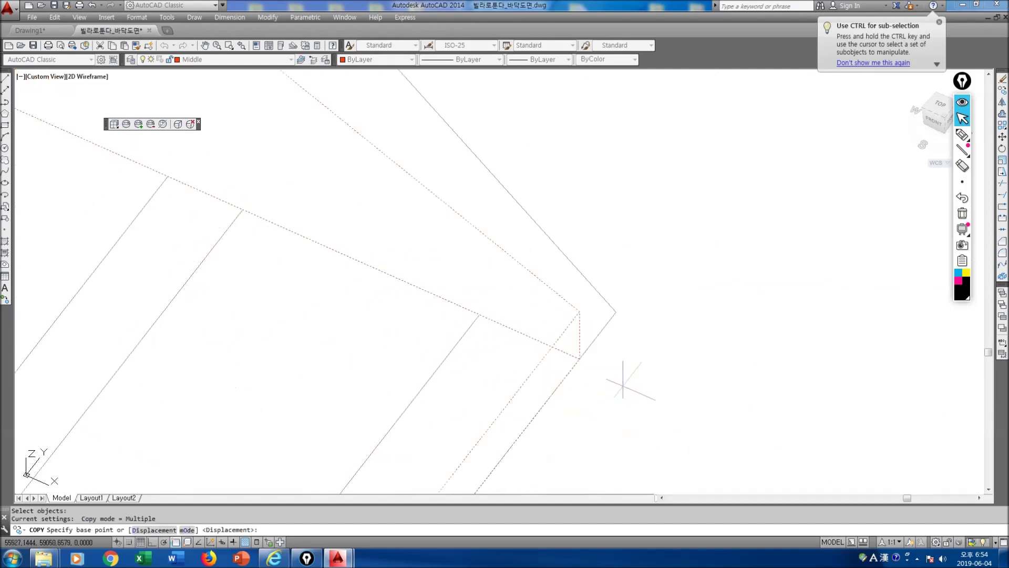
left_click(552, 343)
scroll(552, 343, "down", 5)
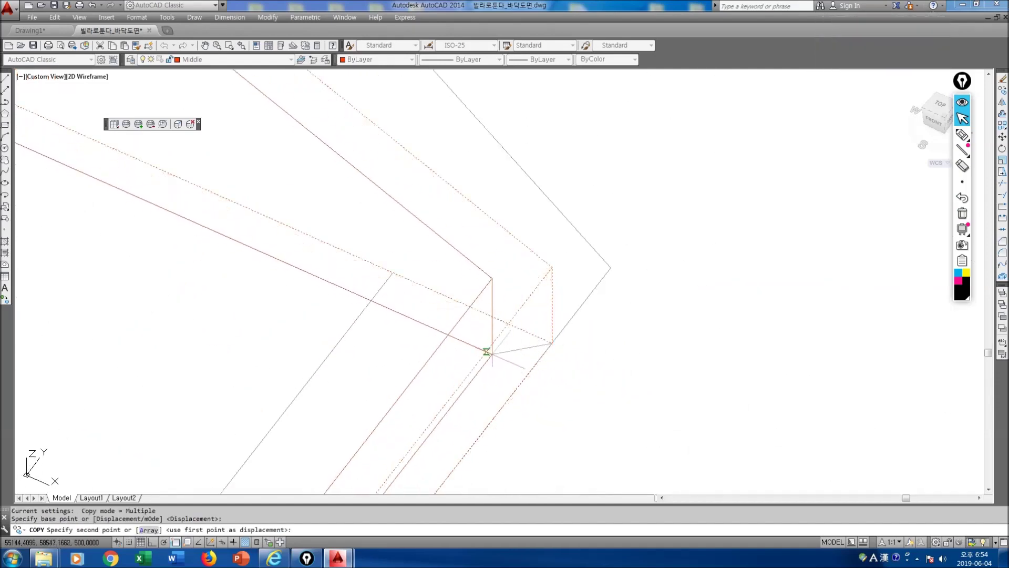
scroll(488, 356, "down", 5)
scroll(462, 394, "up", 6)
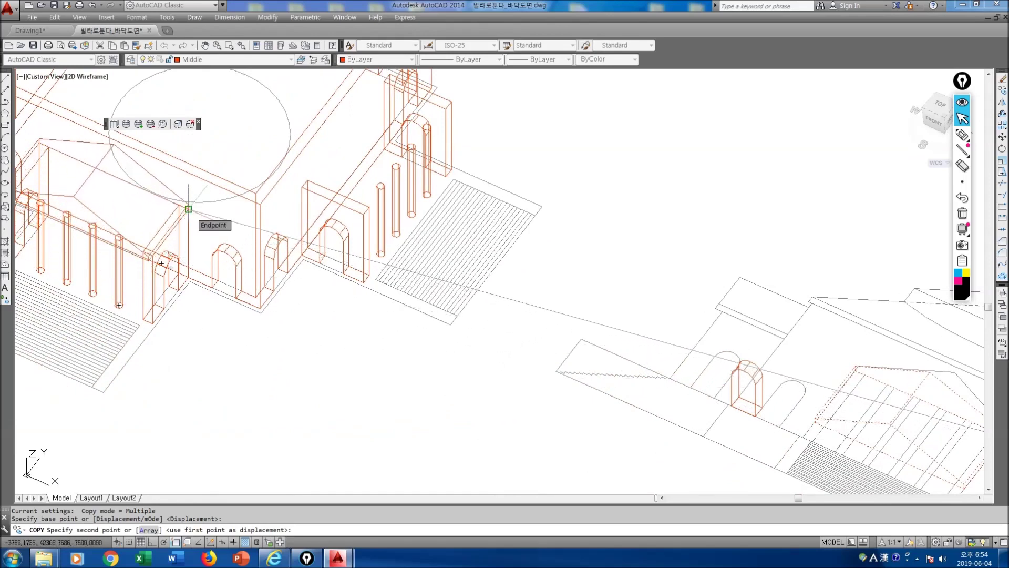
left_click(188, 208)
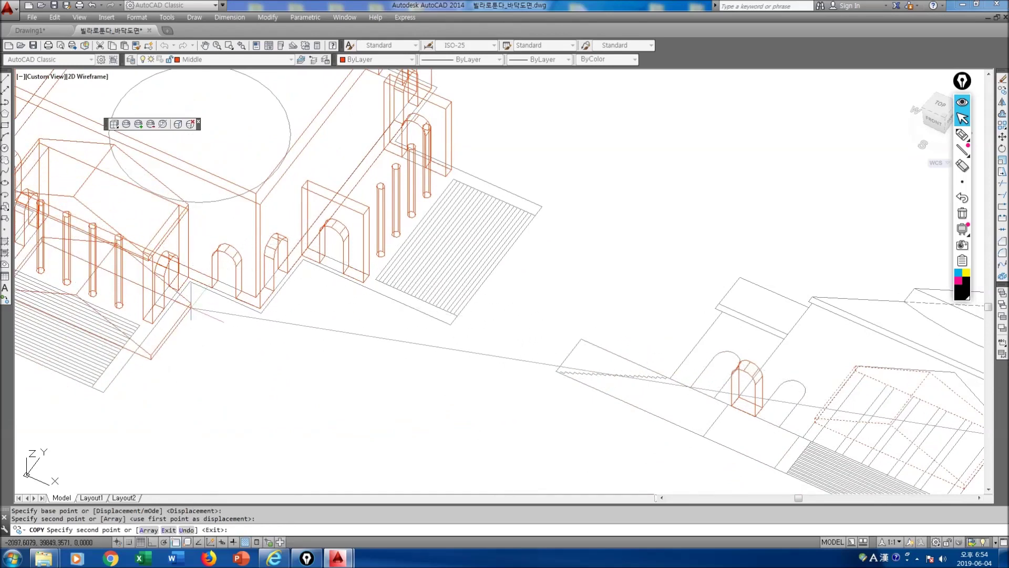
key("Escape")
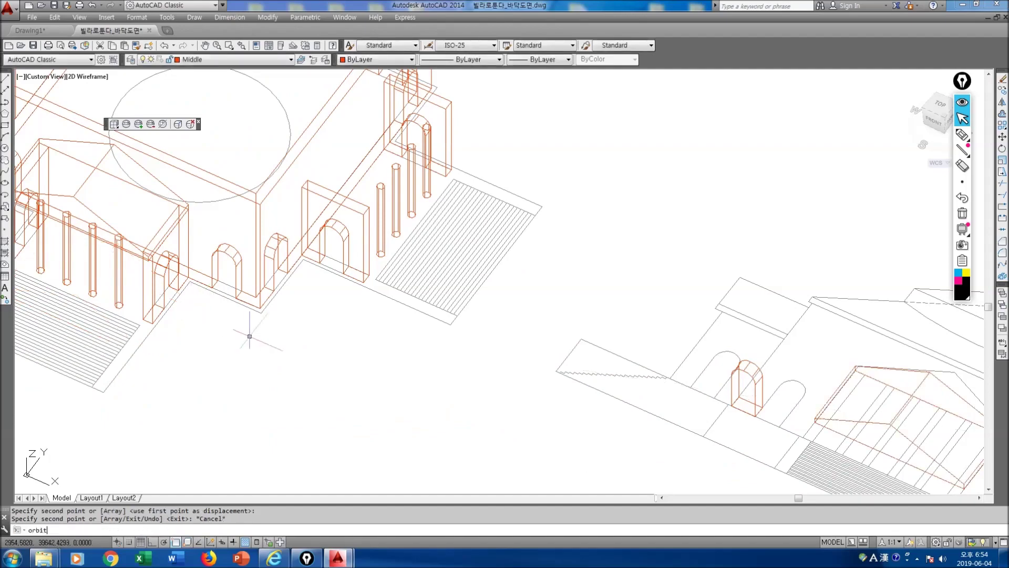
Create a polar array of the front portico roof with 4 items around the centre of the plan's central circle.
key("Return")
left_click_drag(175, 322, 291, 316)
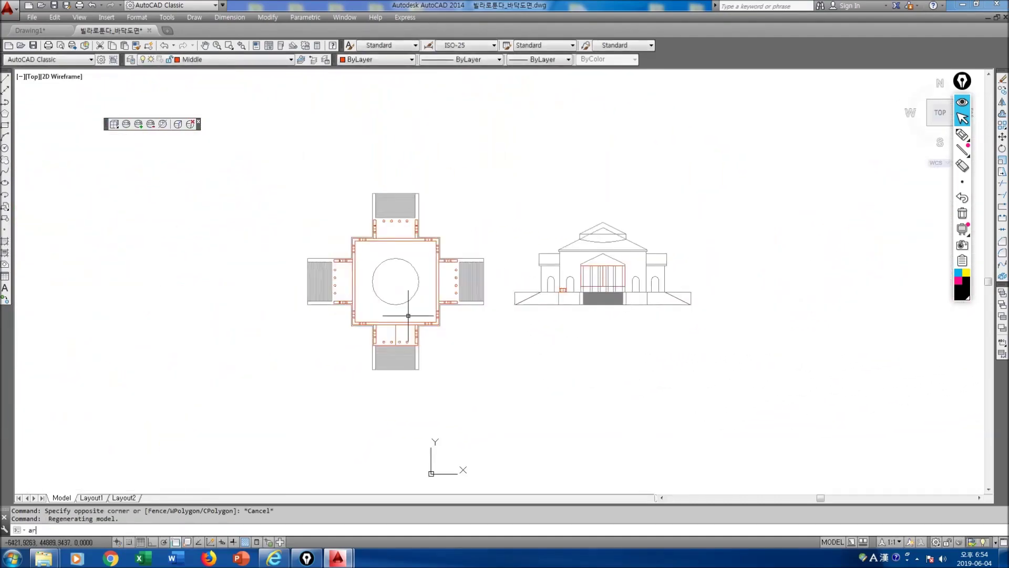
key("Return")
left_click(396, 334)
key("Return")
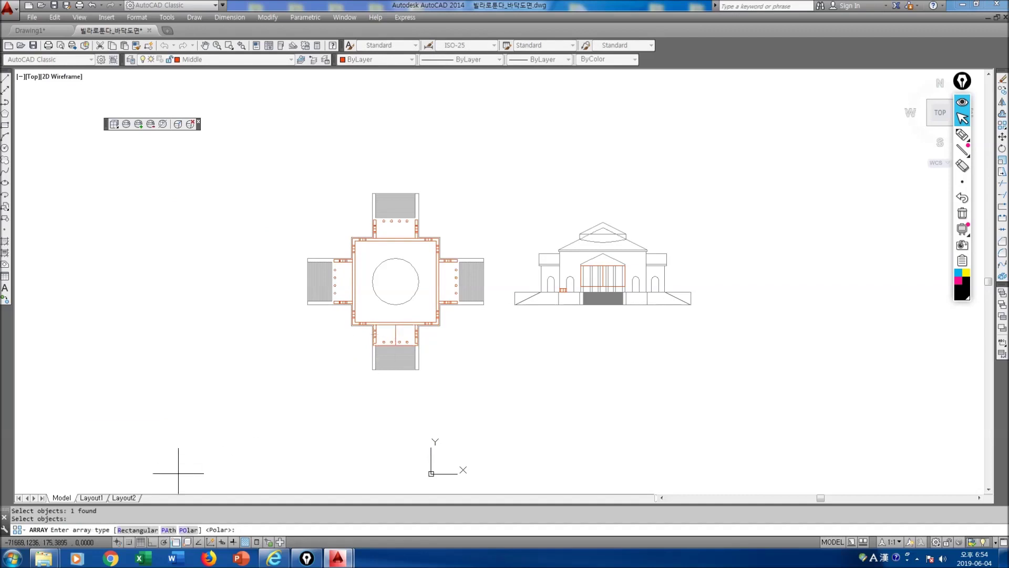
type("po")
key("Return")
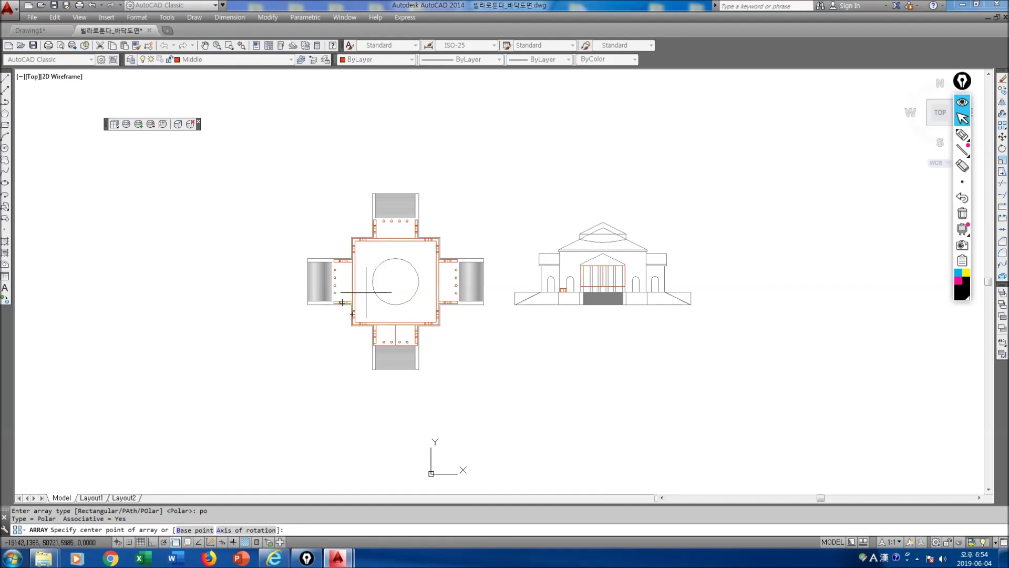
left_click(390, 281)
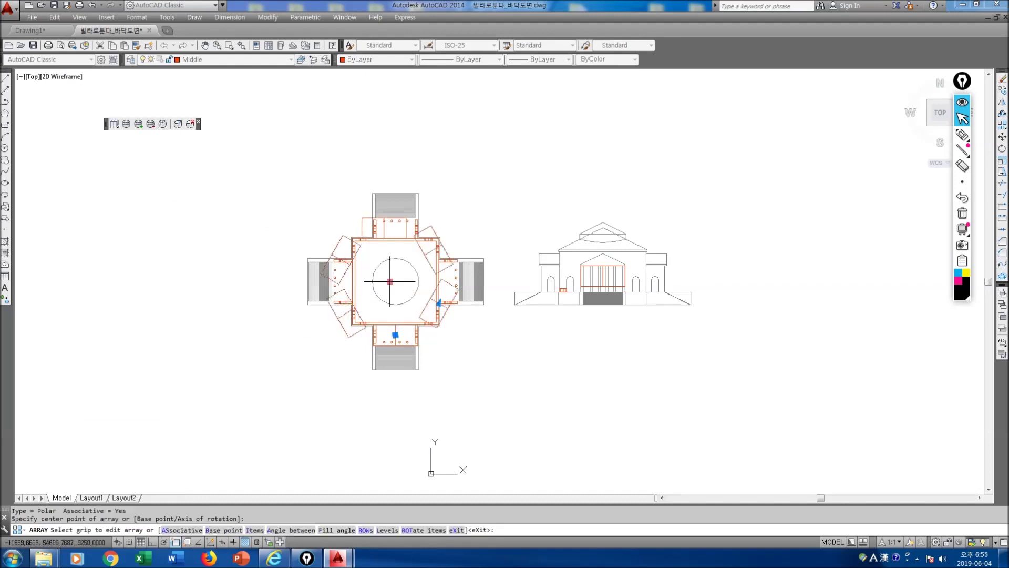
type("i")
key("Return")
type("4")
key("Return")
key("Escape")
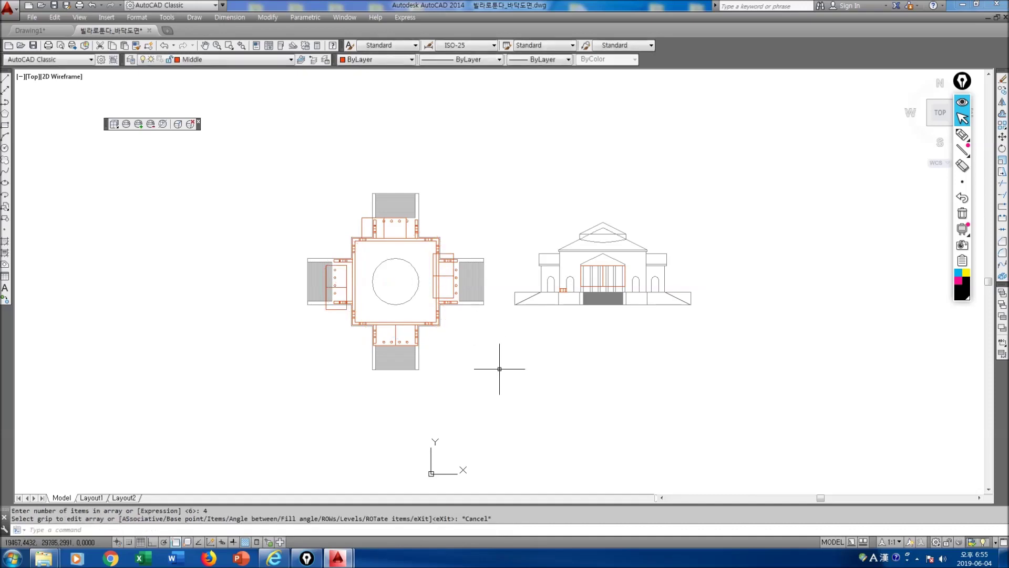
Erase the arrayed portico roofs as a single object in a 3D view, and undo the erasure.
type("orbit")
key("Return")
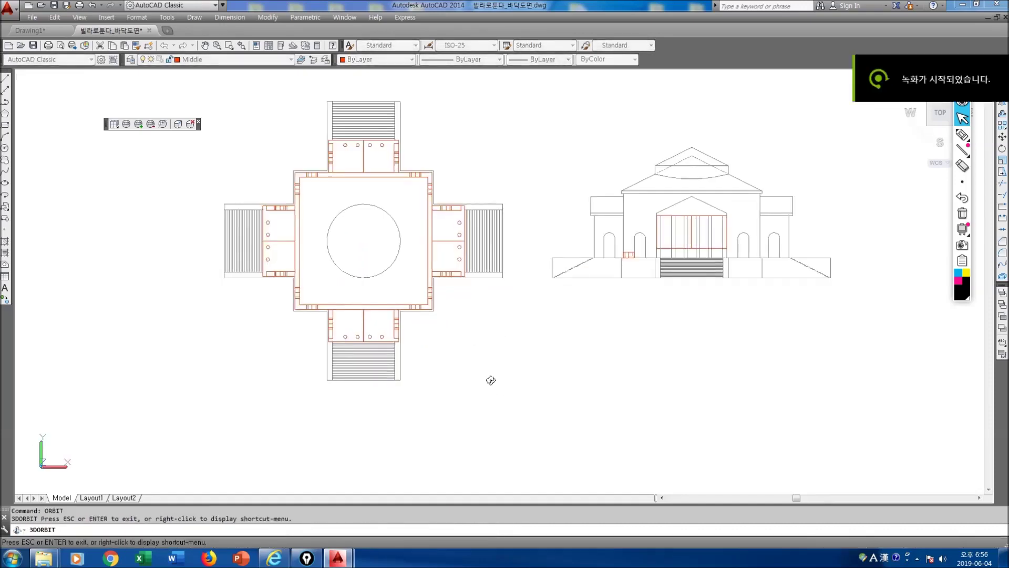
mouse_move(491, 380)
left_mouse_down()
mouse_move(469, 331)
mouse_move(530, 247)
left_mouse_up()
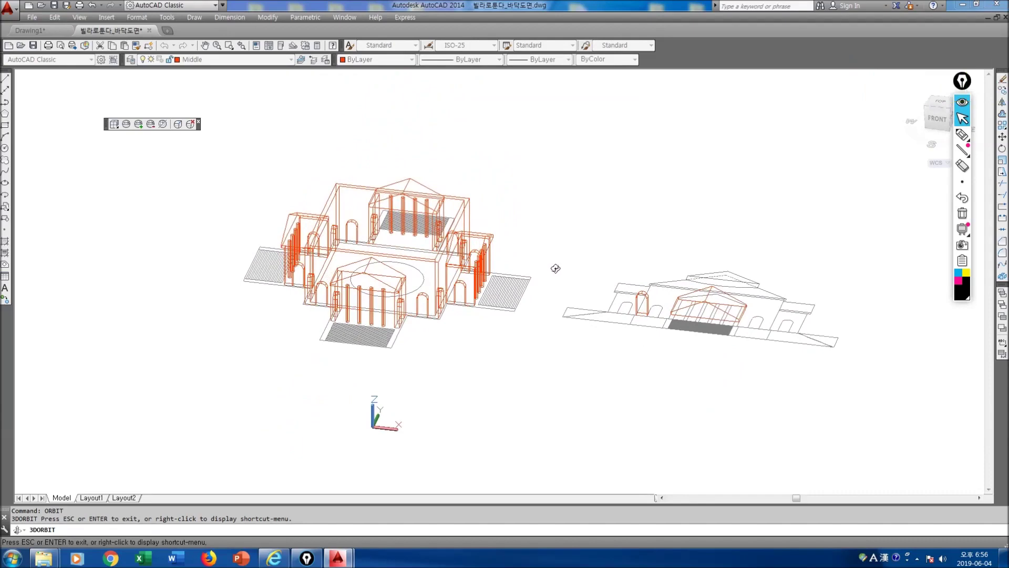
key("Escape")
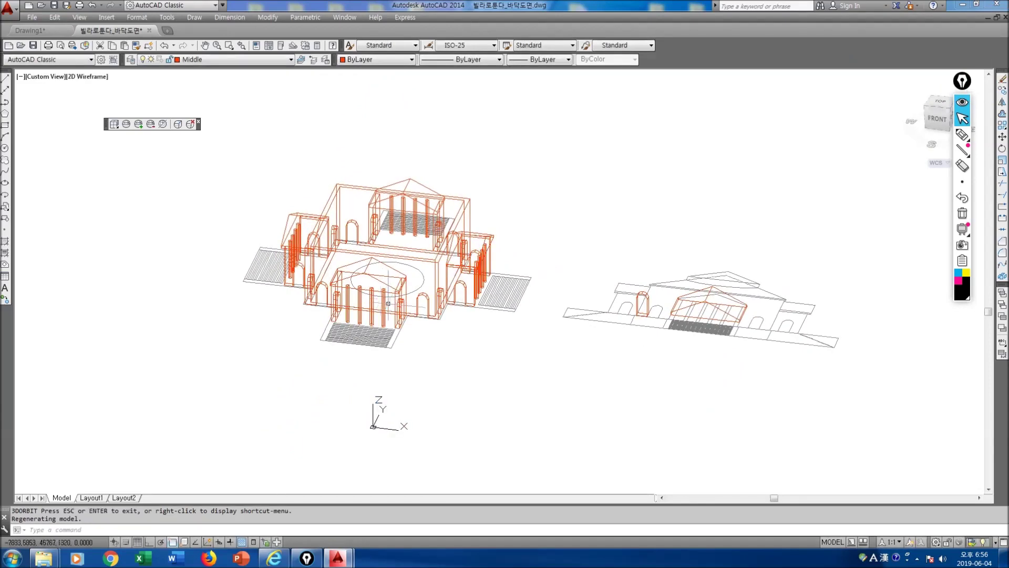
scroll(376, 271, "up", 3)
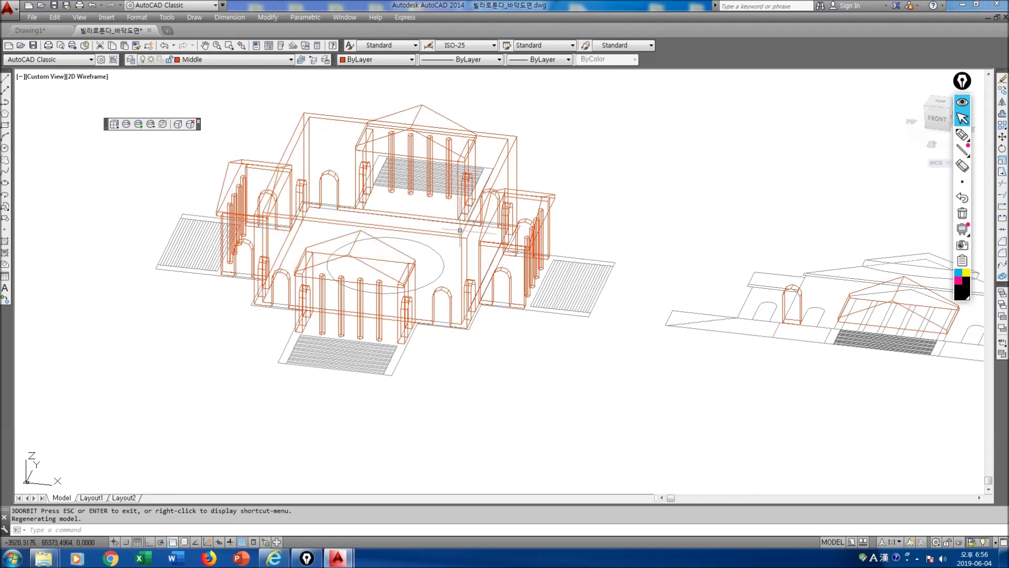
key("Escape")
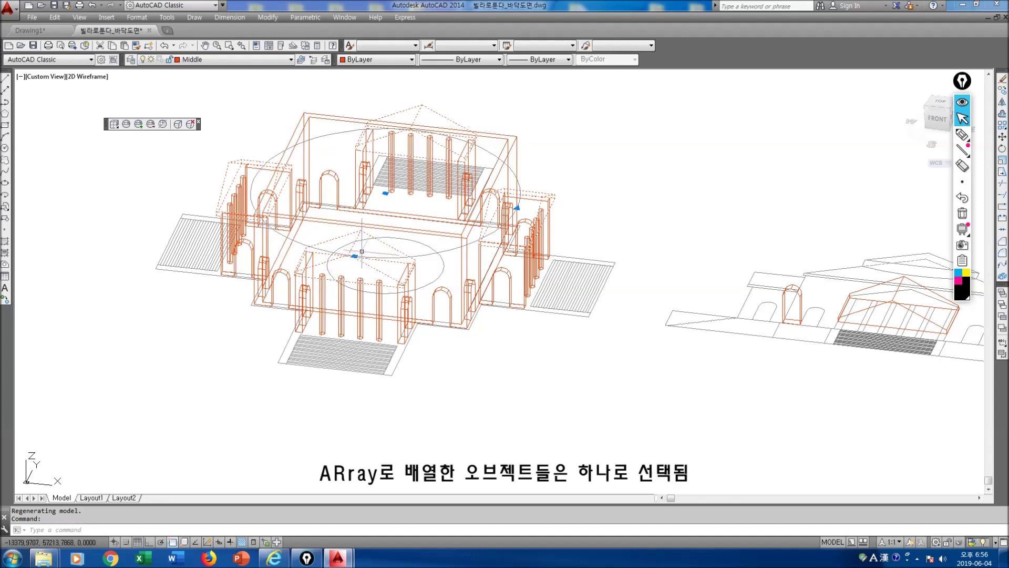
key("Delete")
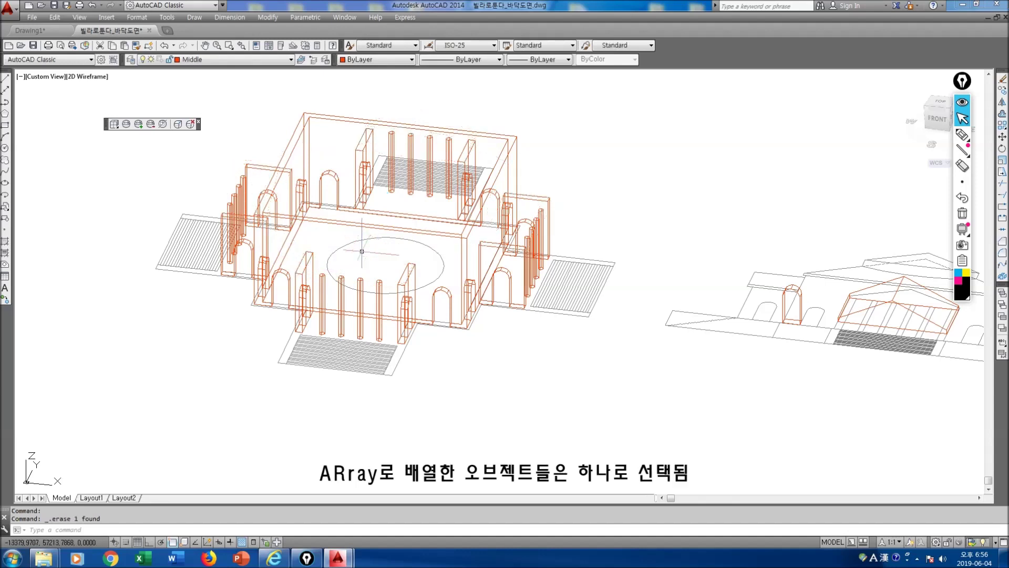
key("ctrl+z")
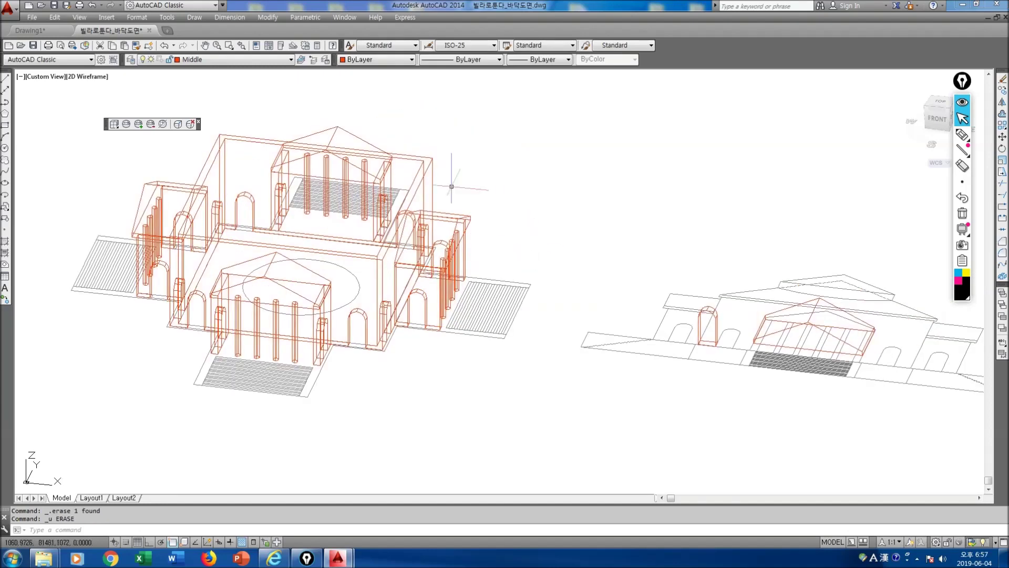
Turn off the Middle layer and return to the top view showing the plan and the front elevation.
left_click(290, 60)
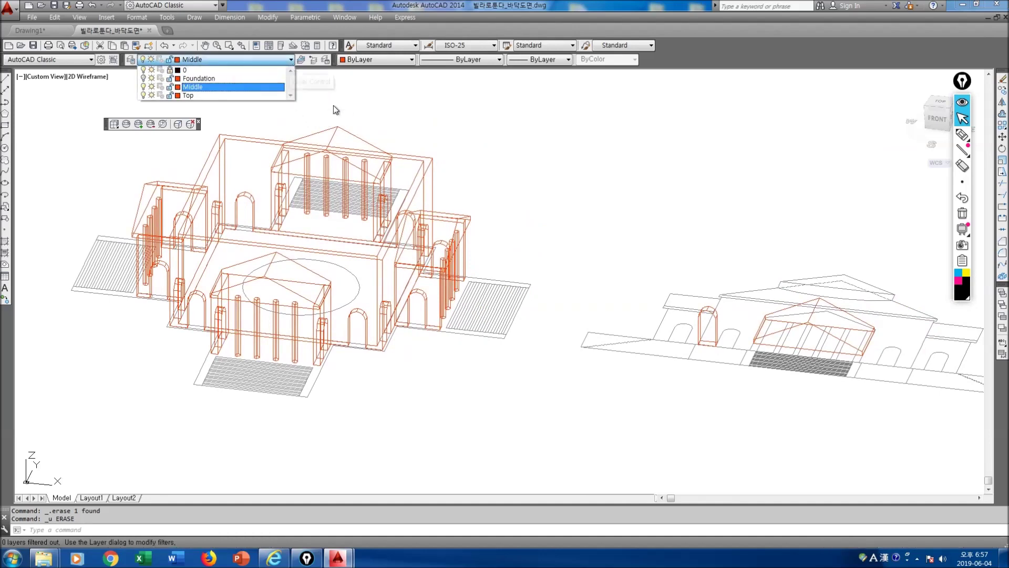
left_click(143, 86)
left_click(502, 184)
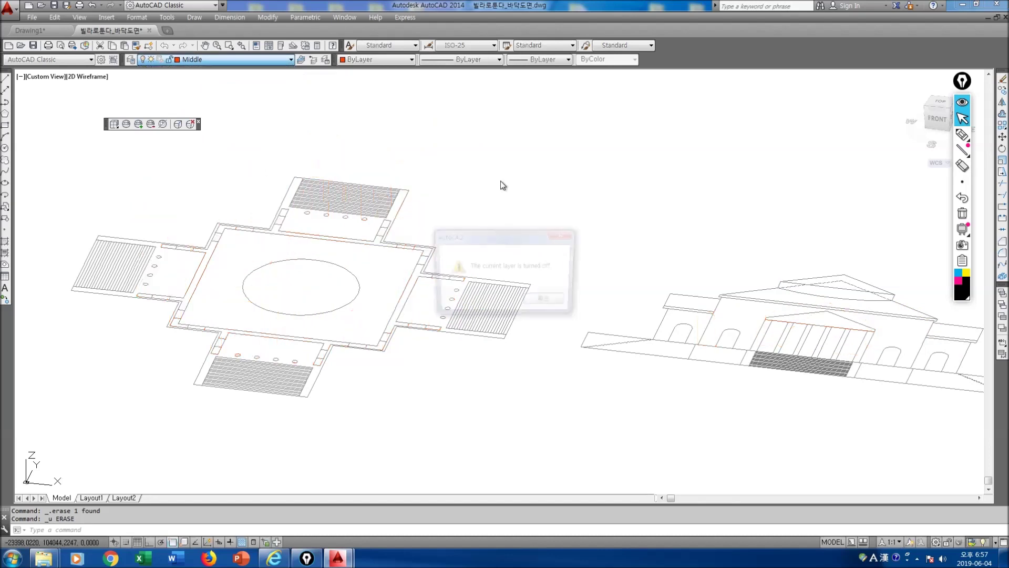
left_click(548, 304)
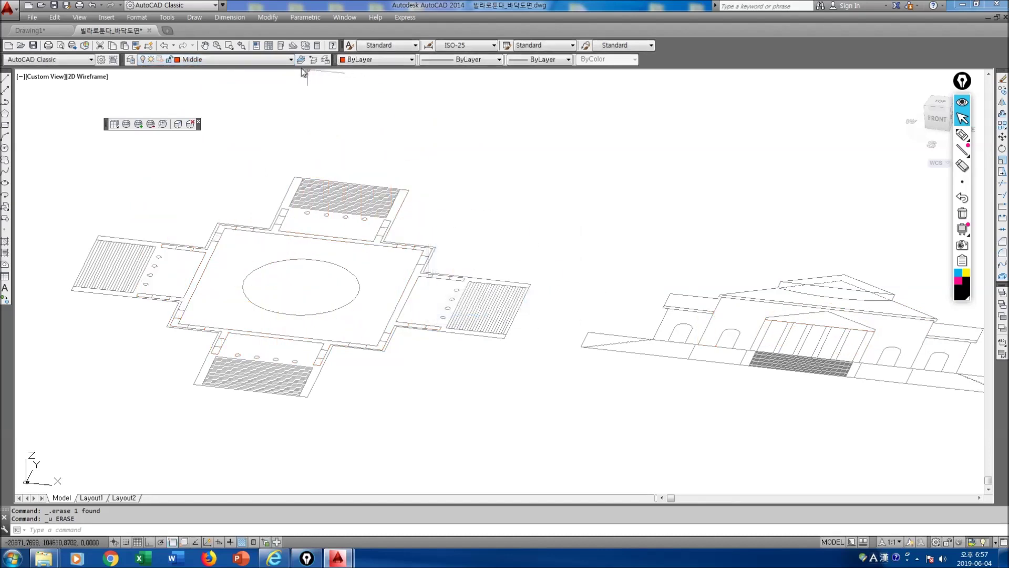
left_click(291, 60)
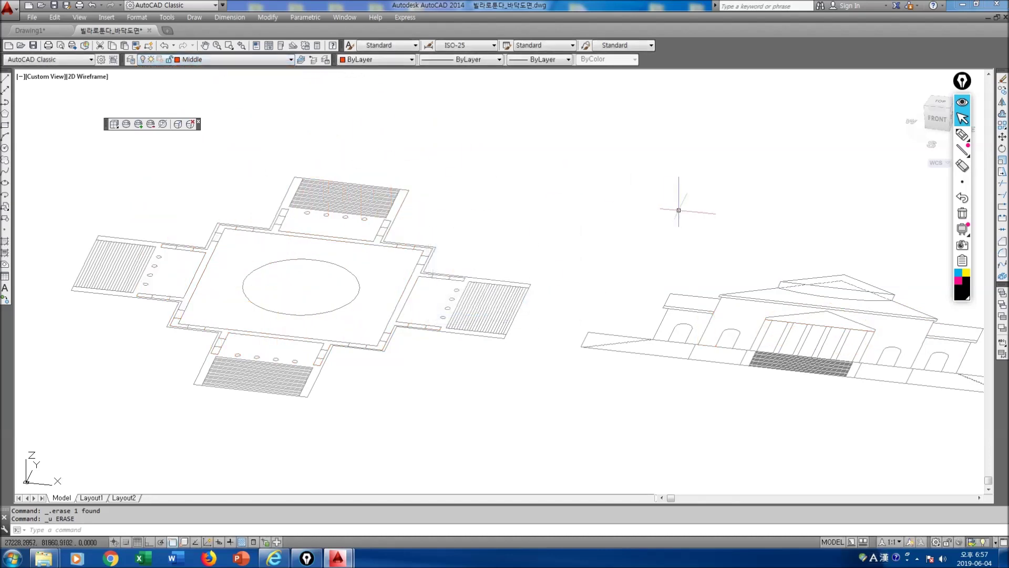
left_click(941, 109)
scroll(602, 268, "up", 4)
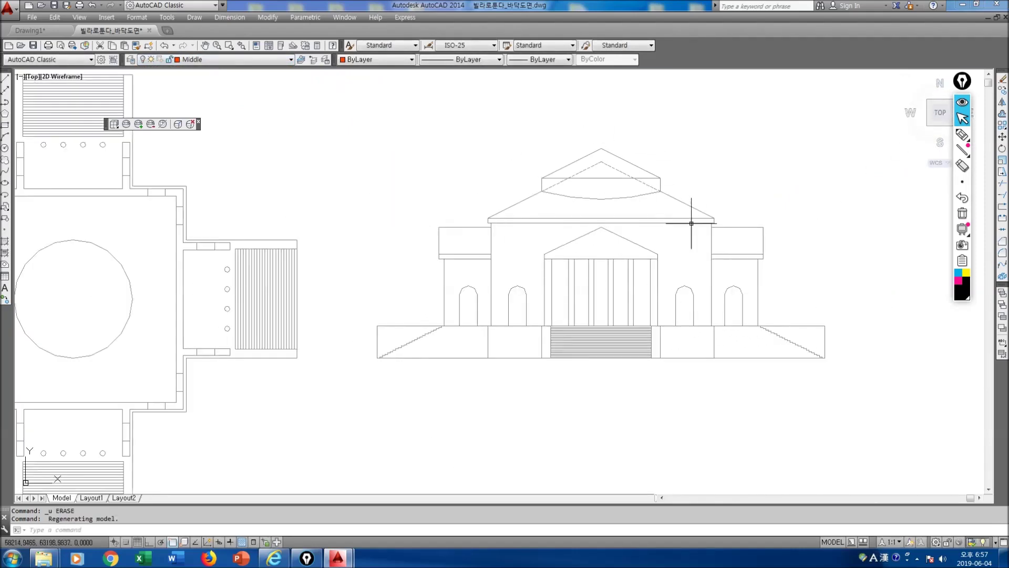
middle_click_drag(679, 241, 589, 276)
middle_click_drag(589, 276, 573, 281)
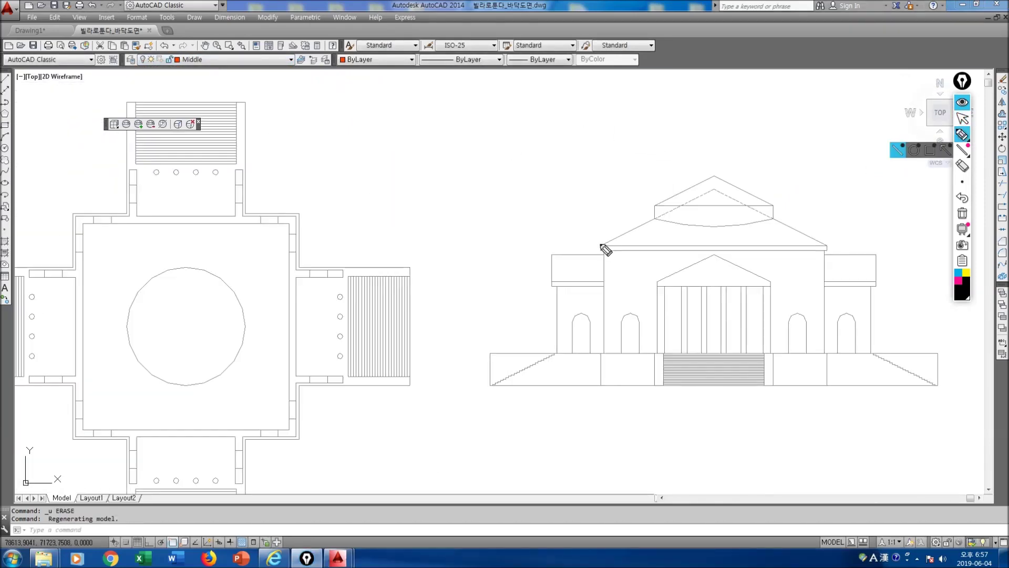
left_click_drag(600, 244, 600, 250)
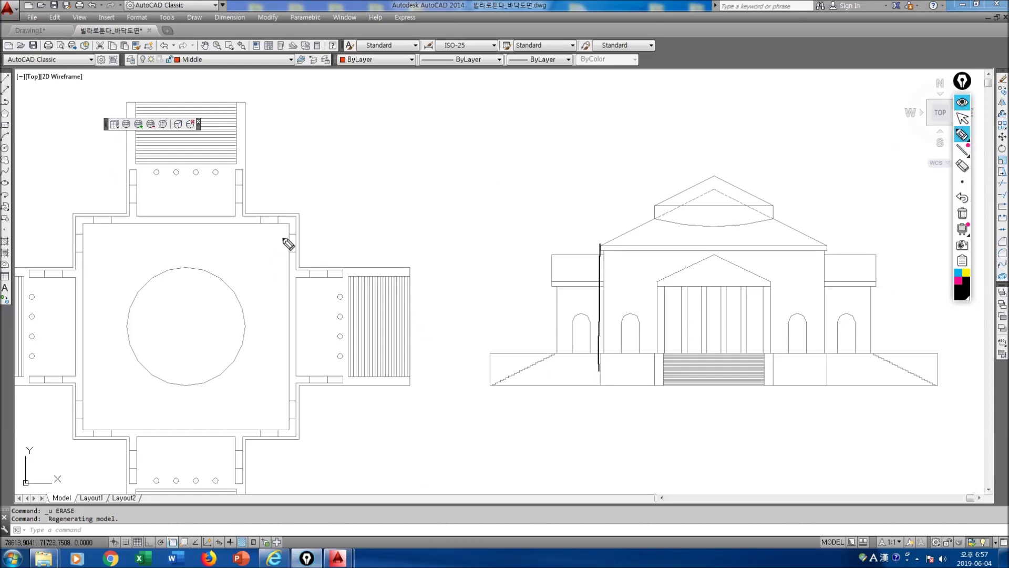
mouse_move(282, 216)
left_mouse_down()
mouse_move(298, 228)
mouse_move(291, 214)
left_mouse_up()
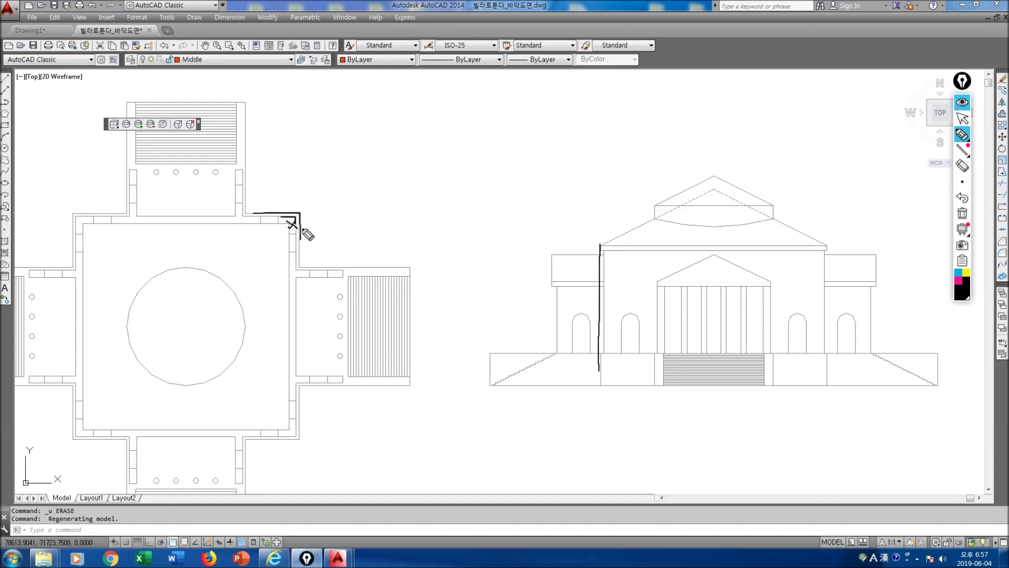
mouse_move(300, 214)
left_mouse_down()
mouse_move(89, 222)
mouse_move(77, 418)
mouse_move(218, 439)
mouse_move(297, 246)
left_mouse_up()
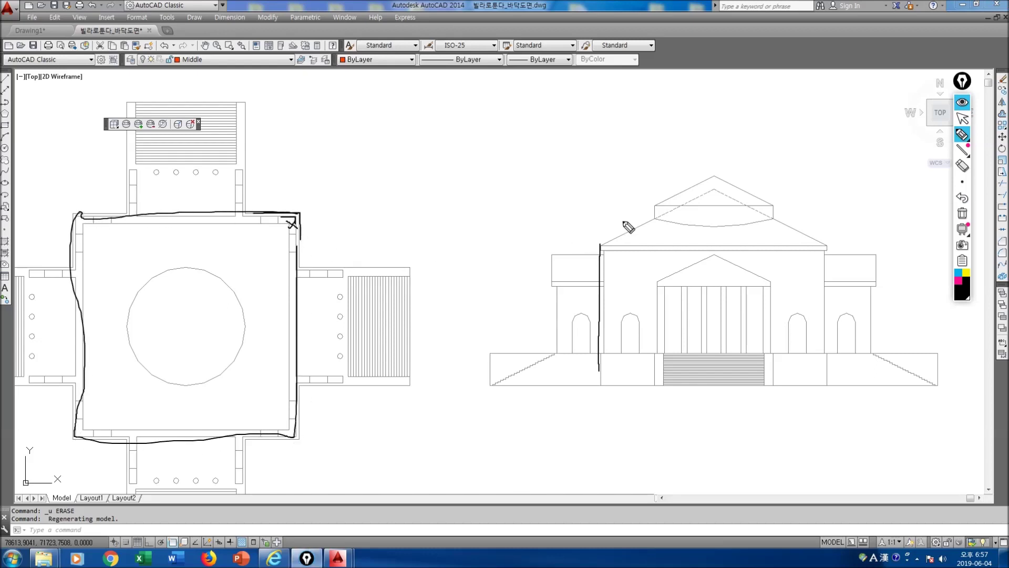
mouse_move(713, 190)
left_mouse_down()
mouse_move(605, 245)
mouse_move(817, 243)
left_mouse_up()
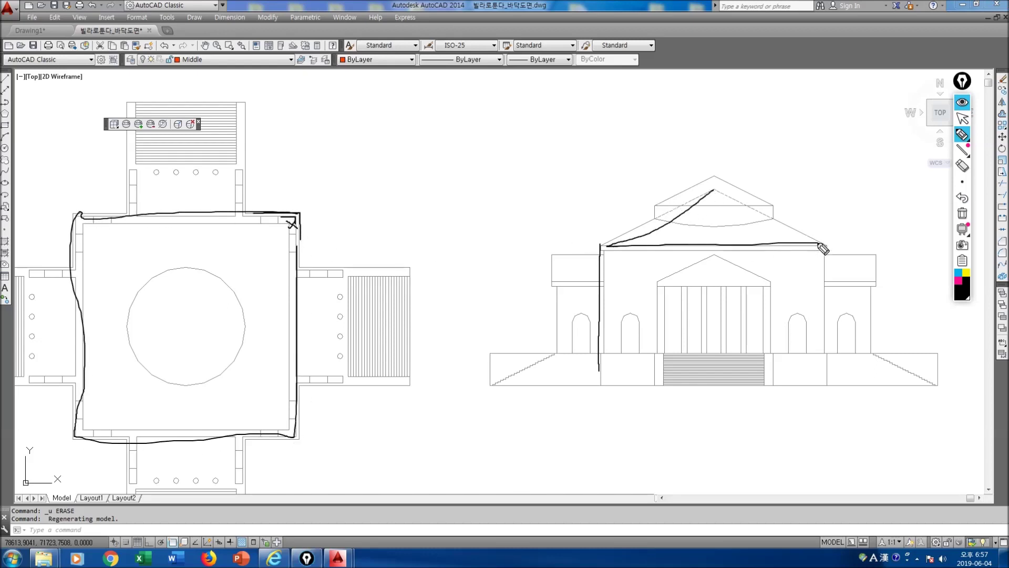
mouse_move(468, 163)
left_mouse_down()
mouse_move(412, 190)
mouse_move(503, 238)
mouse_move(496, 242)
mouse_move(563, 188)
mouse_move(489, 228)
mouse_move(486, 154)
mouse_move(543, 189)
mouse_move(416, 183)
left_mouse_up()
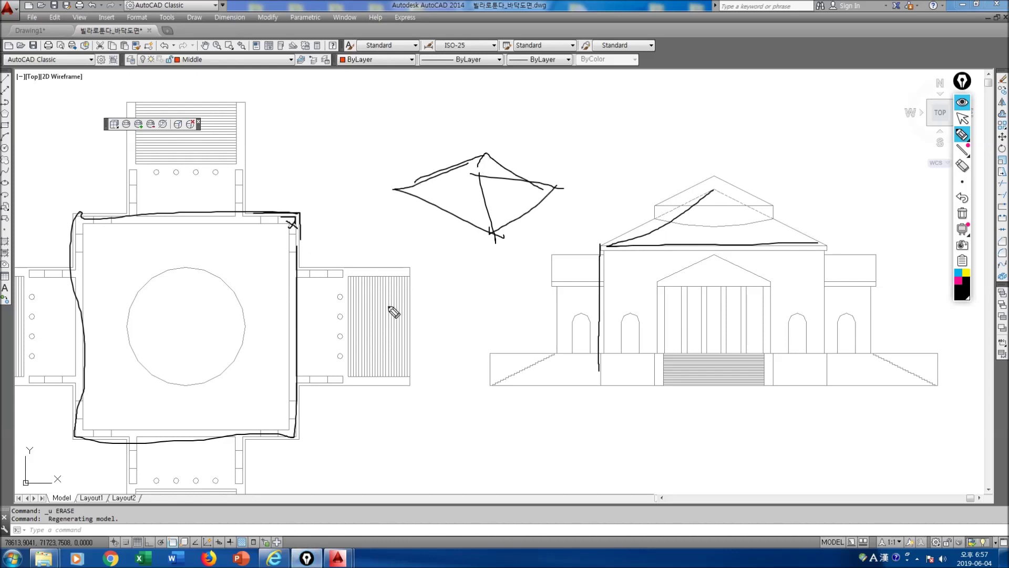
mouse_move(711, 191)
left_mouse_down()
mouse_move(597, 242)
mouse_move(810, 241)
mouse_move(717, 193)
left_mouse_up()
mouse_move(654, 205)
left_mouse_down()
mouse_move(780, 205)
mouse_move(717, 180)
mouse_move(682, 201)
left_mouse_up()
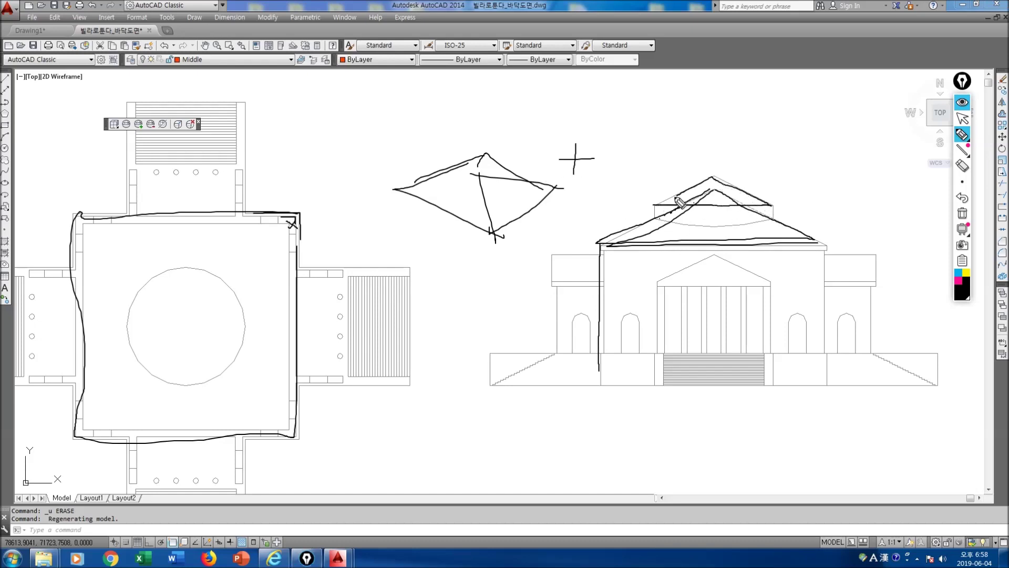
mouse_move(671, 121)
left_mouse_down()
mouse_move(630, 143)
mouse_move(707, 143)
mouse_move(669, 121)
left_mouse_up()
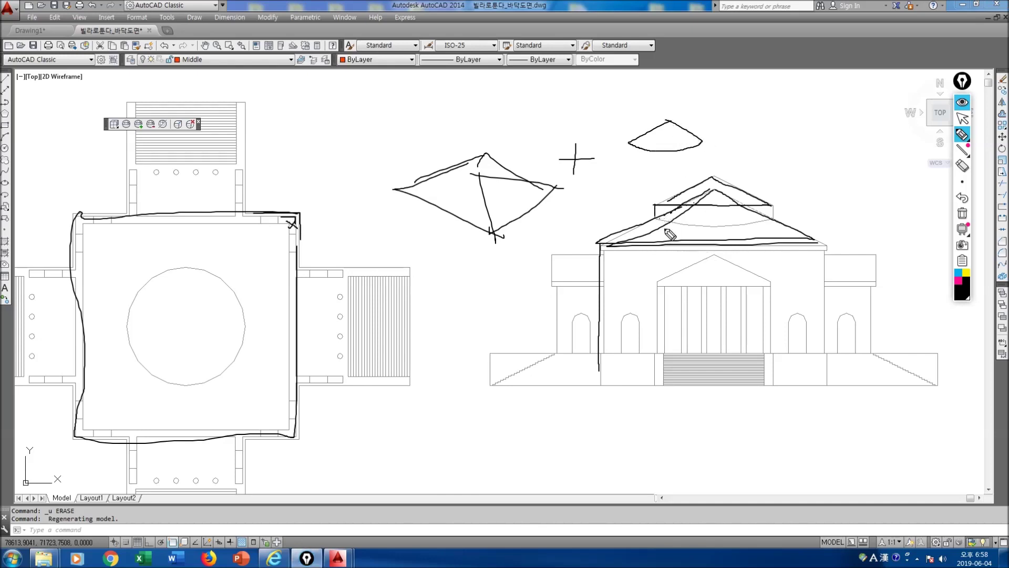
left_click_drag(703, 225, 707, 225)
left_click_drag(715, 224, 721, 224)
left_click_drag(728, 224, 753, 223)
left_click_drag(761, 221, 773, 219)
left_click_drag(653, 245, 775, 242)
left_click_drag(773, 206, 774, 240)
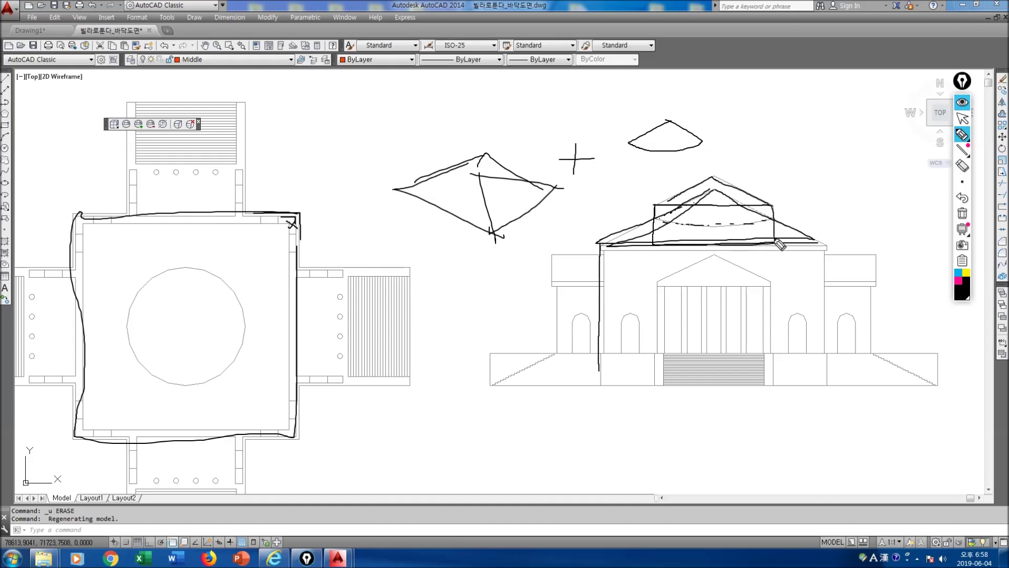
mouse_move(741, 123)
left_mouse_down()
mouse_move(741, 146)
mouse_move(759, 136)
left_mouse_up()
mouse_move(837, 119)
left_mouse_down()
mouse_move(809, 117)
mouse_move(810, 135)
mouse_move(831, 113)
left_mouse_up()
mouse_move(792, 160)
left_mouse_down()
mouse_move(839, 156)
mouse_move(843, 171)
left_mouse_up()
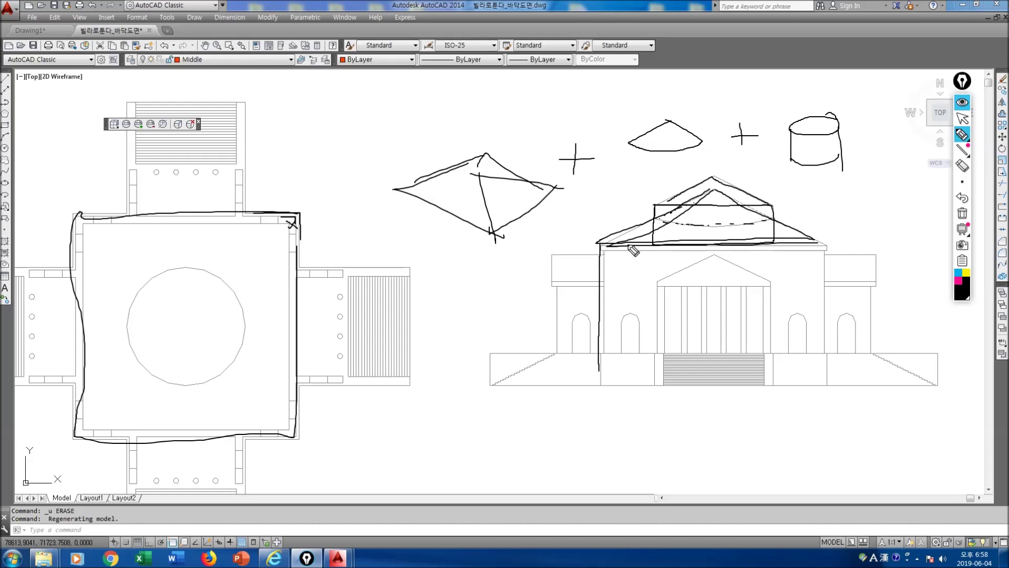
mouse_move(602, 244)
left_mouse_down()
mouse_move(815, 235)
mouse_move(829, 254)
left_mouse_up()
mouse_move(603, 251)
left_mouse_down()
mouse_move(824, 245)
mouse_move(613, 255)
left_mouse_up()
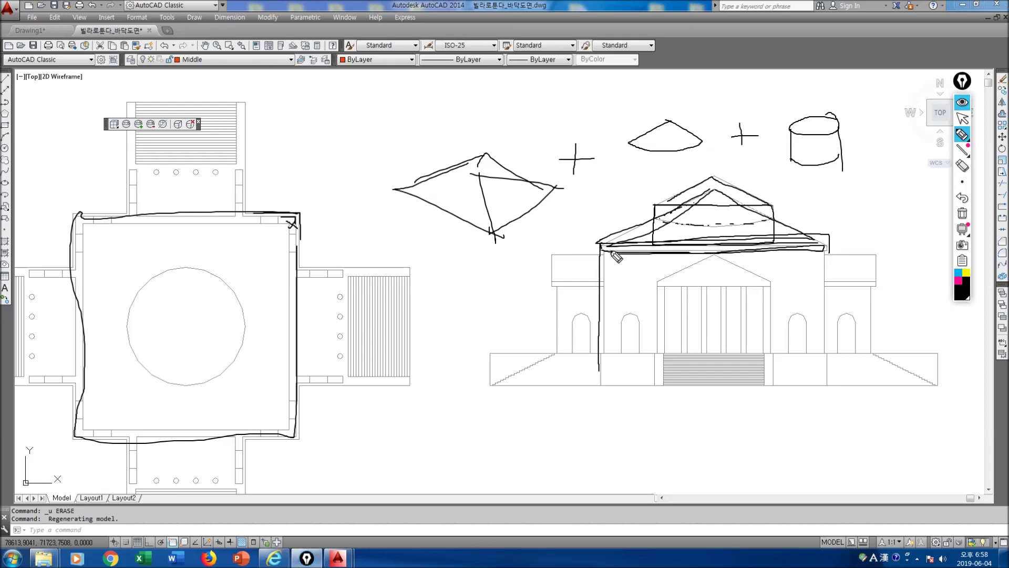
left_click_drag(347, 154, 329, 179)
mouse_move(259, 124)
left_mouse_down()
mouse_move(236, 149)
mouse_move(283, 176)
mouse_move(324, 126)
mouse_move(260, 127)
left_mouse_up()
mouse_move(213, 171)
left_mouse_down()
mouse_move(276, 188)
mouse_move(307, 163)
mouse_move(327, 113)
left_mouse_up()
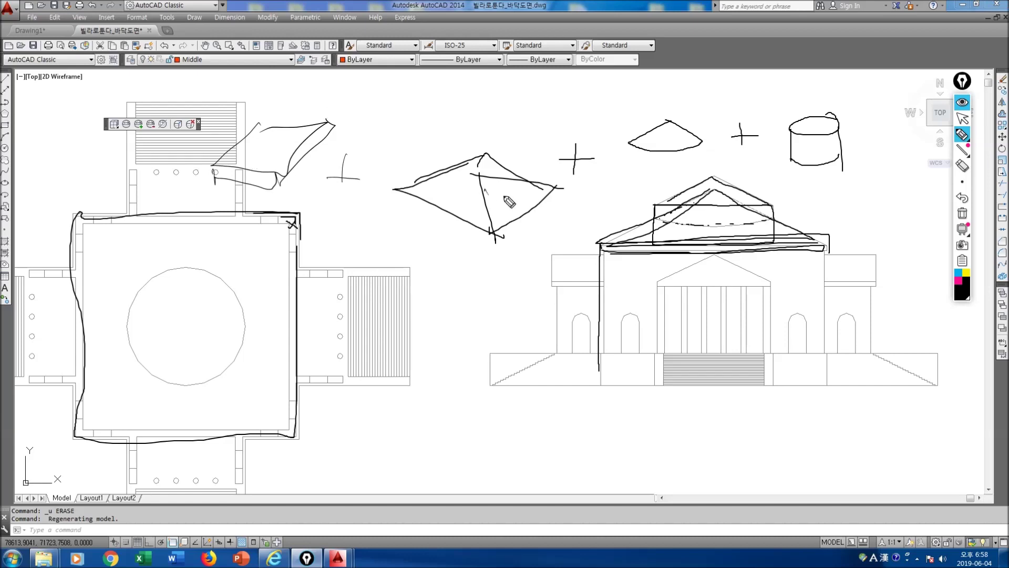
mouse_move(783, 171)
left_mouse_down()
mouse_move(699, 171)
mouse_move(840, 152)
mouse_move(788, 161)
left_mouse_up()
mouse_move(794, 182)
left_mouse_down()
mouse_move(794, 192)
mouse_move(933, 211)
left_mouse_up()
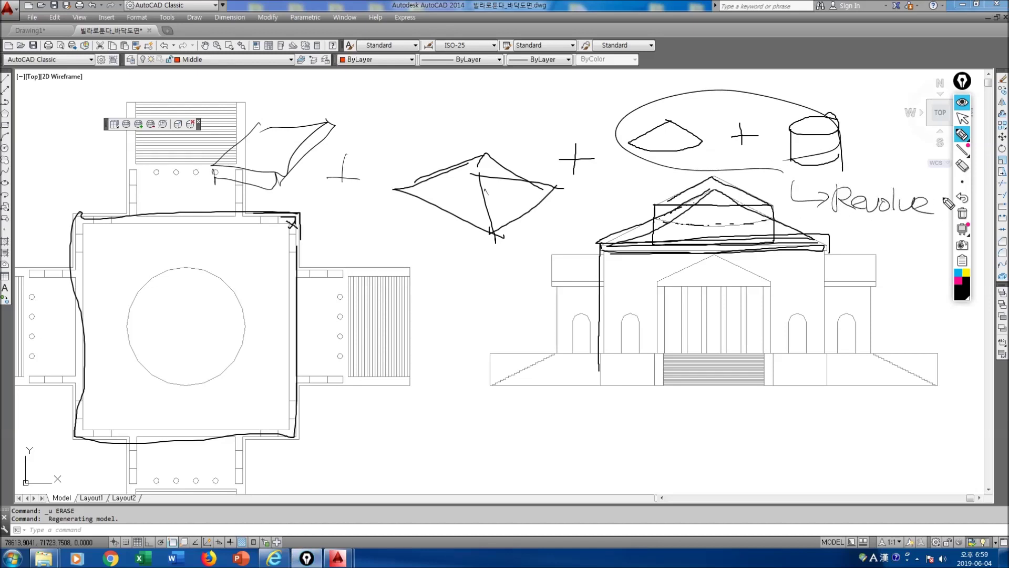
left_click(963, 213)
left_click(962, 118)
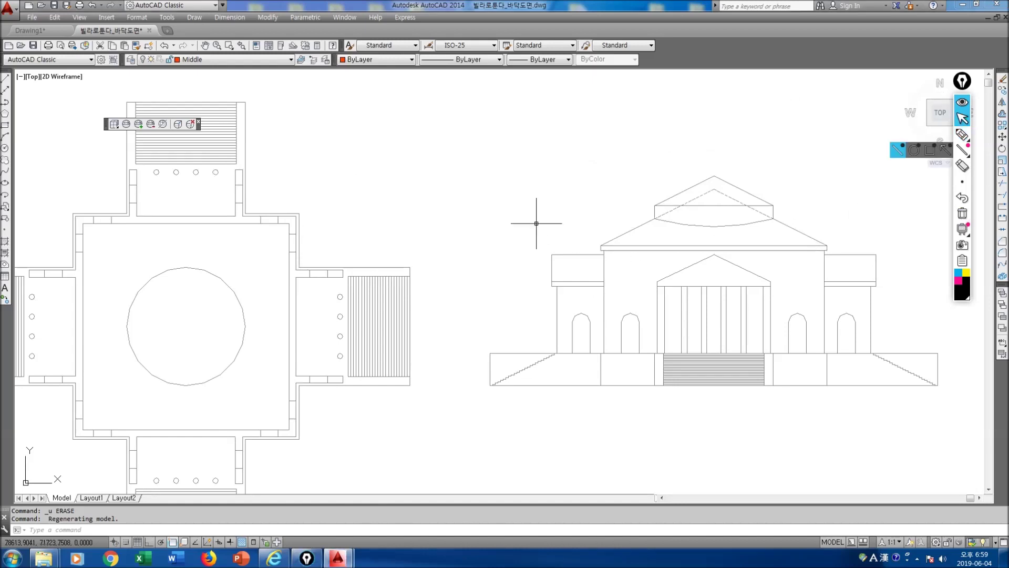
Measure the vertical thickness of the eaves band under the main hipped roof in the front elevation.
scroll(624, 246, "up", 2)
scroll(624, 245, "up", 2)
type("dist")
key("Return")
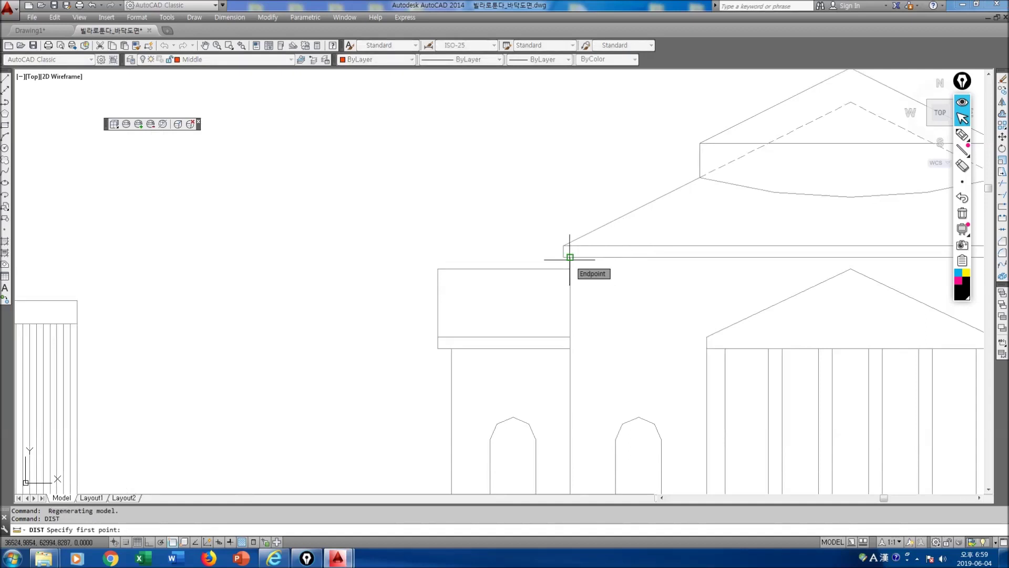
left_click(570, 257)
left_click(563, 245)
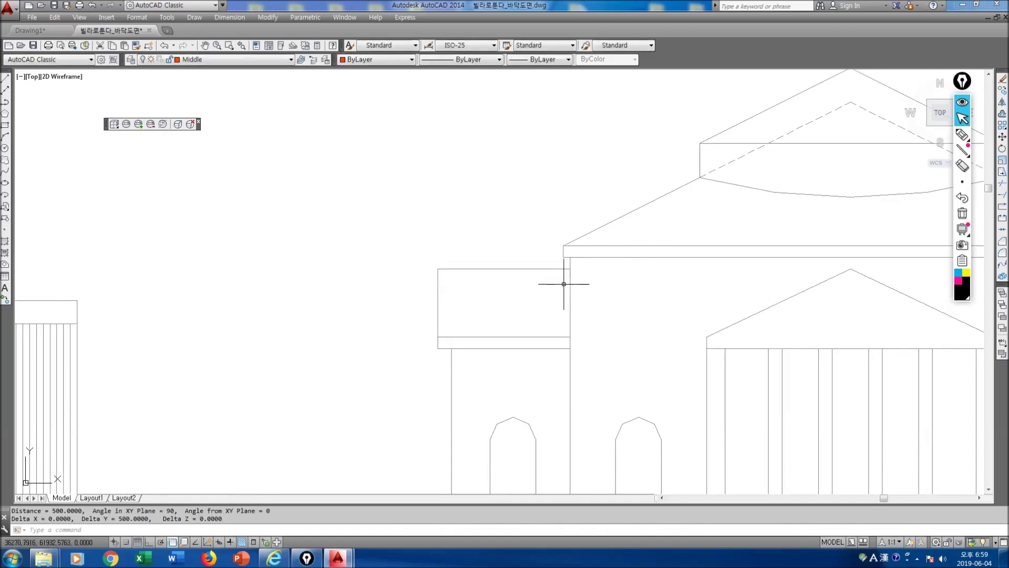
Draw a rectangle on the Top layer between opposite outer corners of the main square building in the plan.
scroll(261, 347, "down", 2)
middle_click_drag(249, 346, 504, 327)
middle_click_drag(376, 331, 407, 311)
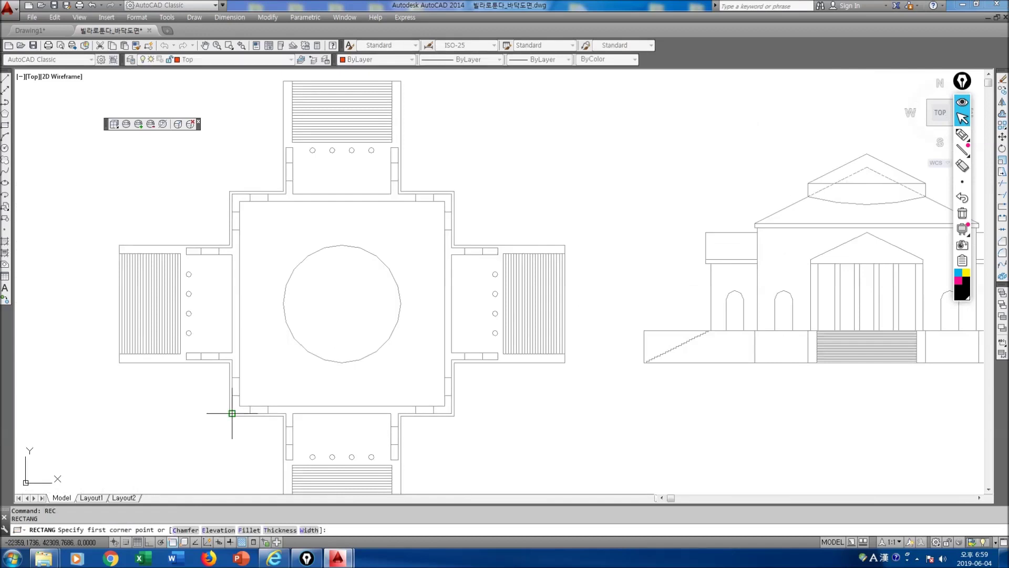
left_click(230, 415)
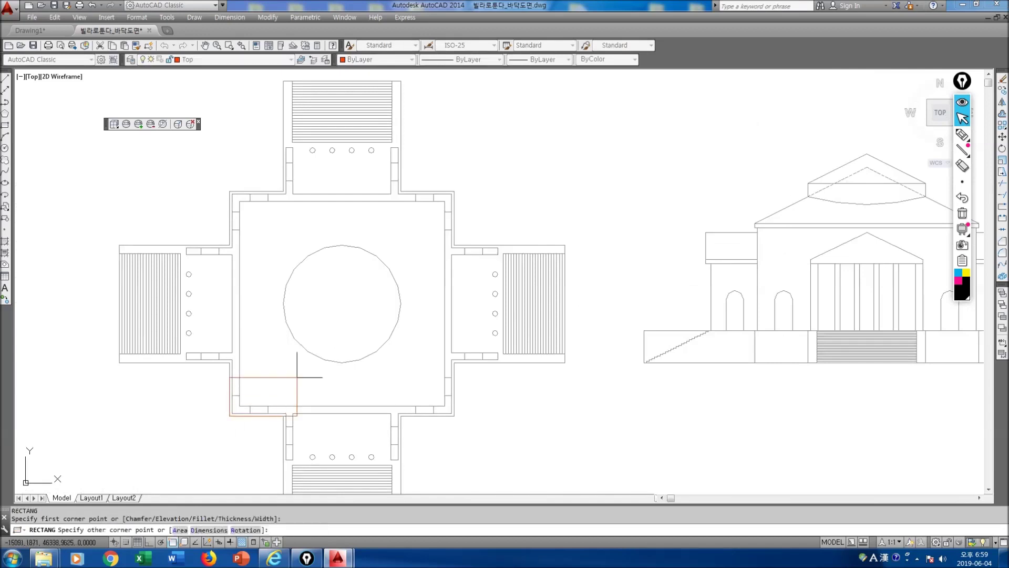
left_click(455, 191)
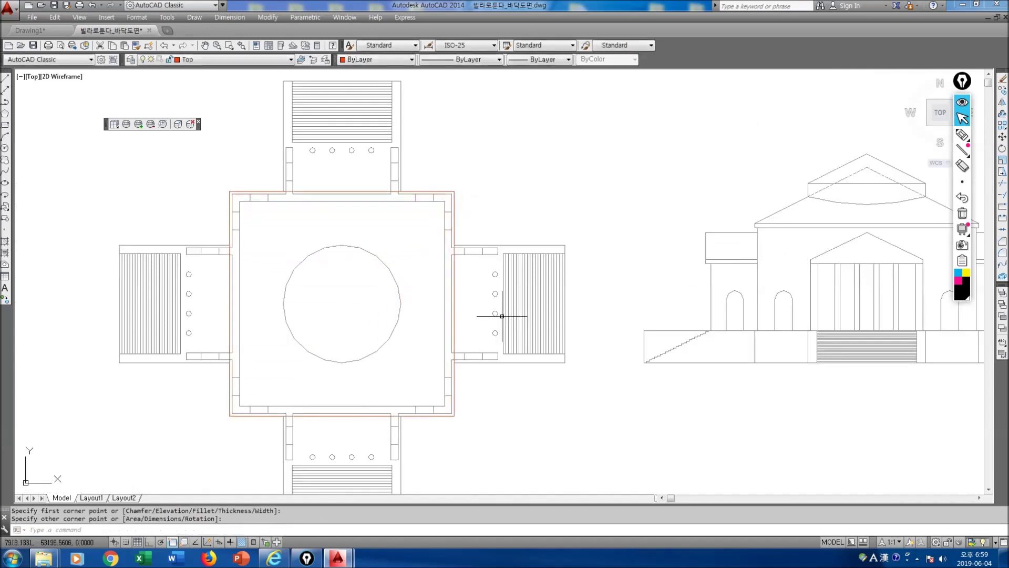
key("Escape")
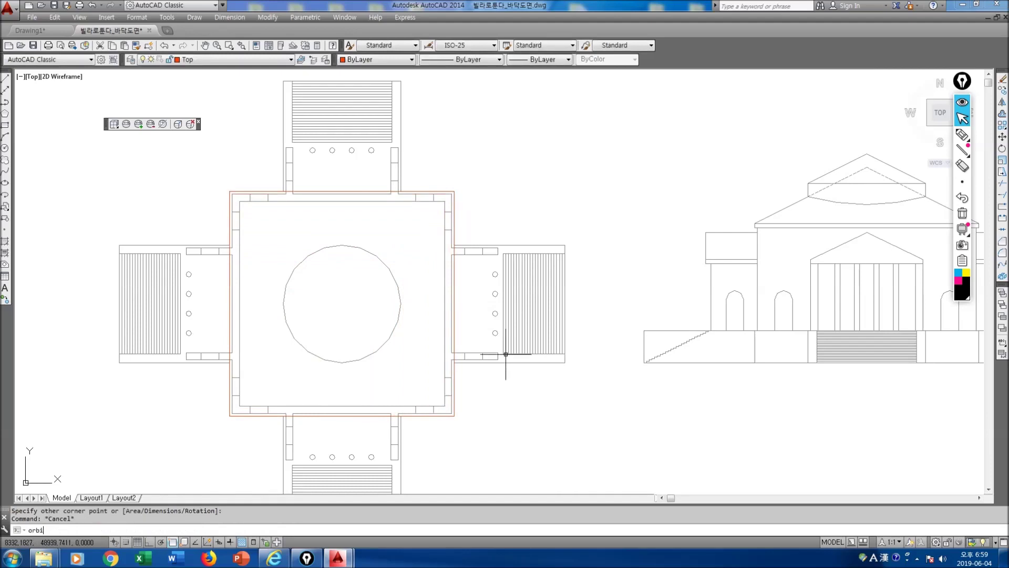
Extrude the rectangle around the main building to a height of 500 in a 3D view.
type("orb")
key("Return")
left_click_drag(522, 380, 548, 278)
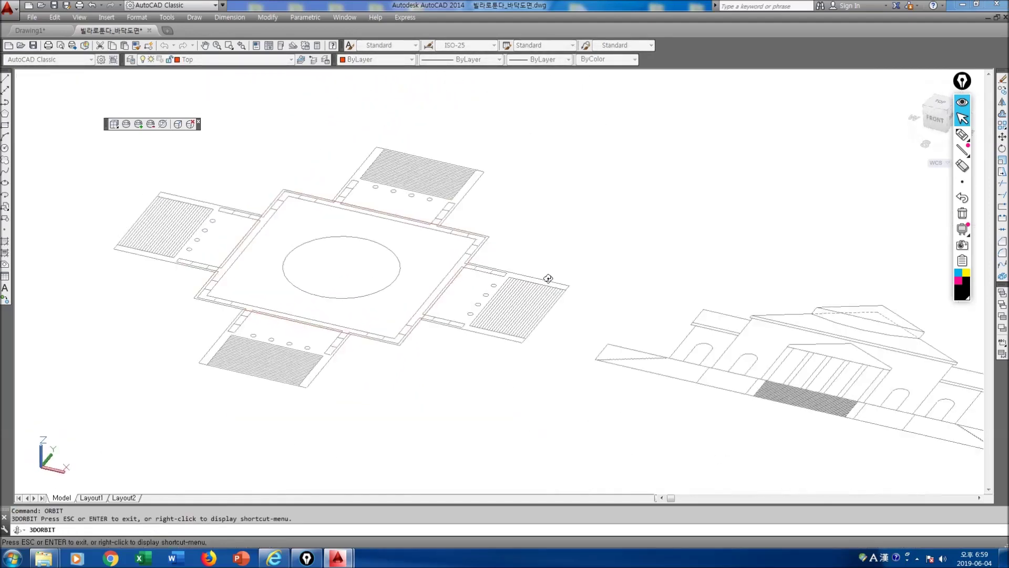
key("Escape")
type("extrud")
key("Return")
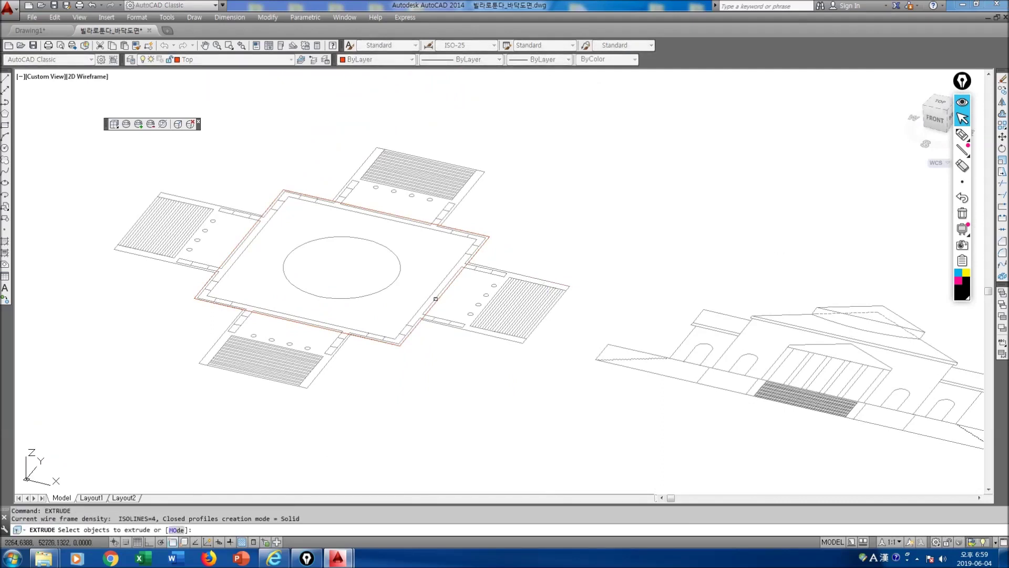
left_click(438, 300)
key("Return")
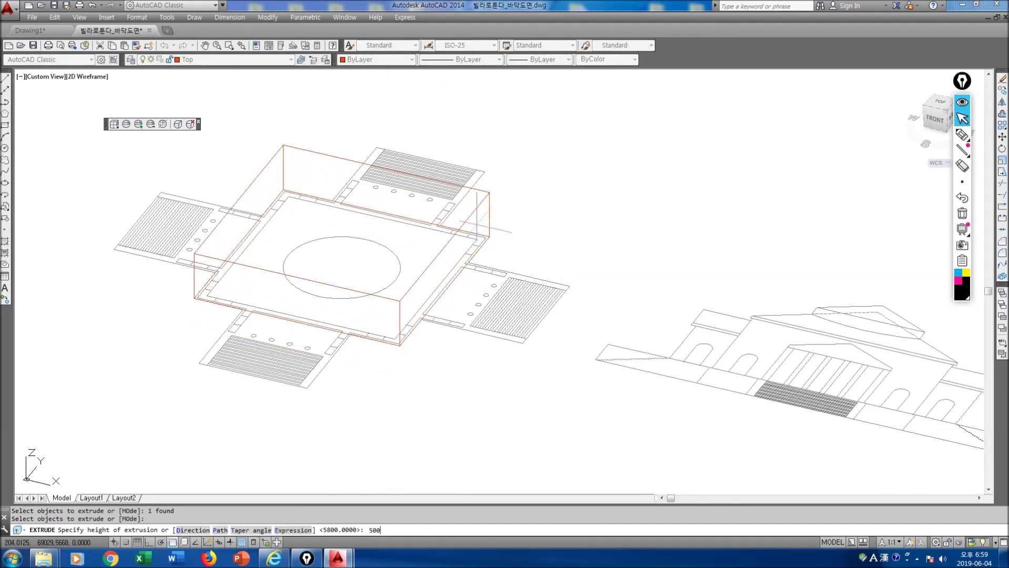
type("500")
key("Return")
middle_click_drag(611, 314, 549, 343)
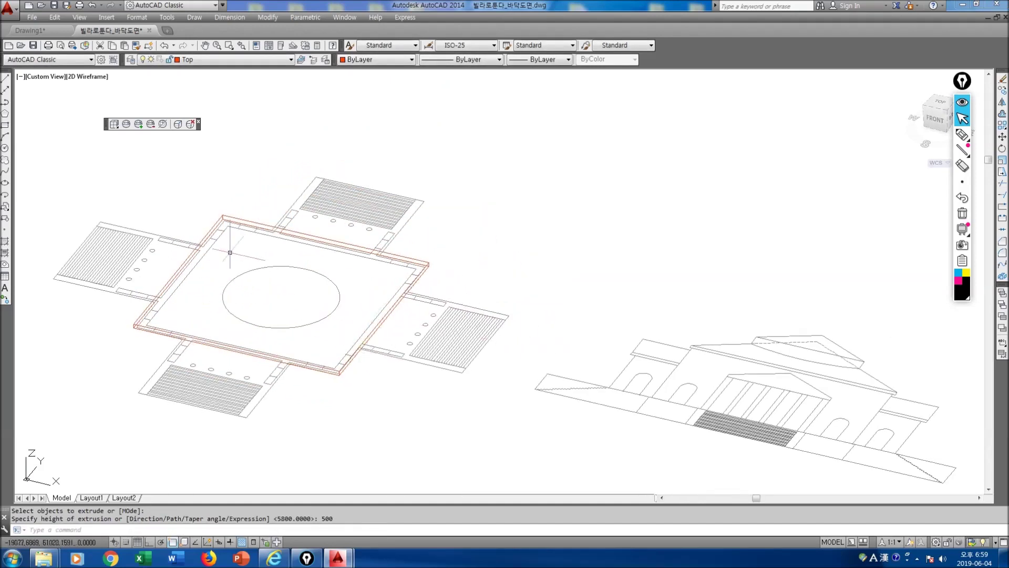
left_click(962, 135)
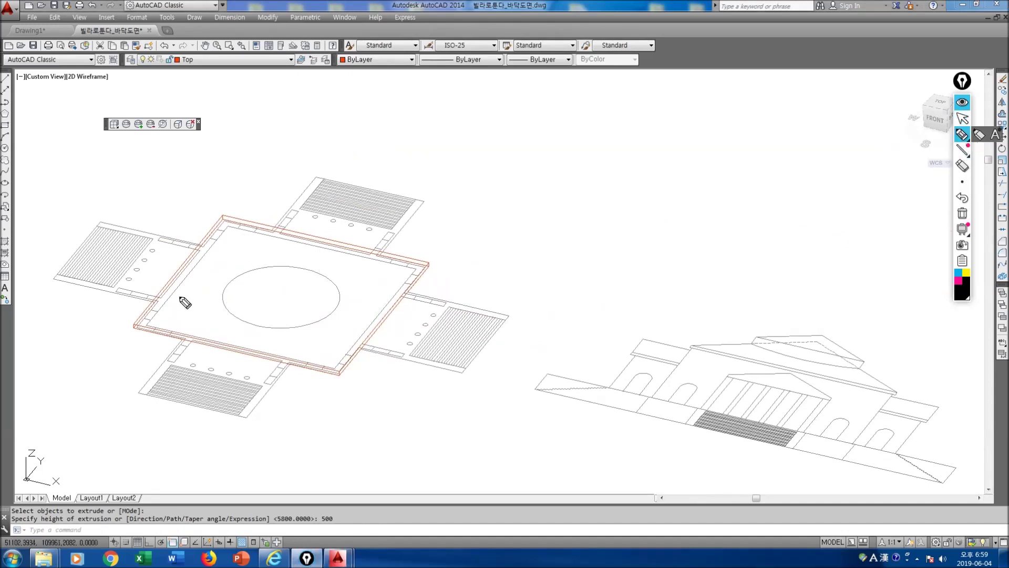
left_click_drag(137, 320, 246, 268)
mouse_move(220, 212)
left_mouse_down()
mouse_move(244, 265)
mouse_move(410, 259)
left_mouse_up()
left_click_drag(284, 264, 316, 343)
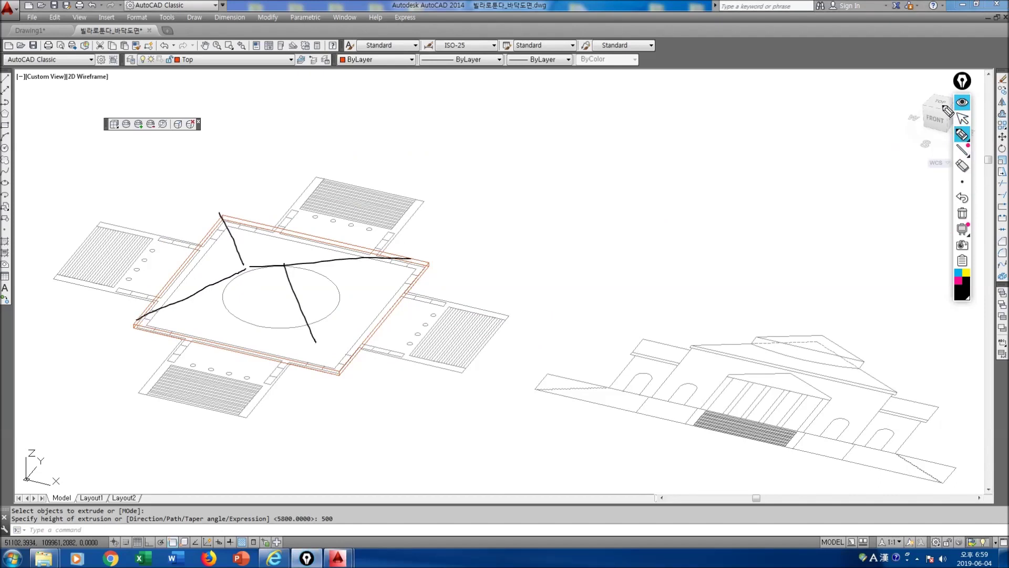
left_click(963, 119)
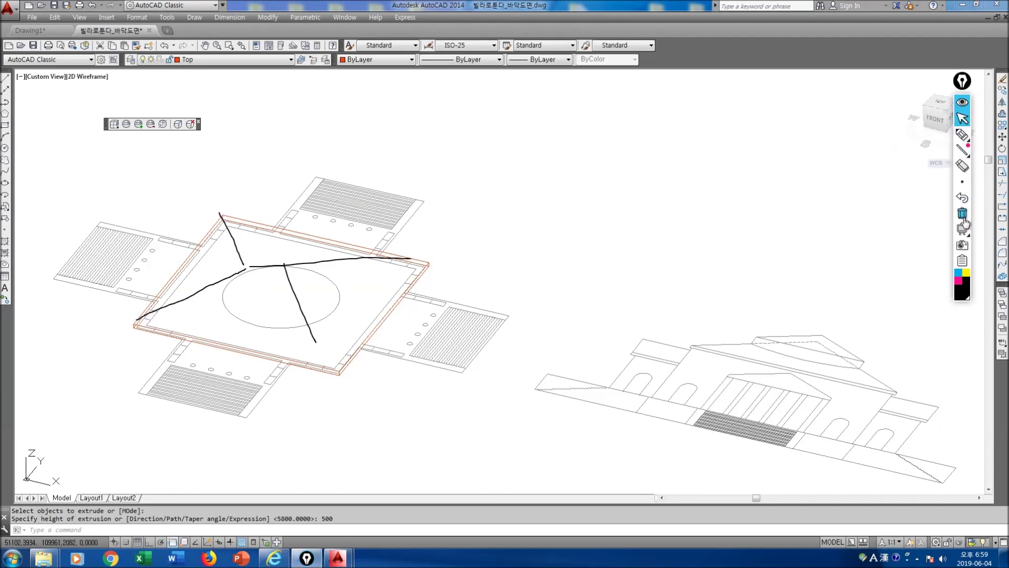
left_click(963, 213)
Measure the main roof's height in the front elevation from the dashed apex down to the top line of the eaves band.
left_click(944, 109)
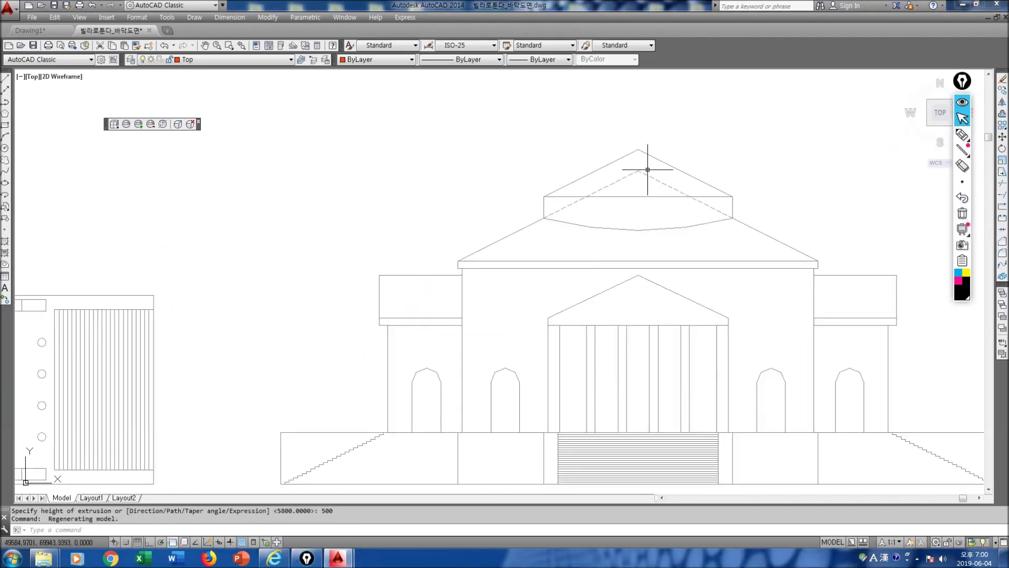
key("Escape")
type("di")
key("space")
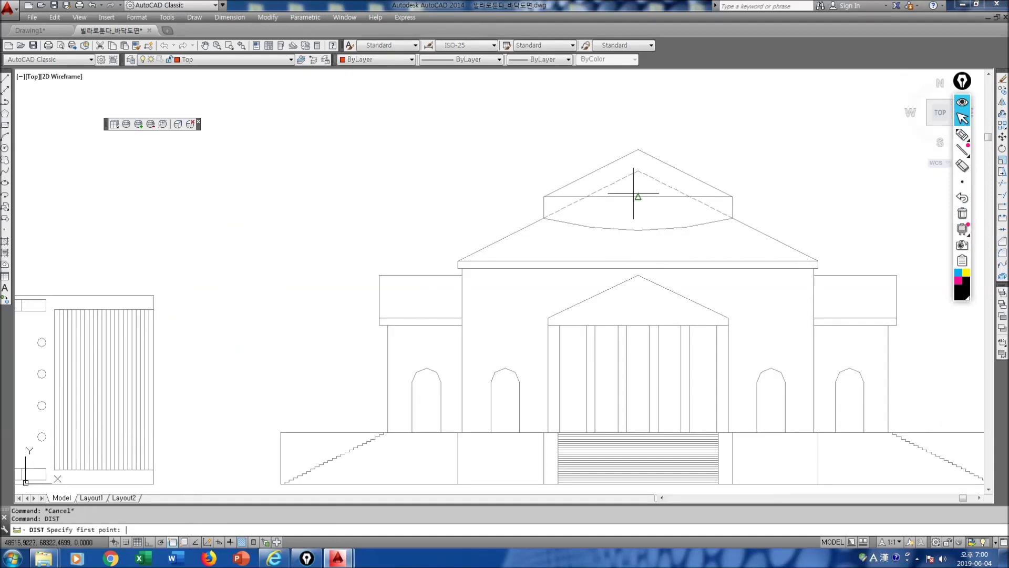
left_click(638, 171)
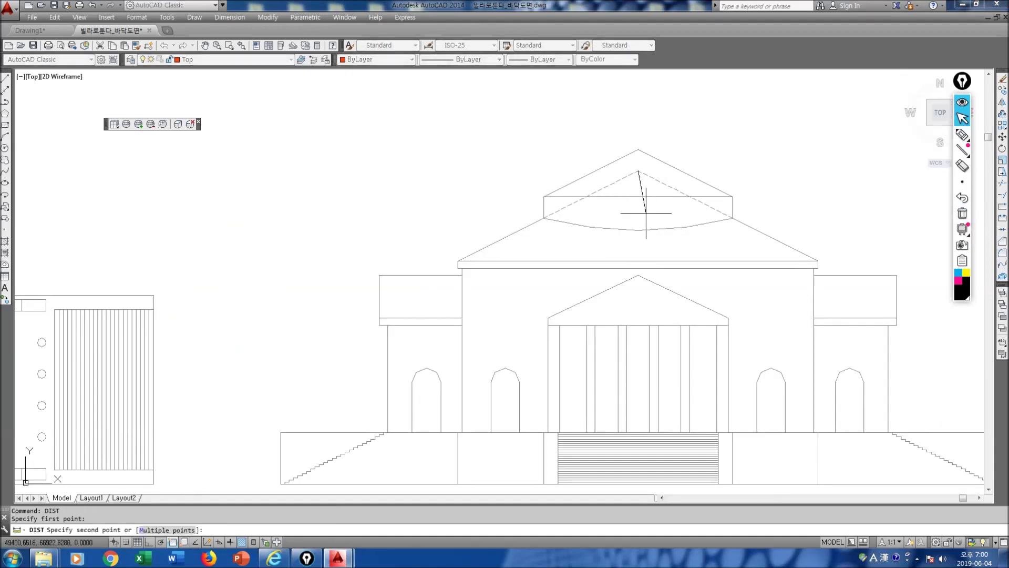
left_click(638, 261)
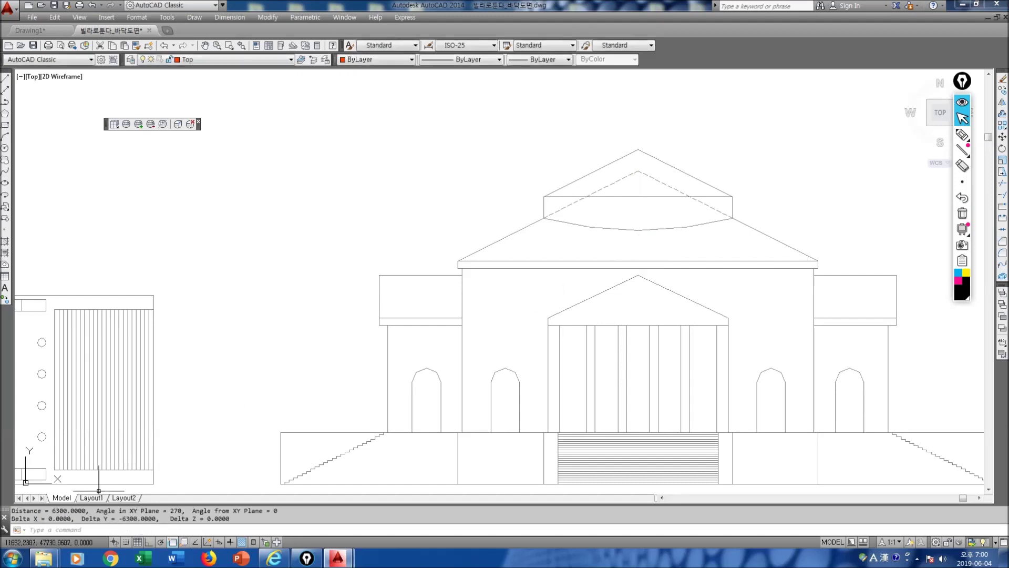
Start a four-sided pyramid with the Edge option in a 3D view, placing its base edge between the two front upper corners of the extruded slab.
scroll(234, 397, "down", 6)
mouse_move(173, 420)
middle_mouse_down()
mouse_move(365, 403)
mouse_move(441, 339)
middle_mouse_up()
type("PYRAm")
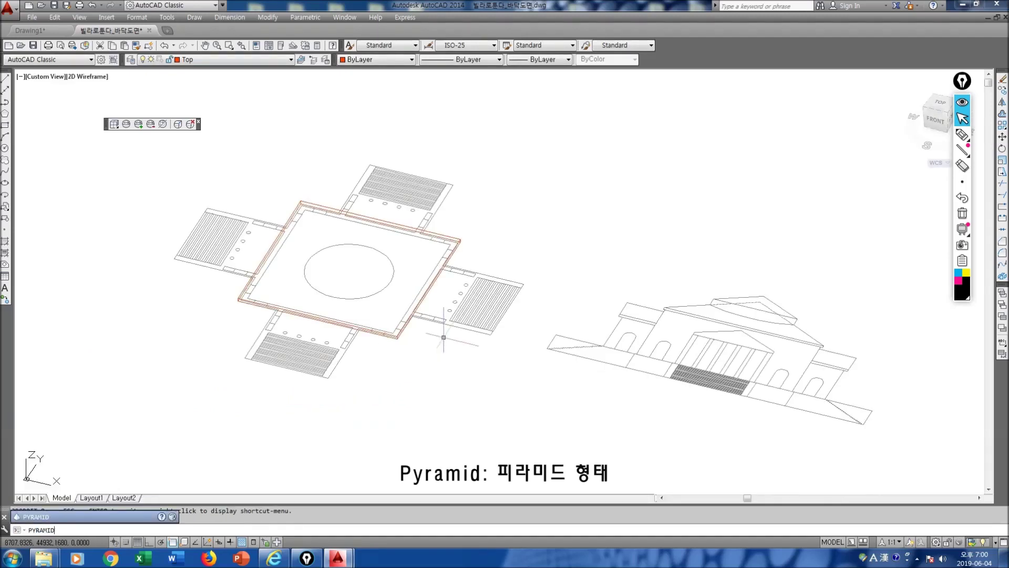
key("Return")
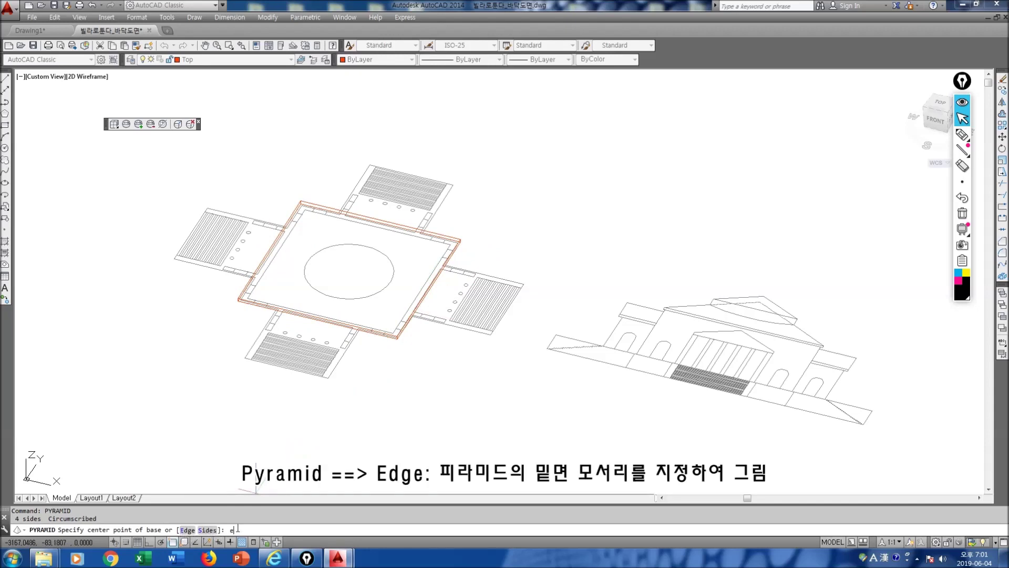
key("Return")
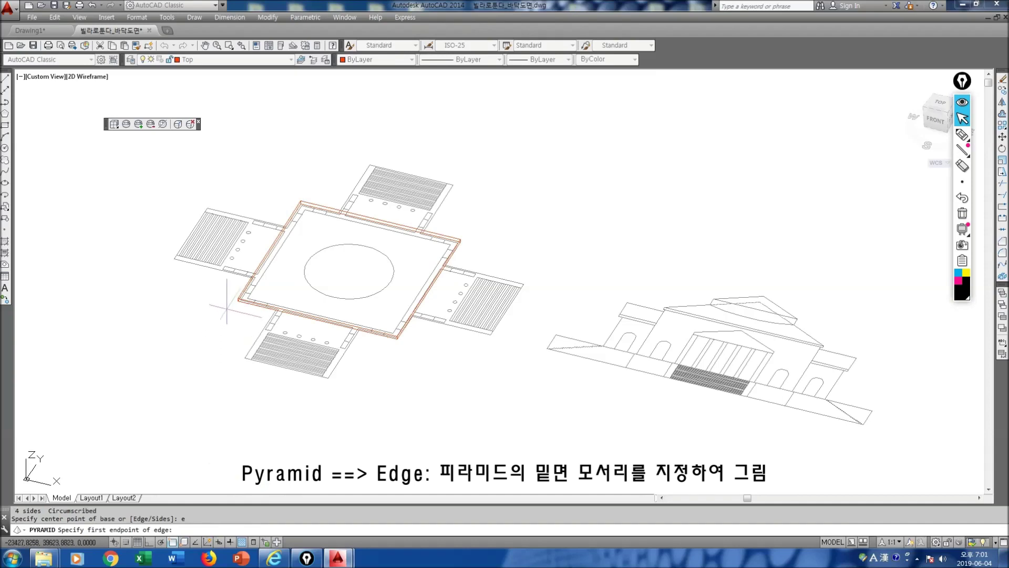
scroll(231, 305, "up", 5)
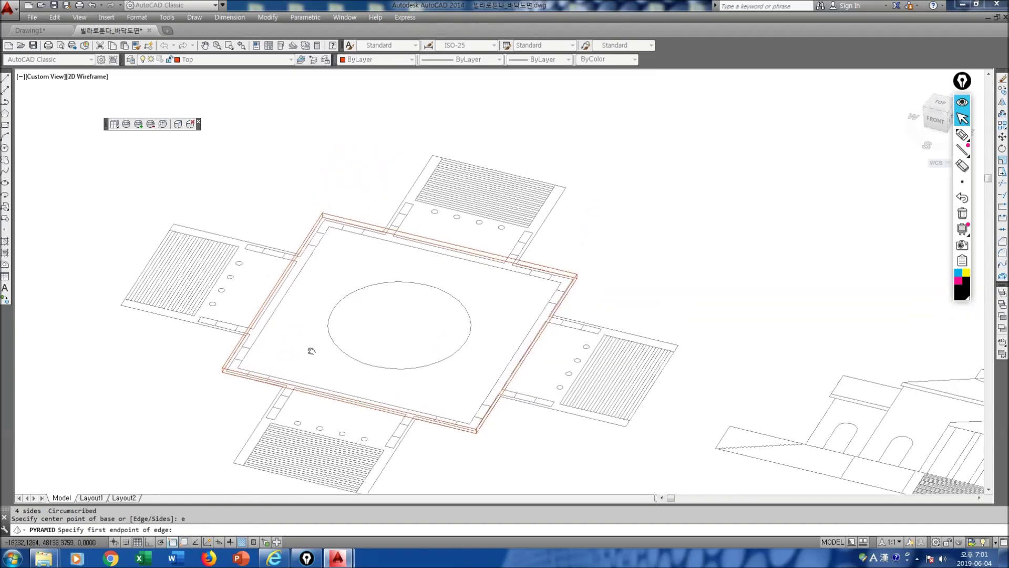
mouse_move(413, 337)
middle_mouse_down()
mouse_move(408, 313)
mouse_move(419, 301)
middle_mouse_up()
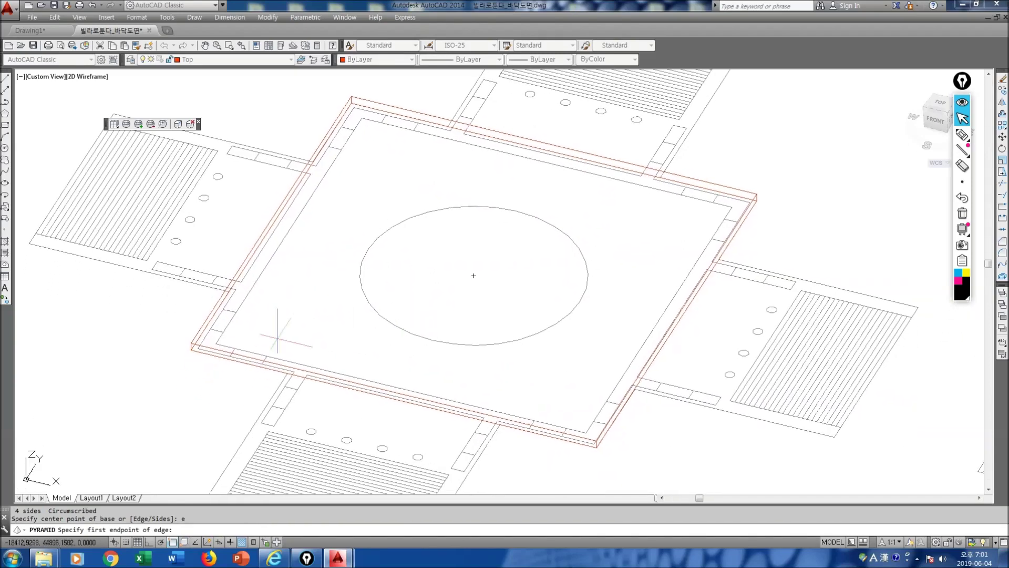
left_click(190, 343)
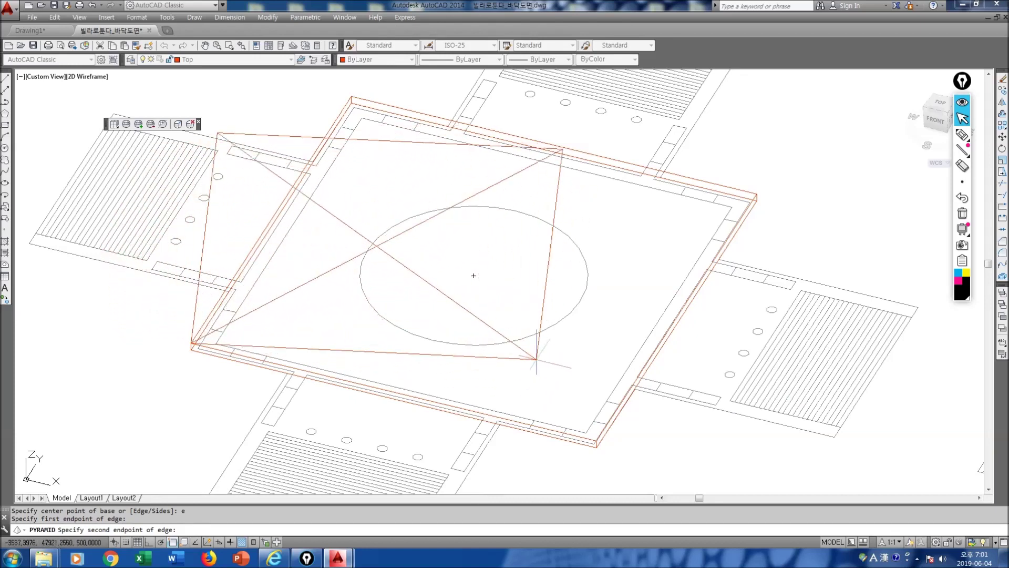
scroll(593, 421, "up", 2)
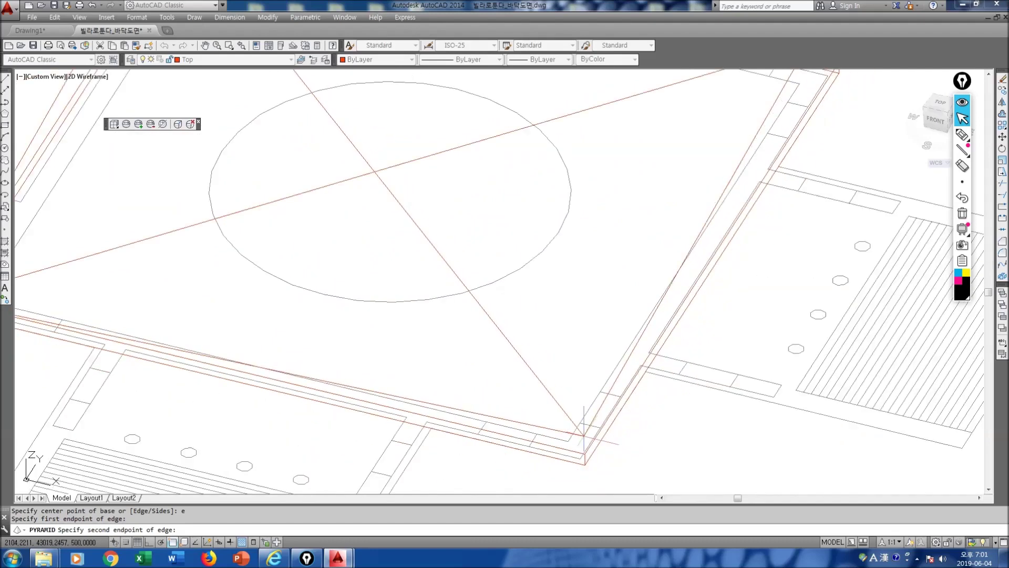
scroll(583, 444, "up", 2)
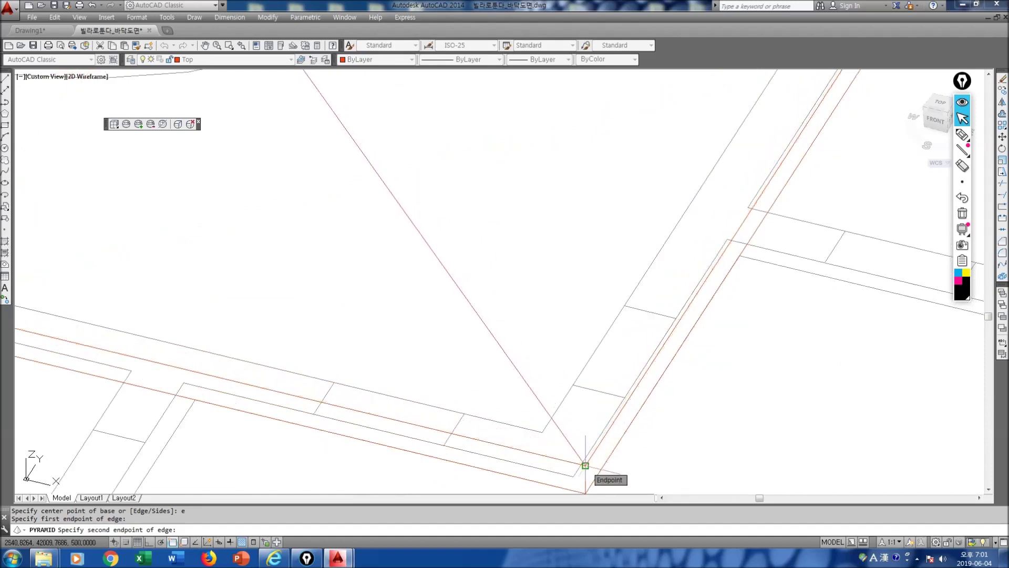
left_click(585, 465)
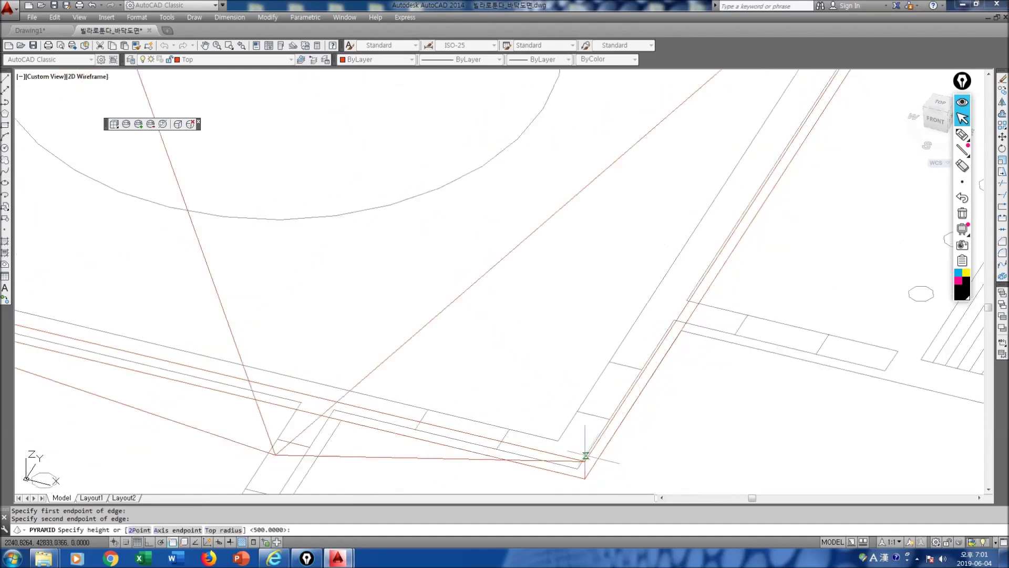
Give the pyramid roof a height of 6300 and orbit the model to check it on the slab.
scroll(584, 458, "down", 4)
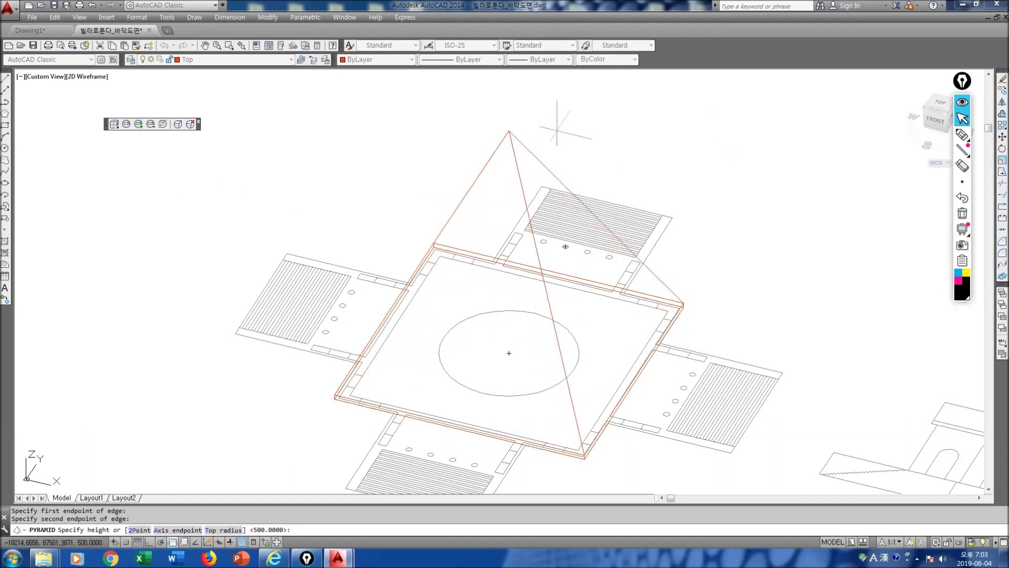
key("Return")
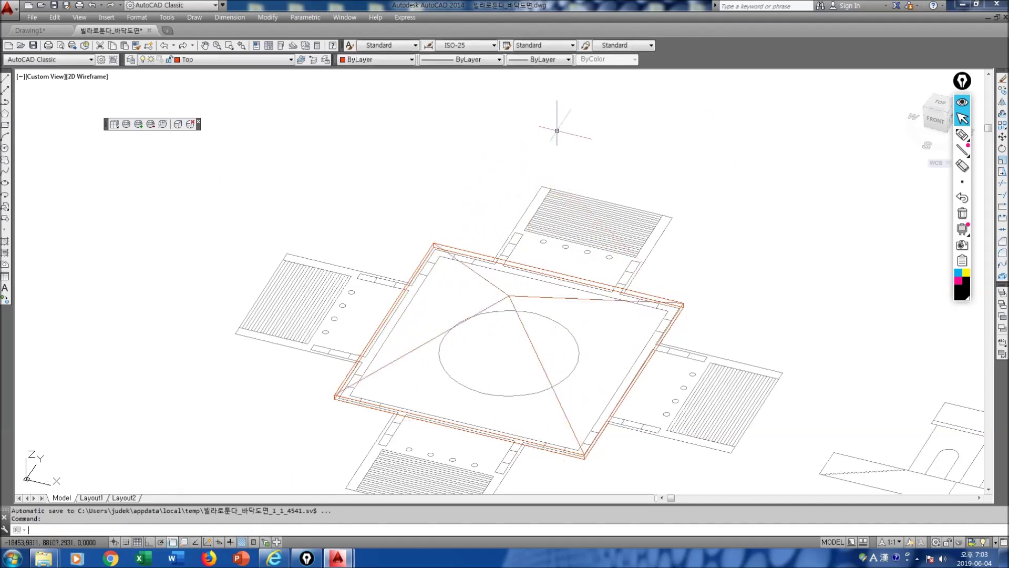
key("Escape")
type("orb")
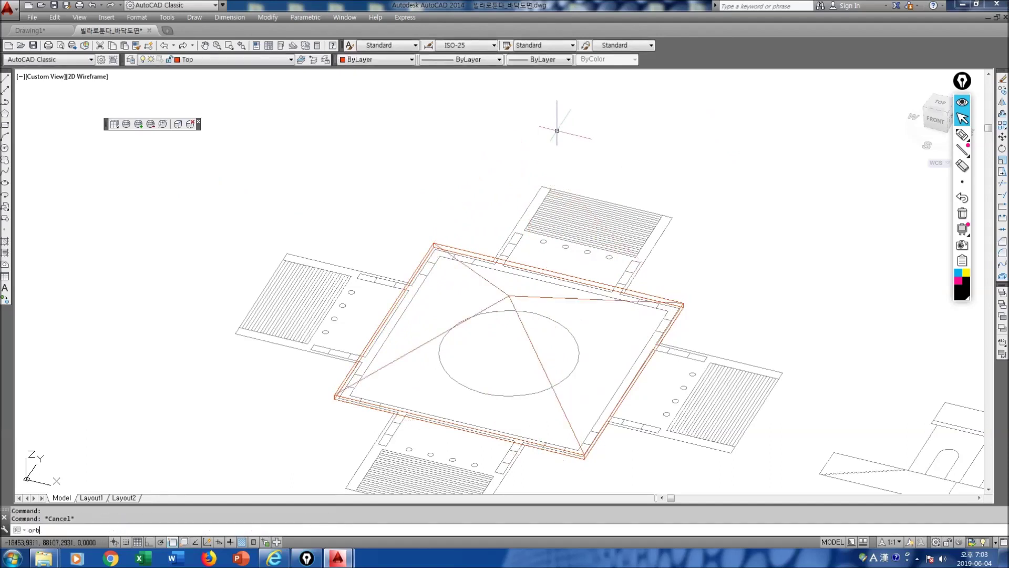
type("it")
key("Return")
left_click_drag(548, 366, 608, 364)
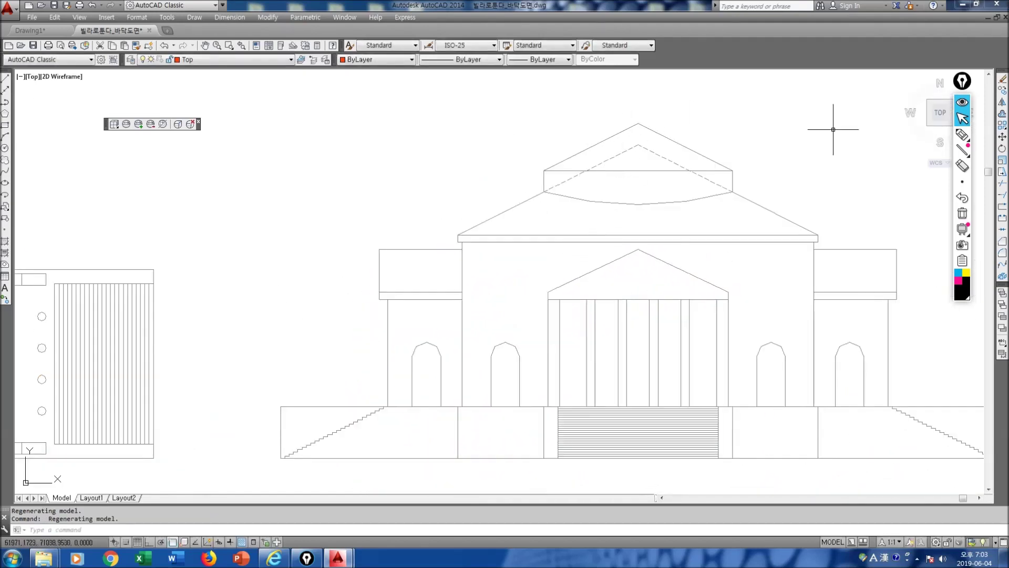
left_click(962, 134)
mouse_move(321, 111)
left_mouse_down()
mouse_move(274, 147)
mouse_move(314, 160)
mouse_move(357, 148)
mouse_move(346, 135)
mouse_move(357, 145)
left_mouse_up()
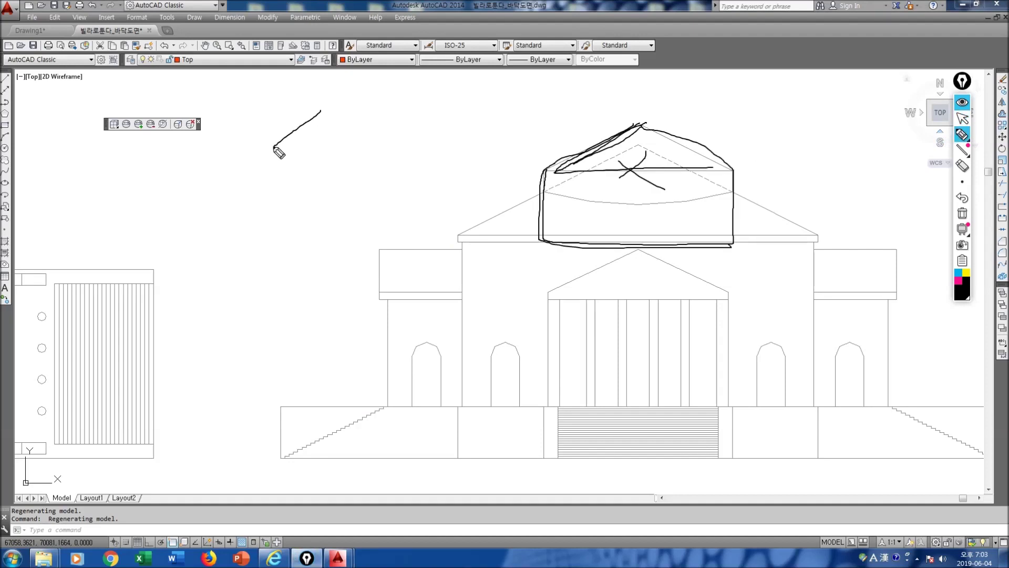
mouse_move(279, 147)
left_mouse_down()
mouse_move(280, 194)
mouse_move(327, 209)
mouse_move(357, 178)
mouse_move(353, 198)
left_mouse_up()
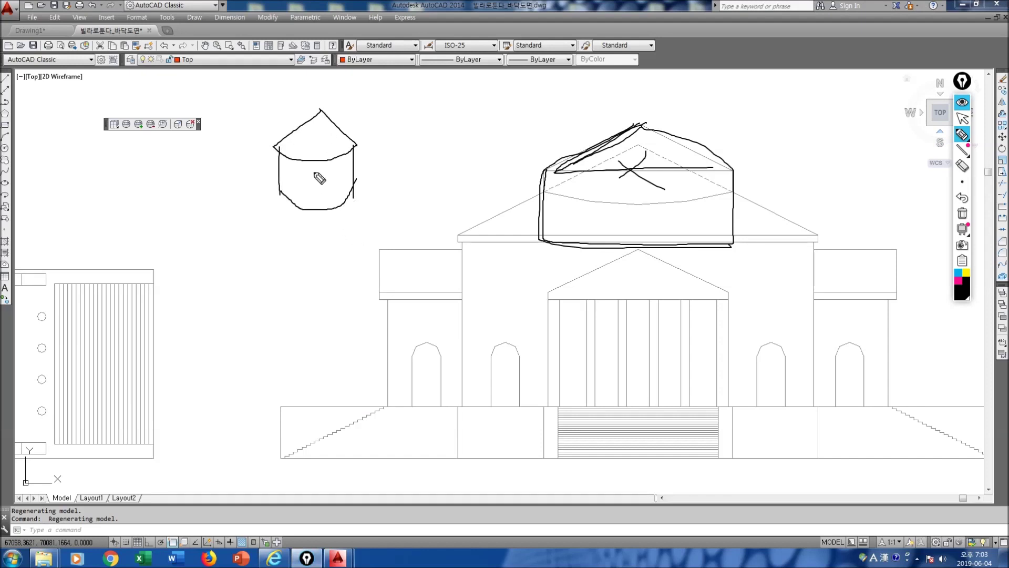
mouse_move(318, 98)
left_mouse_down()
mouse_move(322, 238)
mouse_move(315, 227)
left_mouse_up()
mouse_move(299, 174)
left_mouse_down()
mouse_move(303, 191)
mouse_move(324, 193)
mouse_move(343, 174)
mouse_move(346, 187)
left_mouse_up()
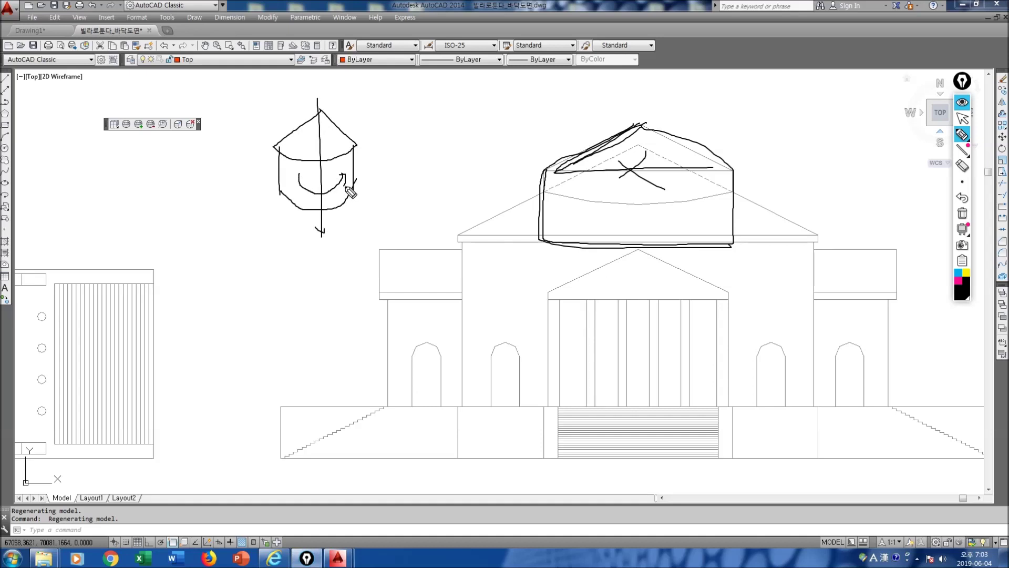
mouse_move(371, 150)
left_mouse_down()
mouse_move(407, 125)
mouse_move(403, 136)
mouse_move(425, 136)
left_mouse_up()
mouse_move(417, 111)
left_mouse_down()
mouse_move(435, 115)
mouse_move(438, 137)
mouse_move(478, 120)
mouse_move(483, 129)
left_mouse_up()
mouse_move(496, 107)
left_mouse_down()
mouse_move(498, 131)
mouse_move(527, 121)
mouse_move(550, 131)
left_mouse_up()
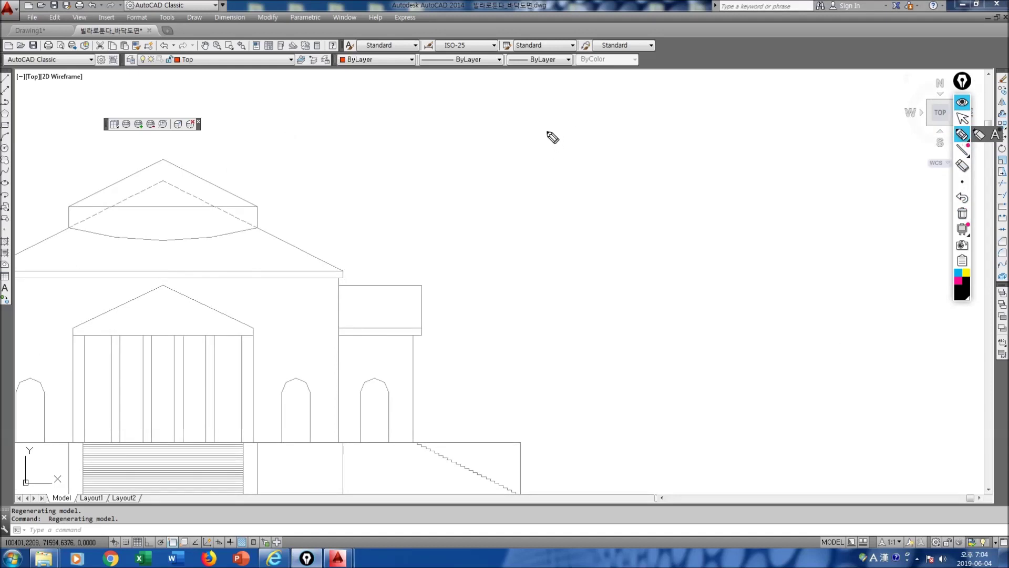
mouse_move(545, 130)
left_mouse_down()
mouse_move(516, 173)
mouse_move(558, 206)
mouse_move(558, 147)
mouse_move(547, 131)
left_mouse_up()
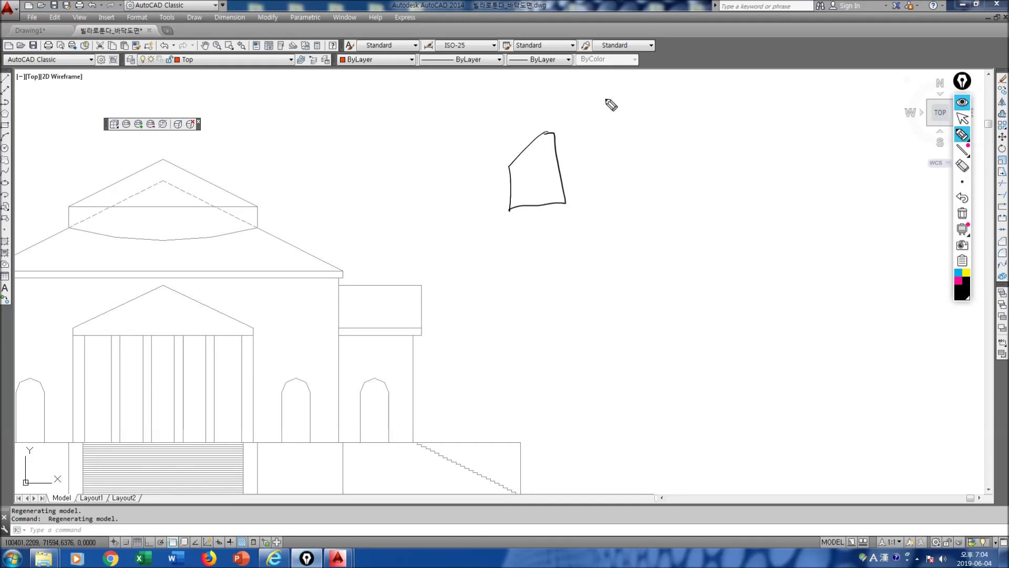
mouse_move(620, 101)
left_mouse_down()
mouse_move(620, 221)
mouse_move(622, 205)
left_mouse_up()
left_click_drag(622, 110, 625, 147)
mouse_move(543, 184)
left_mouse_down()
mouse_move(538, 221)
mouse_move(664, 180)
left_mouse_up()
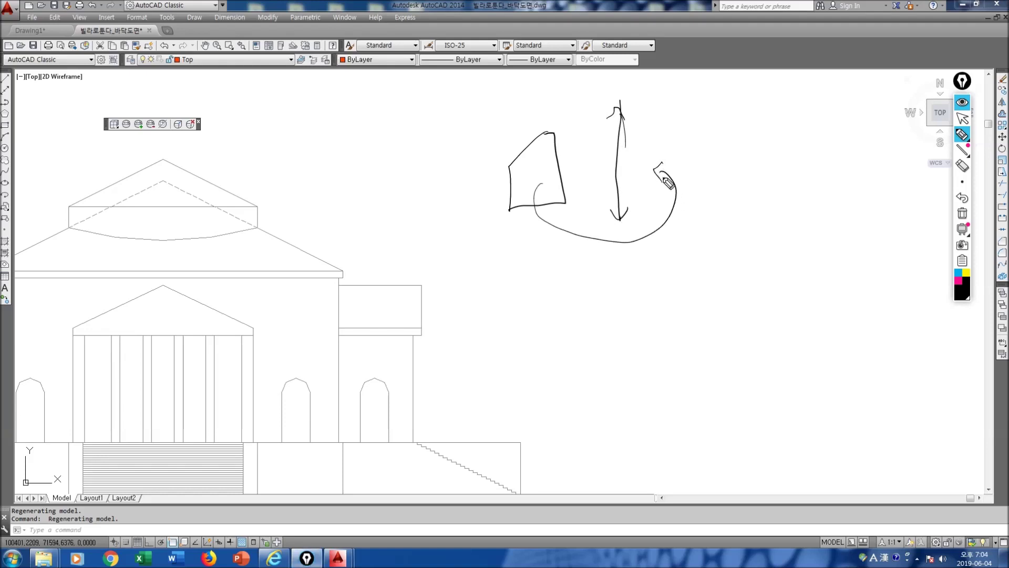
left_click_drag(682, 215, 679, 235)
left_click_drag(696, 216, 692, 227)
left_click_drag(712, 220, 713, 220)
mouse_move(603, 254)
left_mouse_down()
mouse_move(591, 315)
mouse_move(756, 279)
mouse_move(625, 242)
left_mouse_up()
mouse_move(695, 271)
left_mouse_down()
mouse_move(629, 281)
mouse_move(676, 273)
mouse_move(652, 267)
left_mouse_up()
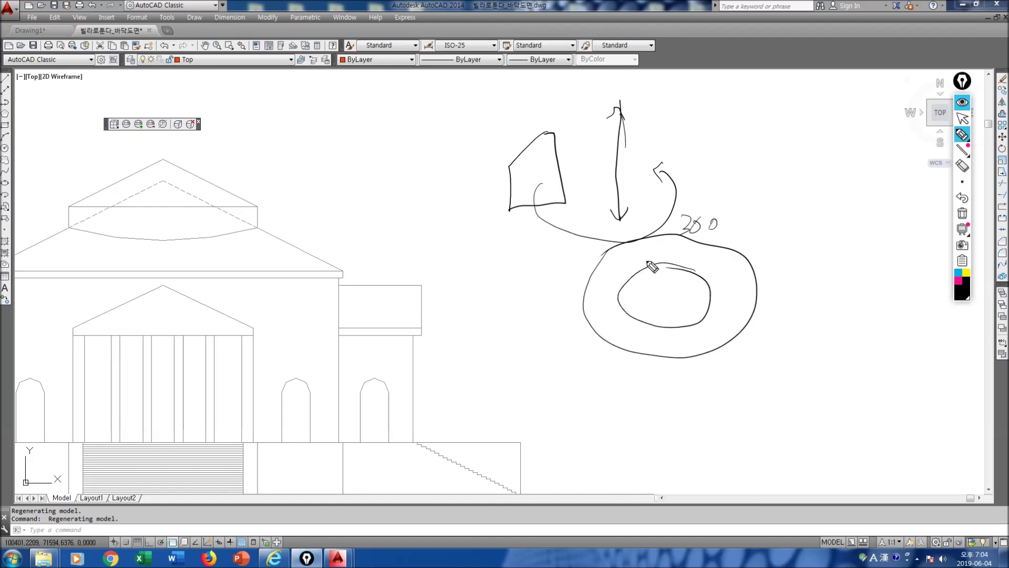
mouse_move(375, 164)
left_mouse_down()
mouse_move(288, 212)
mouse_move(283, 246)
mouse_move(282, 281)
mouse_move(372, 285)
left_mouse_up()
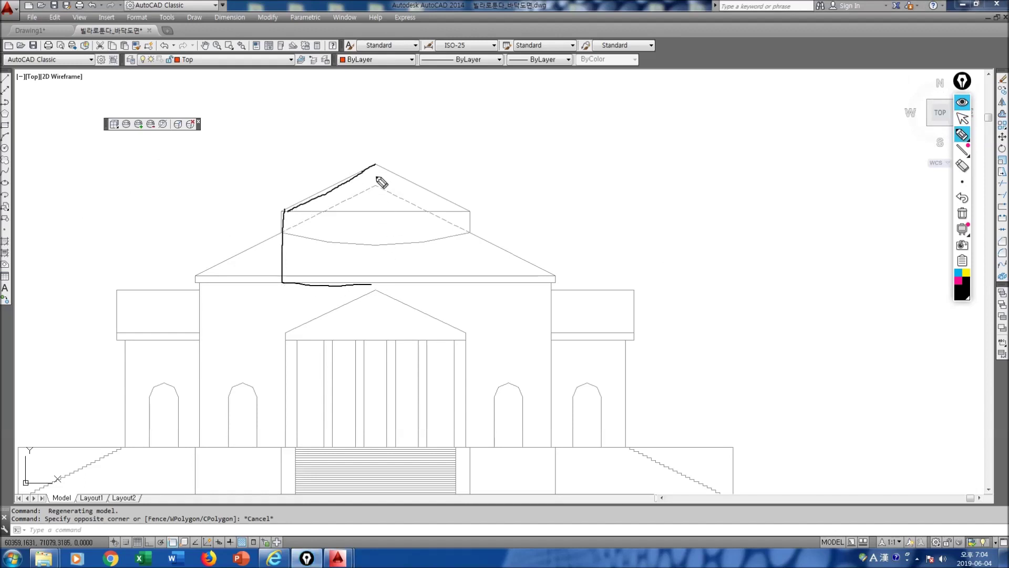
left_click_drag(373, 164, 374, 283)
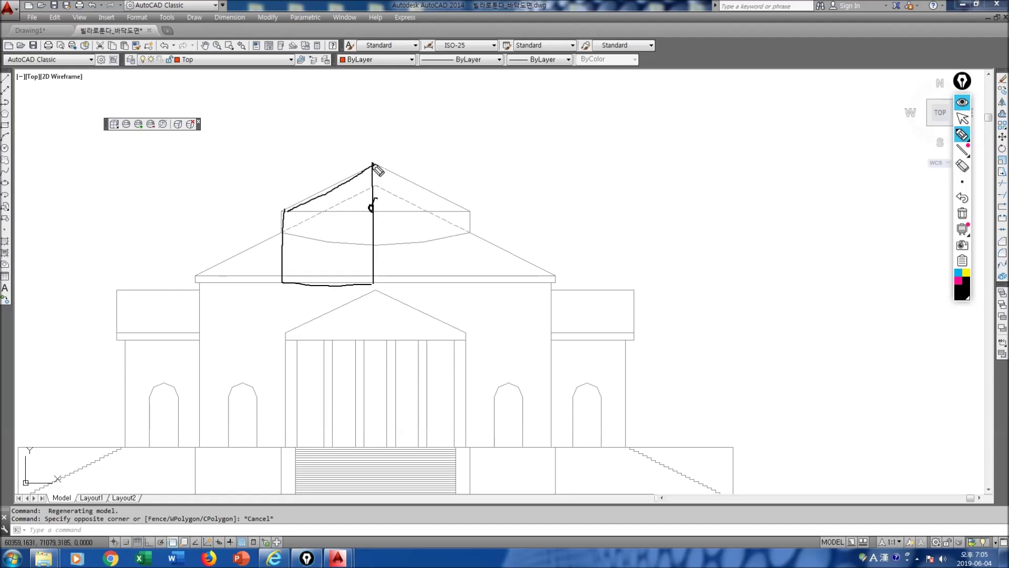
mouse_move(373, 143)
left_mouse_down()
mouse_move(364, 297)
mouse_move(388, 287)
left_mouse_up()
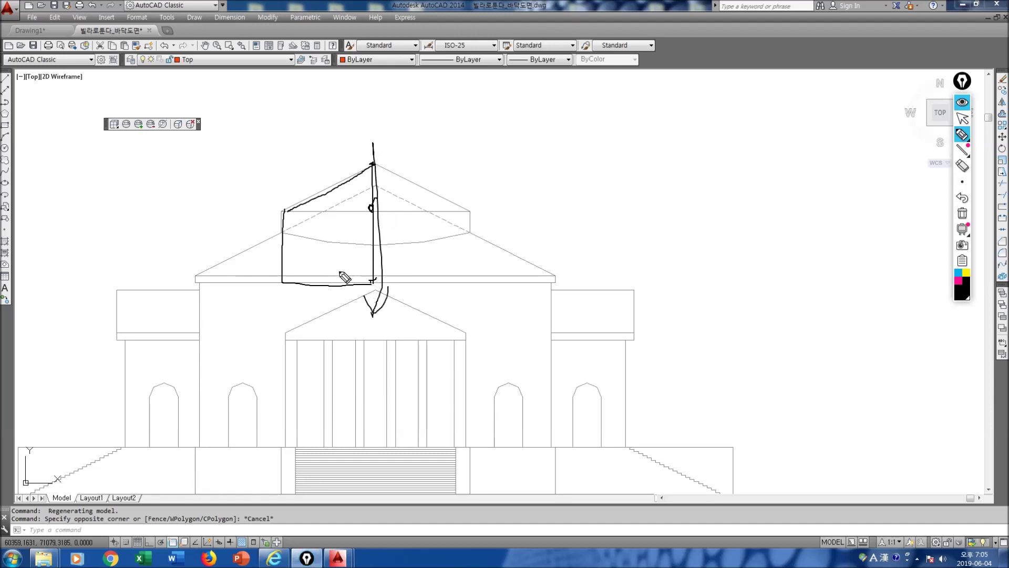
mouse_move(342, 244)
left_mouse_down()
mouse_move(394, 273)
mouse_move(411, 240)
mouse_move(423, 253)
left_mouse_up()
Draw a closed polyline of the dome's left half profile in the elevation, from apex to eave, perpendicular to the eaves band's lower line, and to the centre axis.
key("Escape")
key("Return")
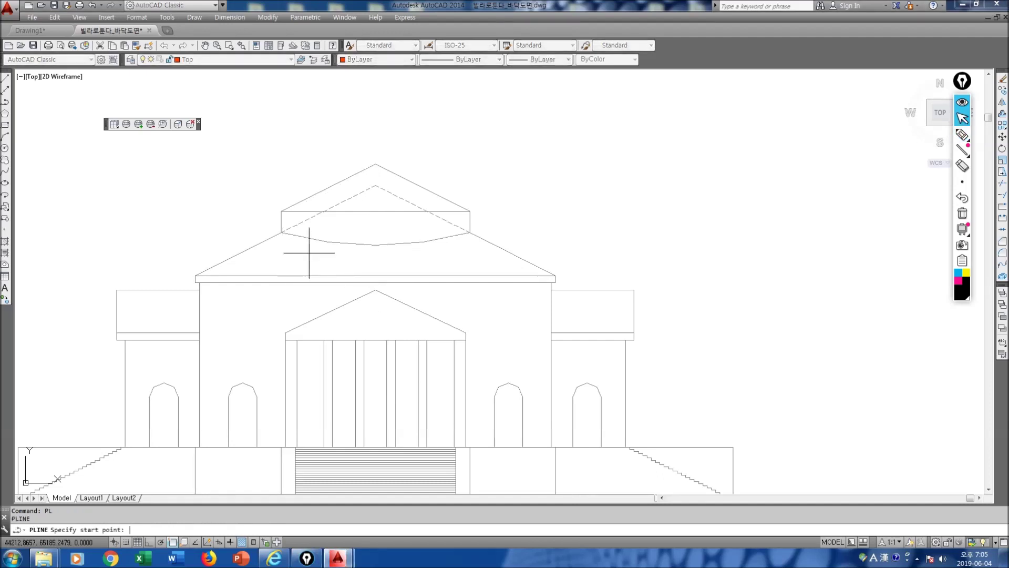
left_click(375, 164)
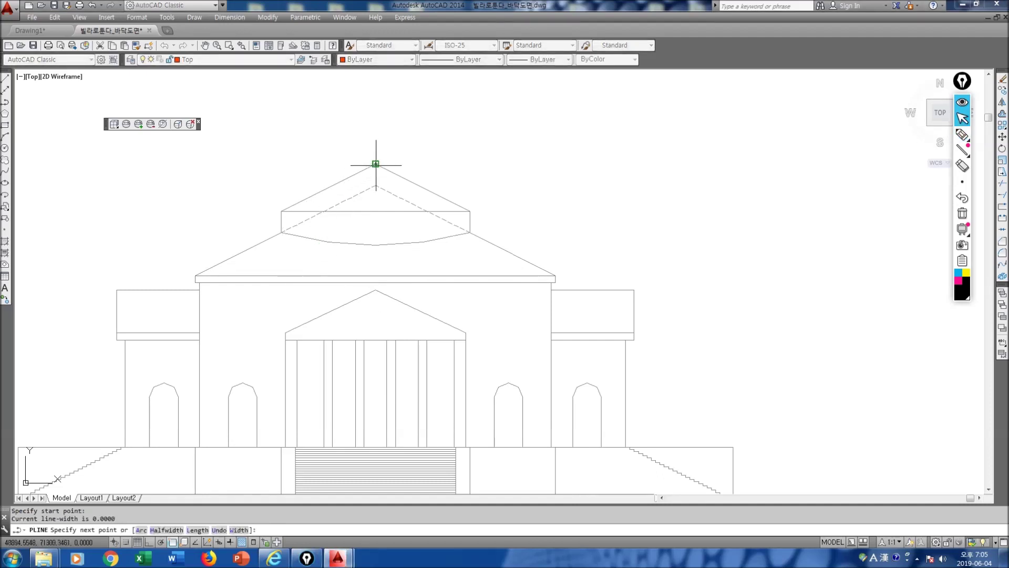
left_click(282, 211)
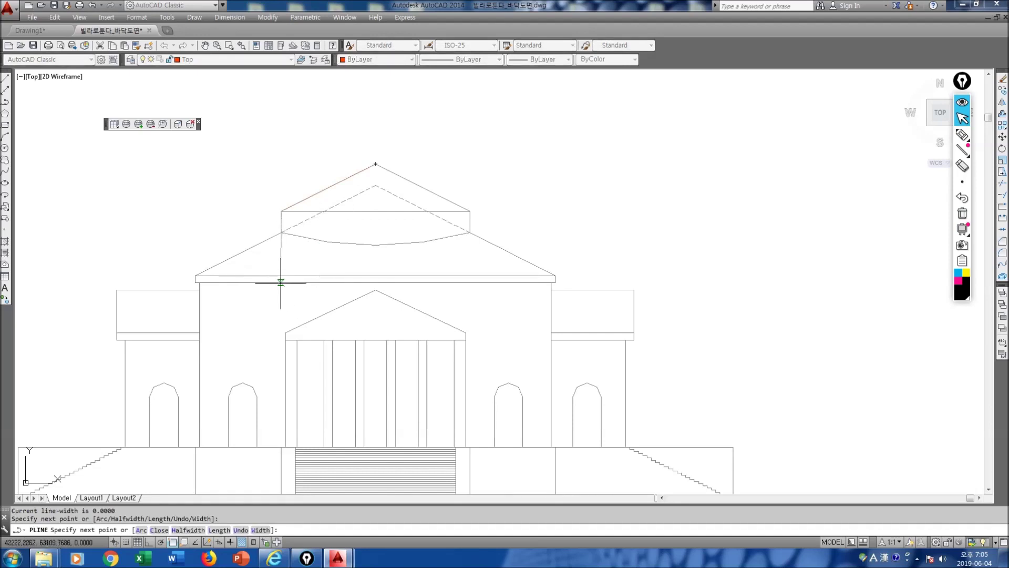
type("p")
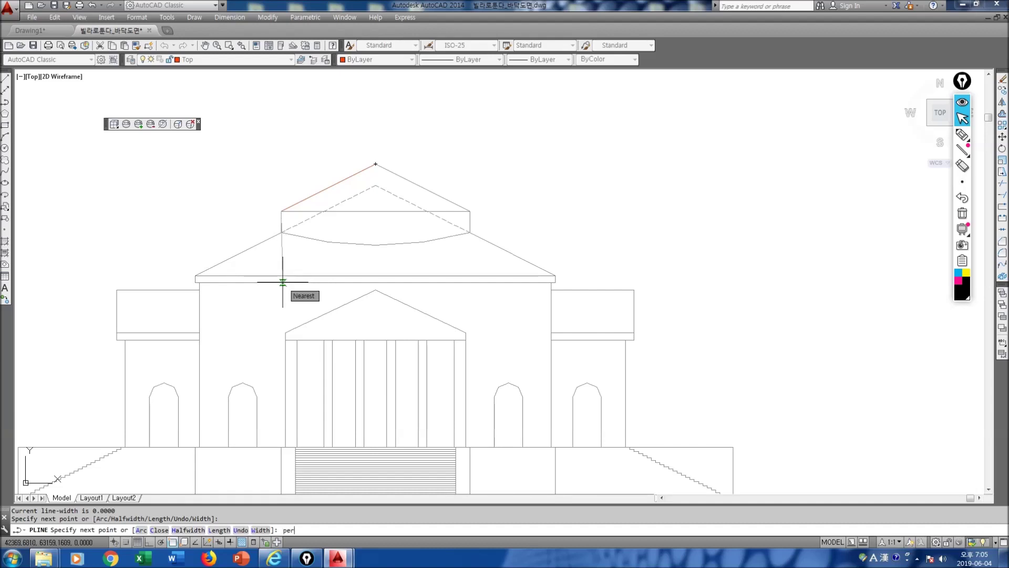
type("er")
key("Return")
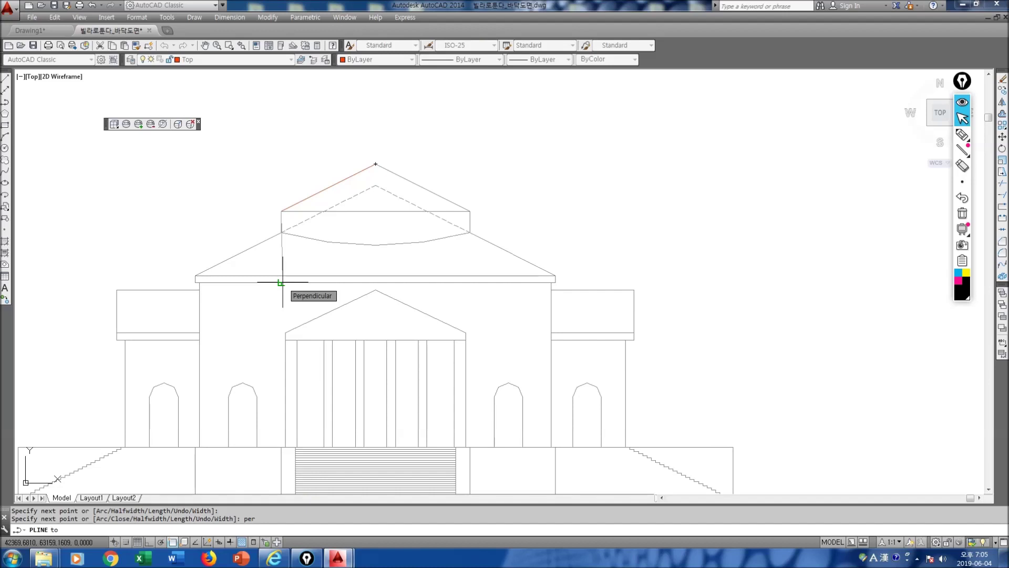
left_click(281, 283)
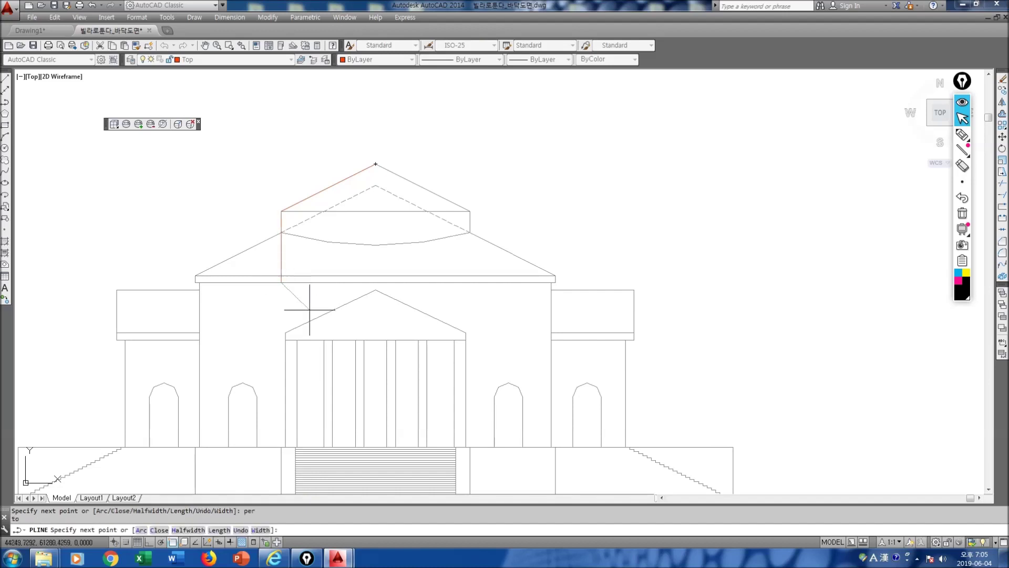
left_click(375, 283)
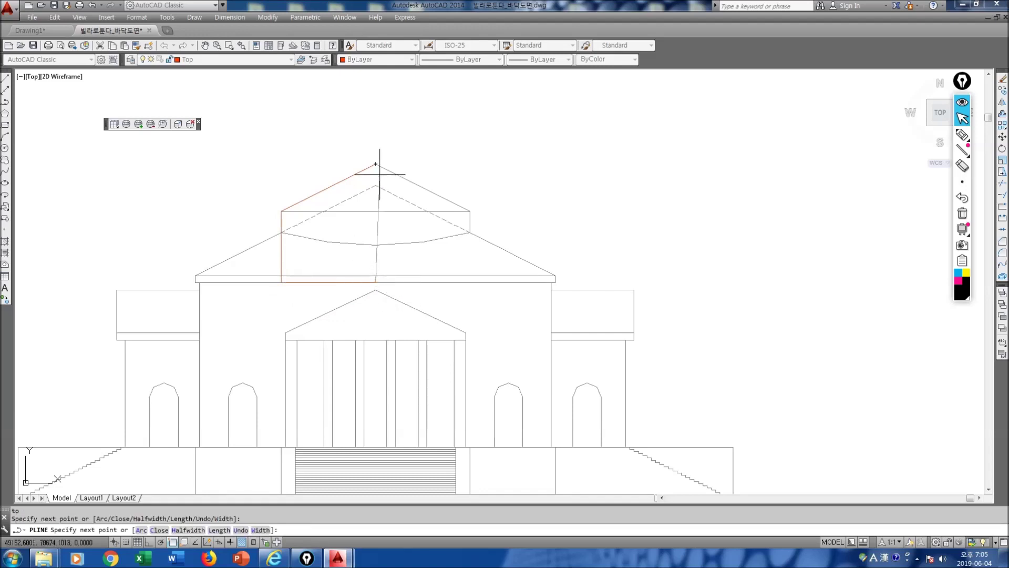
type("c")
key("Return")
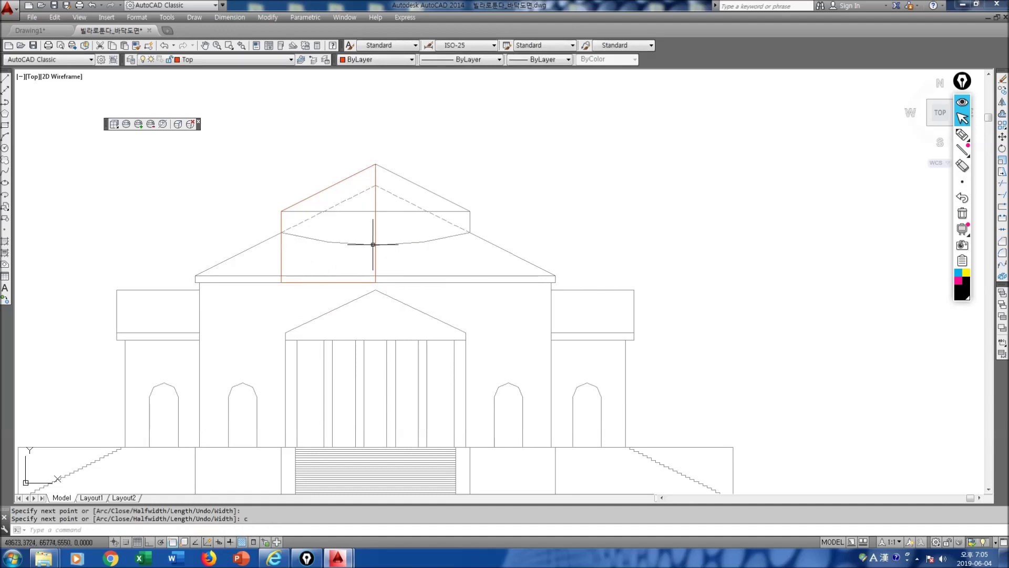
Revolve the dome's half profile 360 degrees about its vertical centre axis and orbit the view to check the solid.
key("Escape")
scroll(375, 244, "down", 2)
scroll(375, 243, "up", 4)
scroll(378, 244, "down", 4)
scroll(458, 270, "down", 1)
scroll(510, 181, "up", 3)
type("REVOLVE")
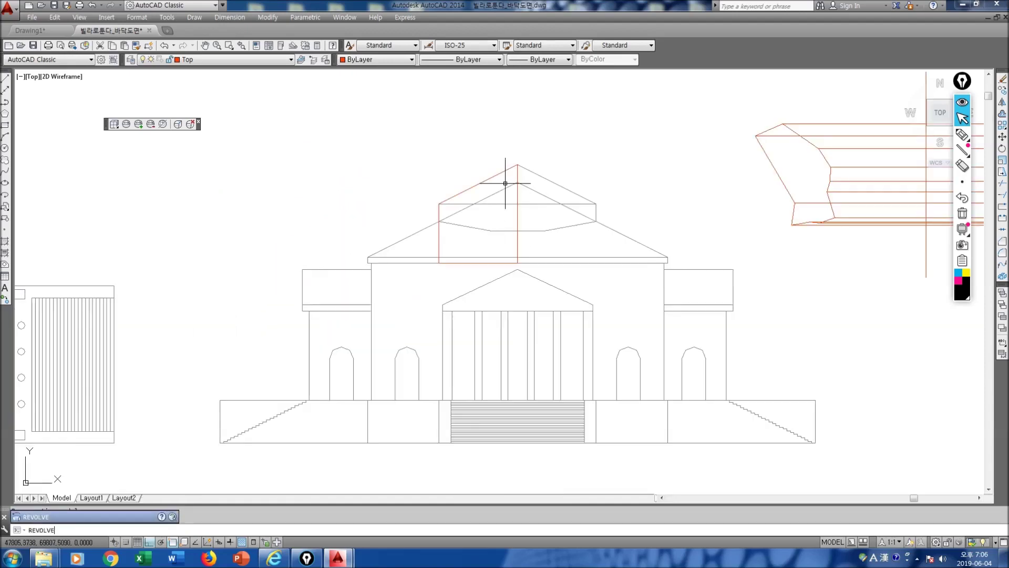
key("Return")
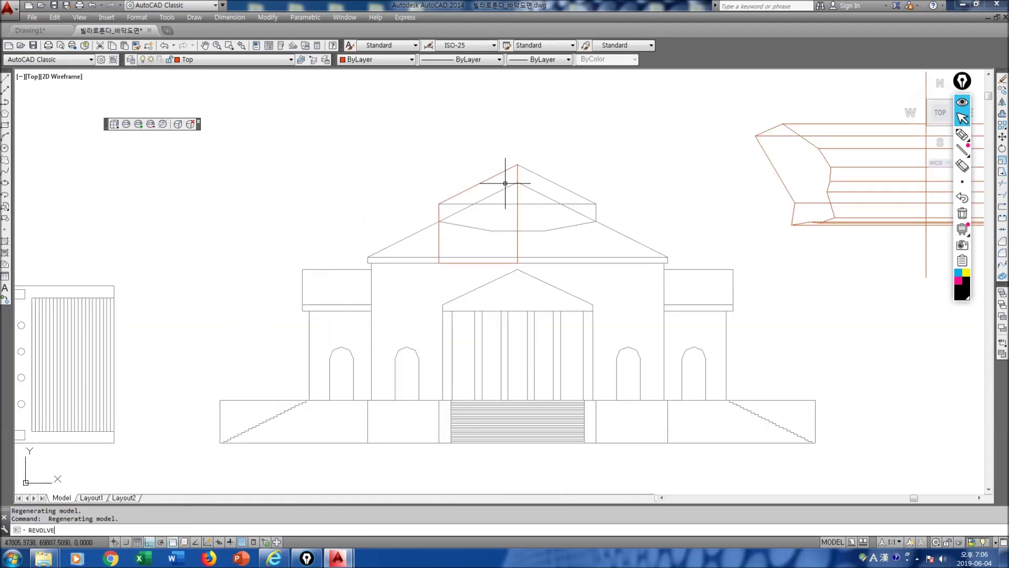
left_click(476, 187)
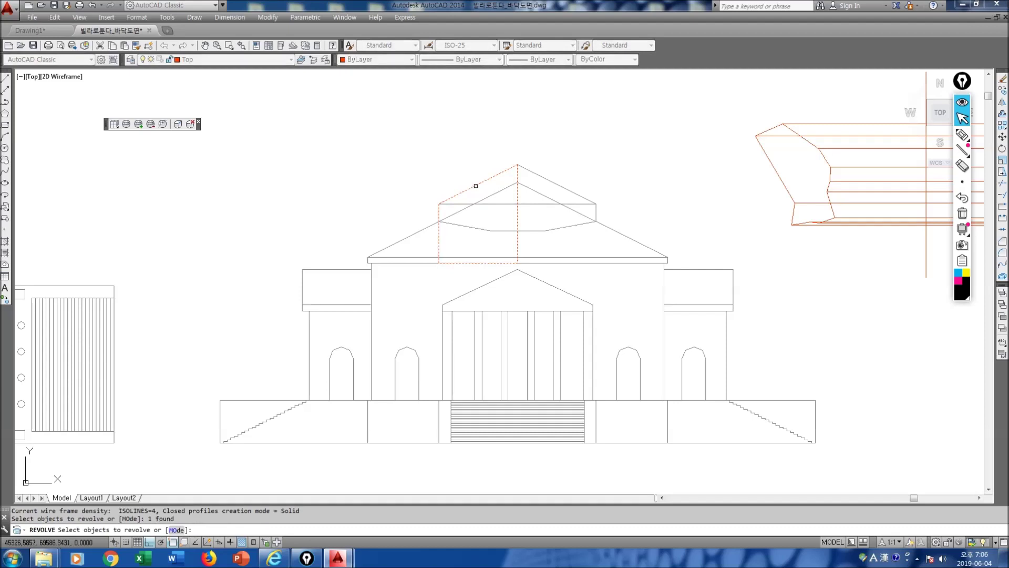
key("Return")
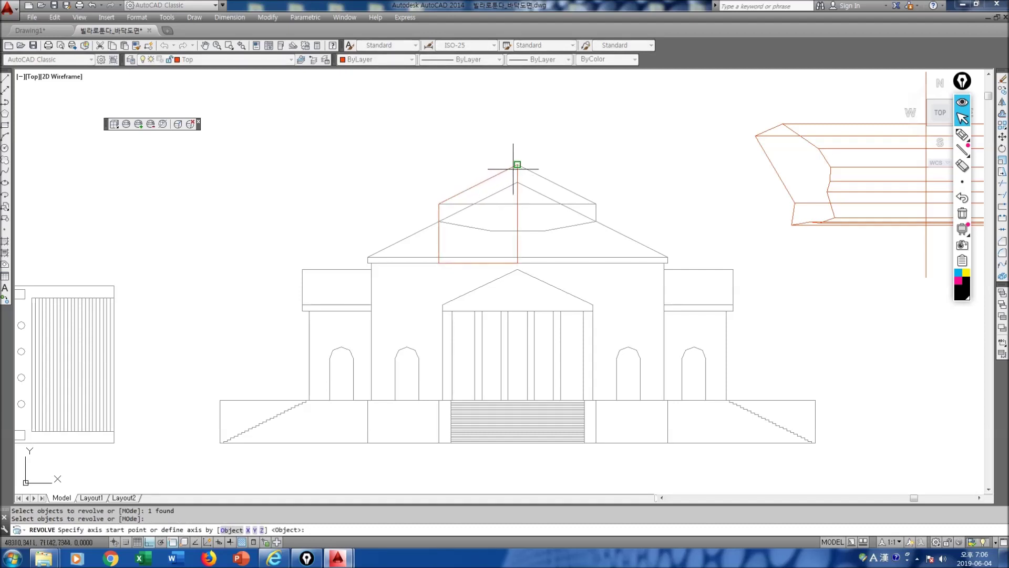
left_click(518, 165)
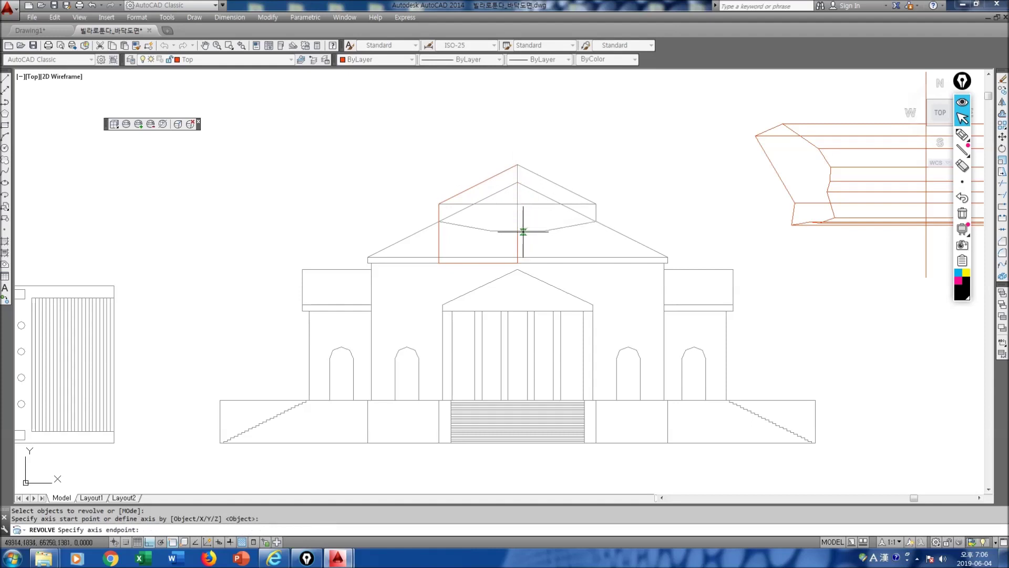
left_click(518, 262)
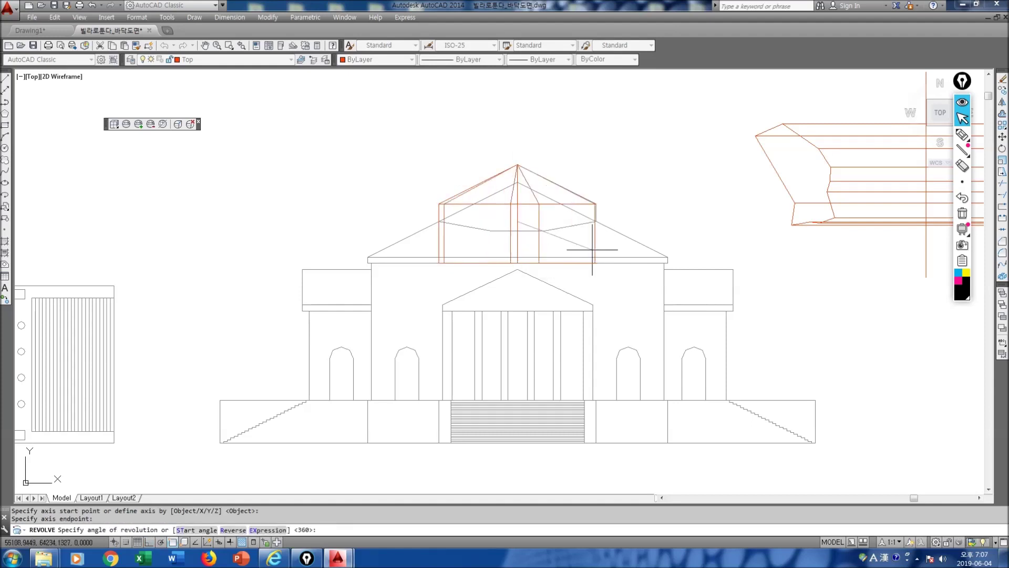
key("Return")
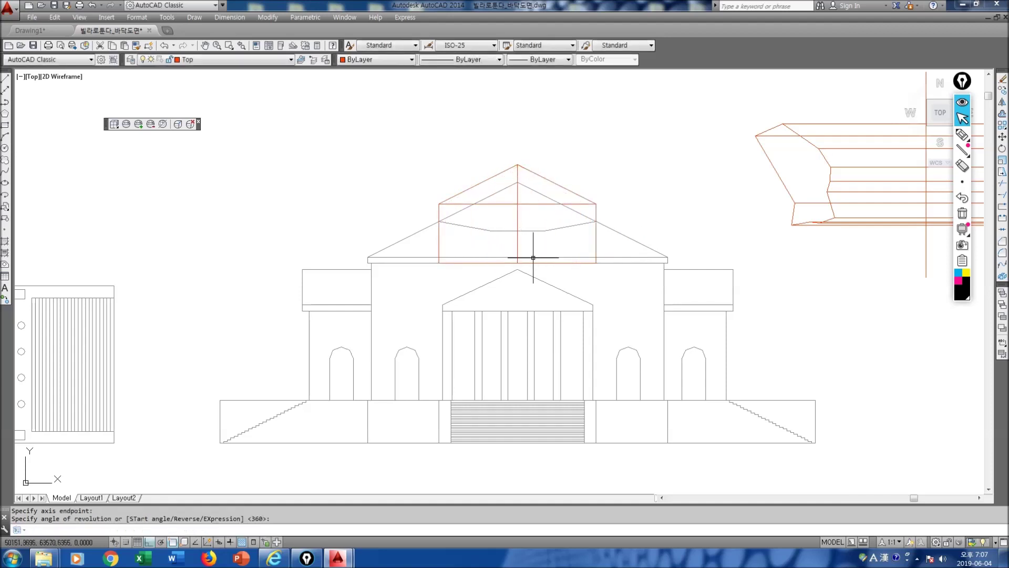
middle_click_drag(533, 258, 537, 385, "shift")
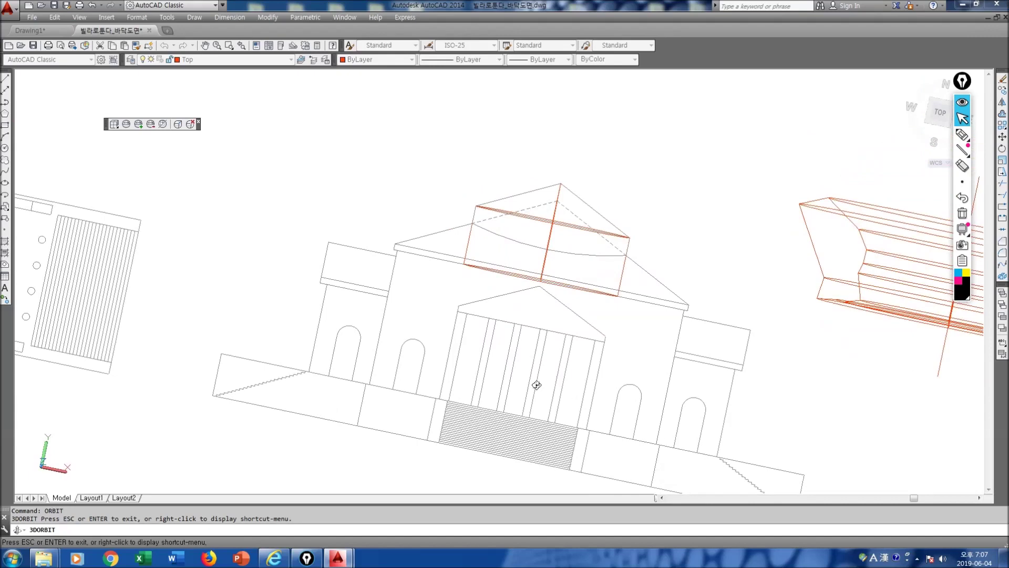
middle_click_drag(461, 377, 446, 294, "shift")
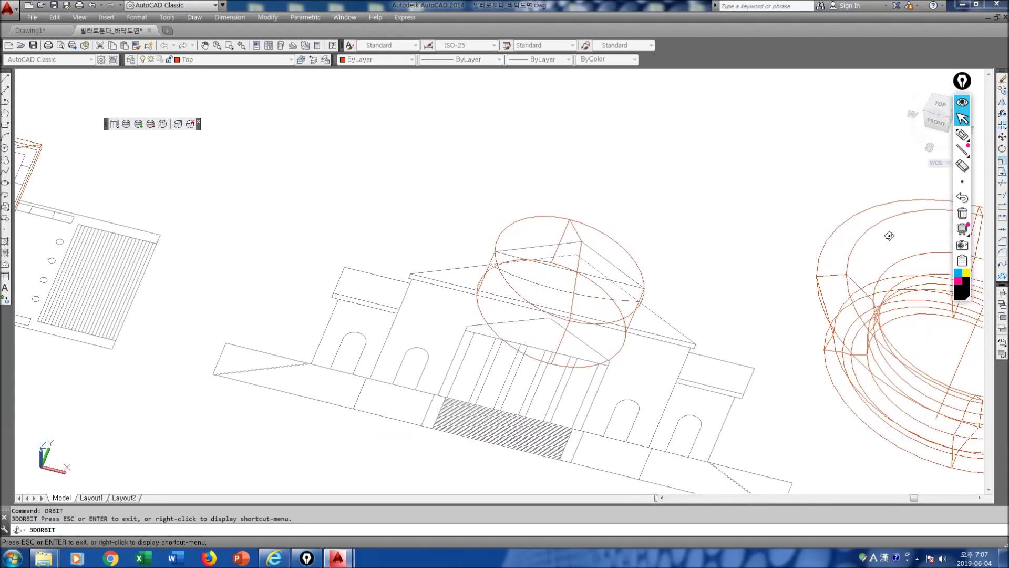
left_click(962, 135)
left_click_drag(471, 292, 482, 304)
left_click_drag(485, 290, 467, 302)
left_click_drag(618, 326, 627, 333)
left_click_drag(626, 325, 617, 334)
left_click_drag(403, 281, 697, 345)
mouse_move(565, 332)
left_mouse_down()
mouse_move(581, 315)
mouse_move(561, 300)
mouse_move(547, 309)
left_mouse_up()
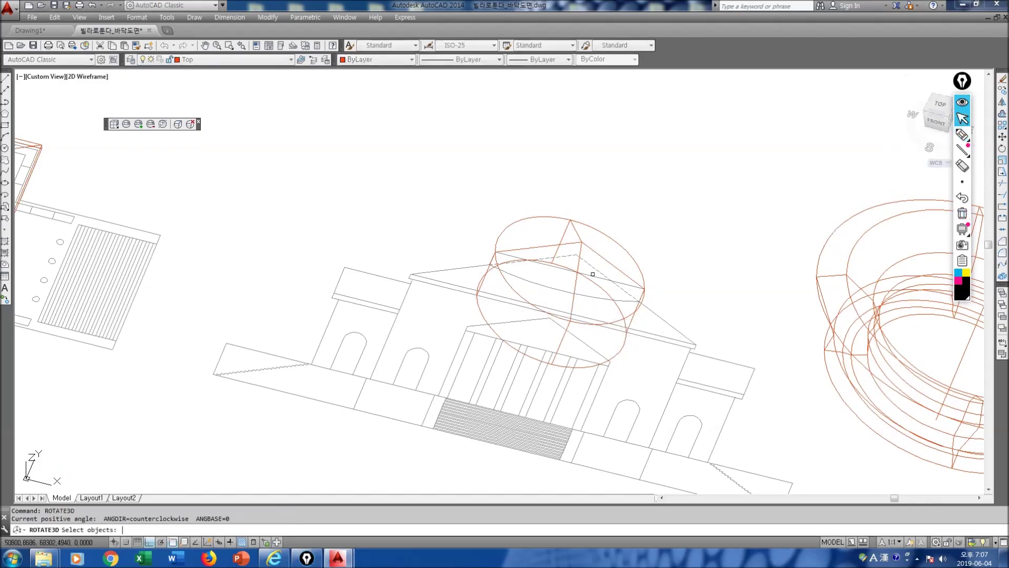
Rotate the dome solid 90 degrees in 3D about its base diameter along the eaves band's lower line, and orbit to check it stands upright.
scroll(474, 372, "up", 3)
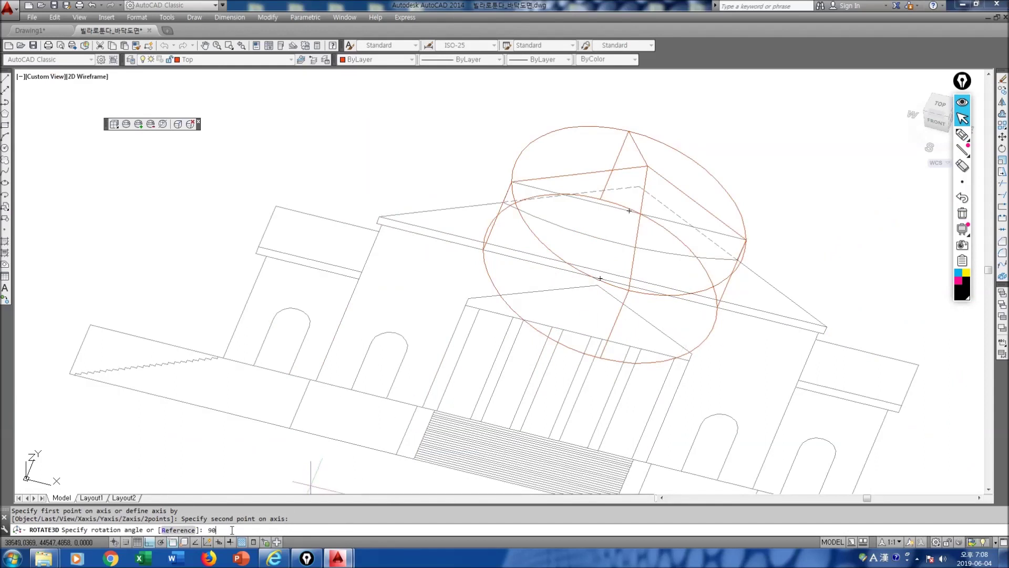
key("Return")
key("Escape")
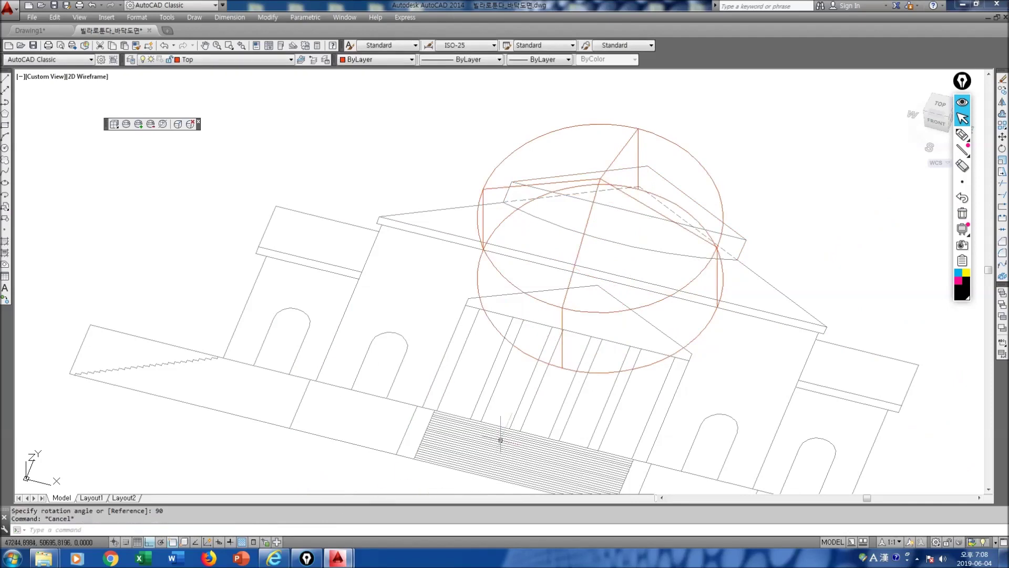
type("orbit")
key("Return")
left_click_drag(570, 390, 593, 325)
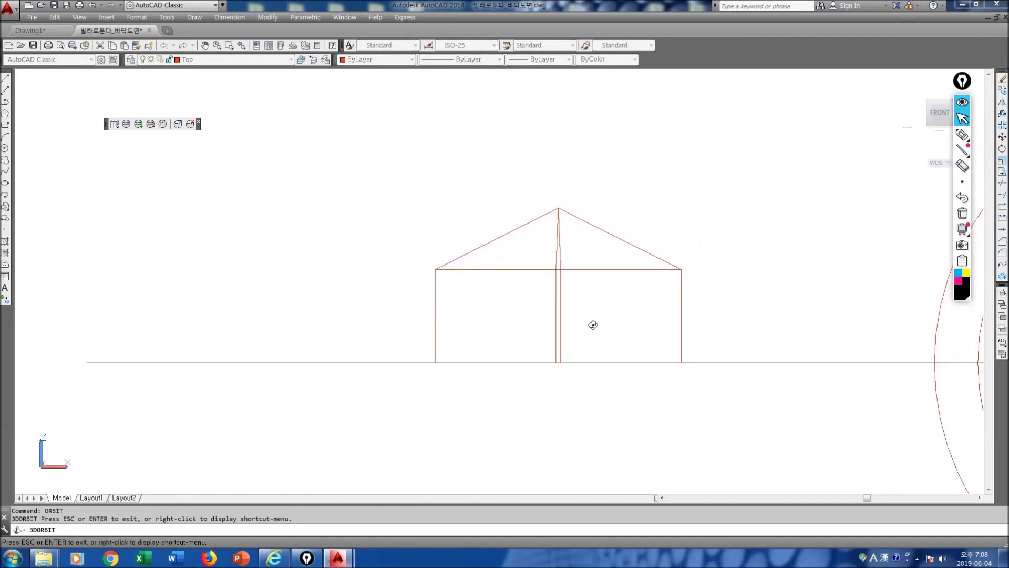
left_click_drag(593, 325, 395, 383)
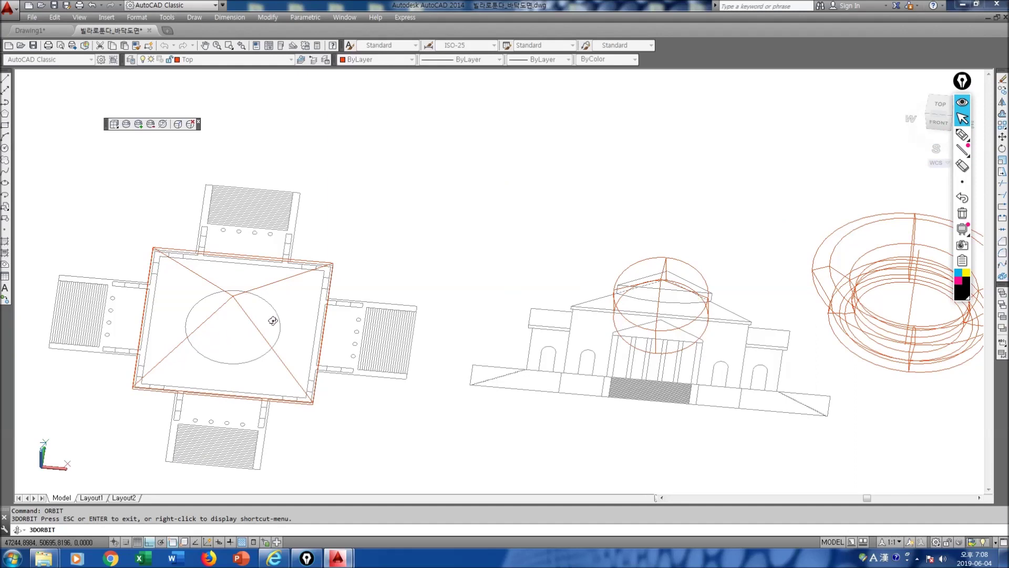
key("Escape")
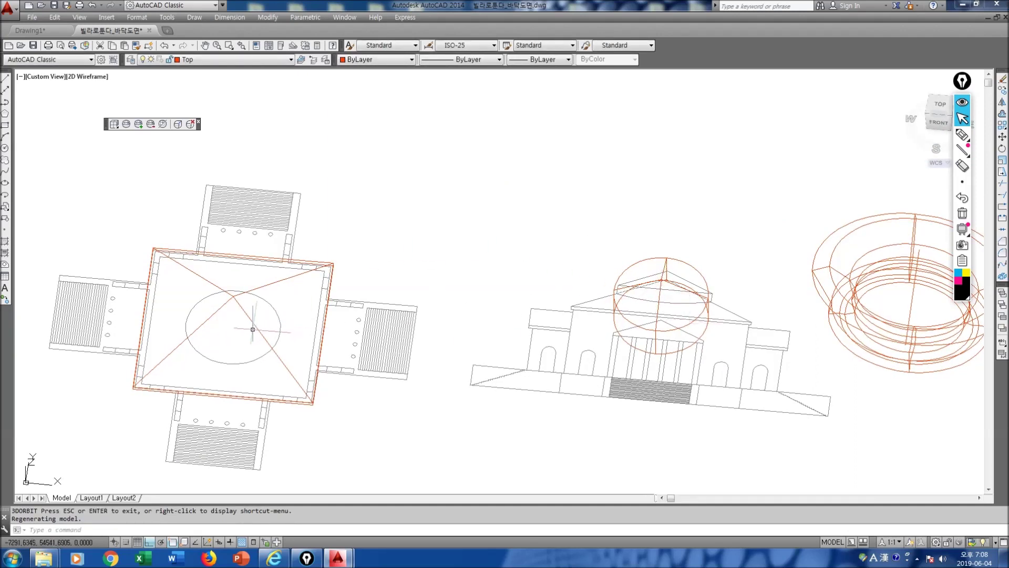
key("ctrl+shift+3")
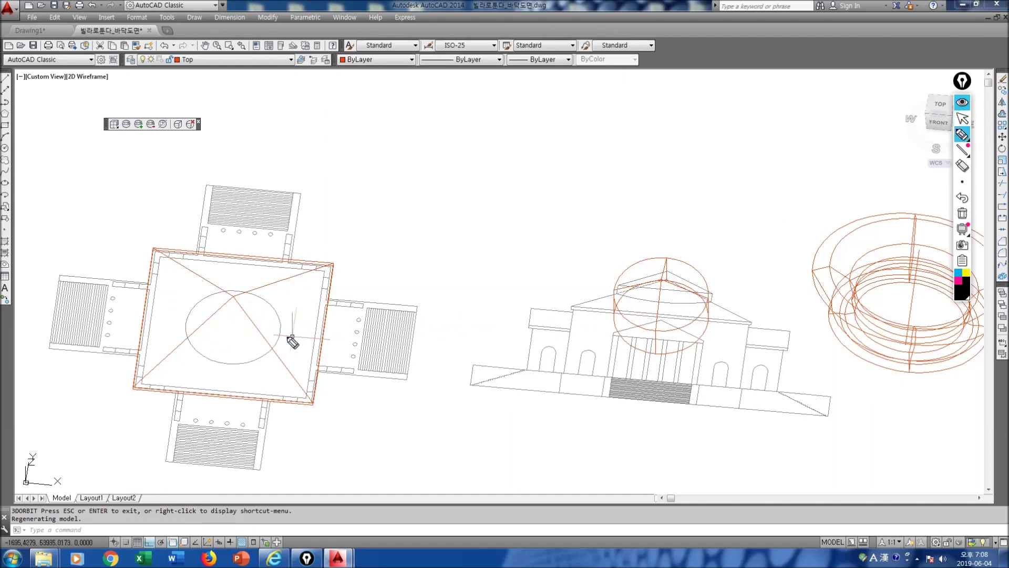
left_click(231, 328)
mouse_move(663, 314)
left_mouse_down()
mouse_move(270, 289)
mouse_move(235, 320)
mouse_move(241, 324)
left_mouse_up()
key("ctrl+shift+1")
Move the dome from its base centre to the centre of the circle in the floor plan, with Ortho off, and check its position.
type("m")
key("Return")
left_click(701, 276)
key("Return")
scroll(667, 324, "up", 6)
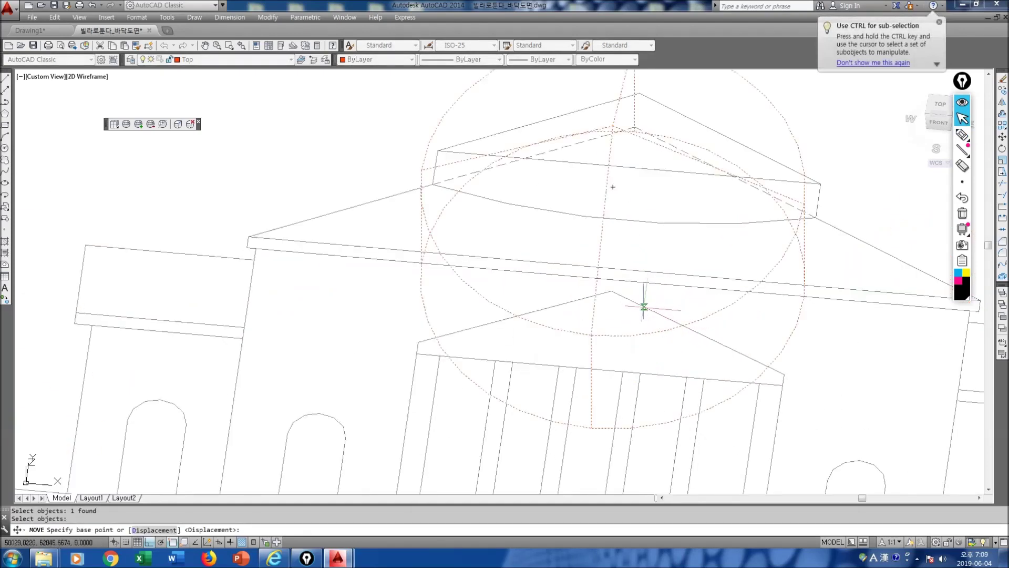
mouse_move(734, 392)
middle_mouse_down()
mouse_move(696, 387)
mouse_move(600, 342)
middle_mouse_up()
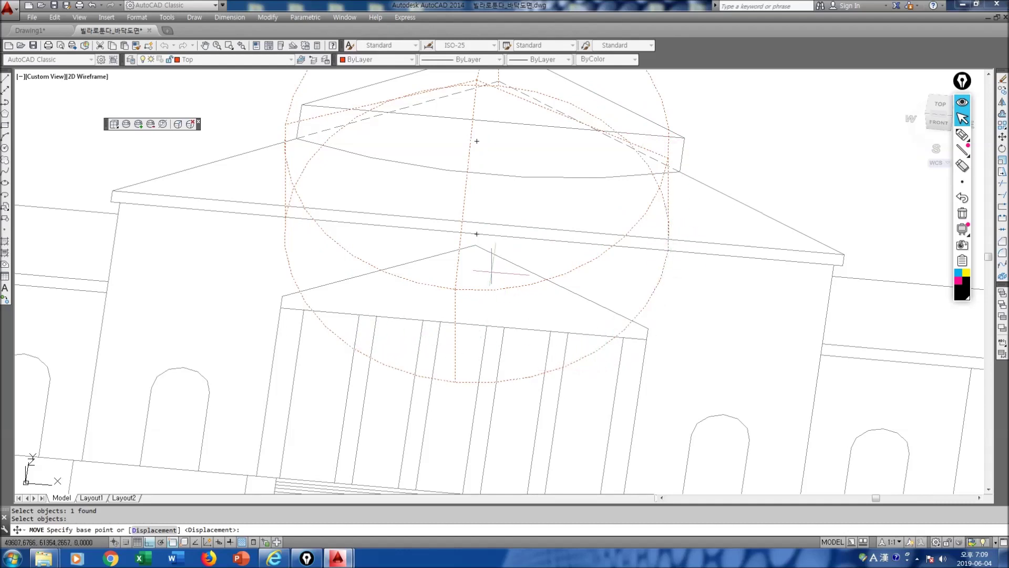
left_click(476, 233)
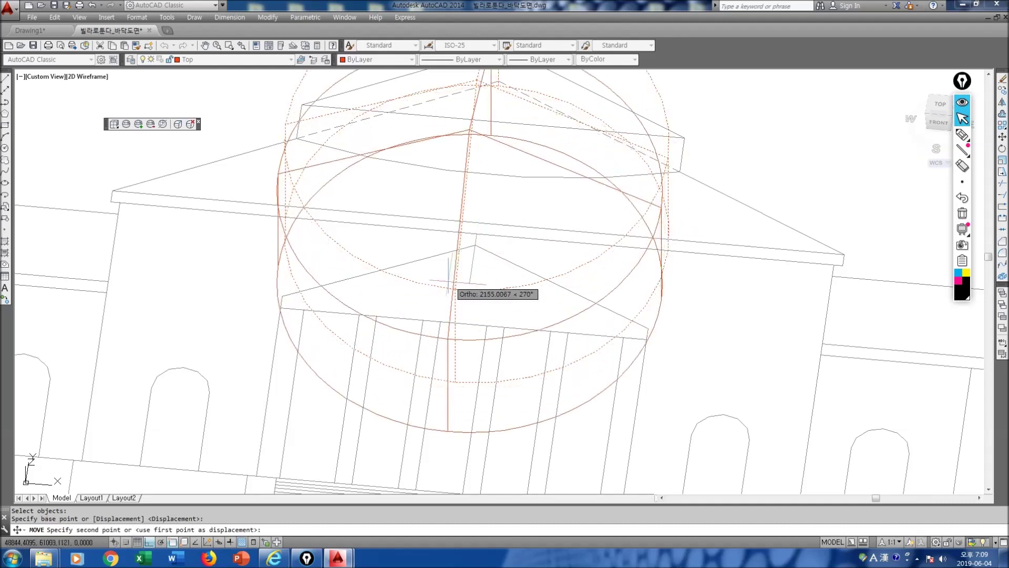
scroll(477, 140, "down", 8)
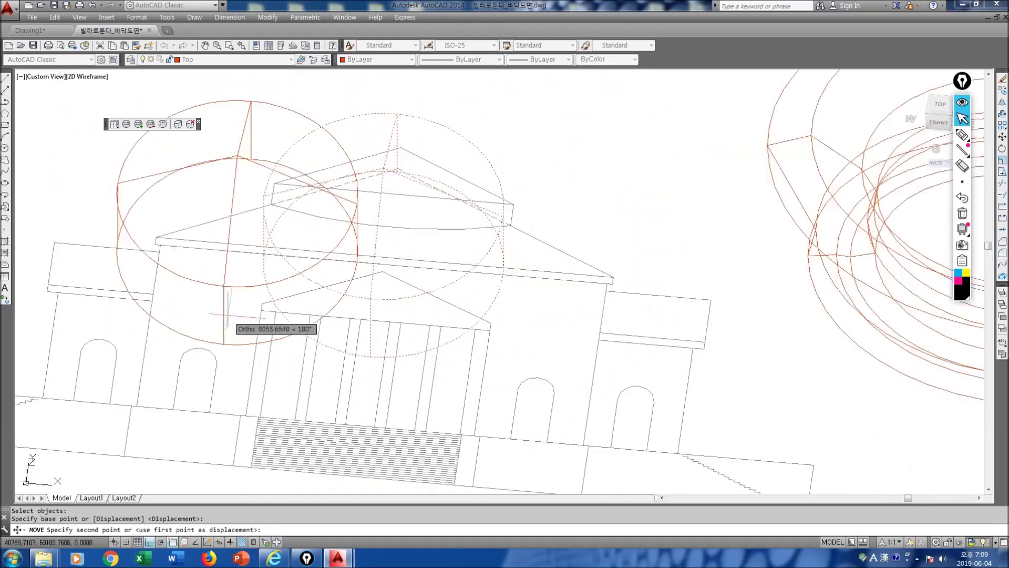
middle_click_drag(174, 316, 423, 322)
scroll(370, 341, "up", 4)
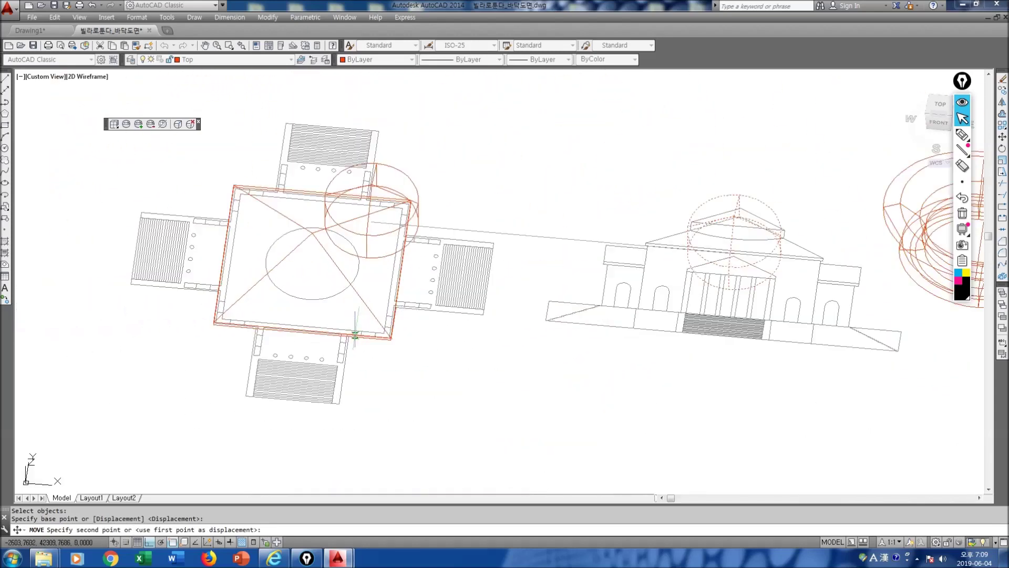
key("F8")
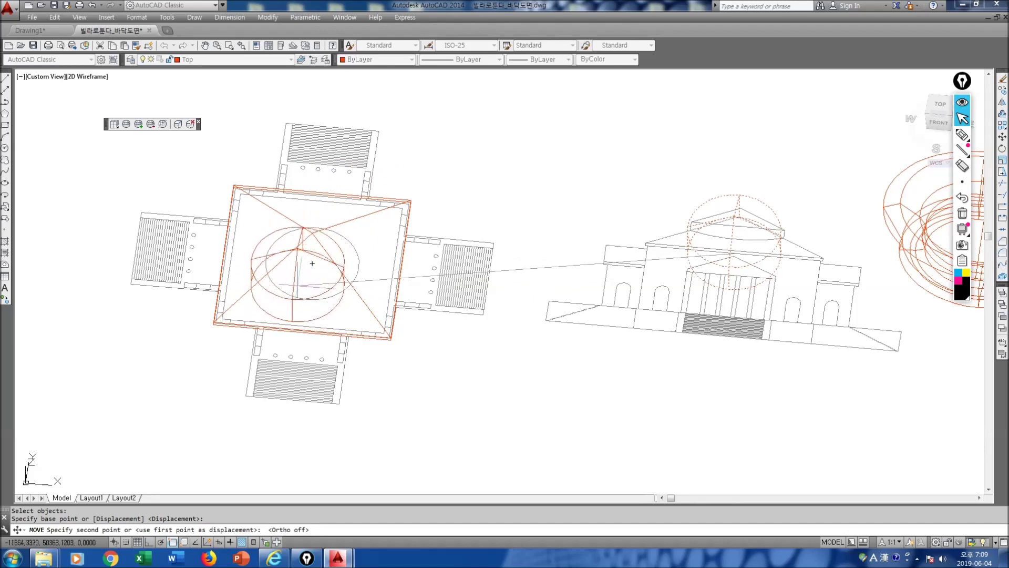
left_click(312, 263)
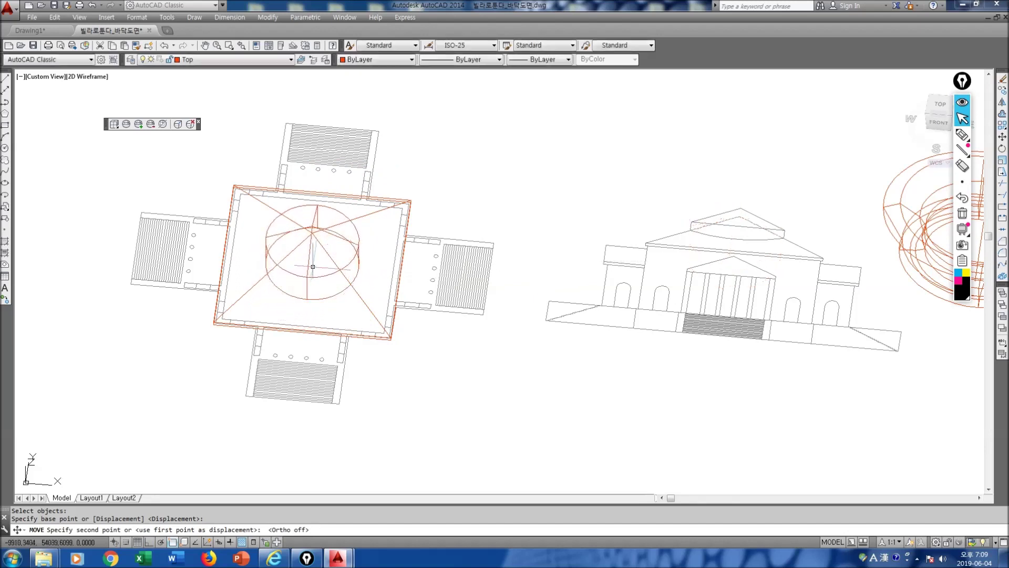
middle_click_drag(387, 344, 415, 322, "shift")
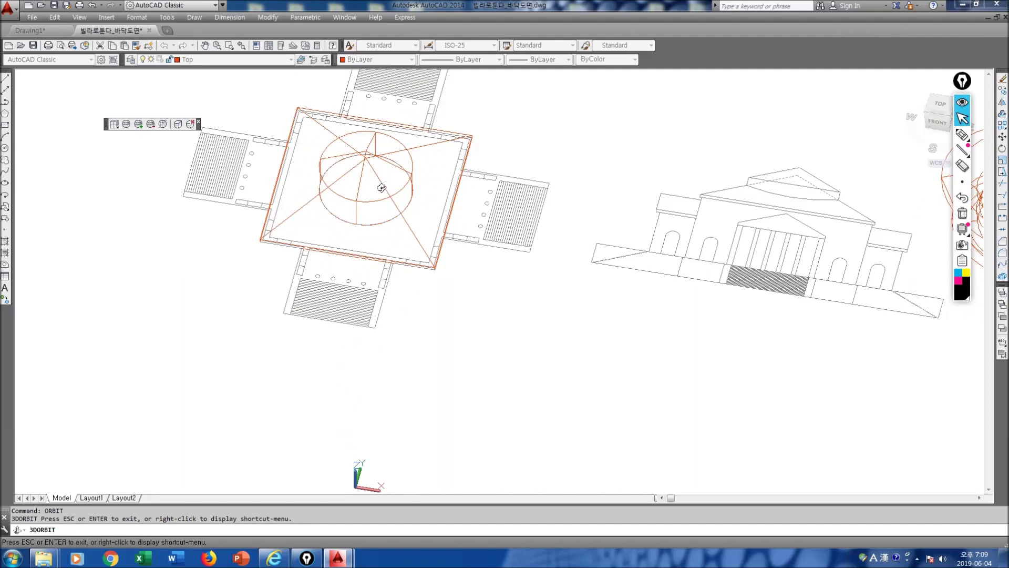
key("Escape")
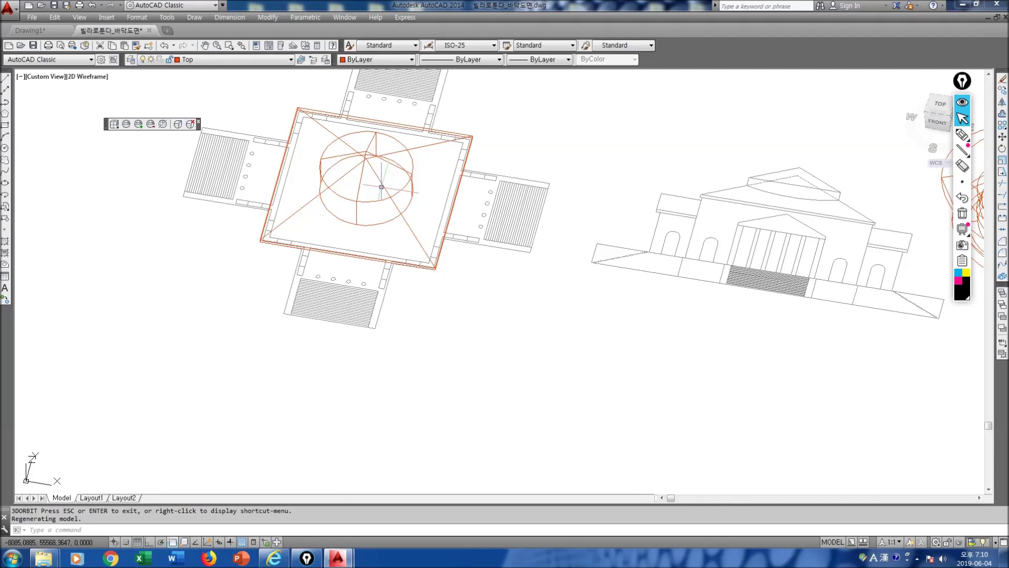
Union the eaves slab, pyramid roof and dome into one solid, and check the result by selecting it and orbiting around it.
key("Escape")
type("union")
key("Return")
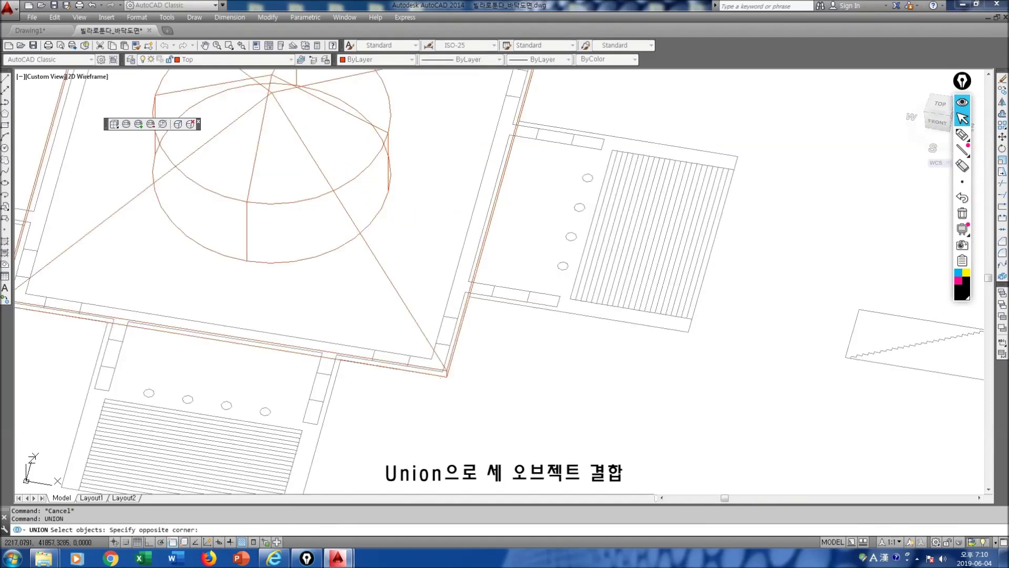
left_click(442, 377)
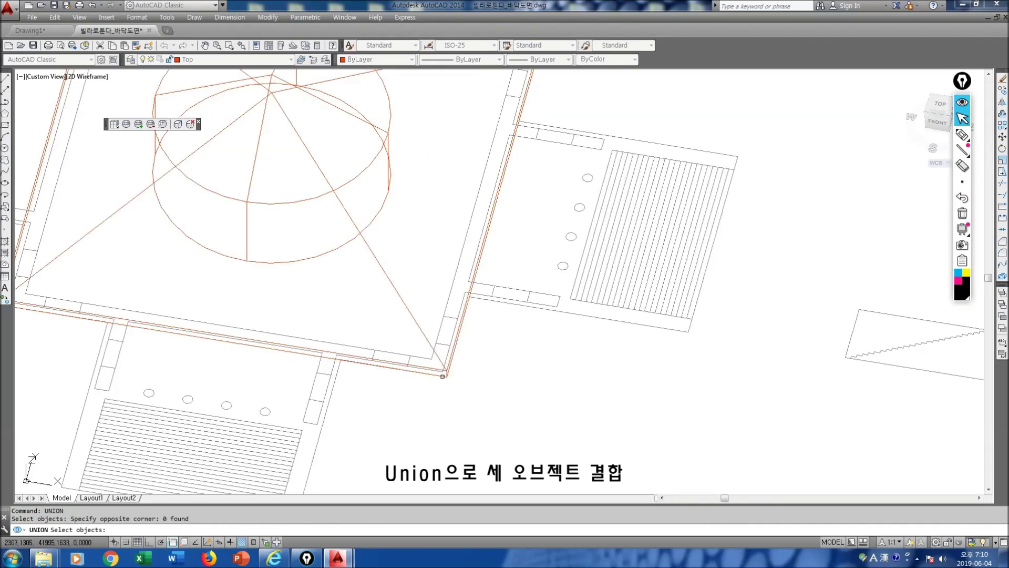
scroll(414, 351, "down", 4)
left_click(409, 331)
left_click(408, 330)
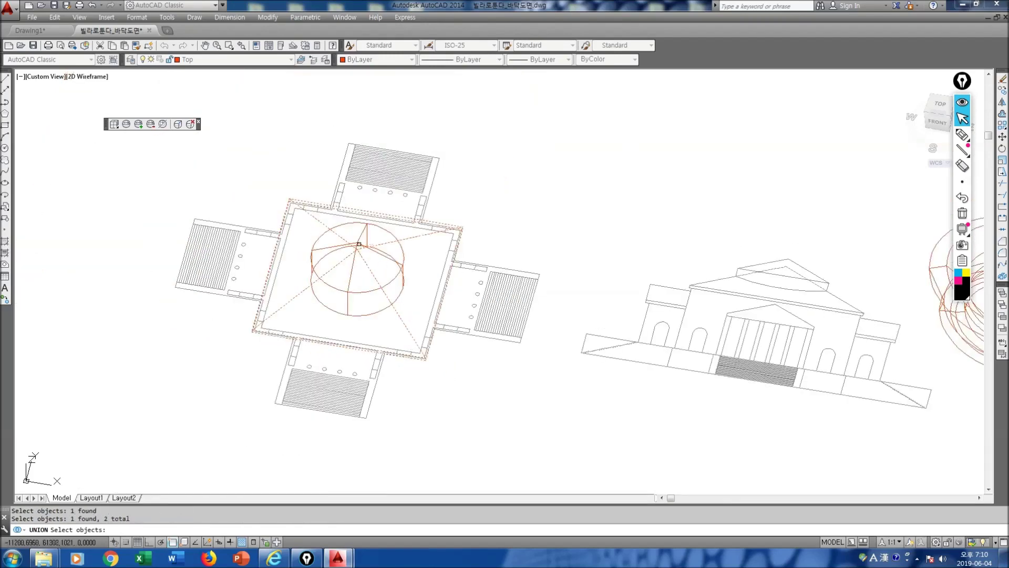
left_click(361, 235)
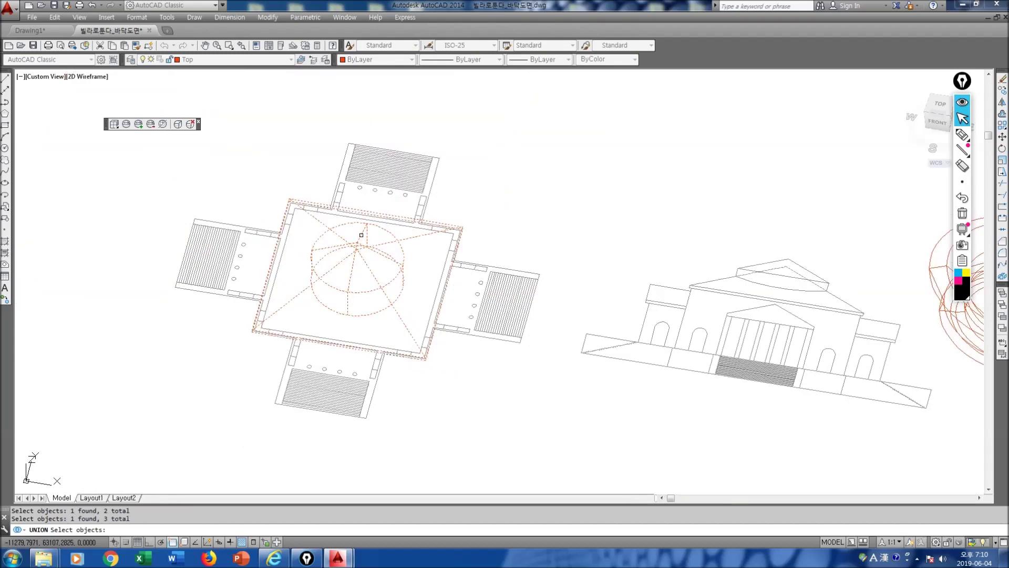
key("Return")
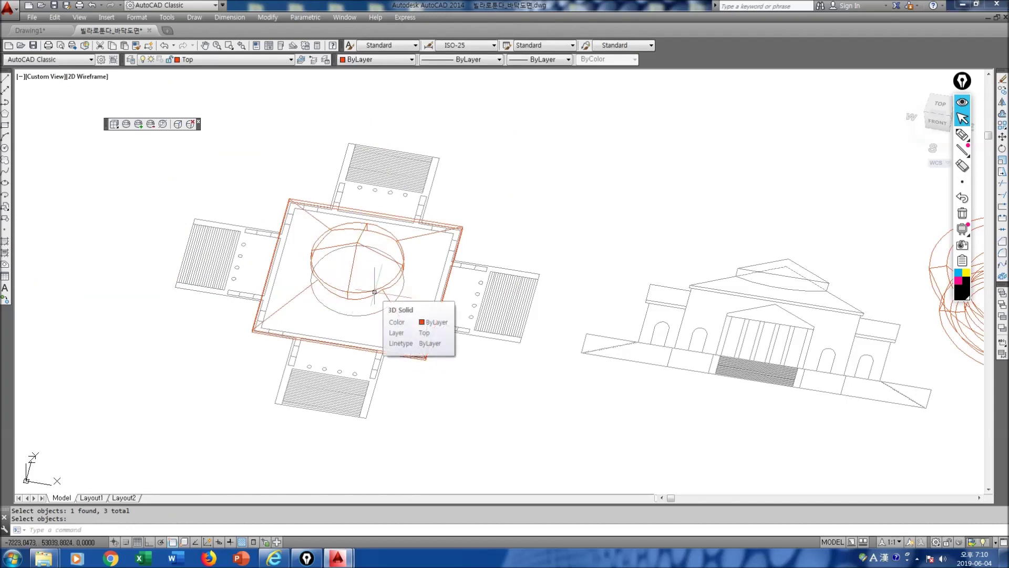
key("Return")
left_click(350, 270)
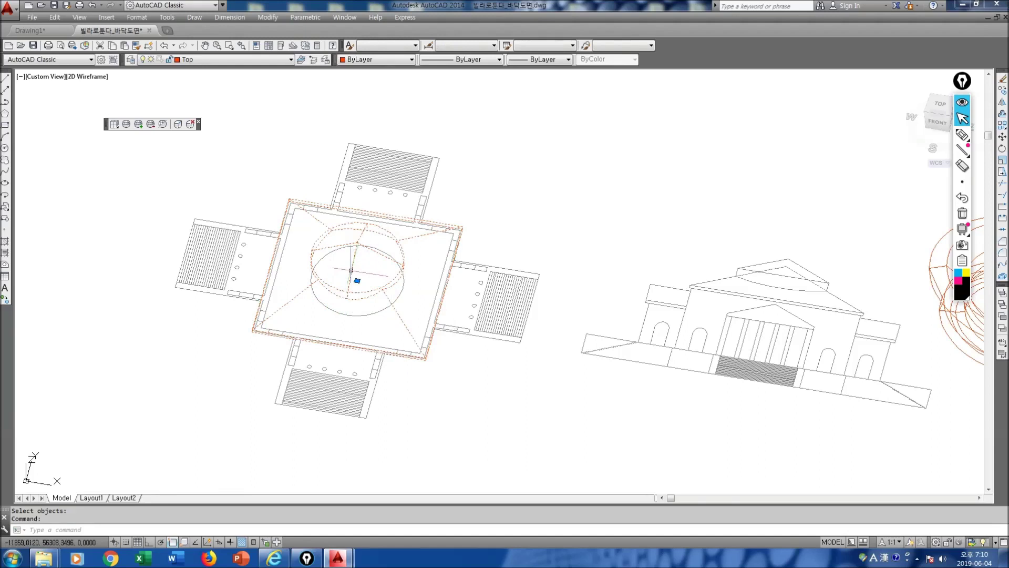
key("Escape")
middle_click_drag(350, 270, 429, 230, "shift")
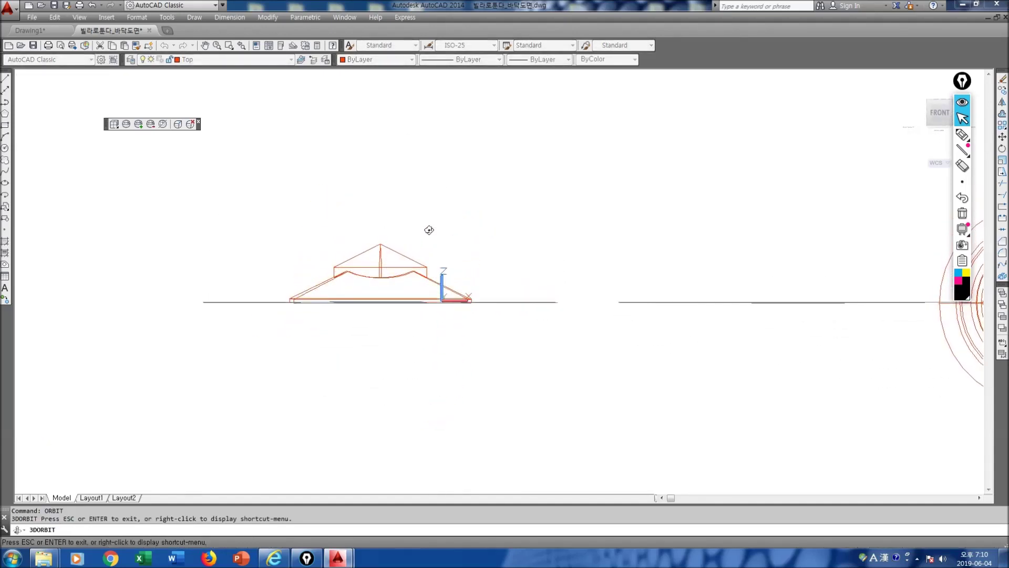
left_click_drag(429, 230, 413, 368)
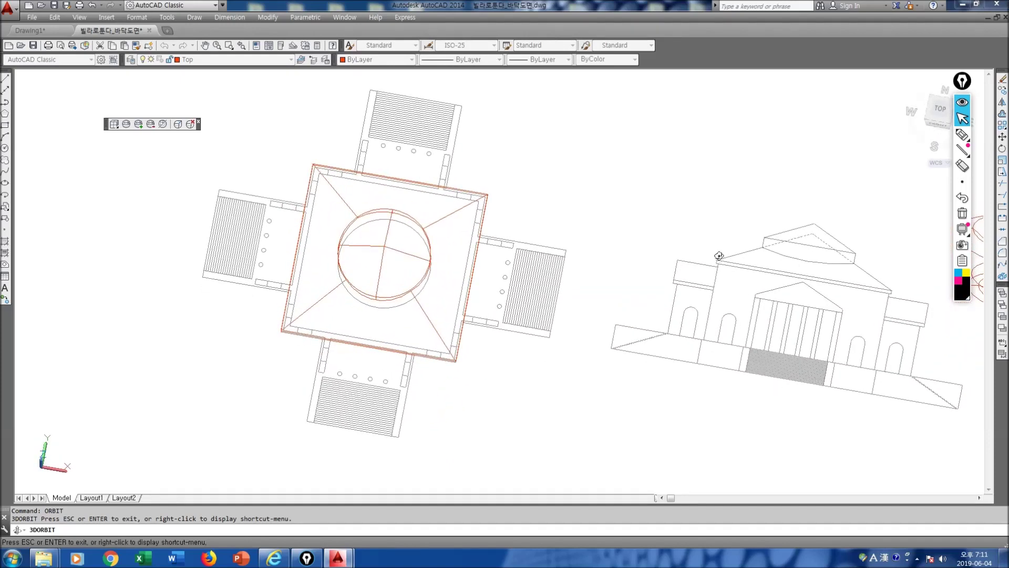
key("Escape")
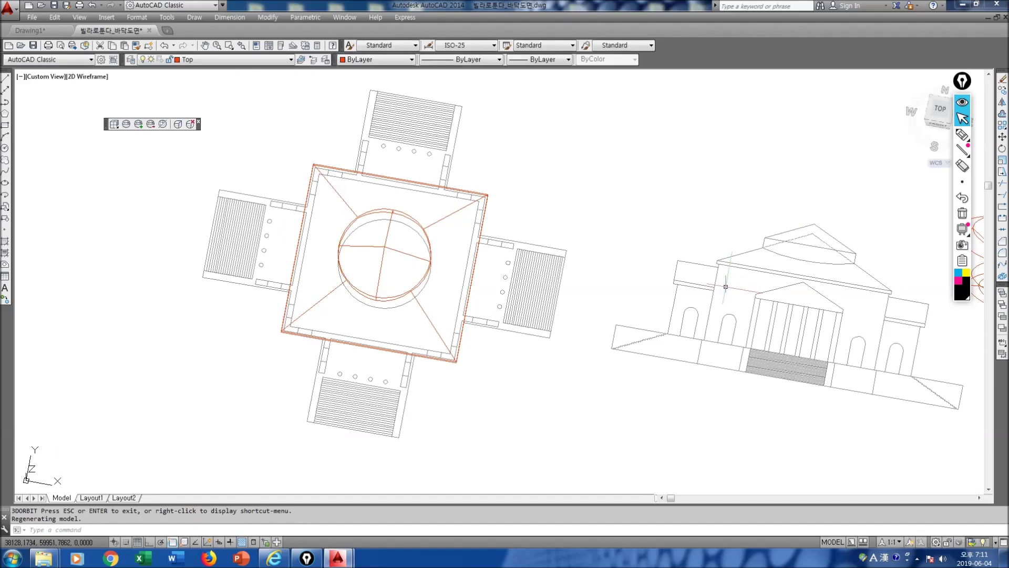
Measure the distance in the elevation from the eaves corner of the main block down to its base.
scroll(725, 287, "up", 4)
type("dist")
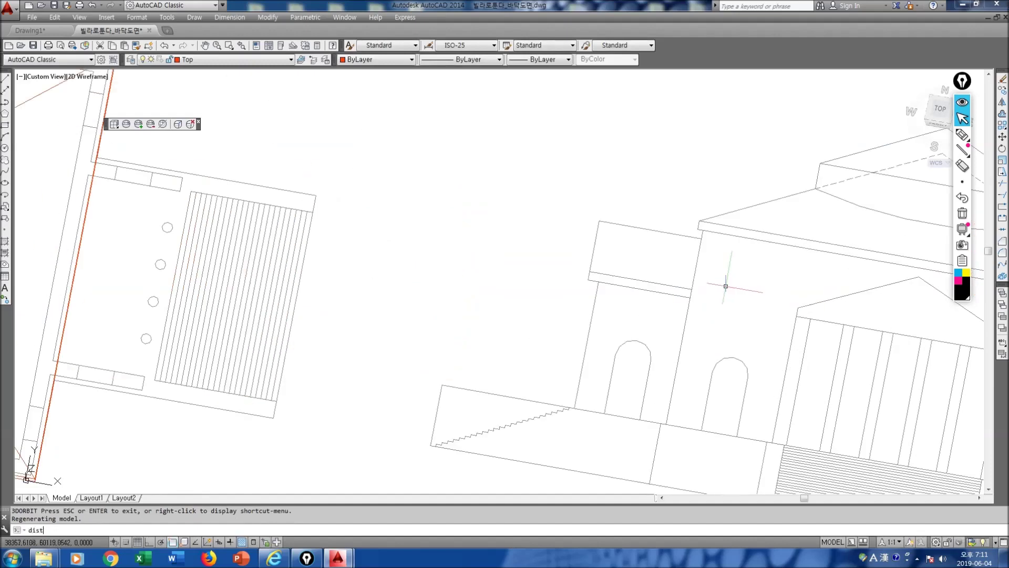
key("Return")
scroll(710, 272, "down", 3)
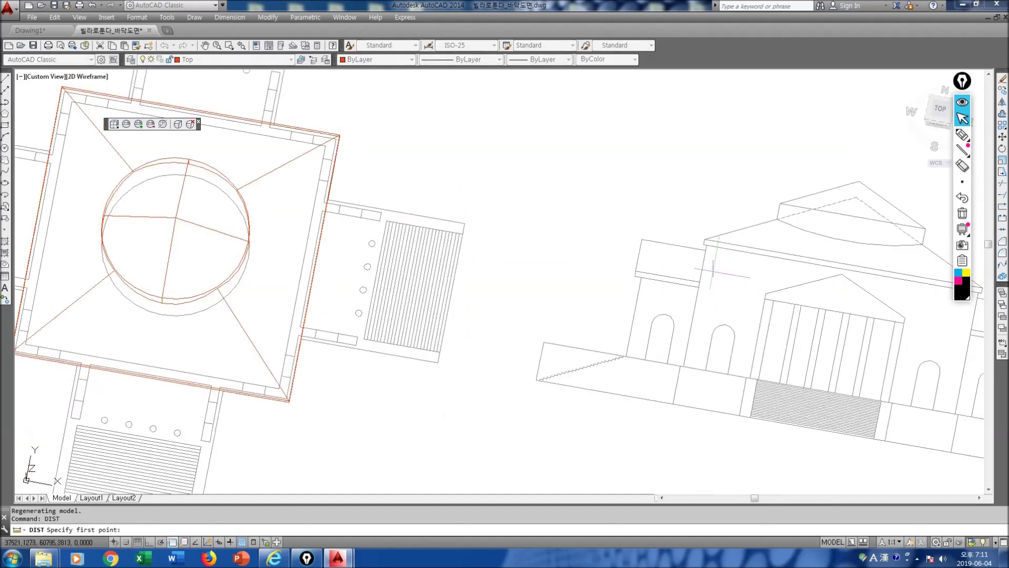
left_click(703, 242)
left_click(671, 404)
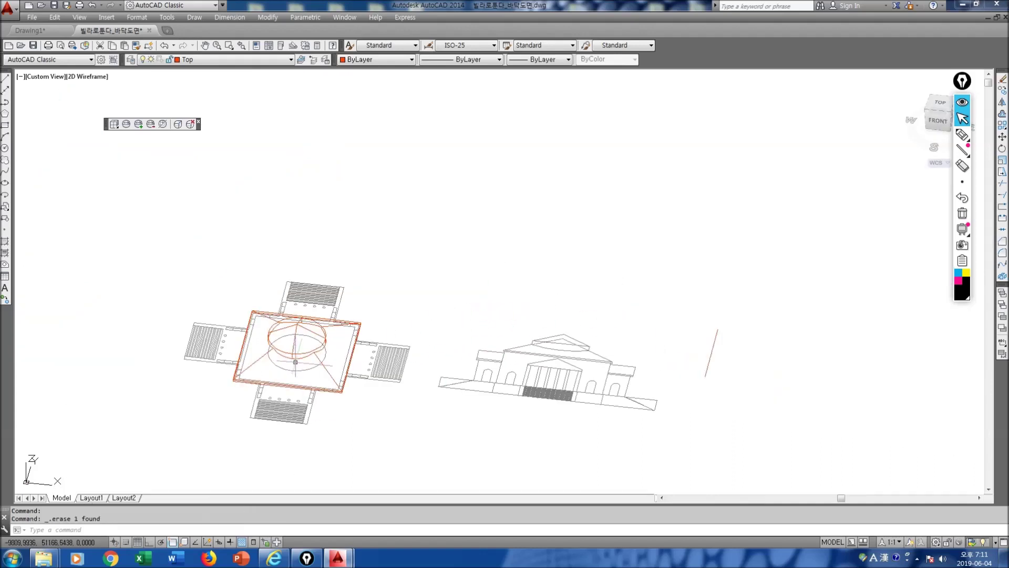
Move the combined roof solid straight up along Z from its eaves corner, using a relative displacement with zero X and Y.
type("m")
key("Return")
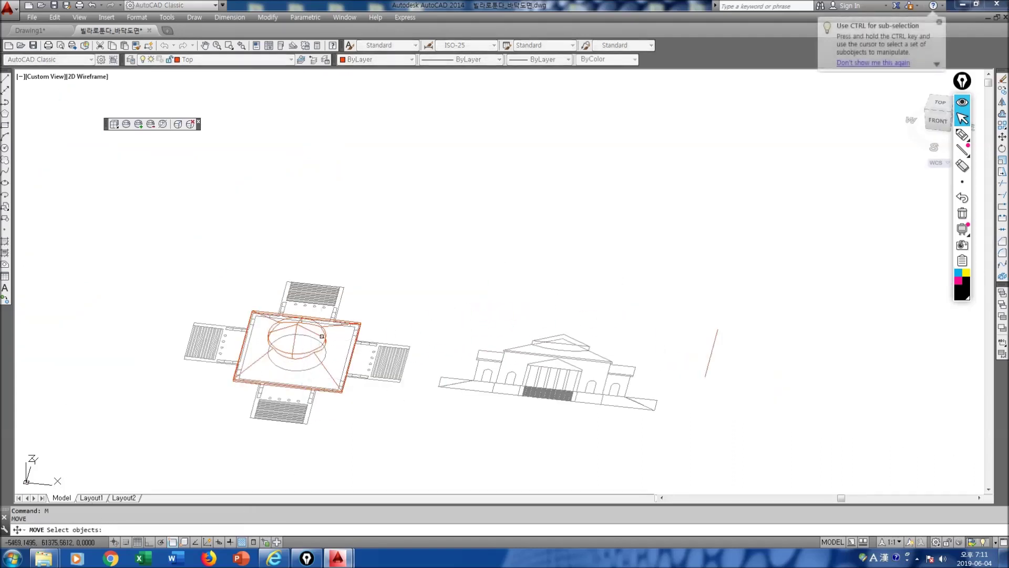
left_click(326, 369)
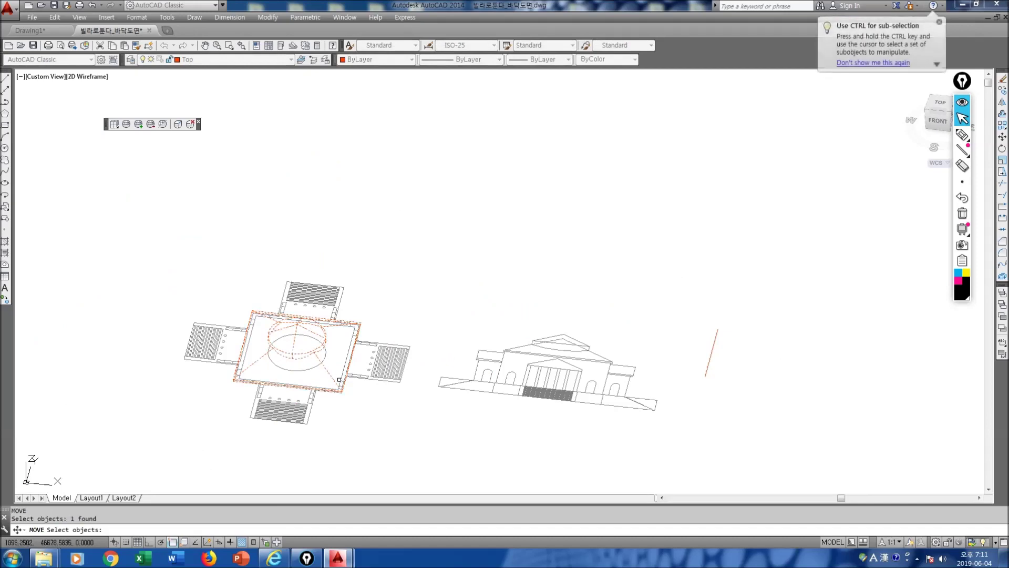
scroll(326, 368, "up", 6)
key("Return")
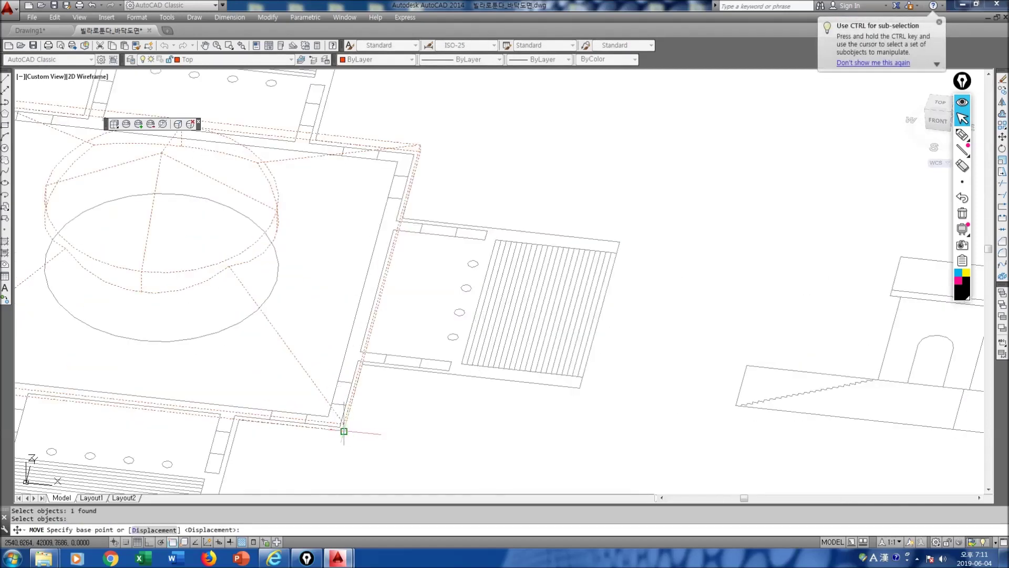
left_click(343, 425)
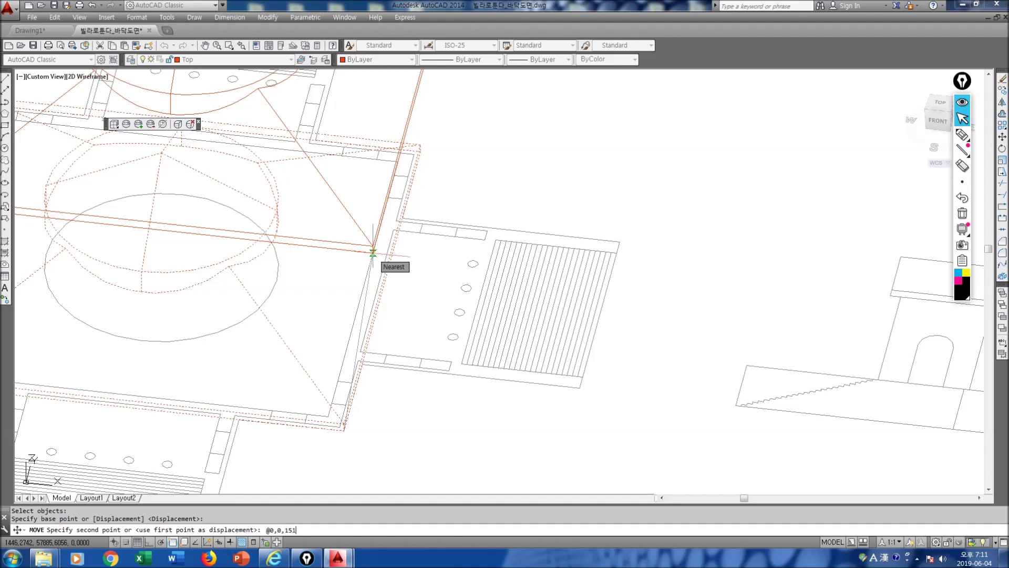
key("Return")
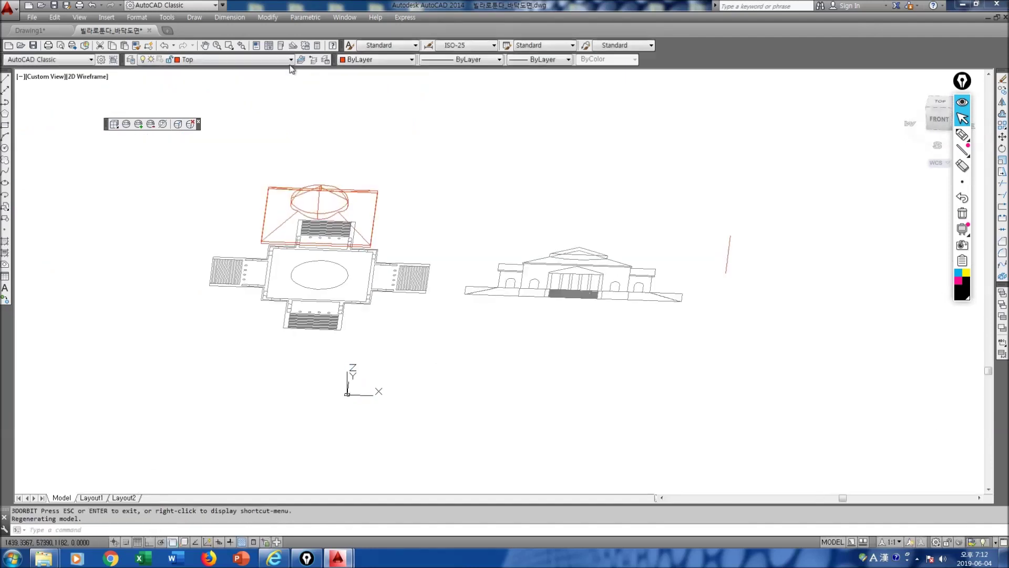
Turn on the Middle layer, make it current, and orbit to check the walls and porticoes against the raised roof.
left_click(291, 60)
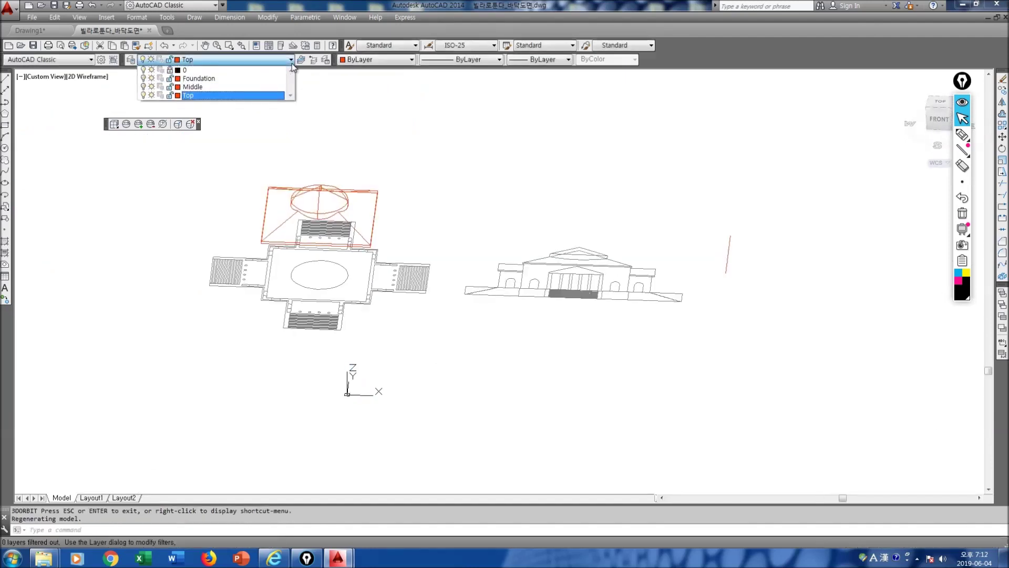
left_click(143, 88)
left_click(193, 88)
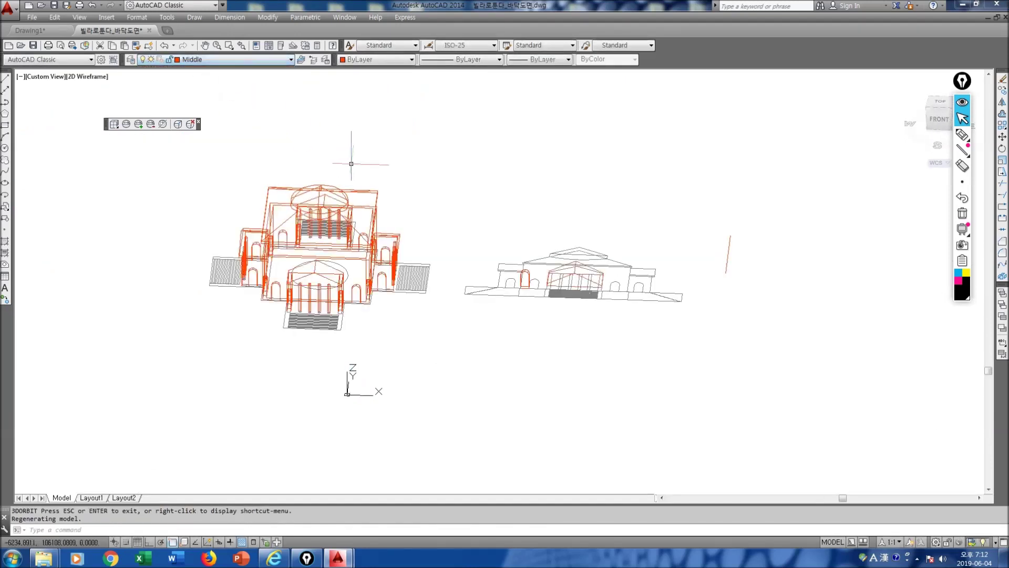
scroll(385, 280, "up", 4)
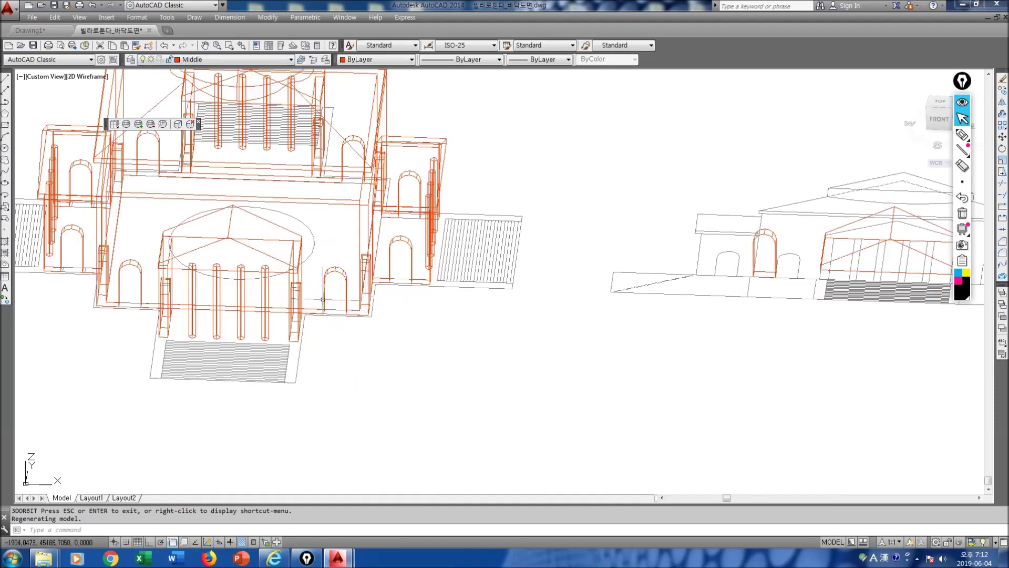
type("orbit")
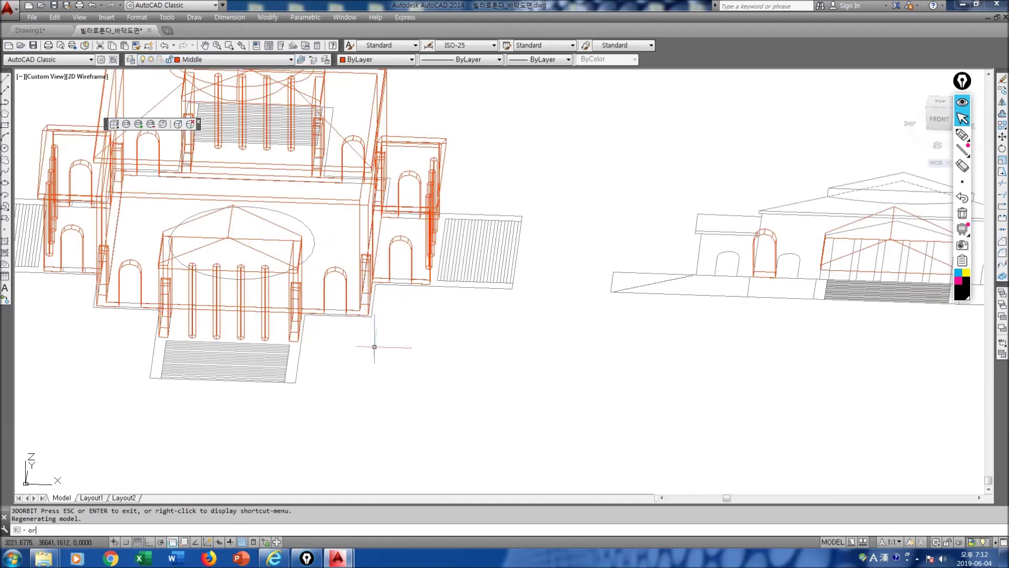
key("Return")
left_click_drag(374, 345, 712, 308)
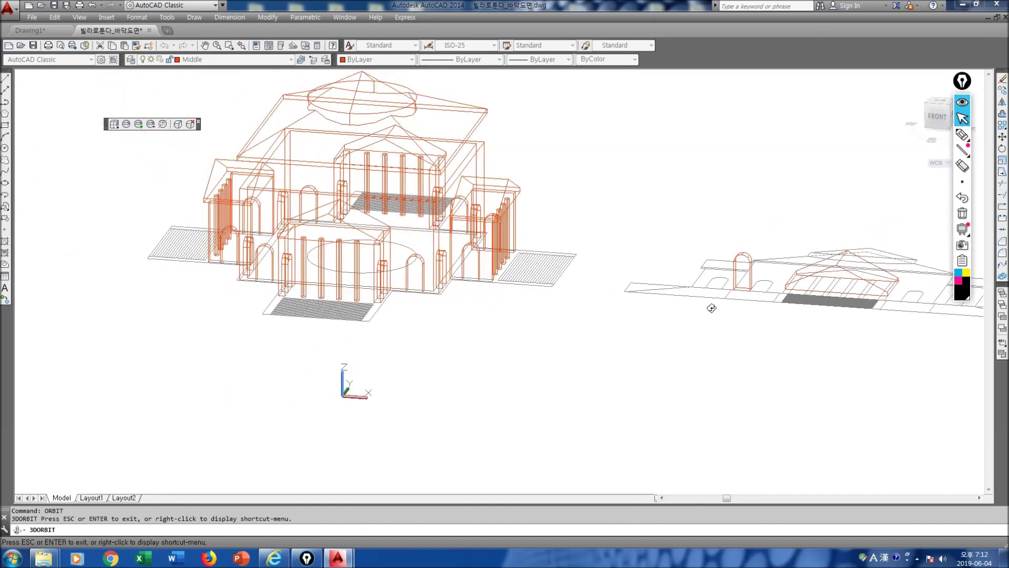
In the front view, move all the walls, porticoes and columns below the main roof up by @0,0,3600.
left_click(937, 117)
key("Escape")
type("m")
key("Return")
left_click(125, 317)
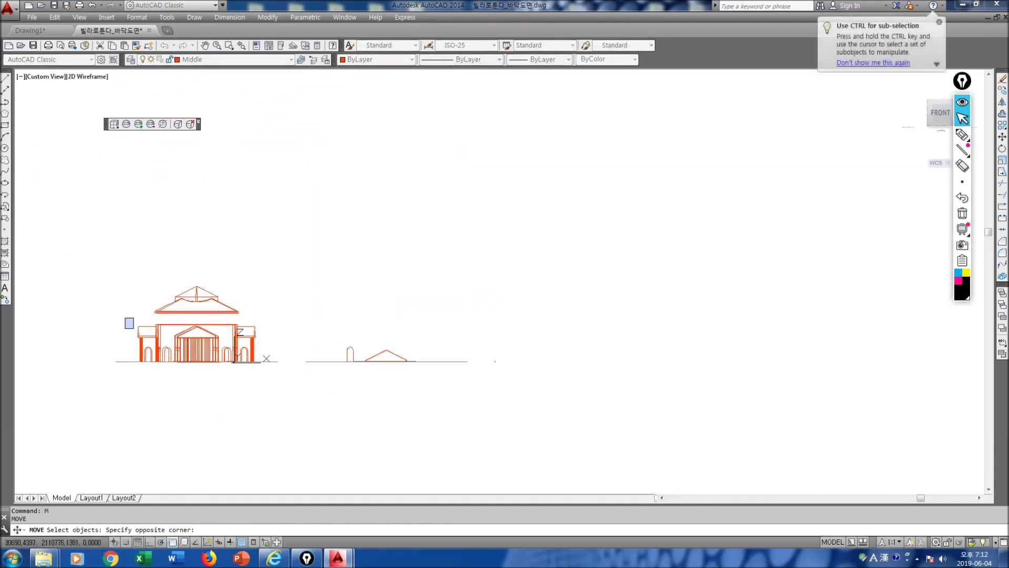
left_click(276, 387)
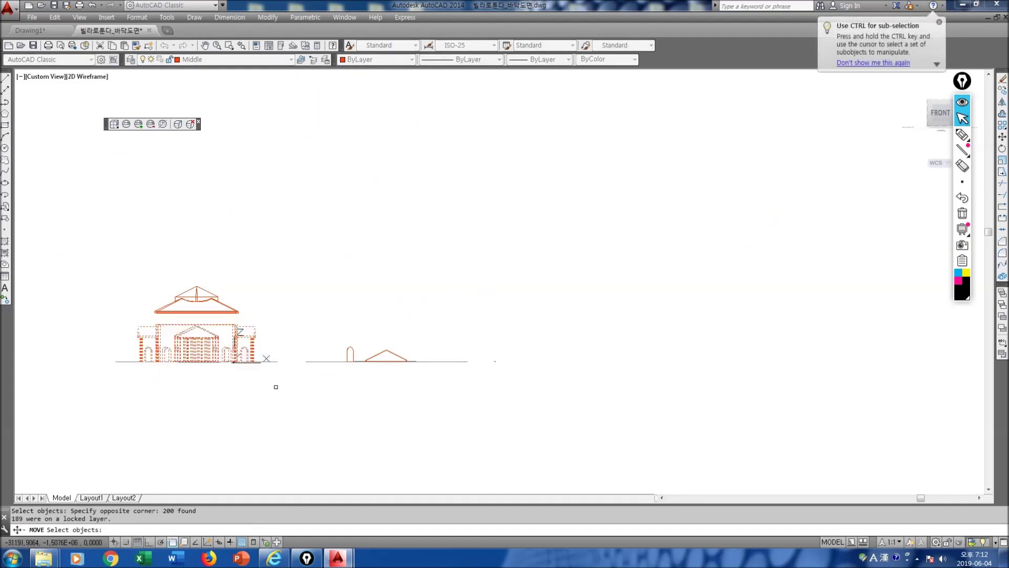
scroll(262, 376, "up", 4)
key("Return")
left_click(235, 342)
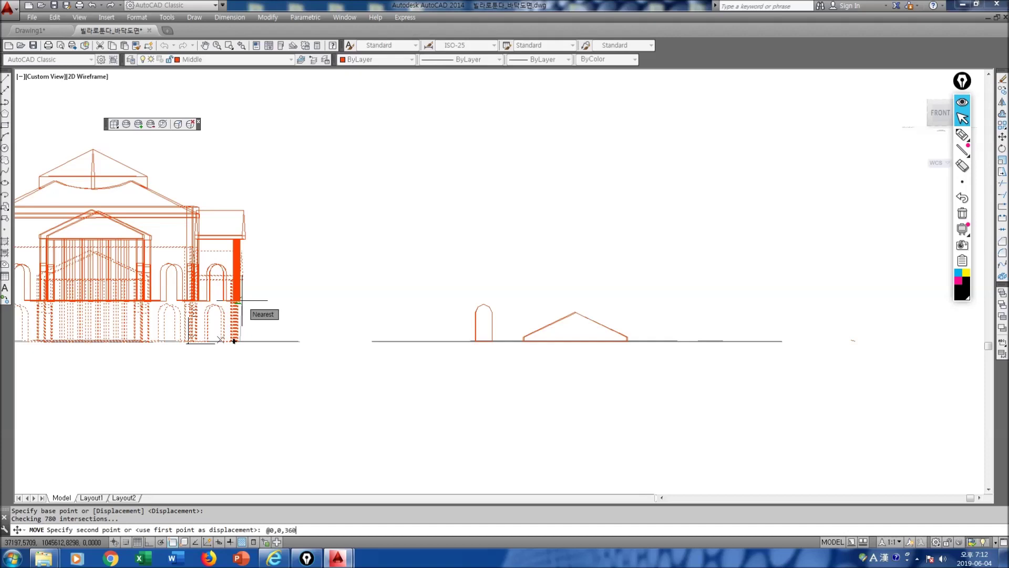
type("0")
key("Return")
scroll(240, 325, "down", 5)
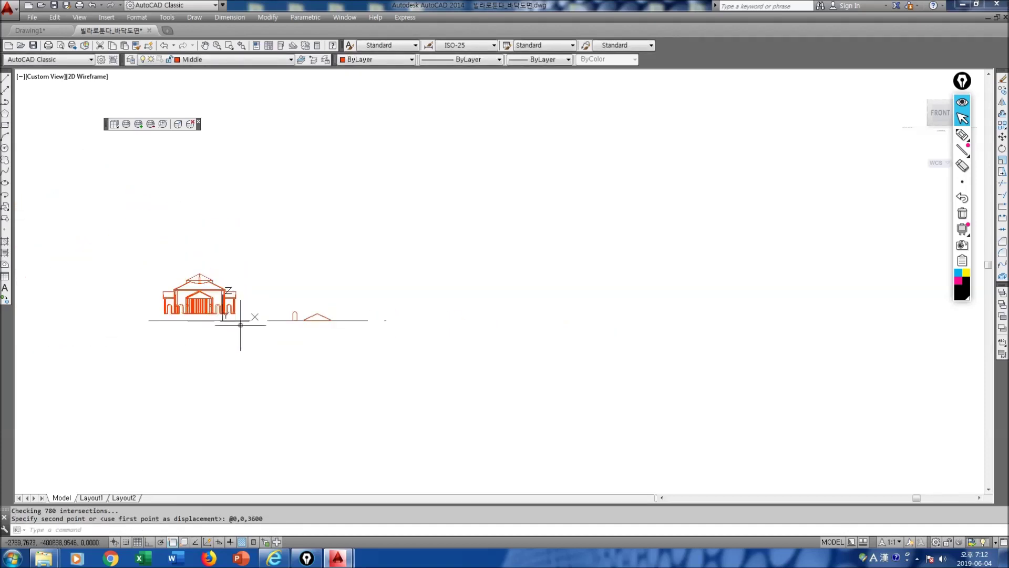
Orbit to an oblique view of the building and hide its hidden lines to check how the roof sits on the walls.
scroll(237, 324, "up", 4)
type("orbit")
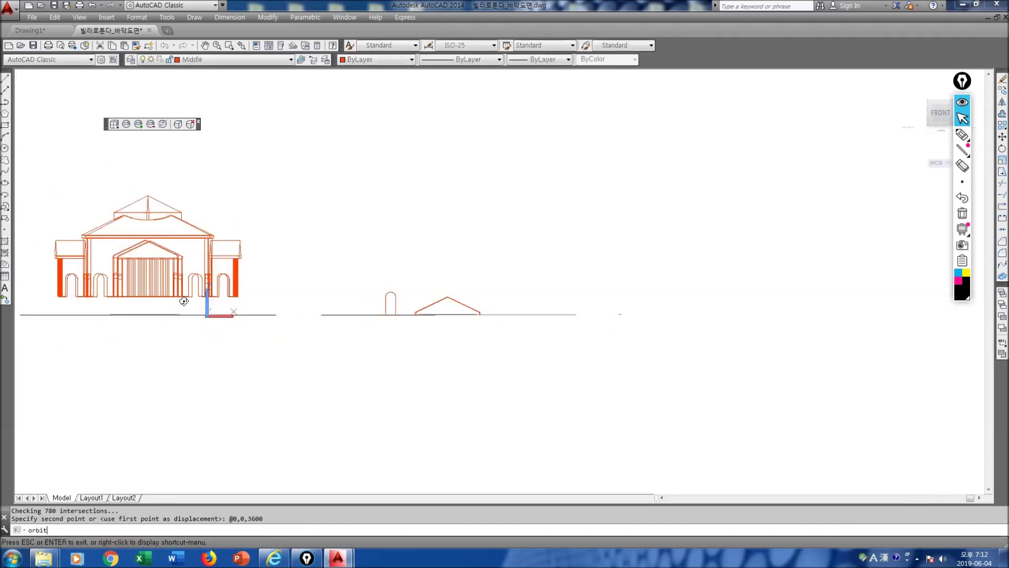
key("Return")
left_click_drag(256, 276, 212, 307)
key("Escape")
type("hi")
key("Return")
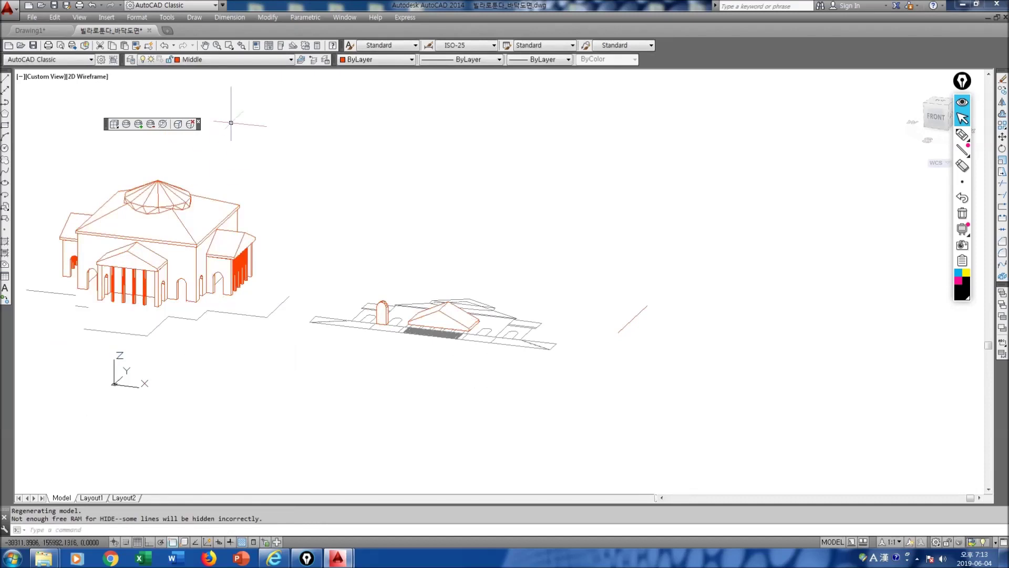
Turn on the Foundation layer to show the base and stairs, keeping Middle as the current layer.
left_click(289, 61)
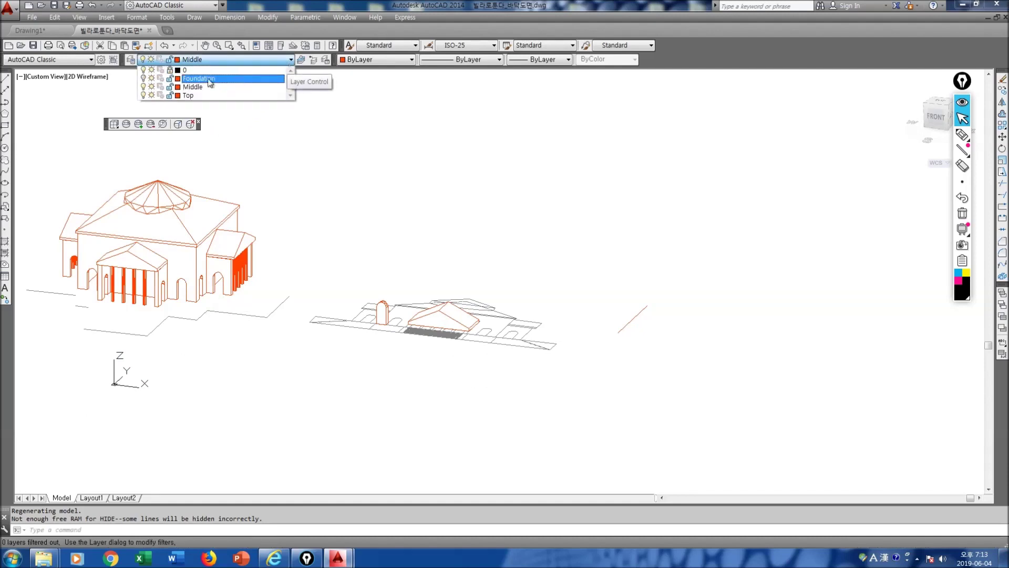
left_click(389, 194)
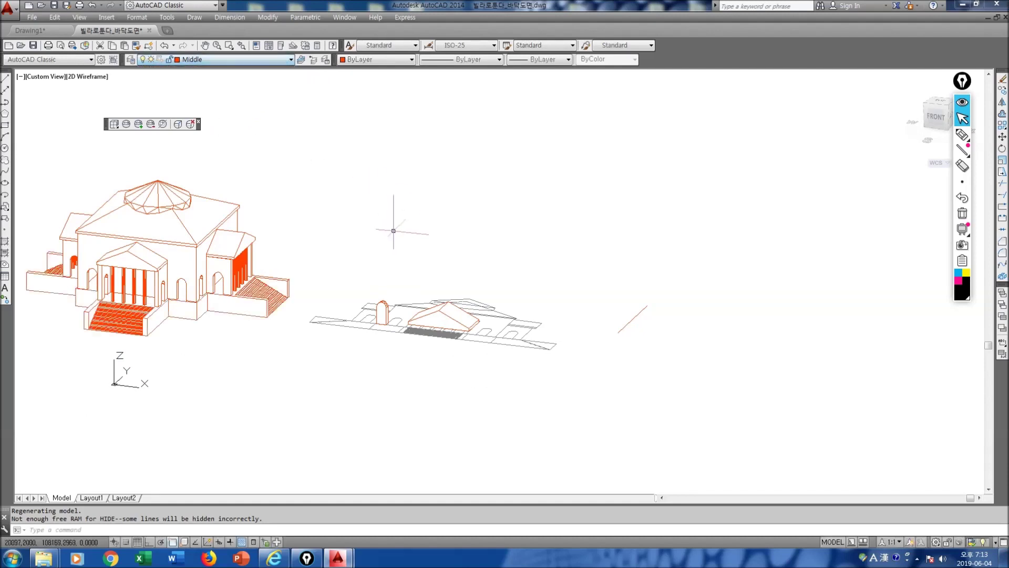
key("Escape")
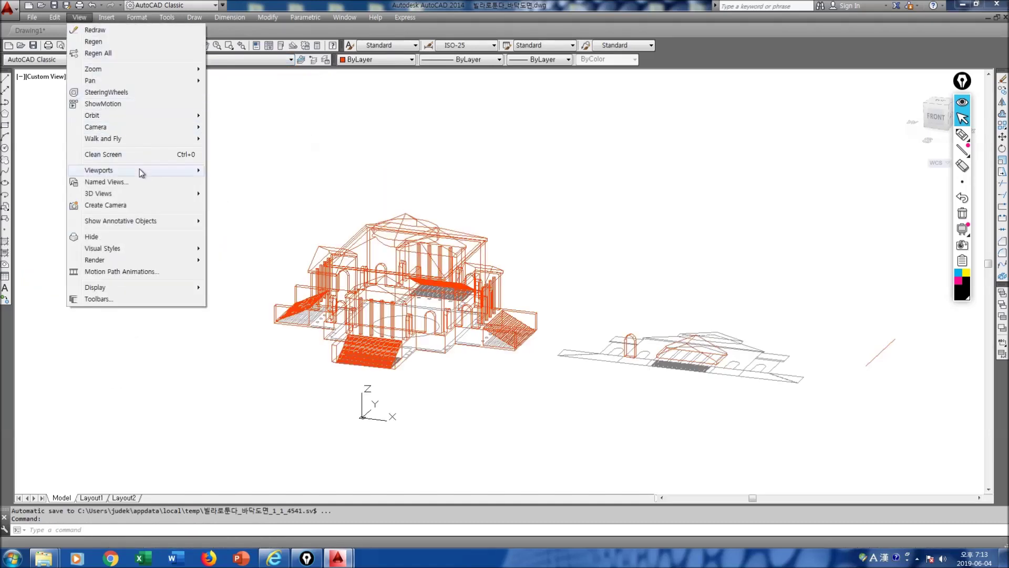
Apply the X-Ray visual style and examine the assembled villa close up.
mouse_move(147, 199)
mouse_move(134, 248)
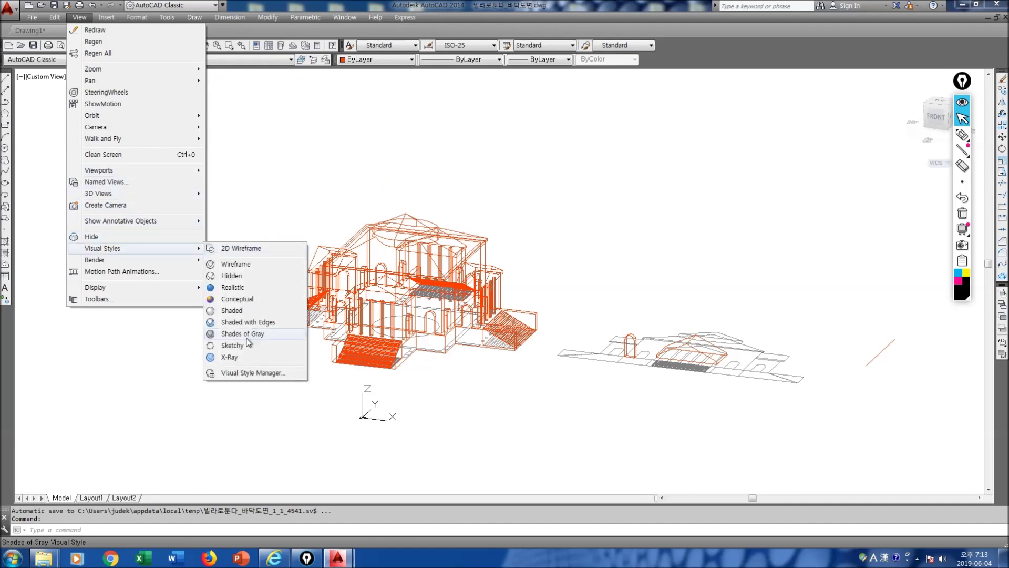
left_click(231, 358)
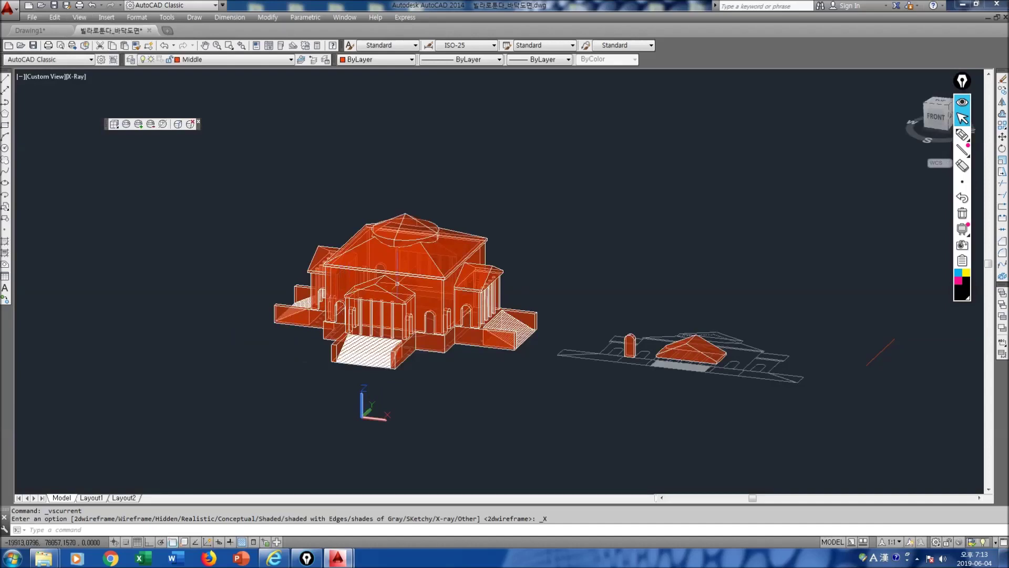
scroll(398, 284, "up", 3)
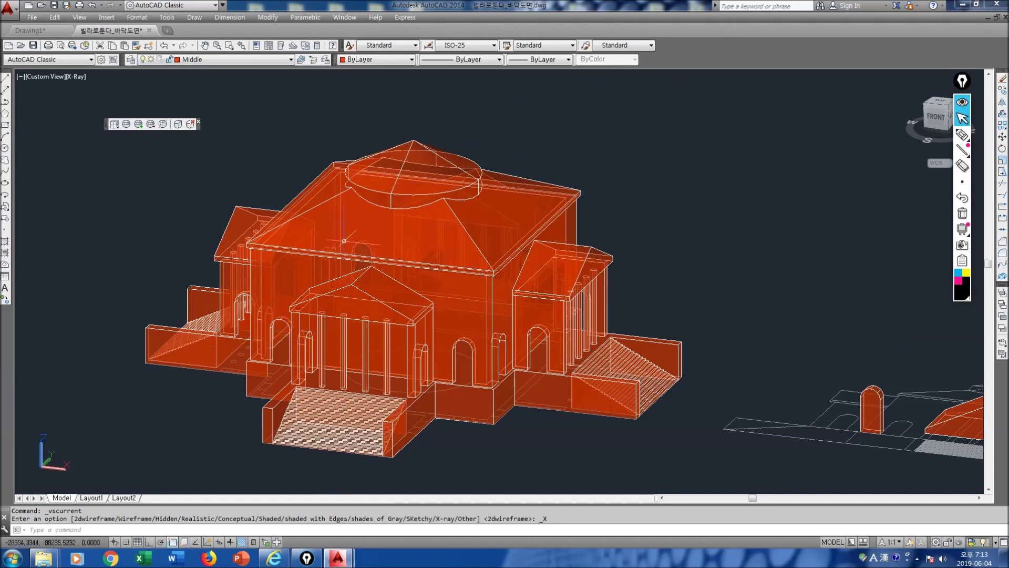
mouse_move(344, 242)
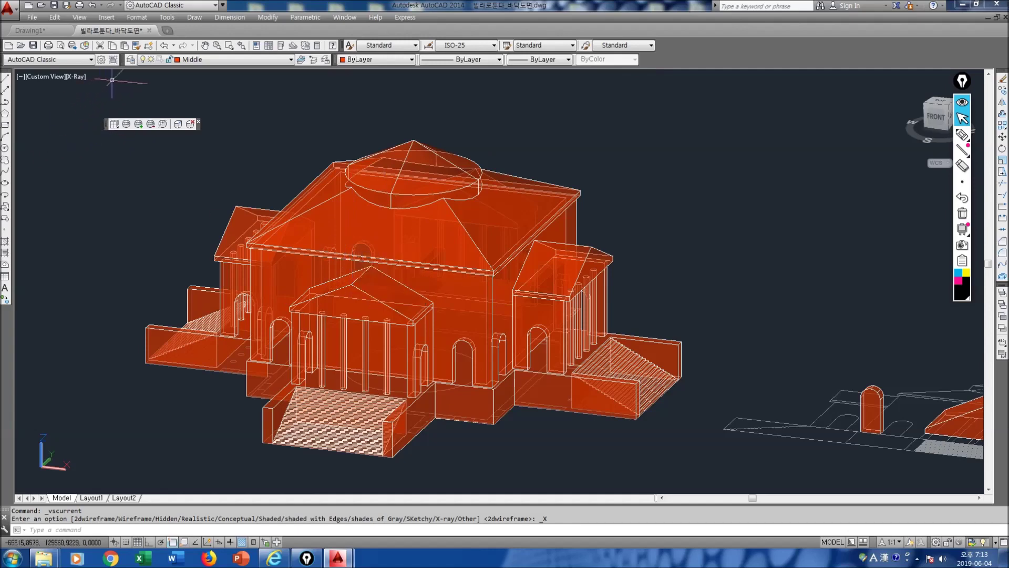
Show the villa in the Realistic visual style.
left_click(90, 59)
left_click(28, 19)
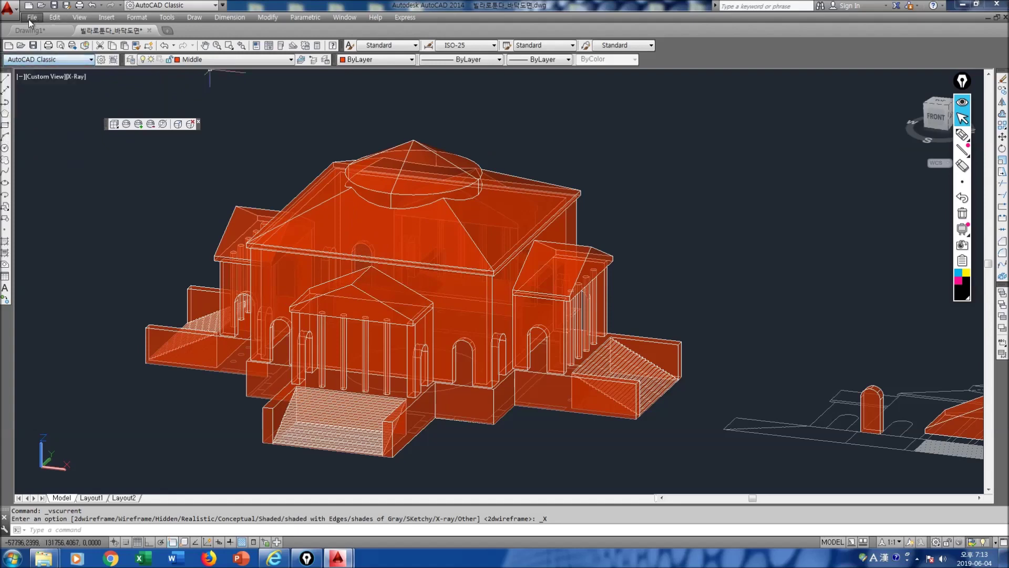
left_click(54, 17)
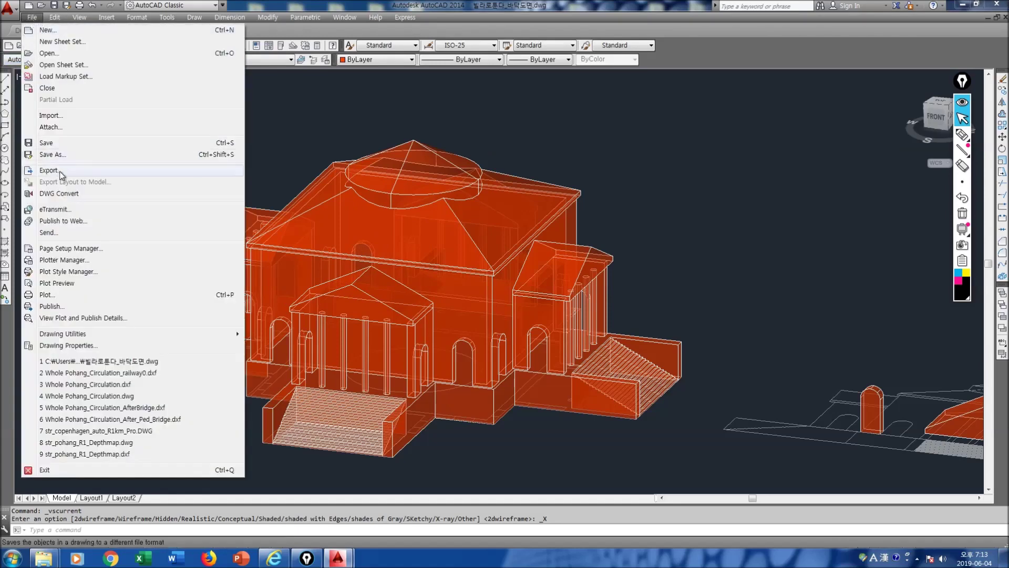
mouse_move(88, 20)
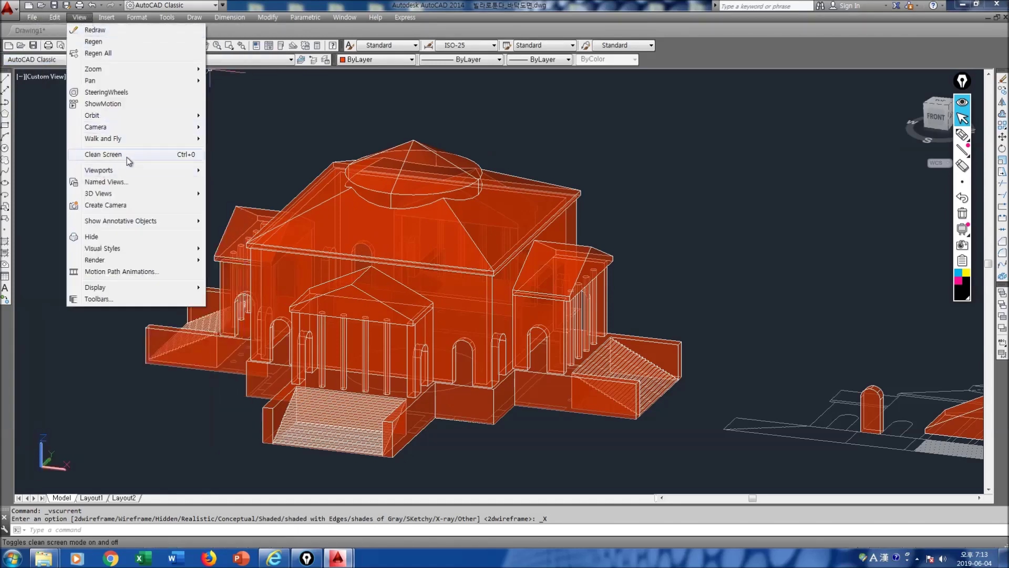
mouse_move(176, 251)
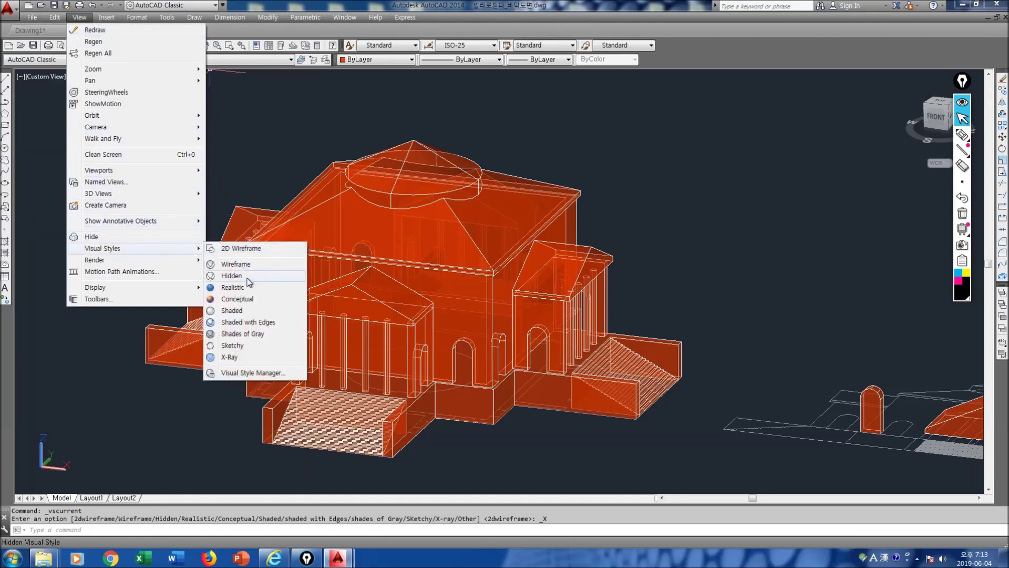
left_click(232, 288)
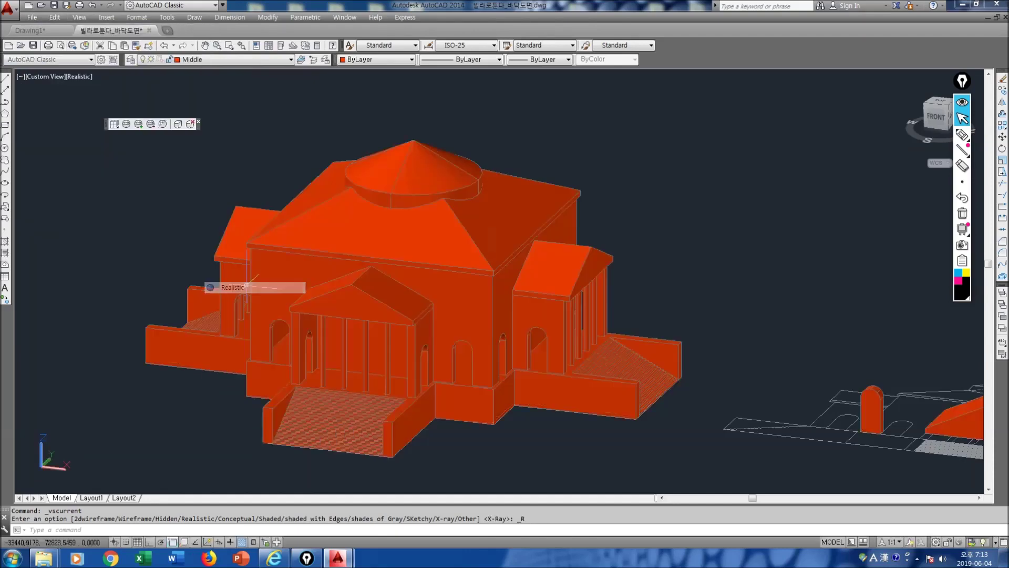
Show the villa in the Shaded visual style.
left_click(80, 17)
mouse_move(116, 196)
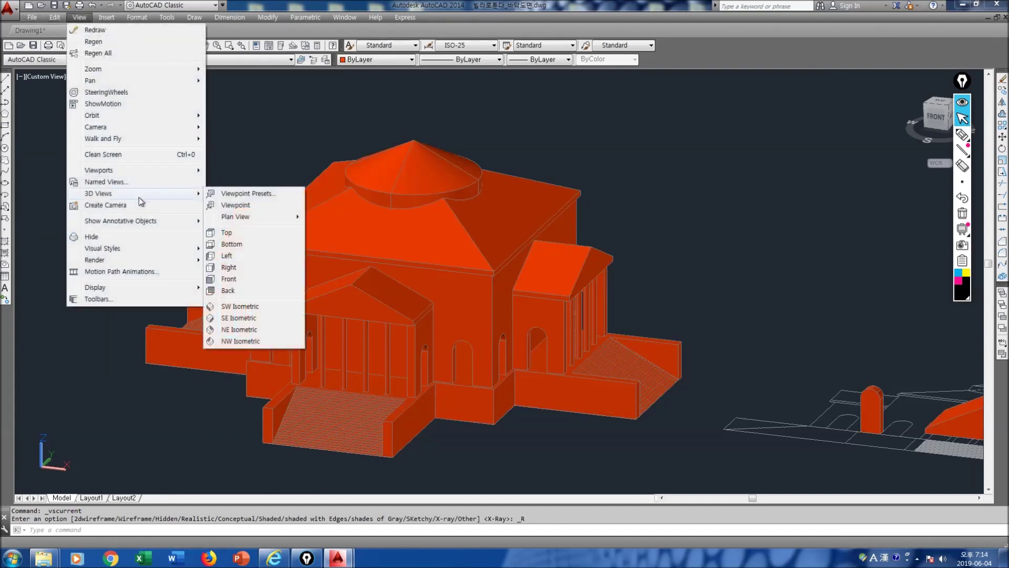
mouse_move(145, 252)
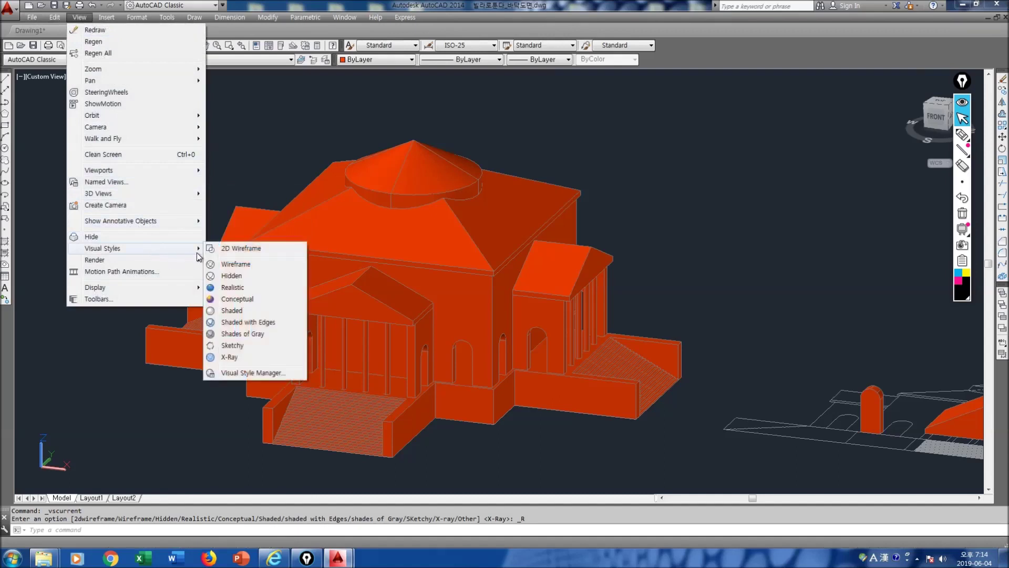
left_click(247, 312)
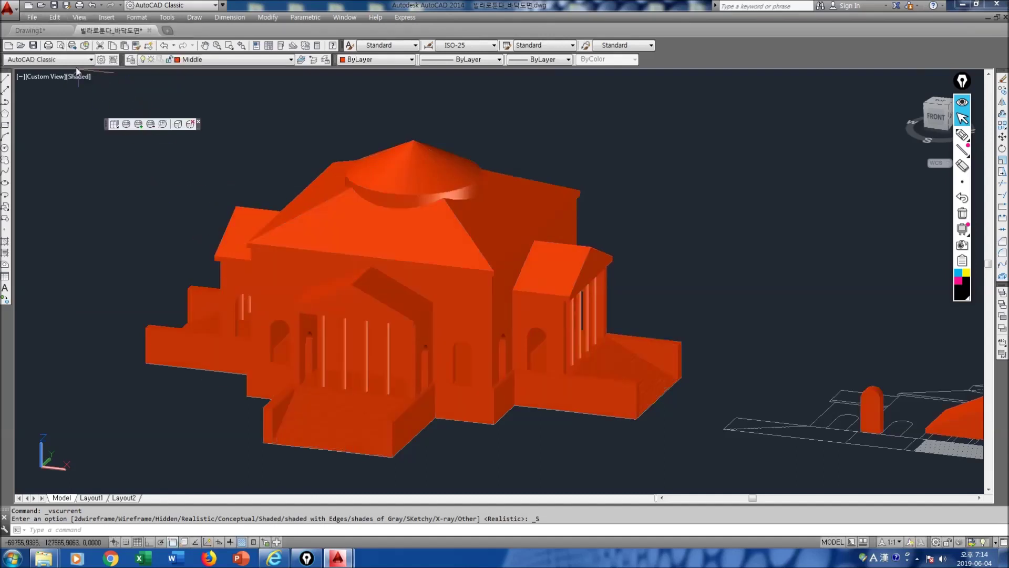
Set the model's visual style to Conceptual.
left_click(79, 16)
mouse_move(192, 255)
left_click(237, 298)
Render the current view of the villa, look at the result, and close the render window.
type("rr")
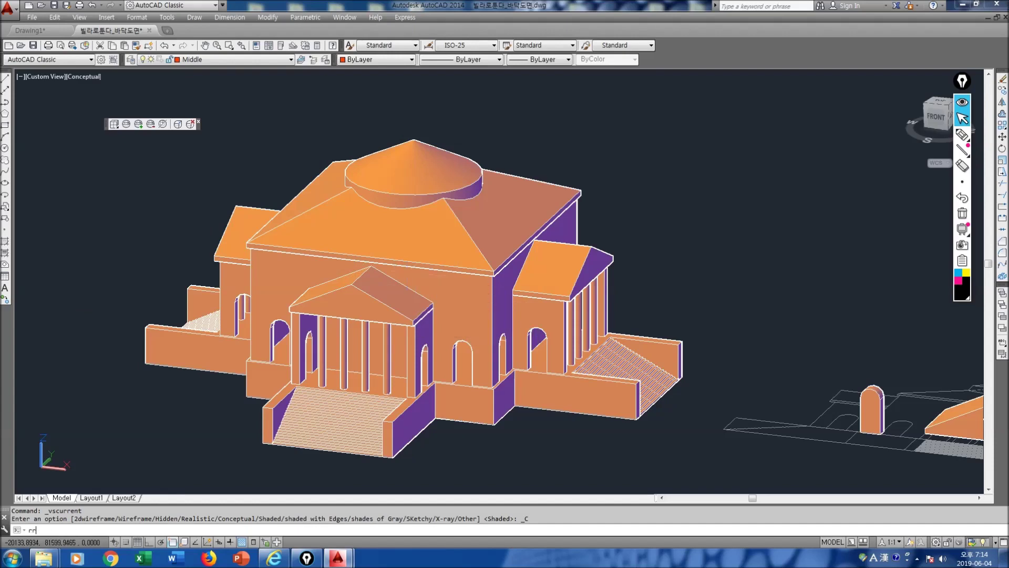
key("Return")
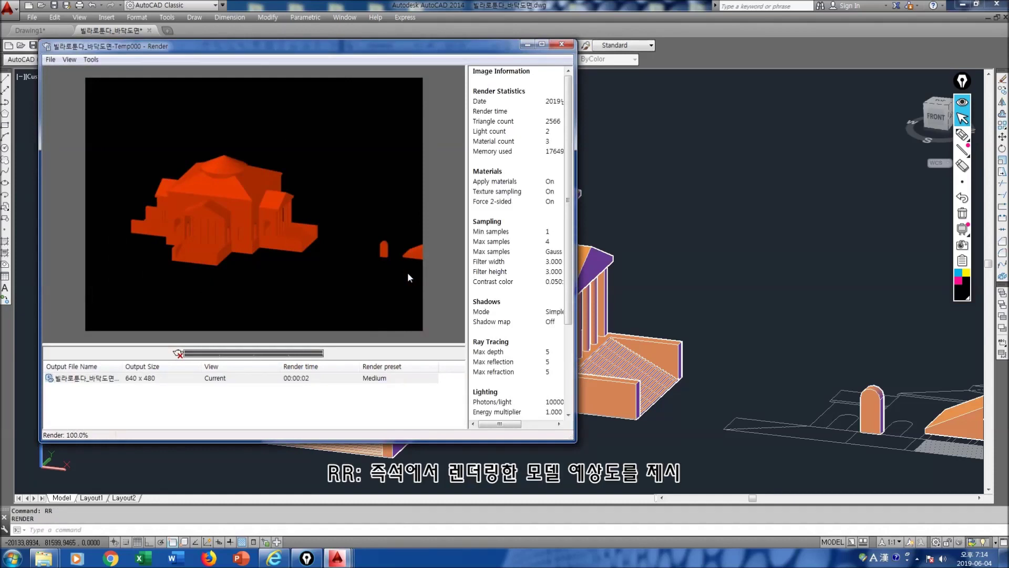
left_click(567, 46)
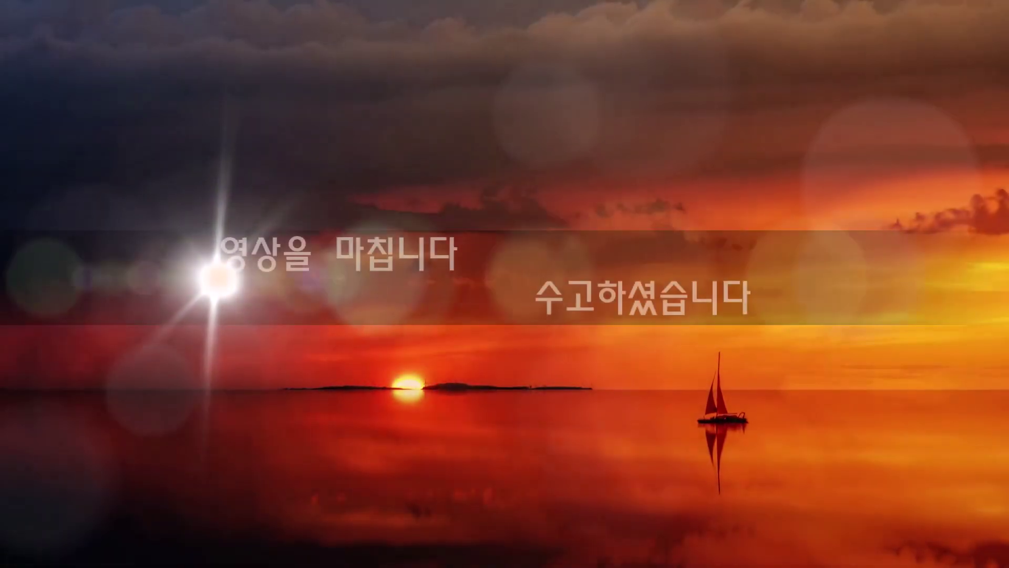